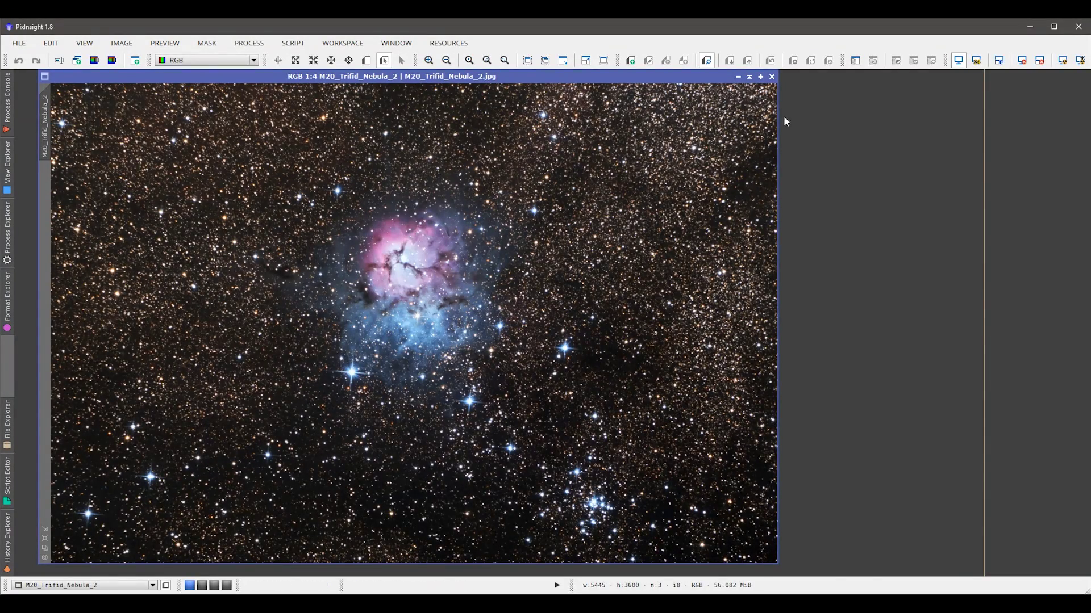
Close the finished Trifid Nebula image, open M20_stacked_2_all_tings.FTS instead, and auto-stretch its display
click(772, 77)
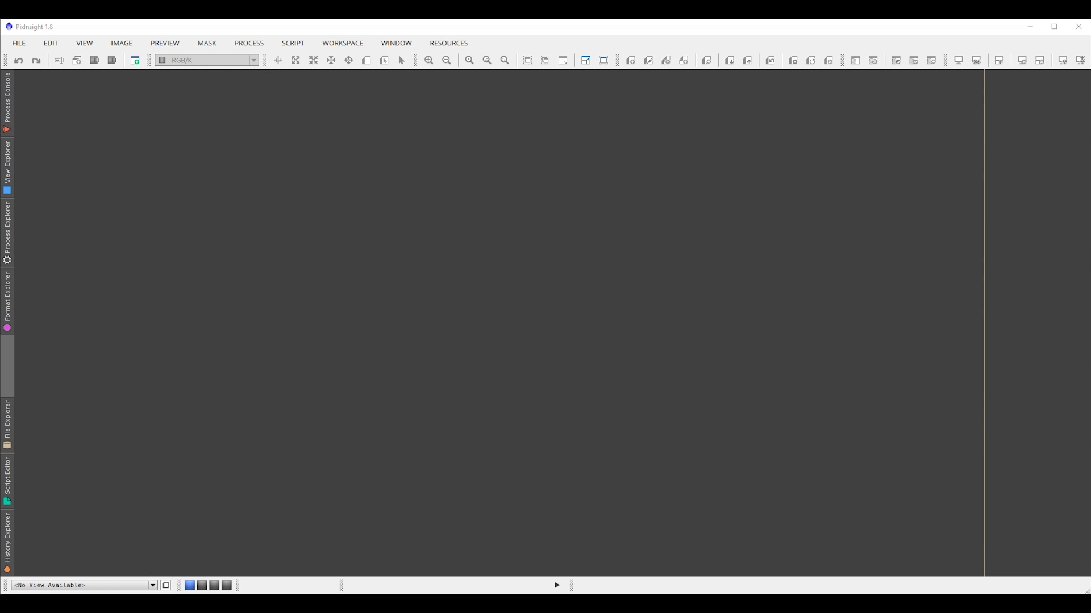
drag(341, 272, 334, 292)
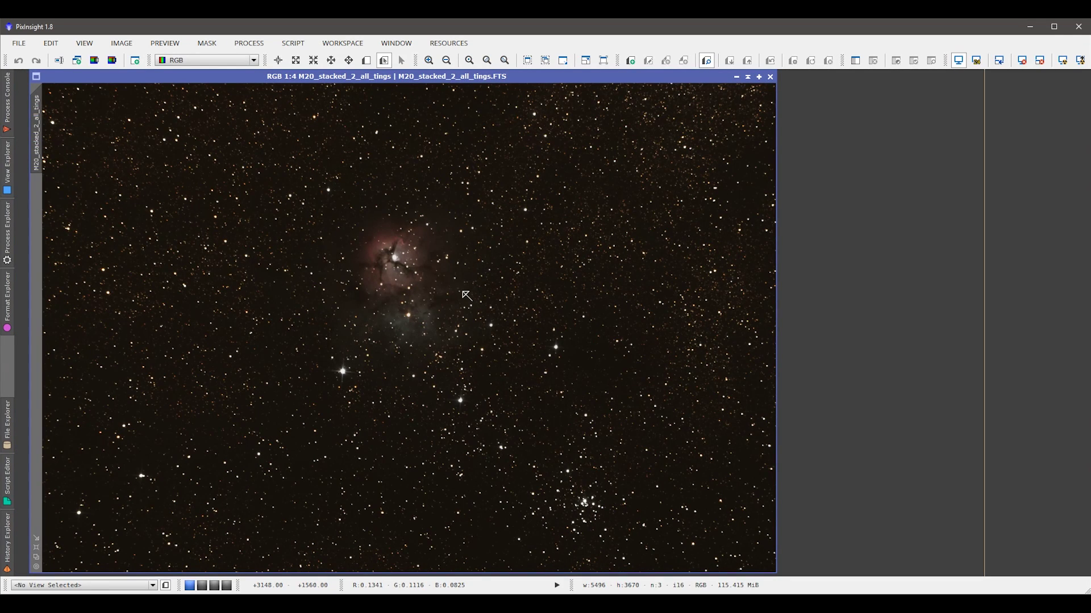
key(ctrl+a)
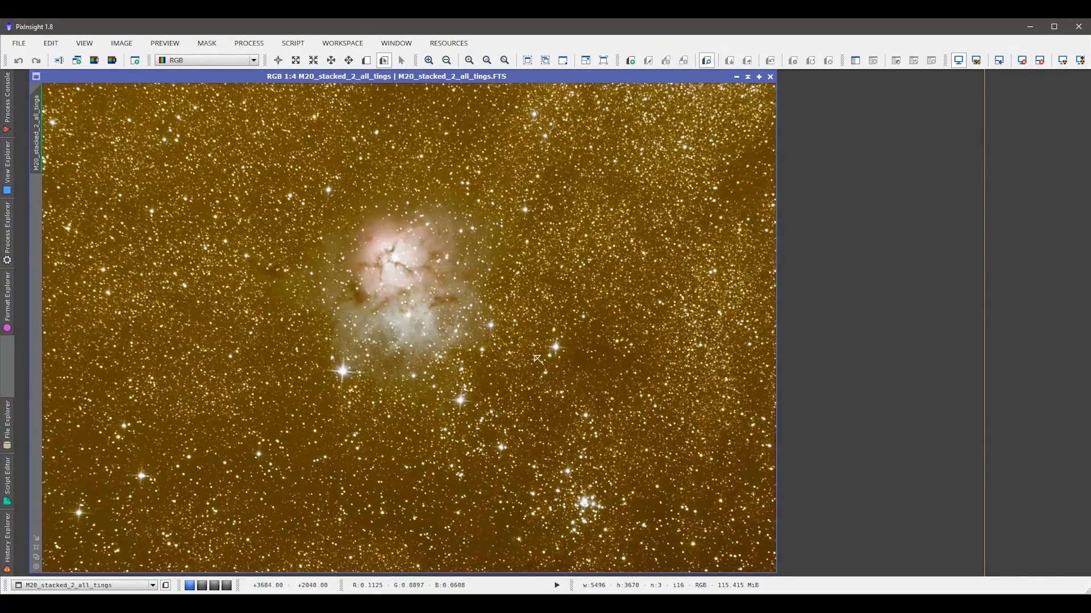
Start DynamicCrop and draw a crop region of about 5436 × 3524 pixels around nearly the whole image
click(249, 43)
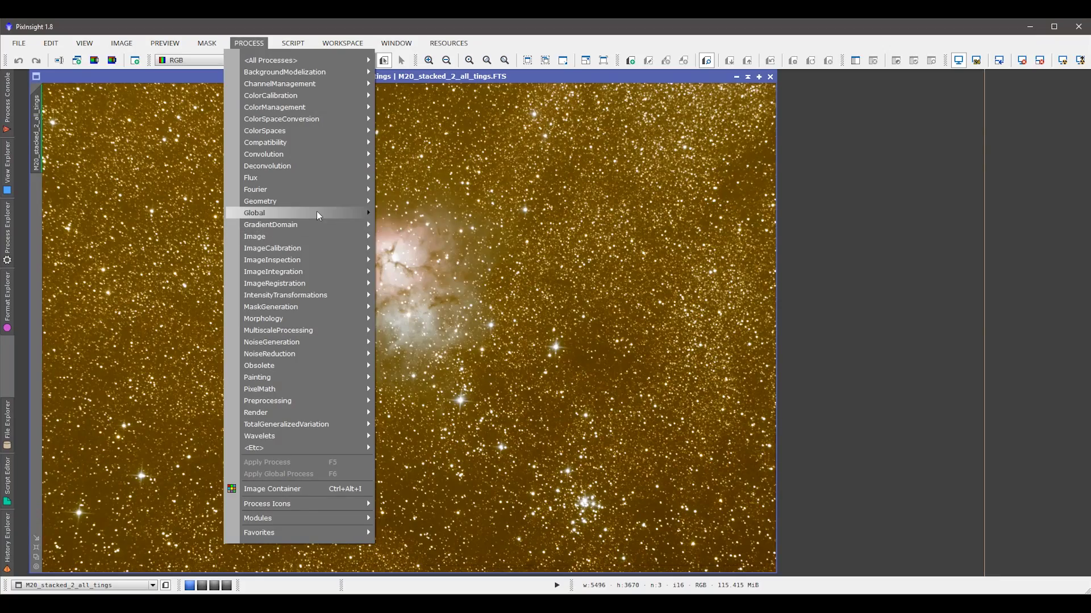
mouse_move(319, 202)
click(414, 232)
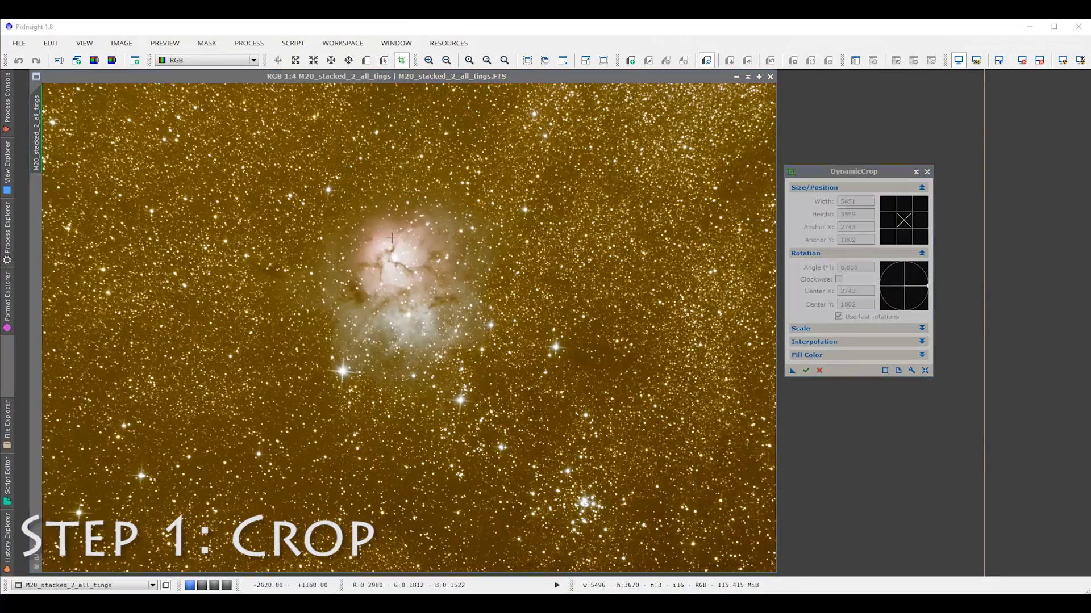
drag(46, 88, 768, 553)
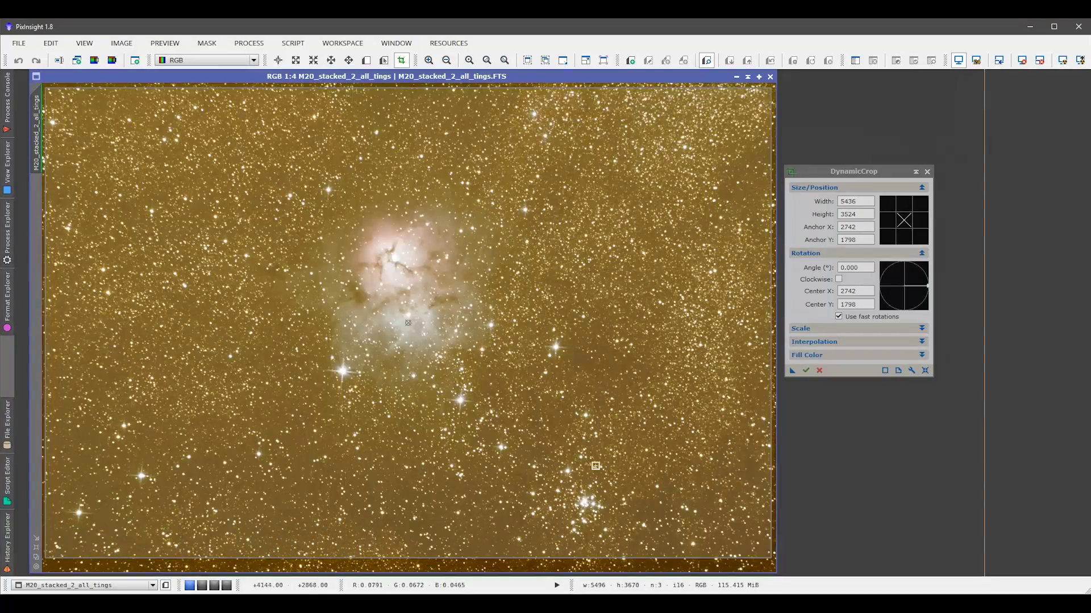
Lower the bottom edge of the crop region to just above the dark stacking border, giving a height of 3564 pixels
scroll(575, 477, down, 1)
scroll(492, 431, up, 3)
scroll(491, 475, up, 1)
drag(490, 475, 397, 428)
drag(366, 166, 193, 166)
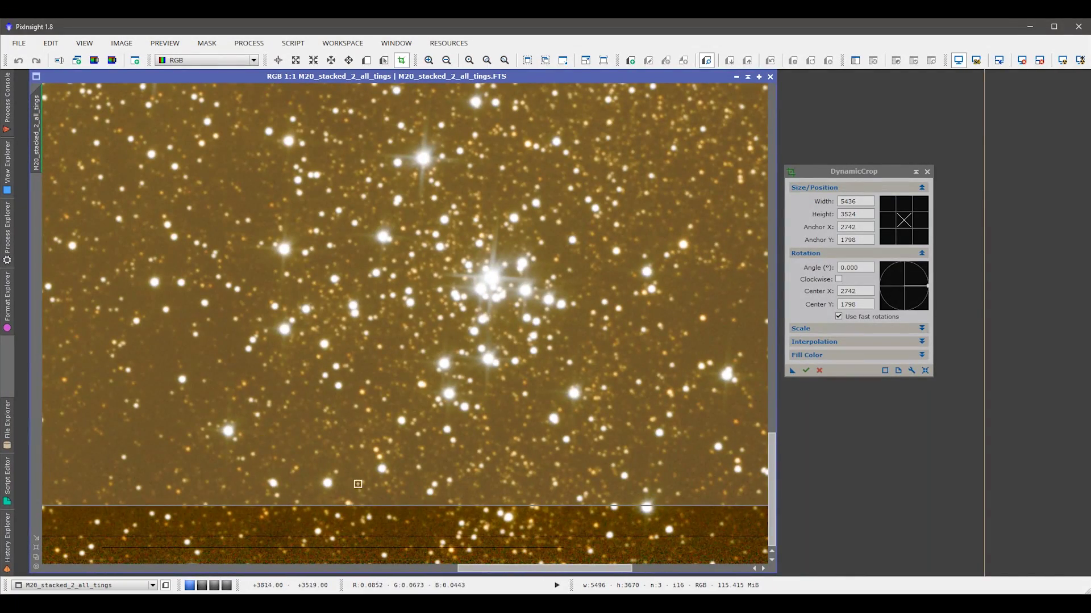
drag(359, 508, 363, 529)
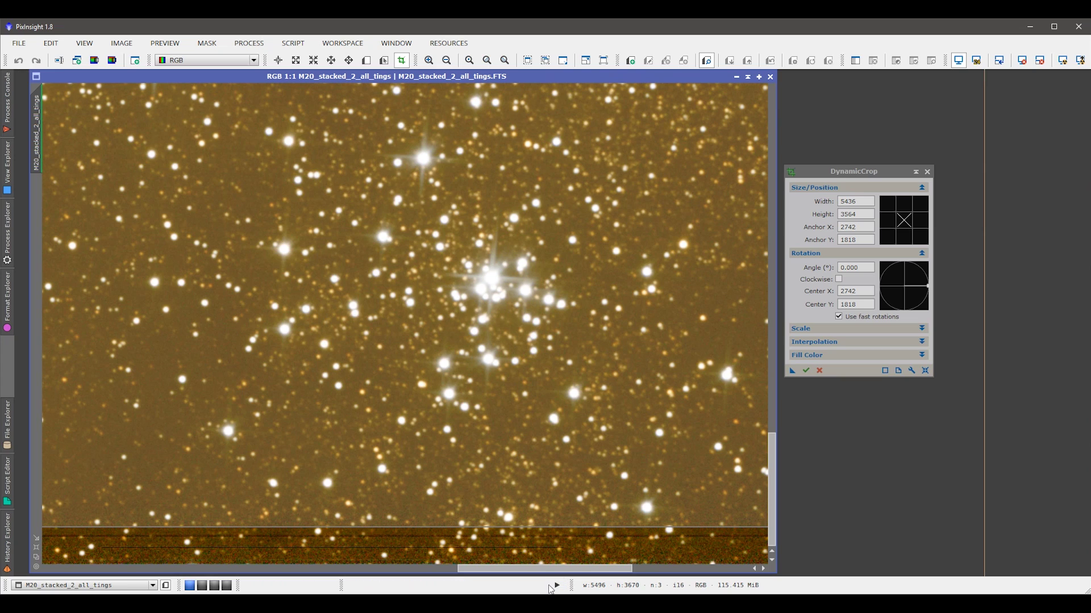
Fine-tune the remaining edges of the crop region to a size of 5440 × 3567 pixels
drag(605, 568, 722, 567)
mouse_move(747, 457)
mouse_down()
mouse_move(761, 457)
mouse_move(729, 456)
mouse_move(752, 457)
mouse_up()
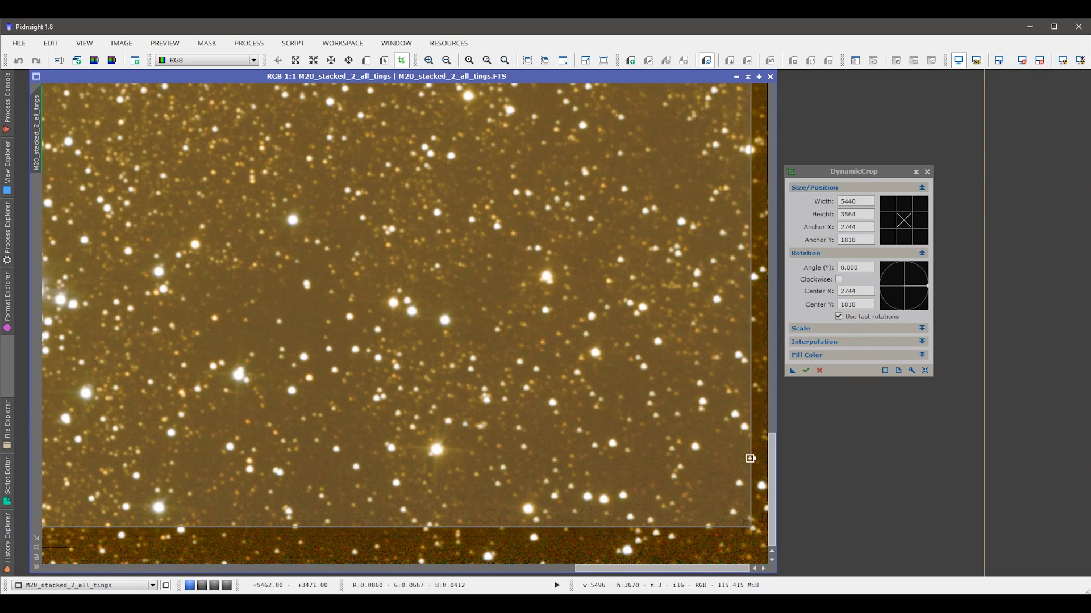
drag(780, 319, 791, 114)
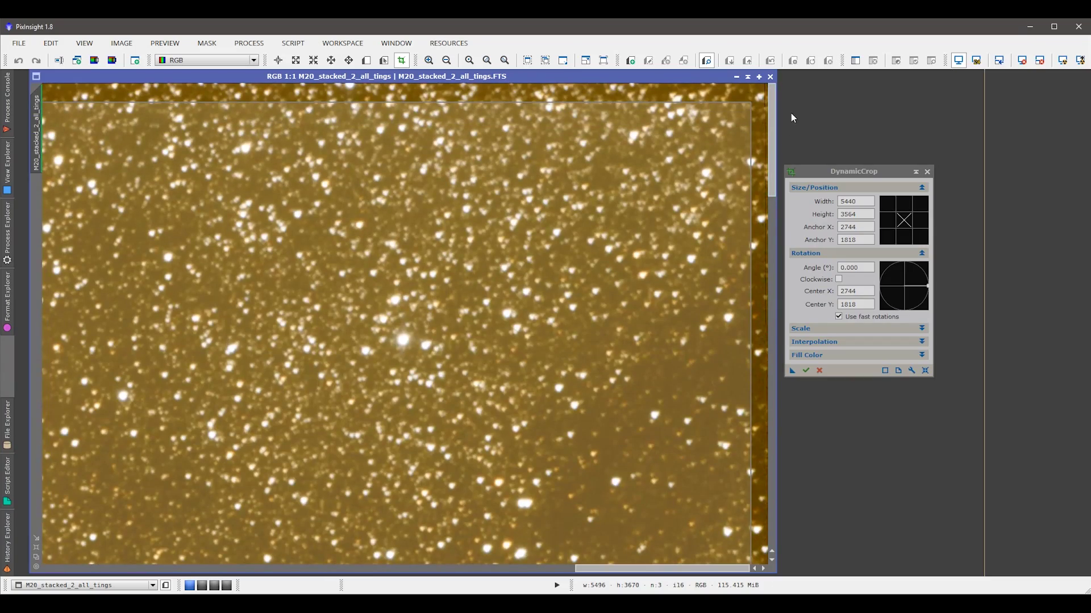
mouse_move(316, 103)
mouse_down()
mouse_move(316, 156)
mouse_move(316, 100)
mouse_up()
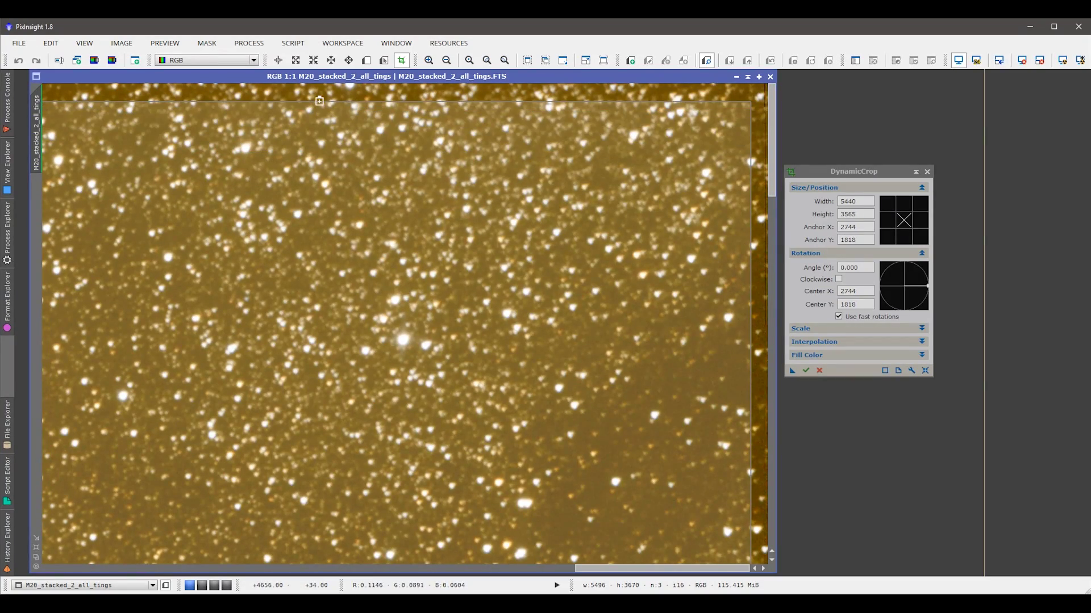
drag(581, 568, 49, 566)
mouse_move(55, 450)
mouse_down()
mouse_move(183, 449)
mouse_move(53, 449)
mouse_up()
Apply the crop to the stacked image and close DynamicCrop
scroll(594, 417, down, 4)
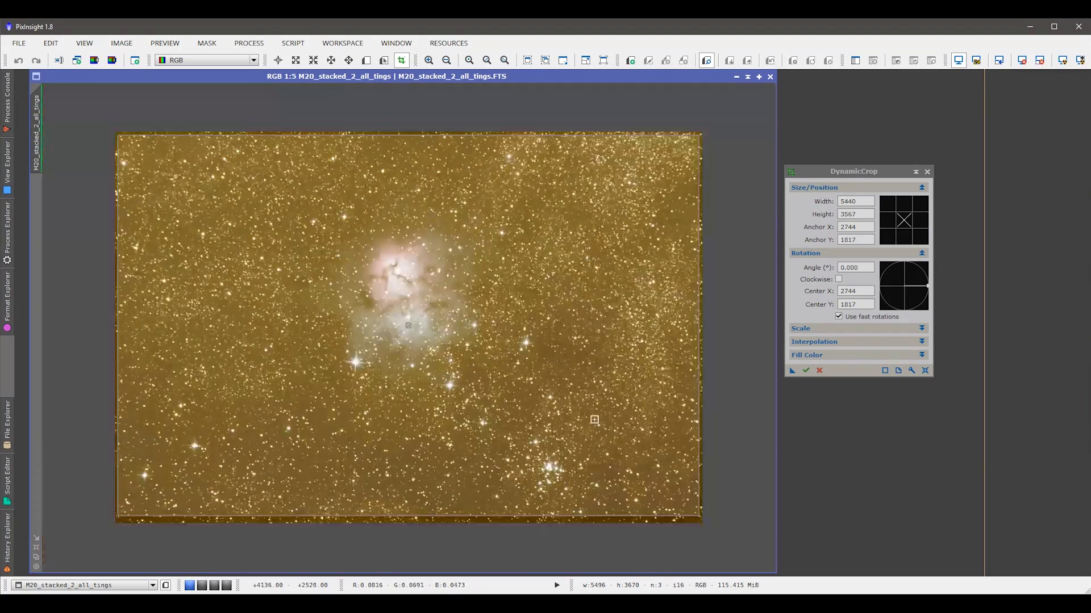
scroll(594, 420, up, 1)
click(805, 370)
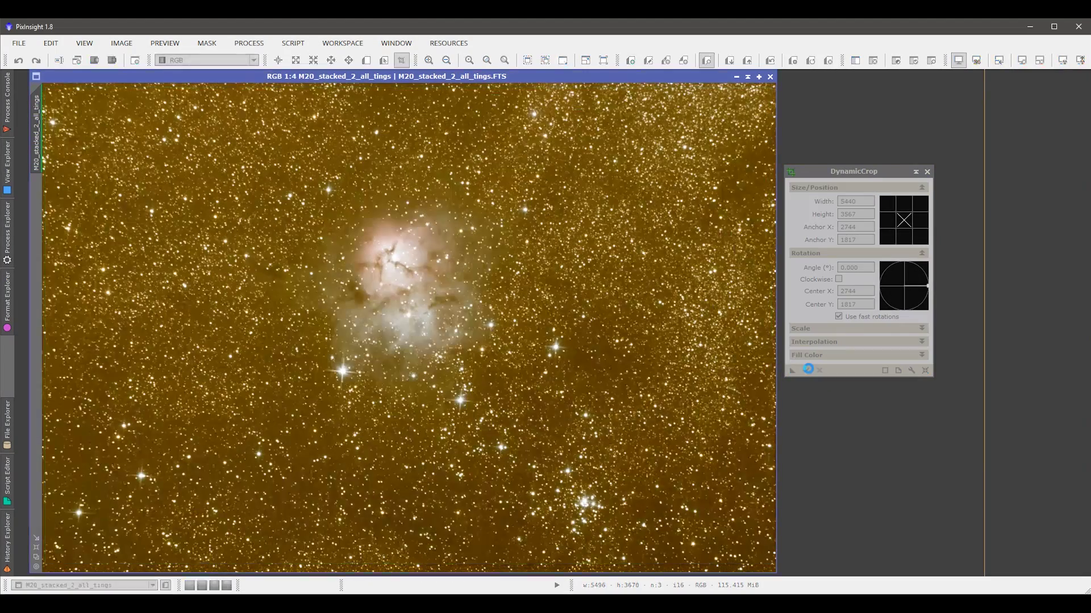
click(927, 171)
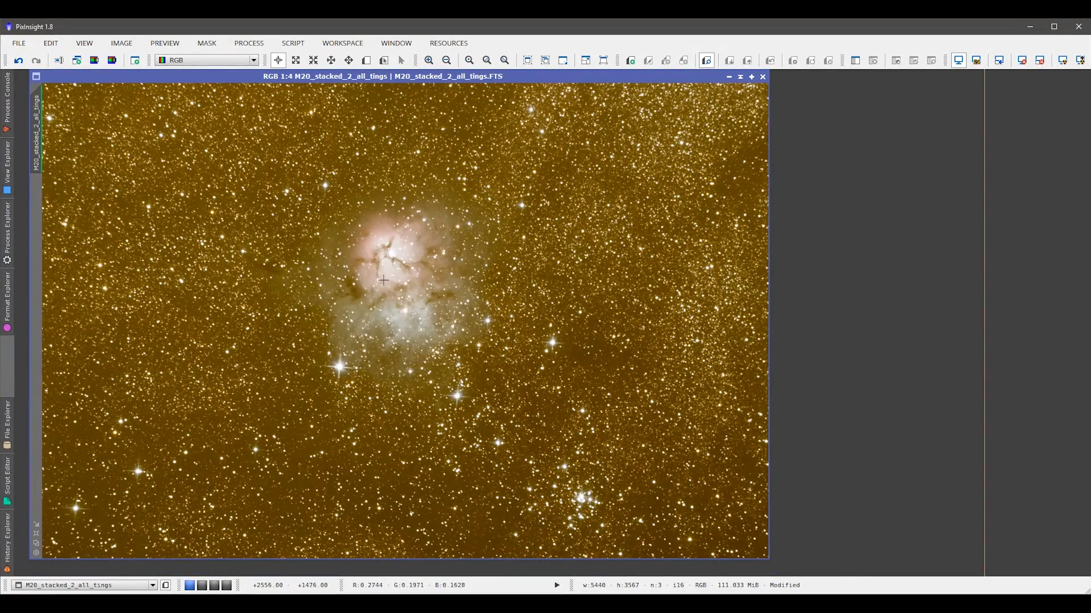
Draw a new preview of about 28 × 65 pixels over a dark, star-free background patch below and left of the nebula
click(365, 60)
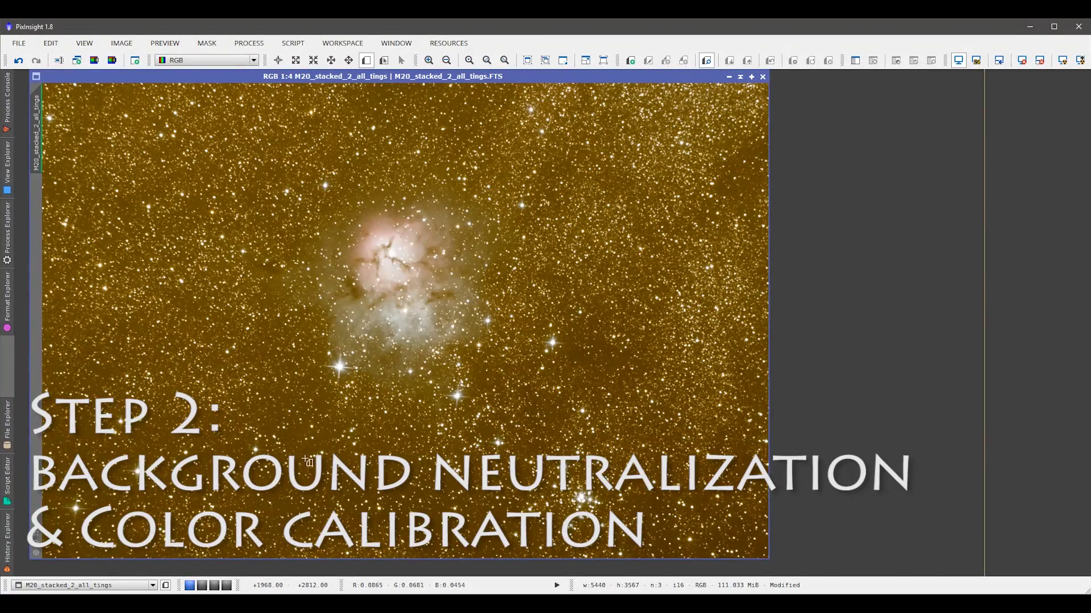
click(367, 61)
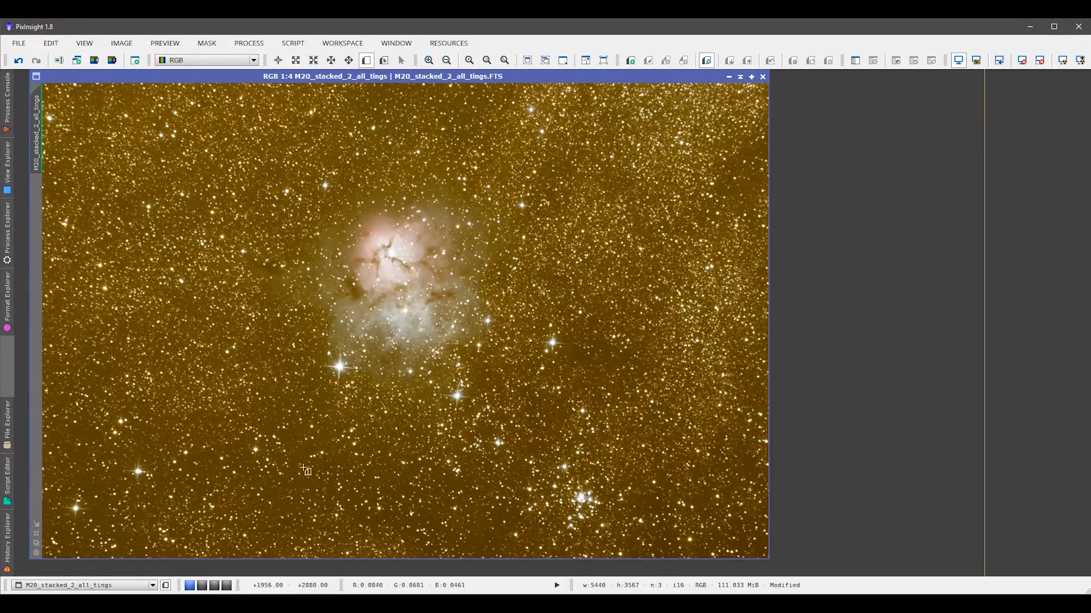
scroll(291, 469, up, 2)
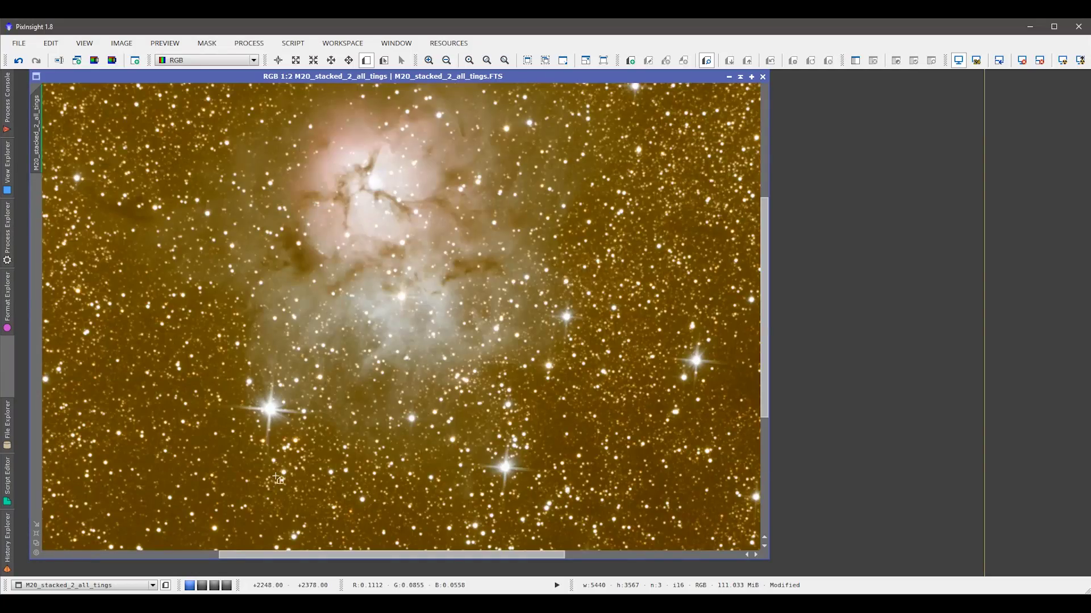
scroll(274, 475, down, 2)
scroll(279, 483, up, 2)
drag(278, 490, 490, 235)
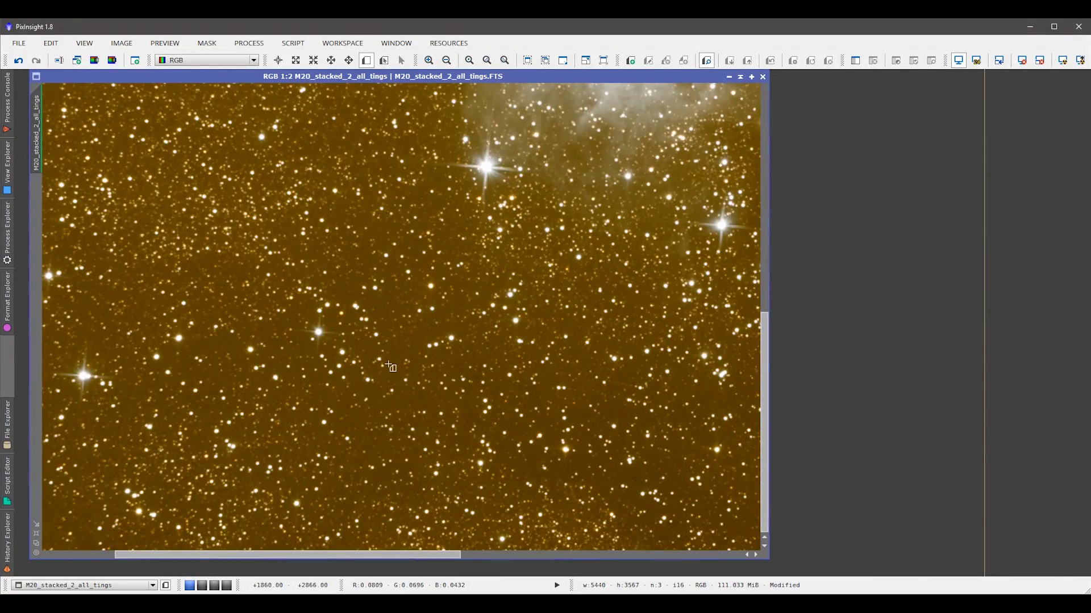
scroll(393, 372, up, 1)
drag(409, 415, 393, 440)
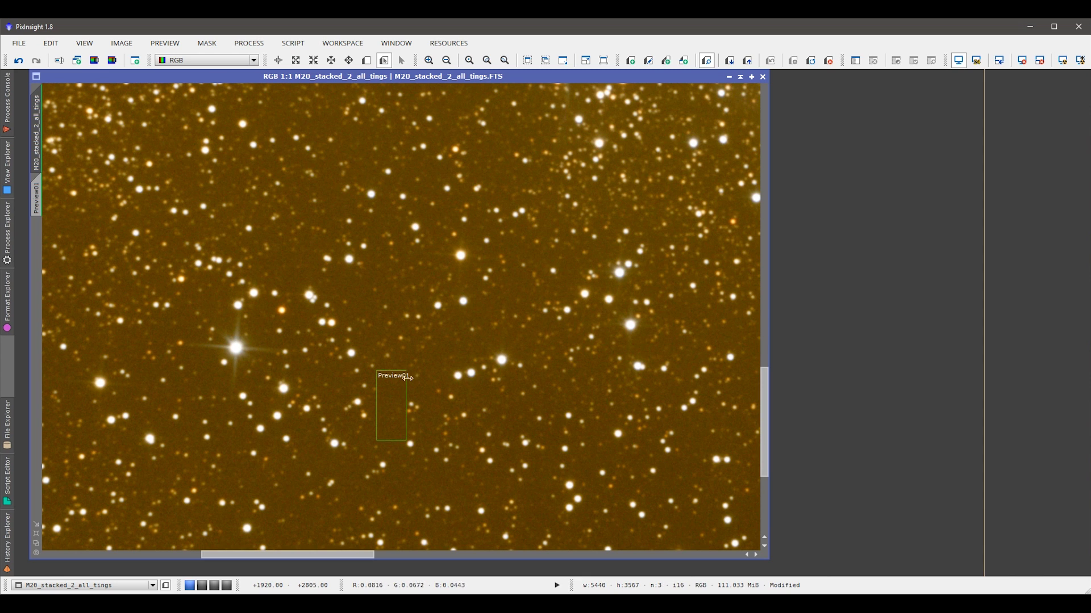
Extend the preview's upper edge slightly, to a height of about 67 pixels, and check that it contains only background
drag(390, 370, 390, 367)
scroll(389, 414, up, 2)
key(space)
drag(408, 508, 402, 255)
drag(386, 366, 381, 336)
scroll(380, 335, down, 1)
scroll(379, 340, up, 2)
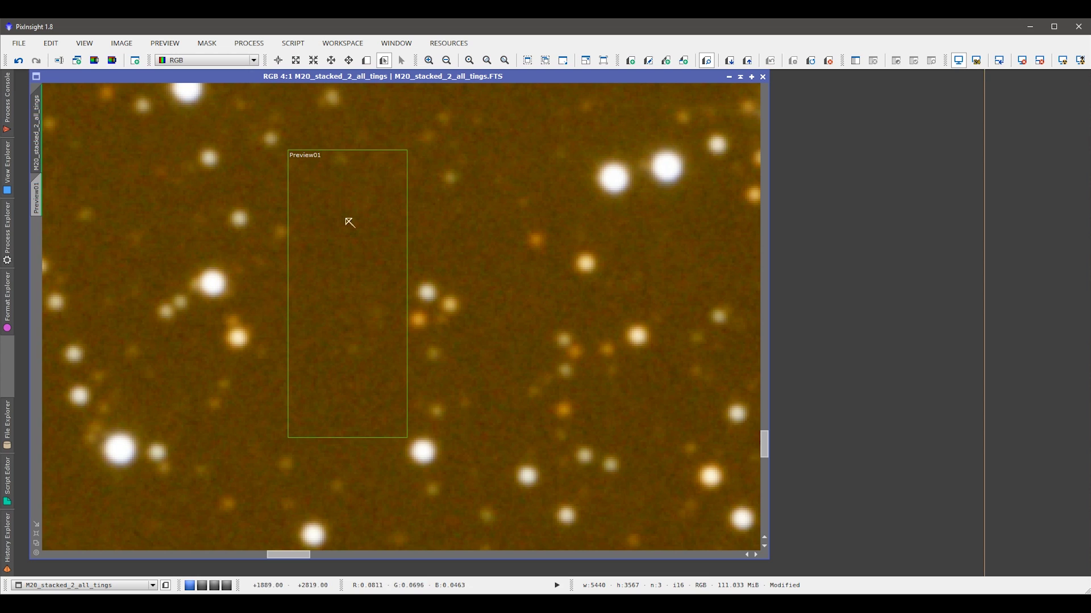
scroll(376, 278, down, 3)
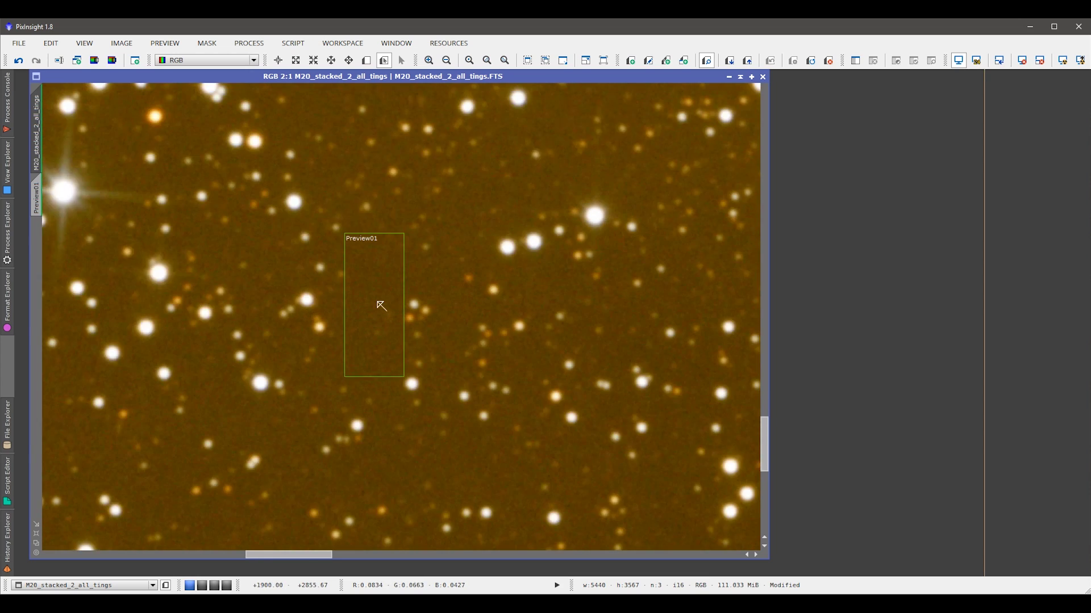
scroll(394, 323, down, 3)
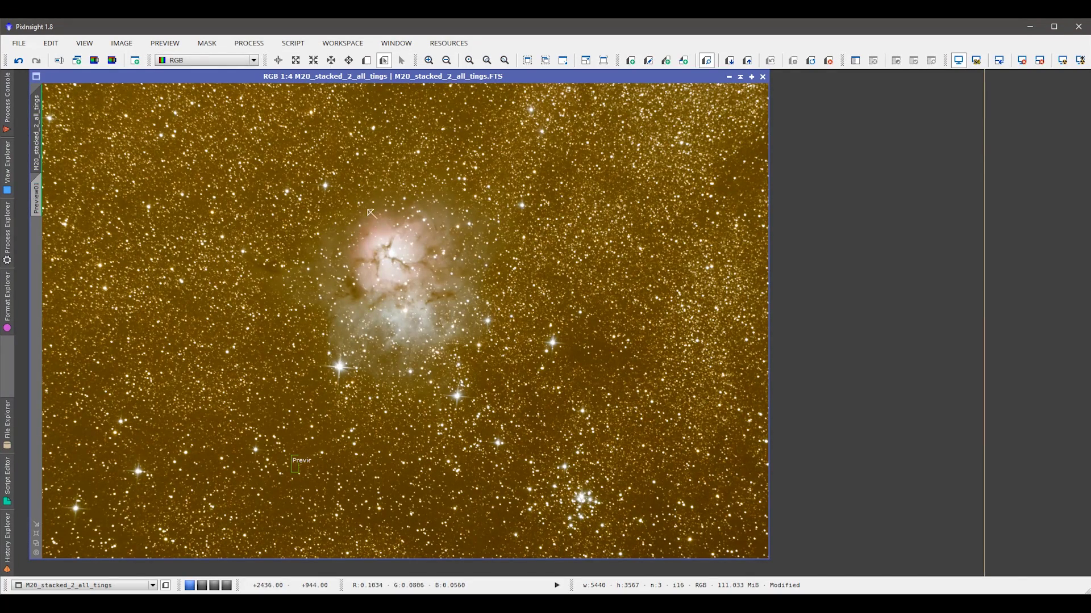
Open BackgroundNeutralization beside the image and reset its parameters to the defaults
click(249, 44)
mouse_move(273, 96)
click(423, 114)
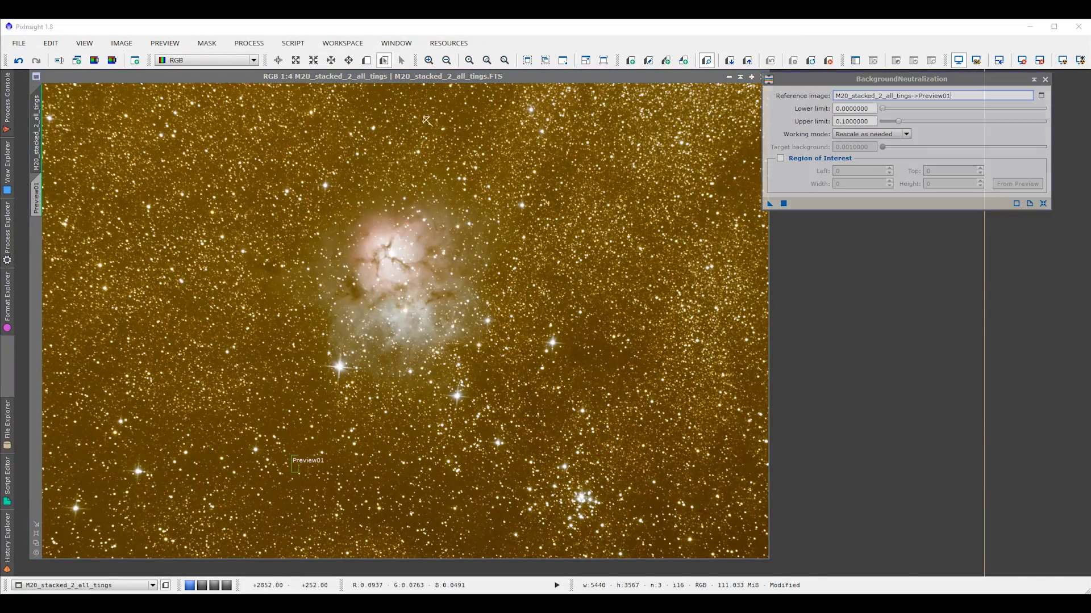
drag(906, 79, 934, 80)
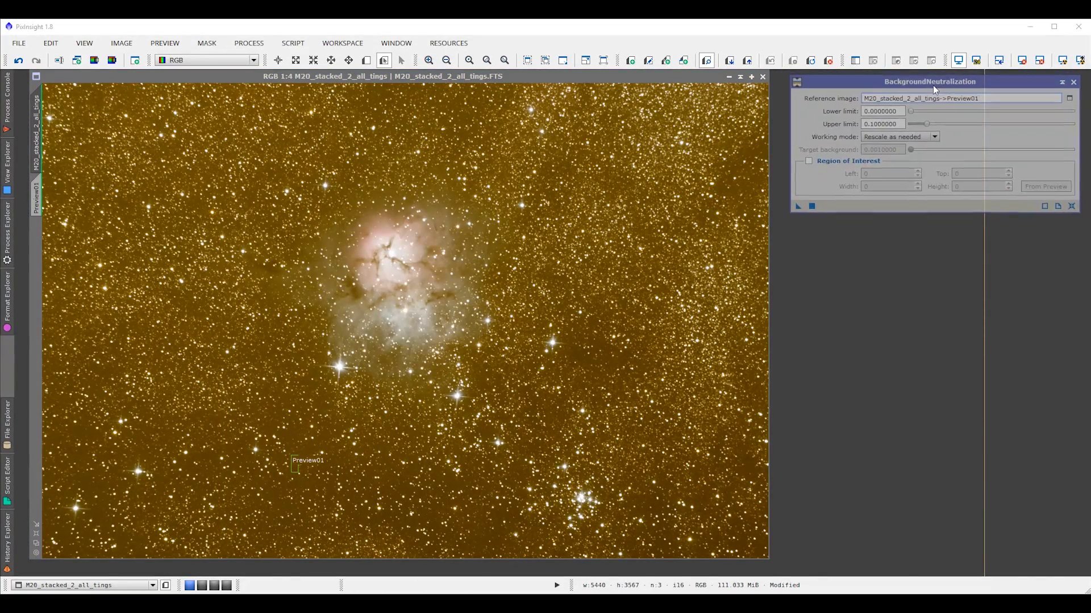
click(1071, 206)
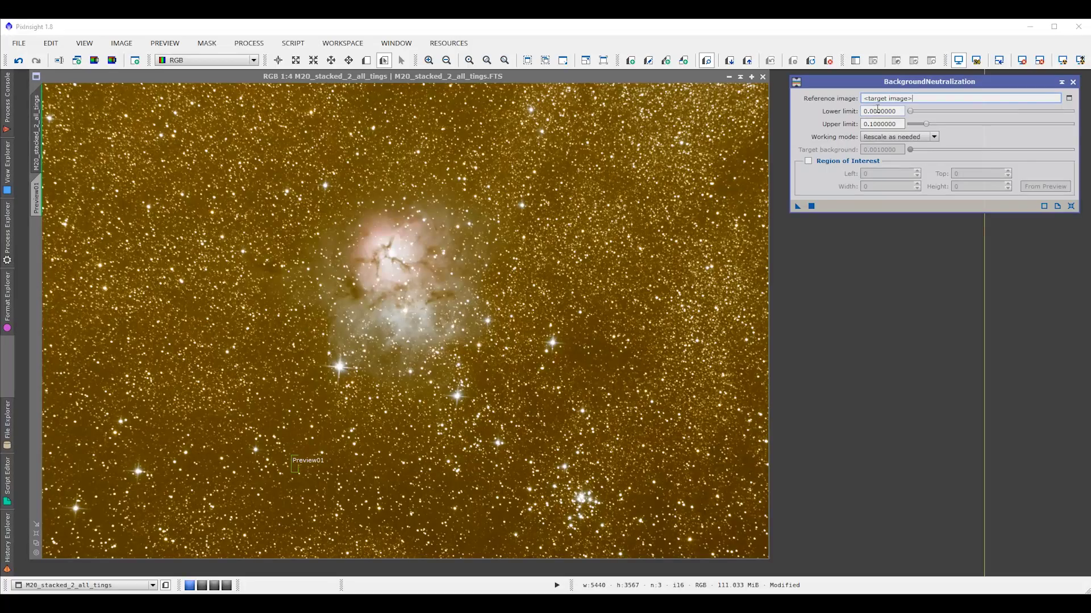
Set Preview01 as the background neutralization reference image and apply the process to the main image
click(1073, 99)
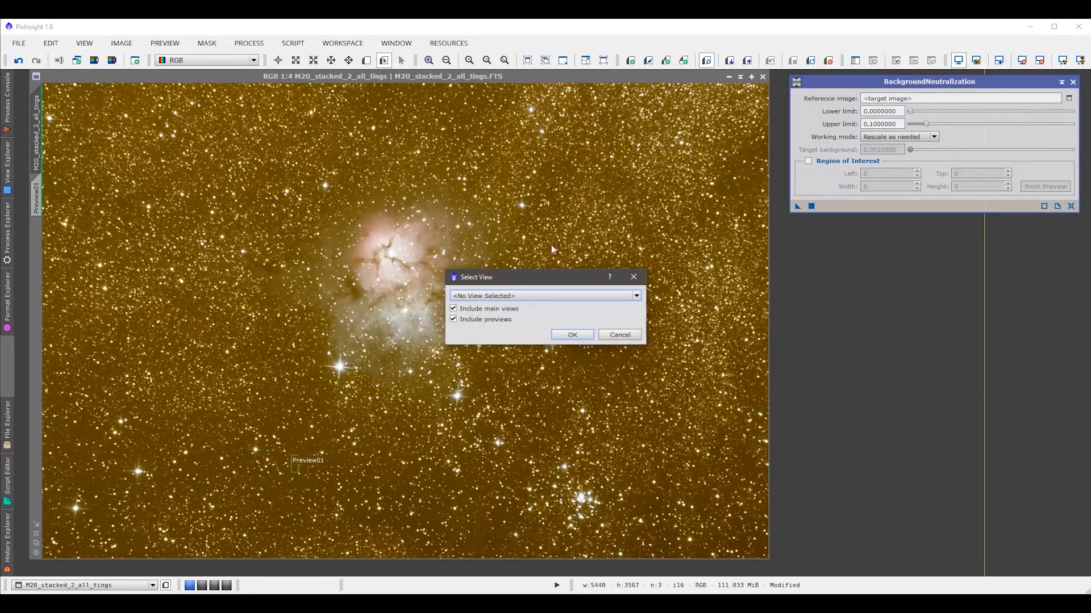
click(550, 294)
click(552, 322)
click(572, 334)
drag(798, 207, 684, 242)
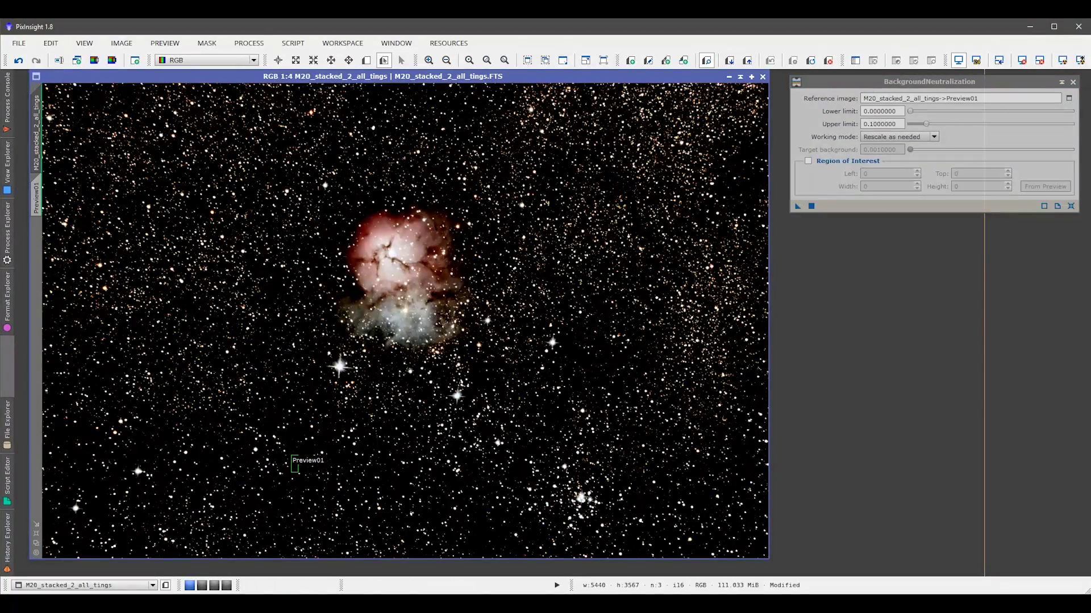
Collapse the BackgroundNeutralization window, park it out of the way, and reset and renew the image's auto-stretch
click(1061, 82)
drag(971, 147, 1049, 84)
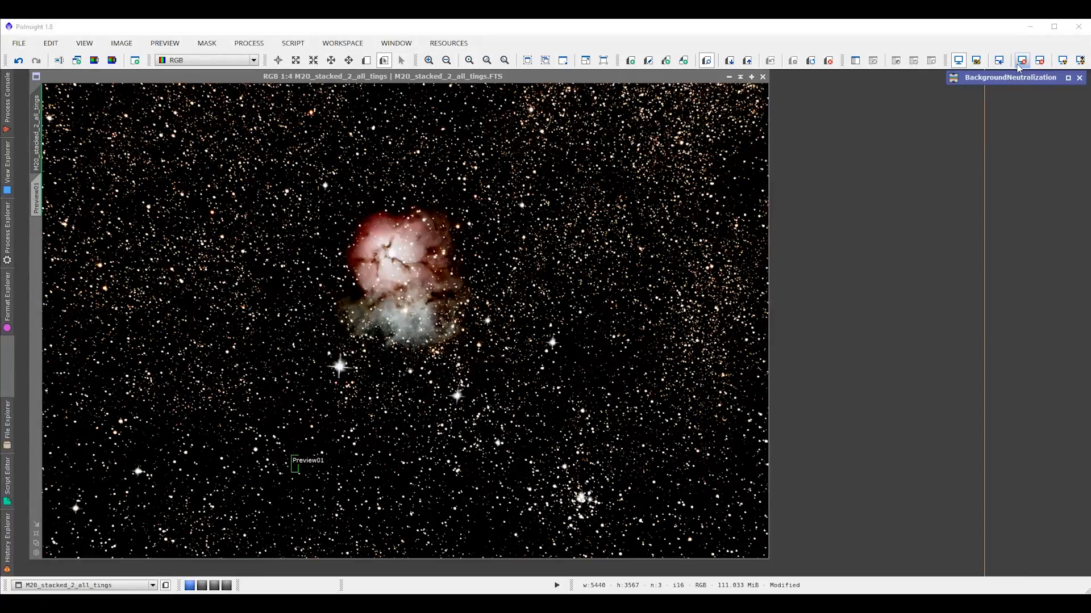
click(1019, 64)
click(1062, 60)
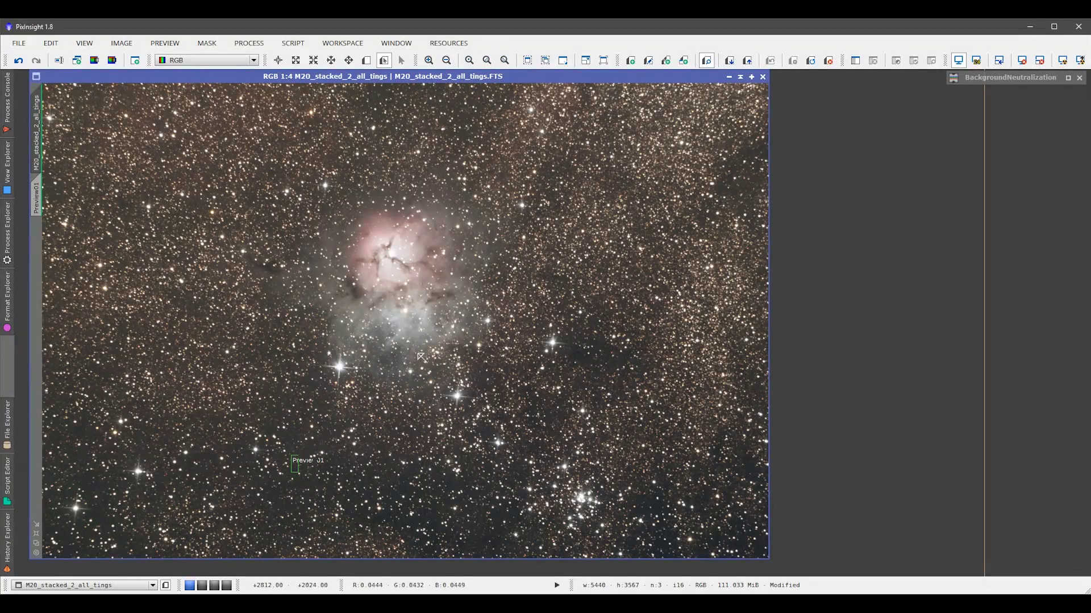
Open ColorCalibration beside the image and set Preview01 as its background reference image
click(246, 44)
mouse_move(288, 95)
click(394, 107)
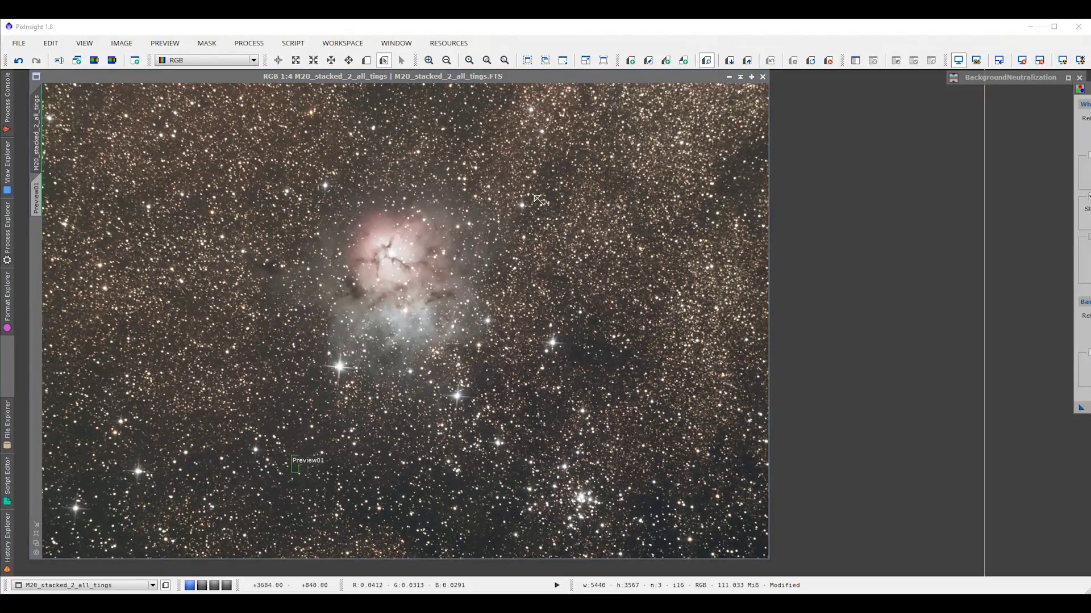
drag(1085, 87, 940, 124)
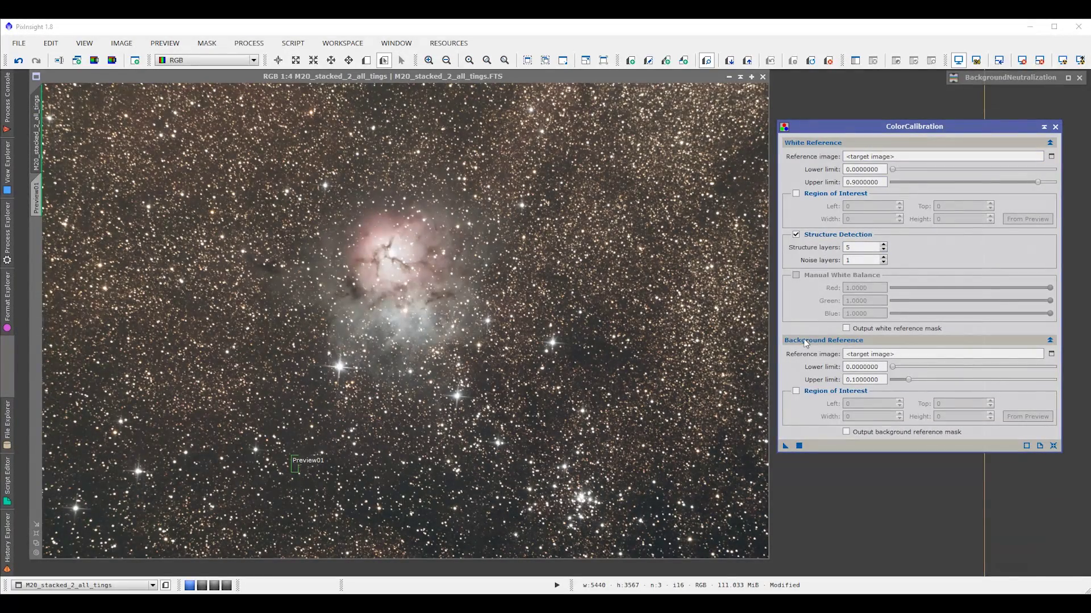
click(1051, 354)
click(570, 296)
click(566, 323)
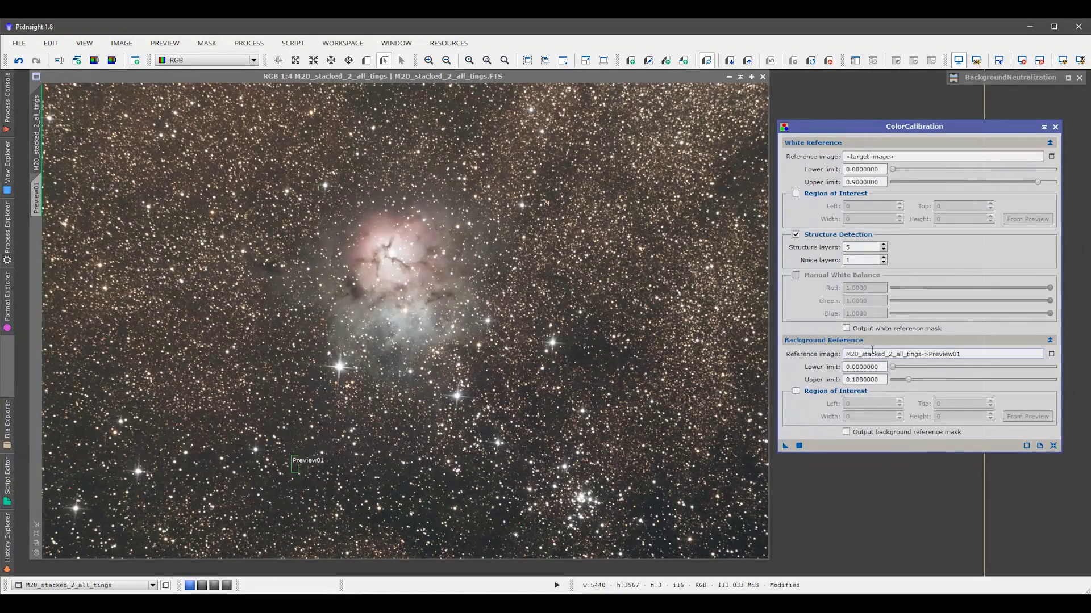
Apply the color calibration to the main image and renew its auto-stretch
drag(785, 446, 661, 430)
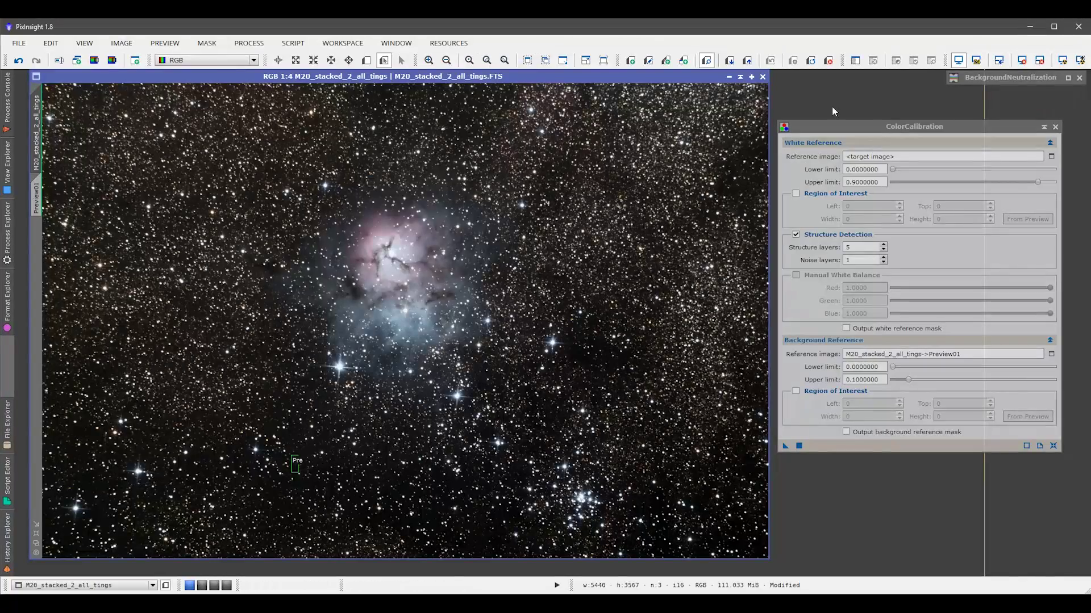
click(1022, 60)
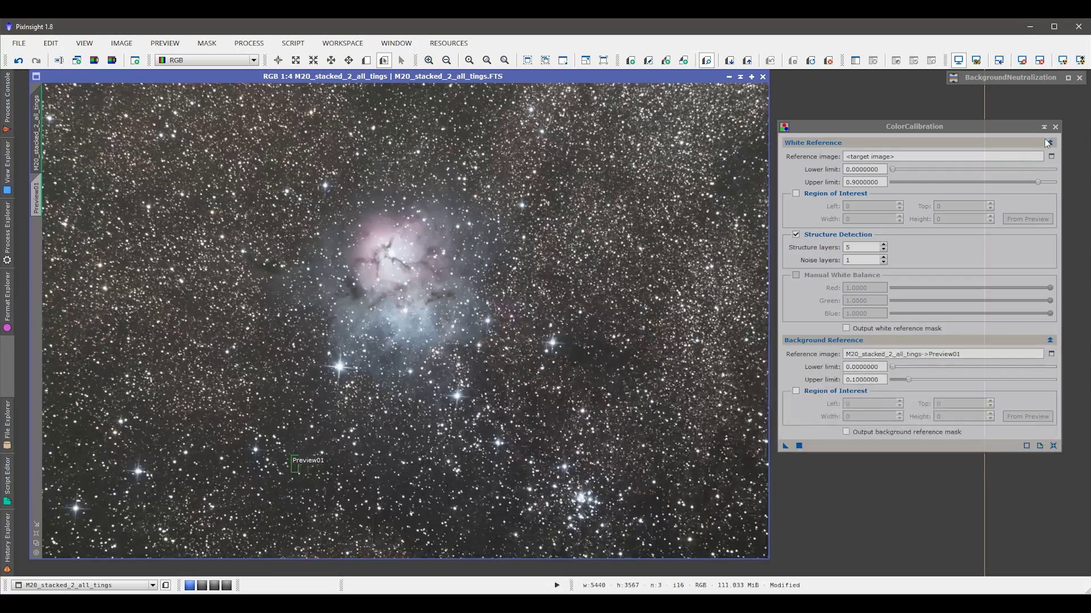
click(1040, 134)
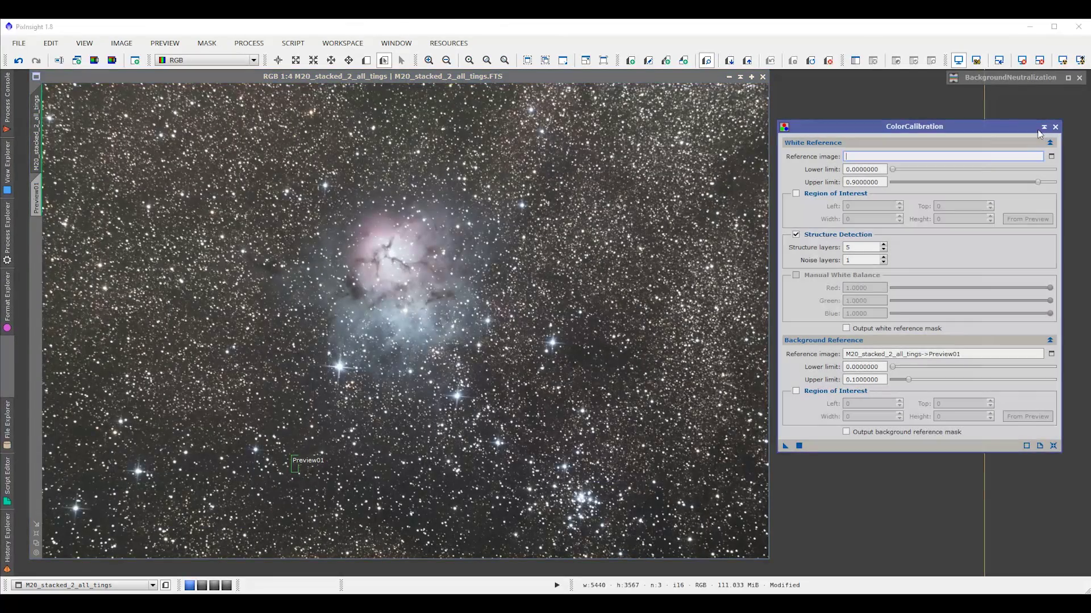
Collapse the ColorCalibration window and park it beneath the collapsed BackgroundNeutralization window
click(1044, 126)
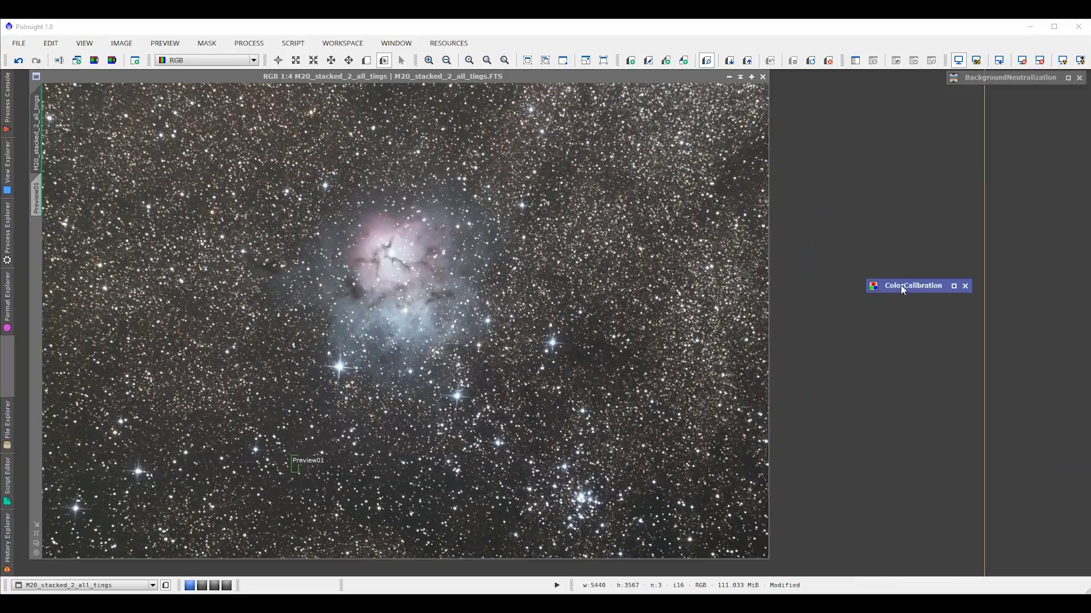
drag(1001, 103, 1021, 95)
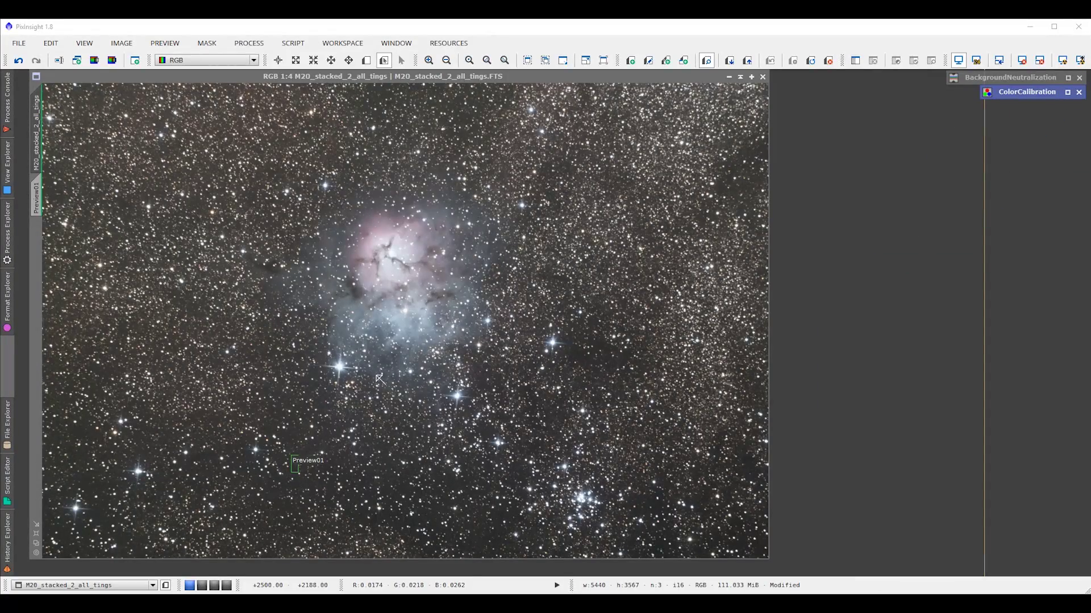
Examine the star and nebula colors of the calibrated image up close, including the bright blue stars and the surrounding star field
scroll(381, 379, up, 2)
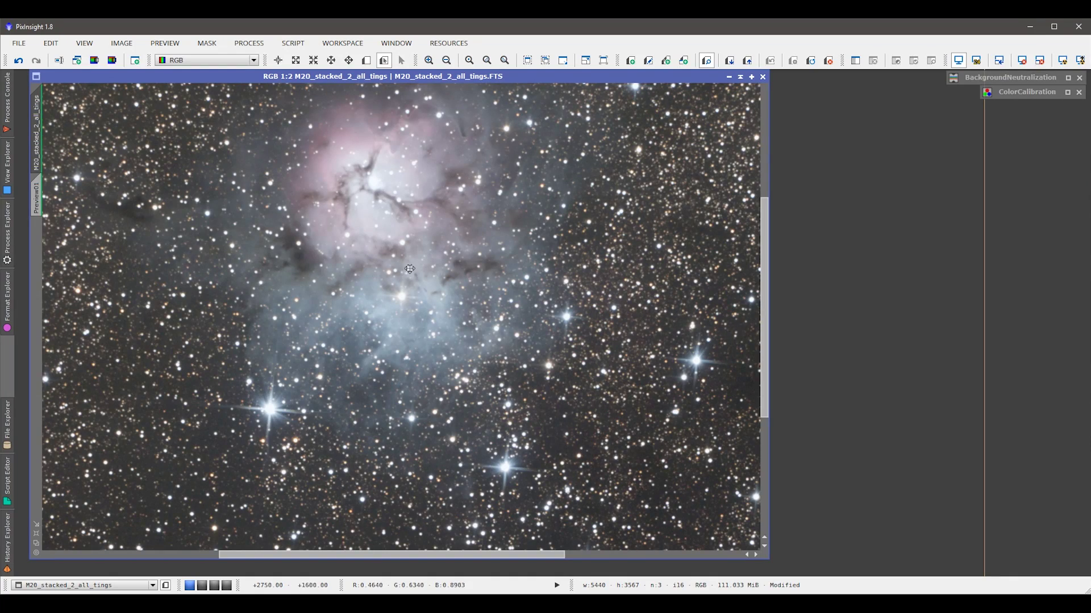
scroll(569, 437, up, 1)
scroll(570, 437, down, 2)
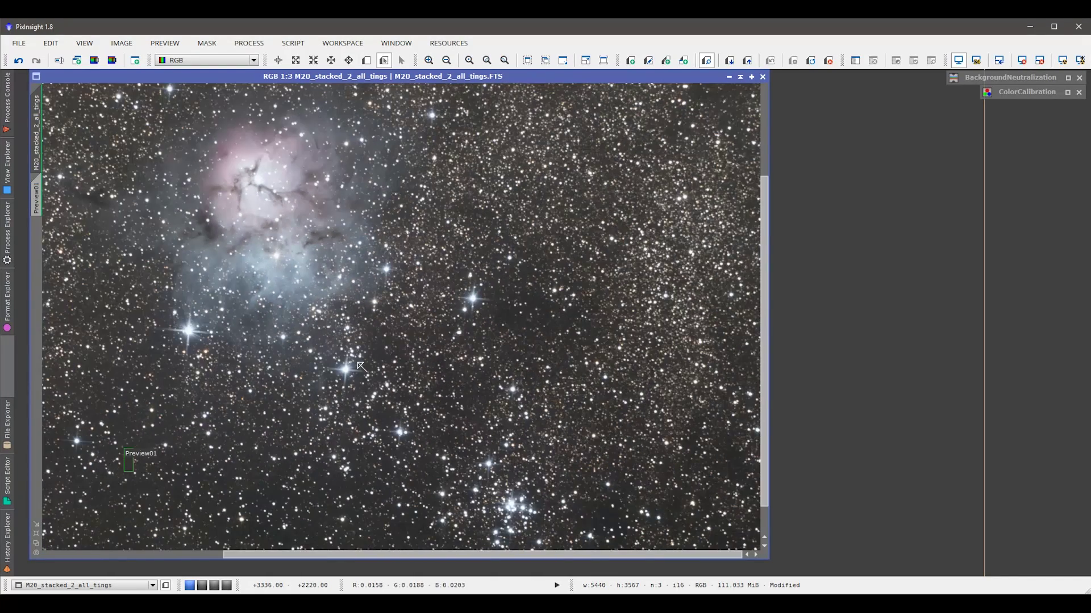
scroll(378, 406, up, 2)
drag(338, 406, 433, 376)
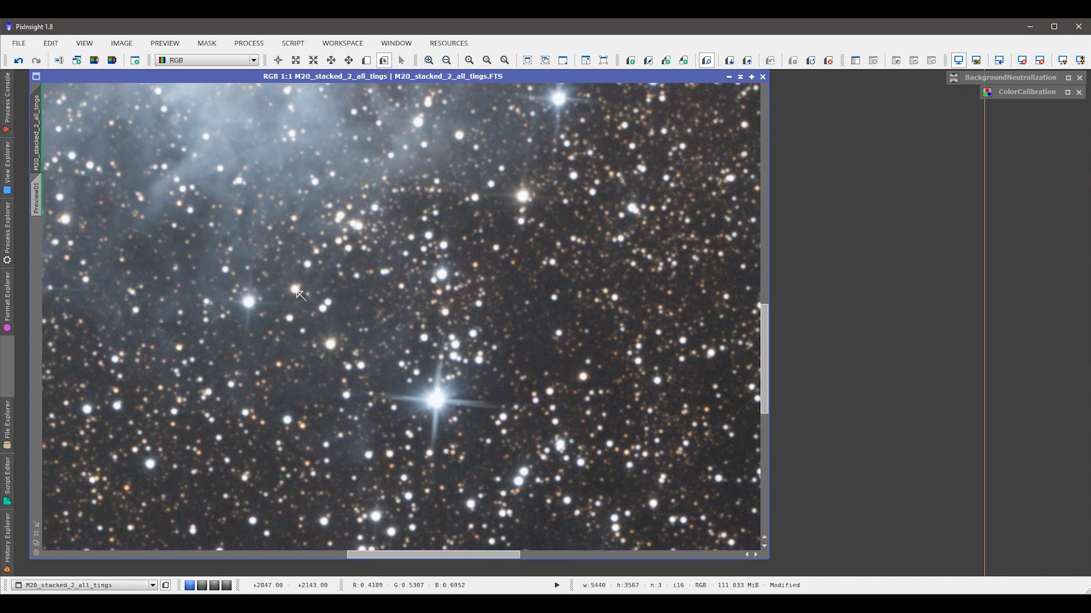
drag(302, 291, 496, 224)
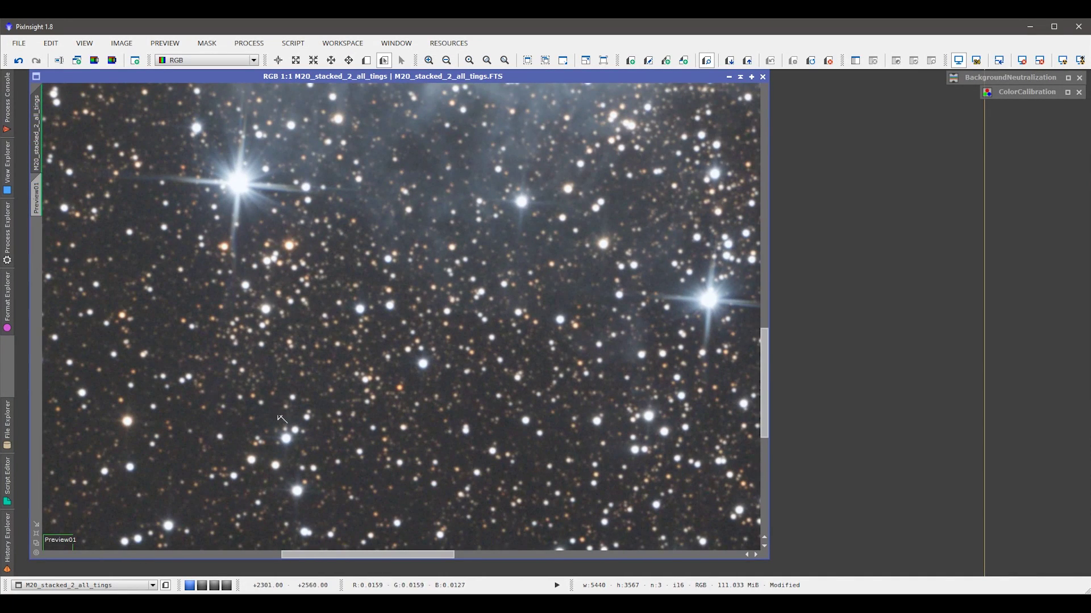
drag(273, 228, 379, 409)
key(alt+e)
scroll(209, 267, down, 2)
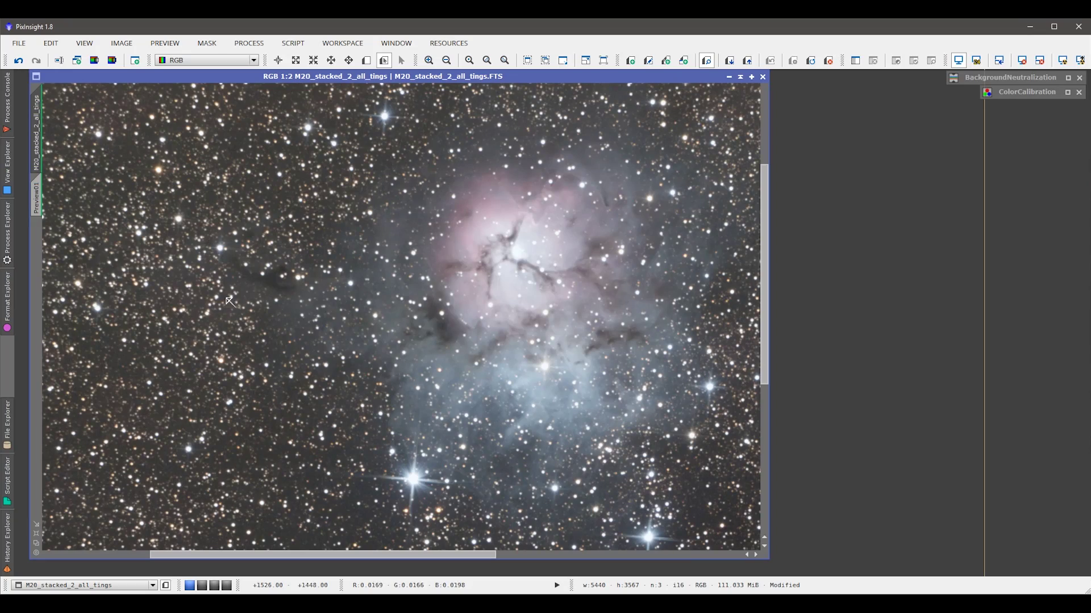
scroll(579, 344, down, 1)
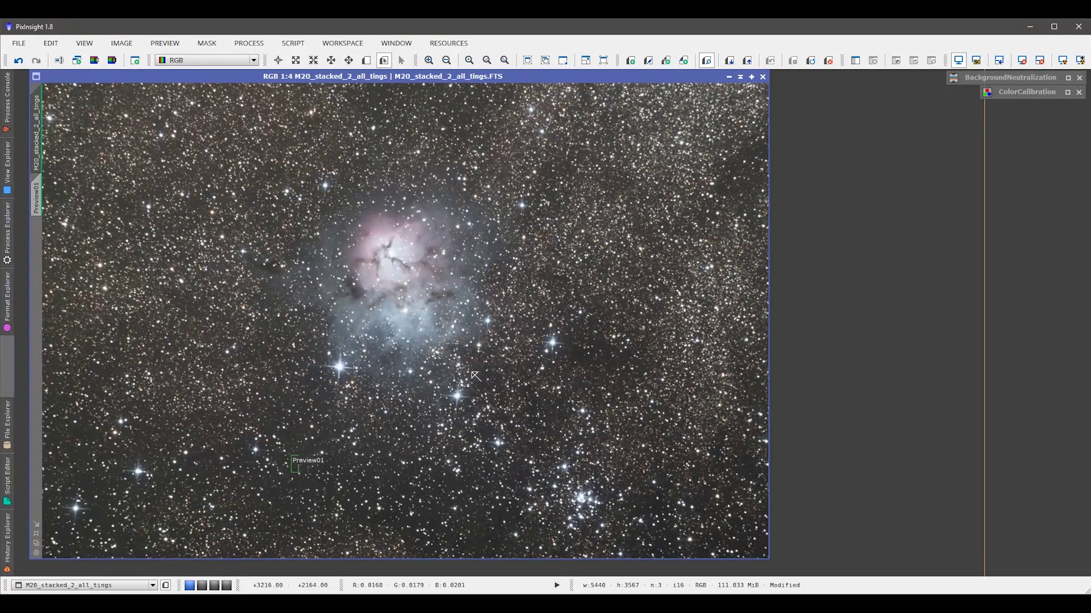
Delete Preview01 from the main image
click(829, 60)
key(alt+r)
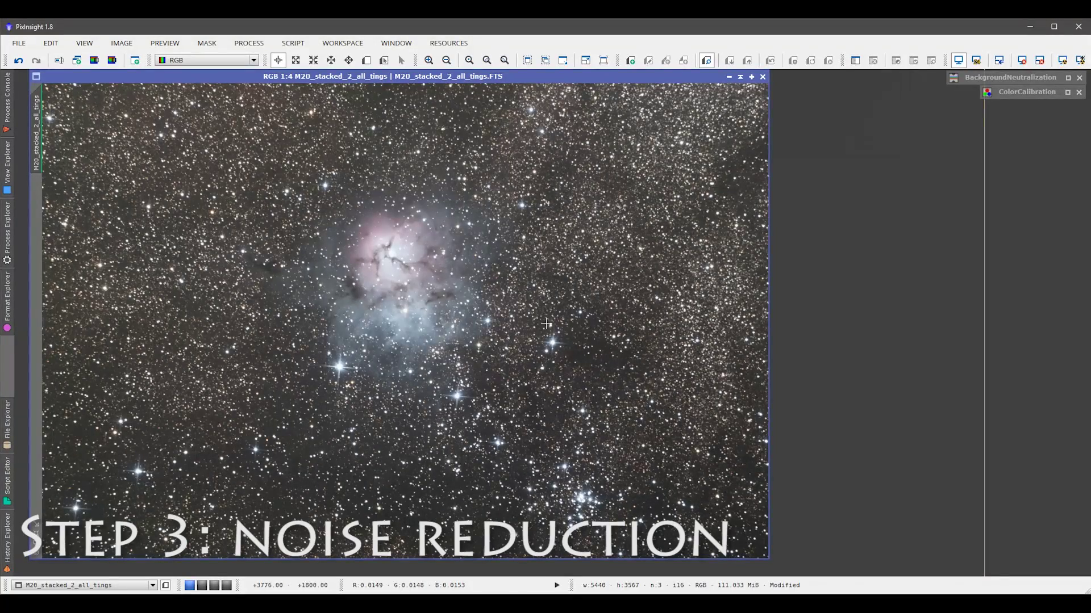
Examine the noise in the dark background around the bright star below the nebula at 1:1 and 3:1 magnification
scroll(348, 396, up, 3)
key(space)
drag(284, 440, 539, 225)
drag(406, 386, 536, 283)
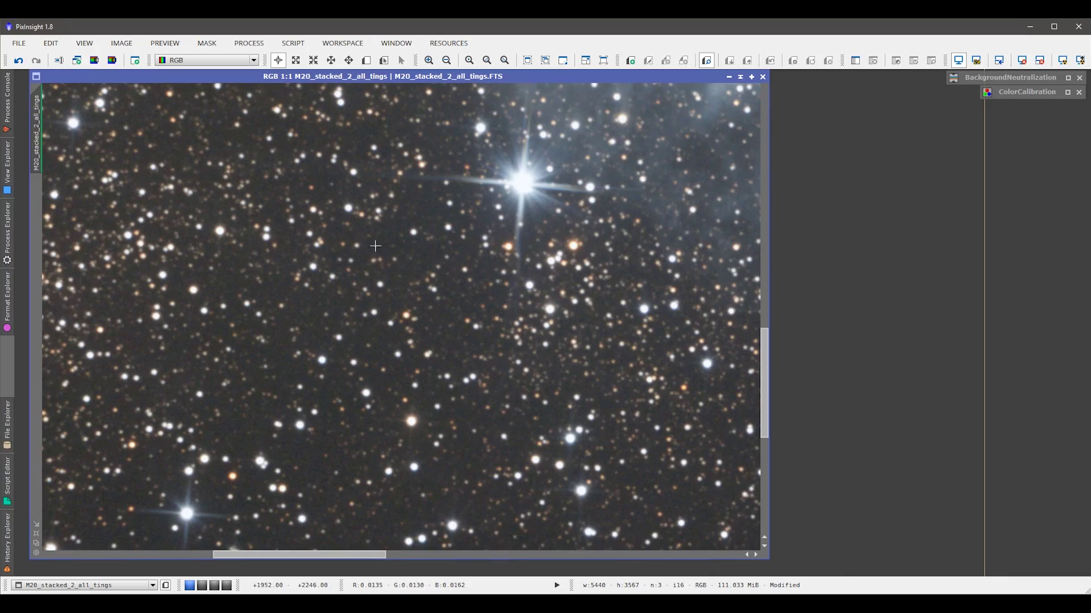
scroll(501, 329, down, 3)
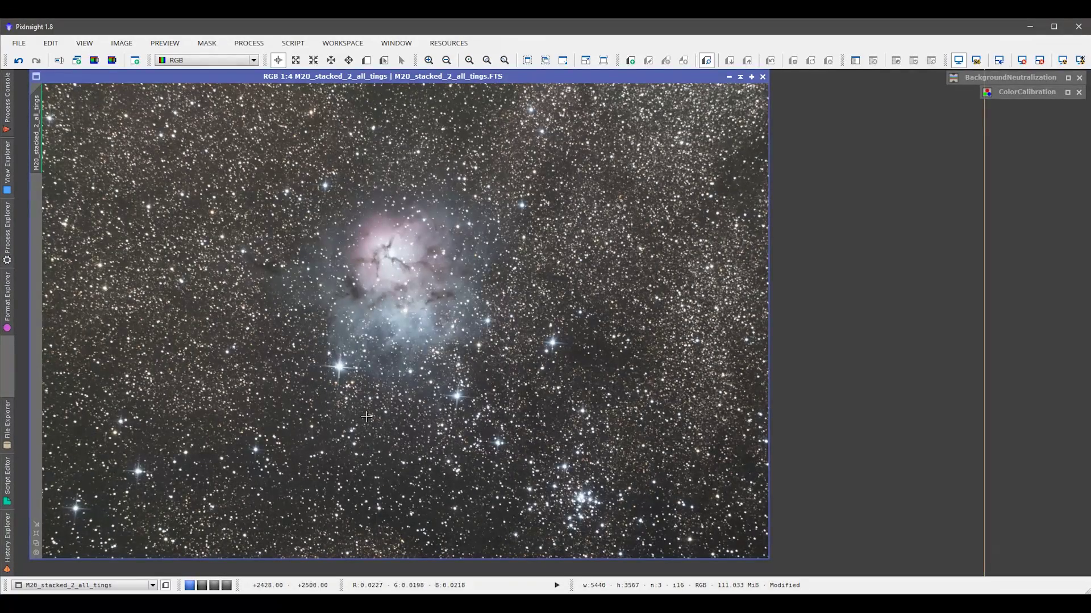
scroll(318, 320, up, 3)
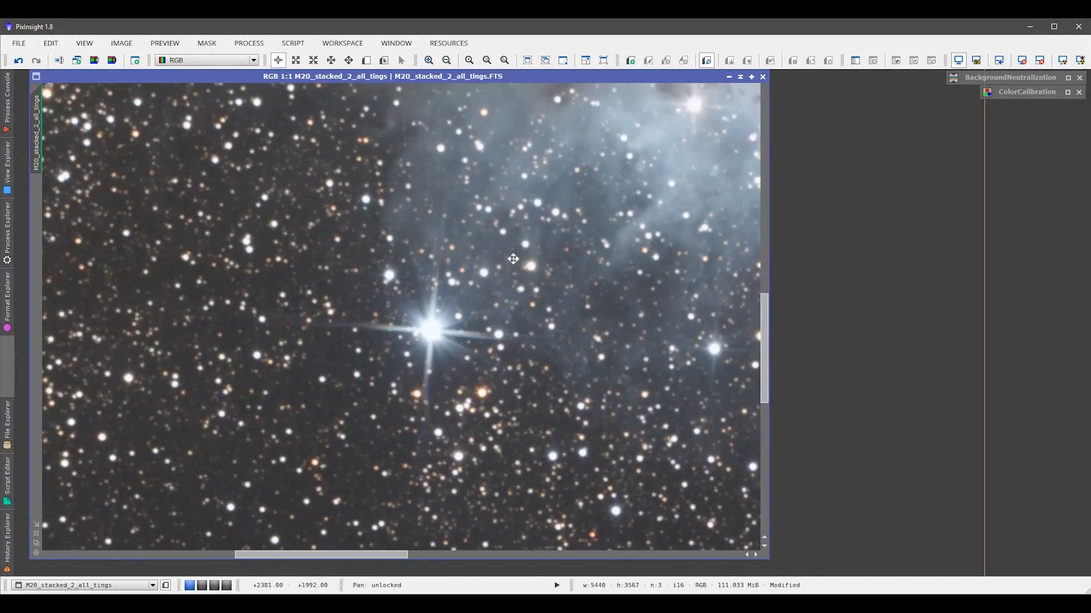
scroll(358, 369, down, 3)
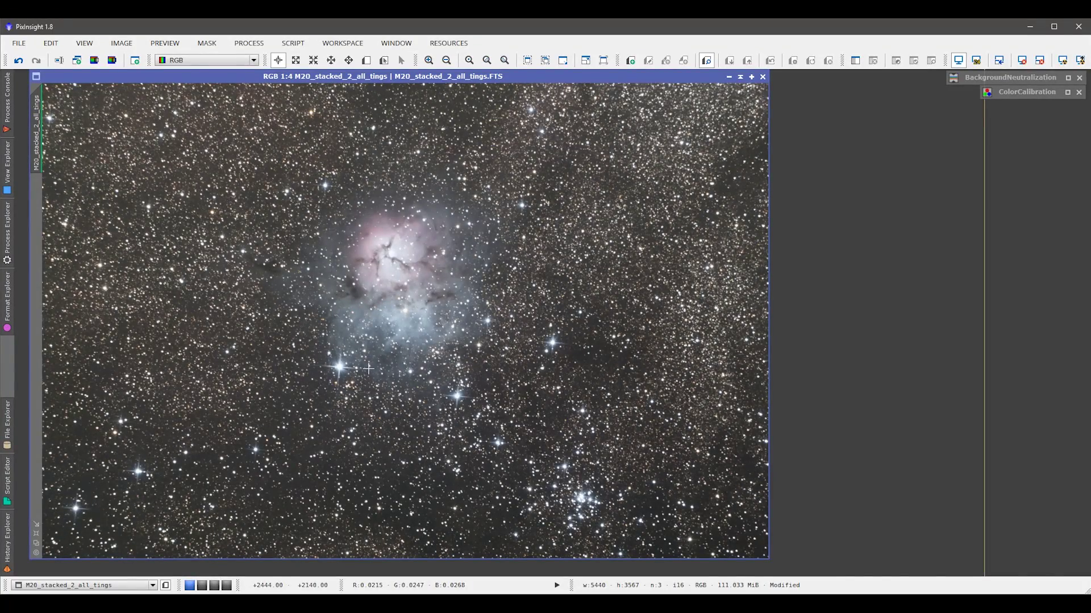
scroll(411, 327, up, 2)
scroll(412, 326, down, 2)
scroll(330, 397, up, 3)
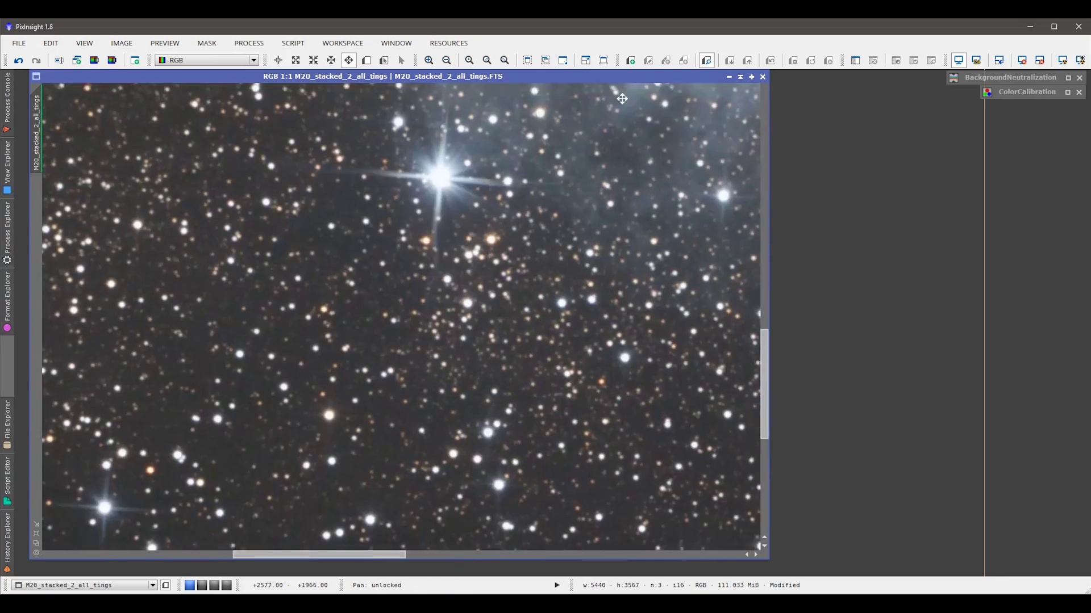
drag(384, 210, 445, 309)
scroll(383, 294, up, 2)
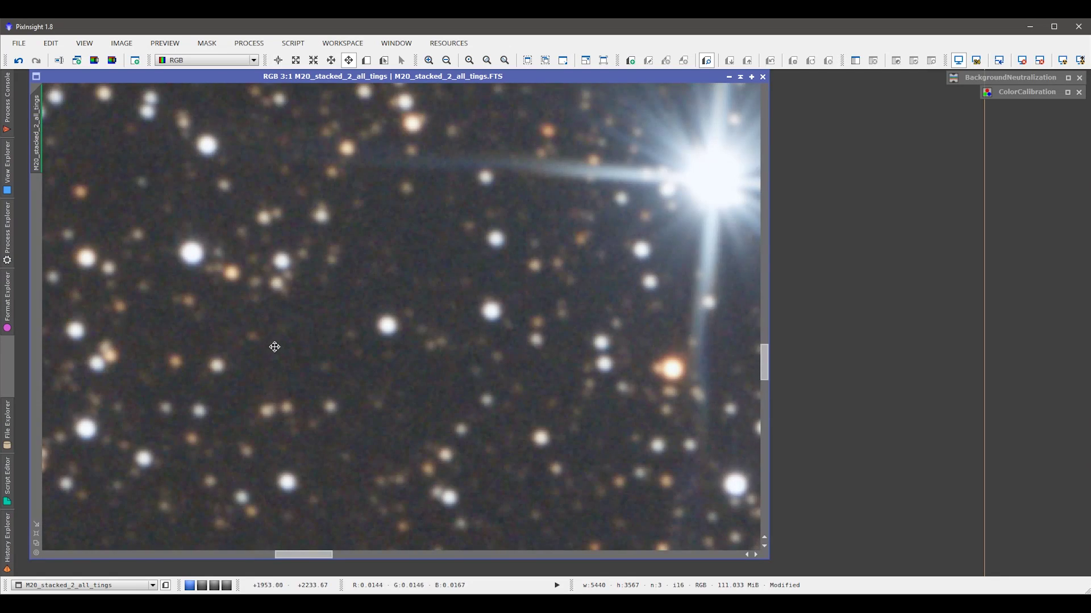
drag(277, 346, 500, 165)
drag(301, 382, 407, 282)
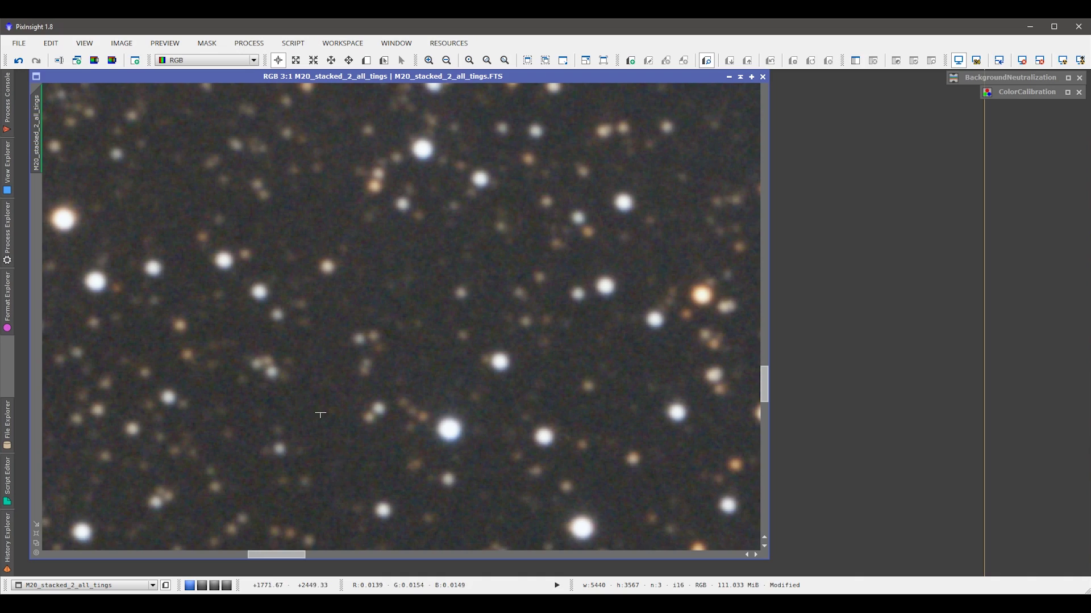
scroll(379, 356, down, 5)
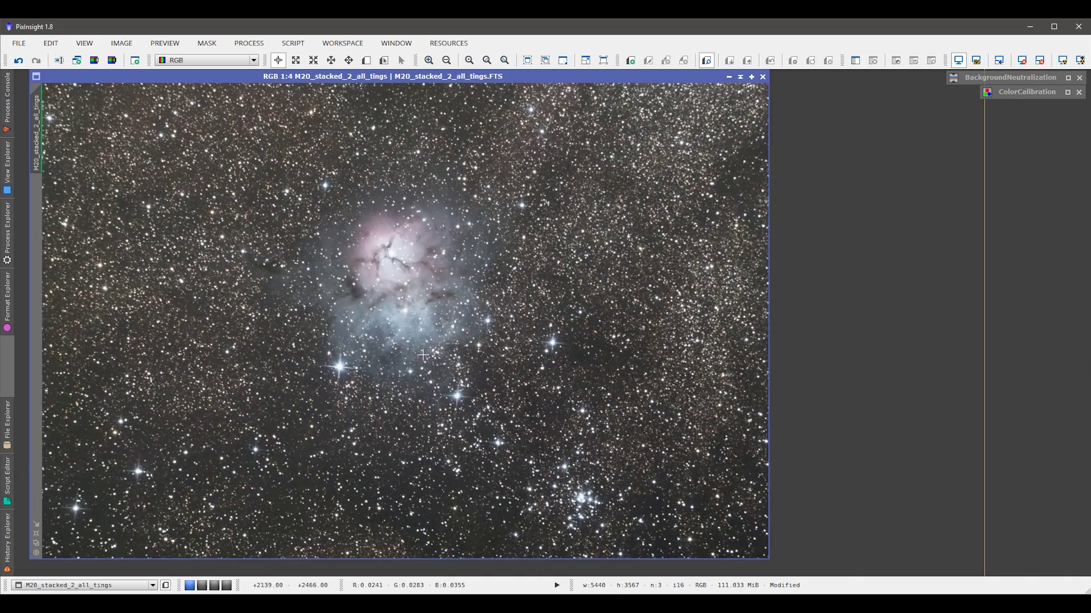
Compare the noise in the dark sky background with that in the bright core and dust lanes of the nebula
scroll(359, 428, up, 3)
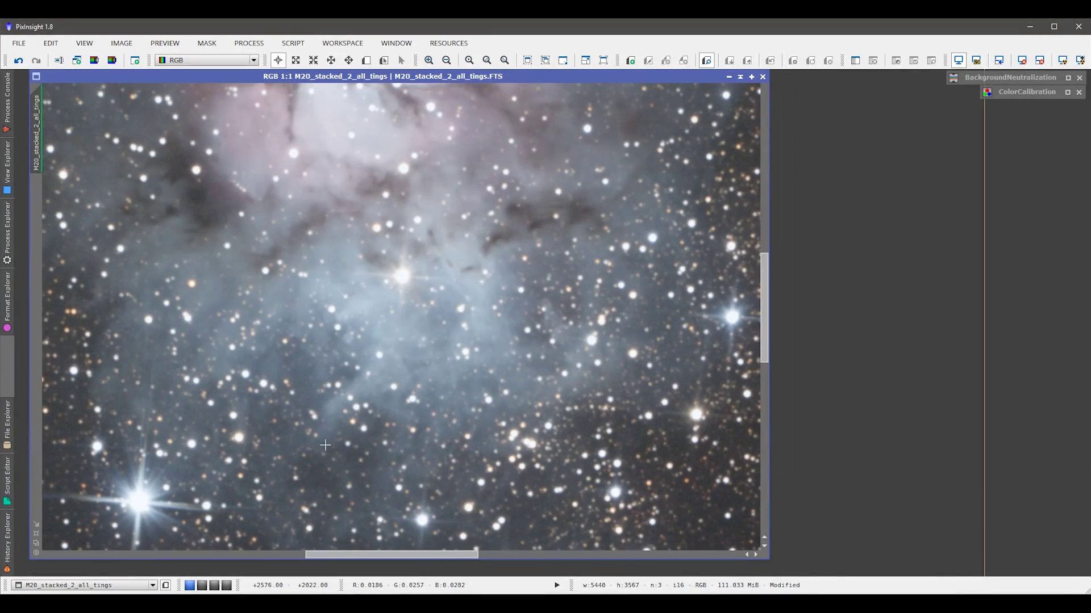
drag(259, 461, 557, 203)
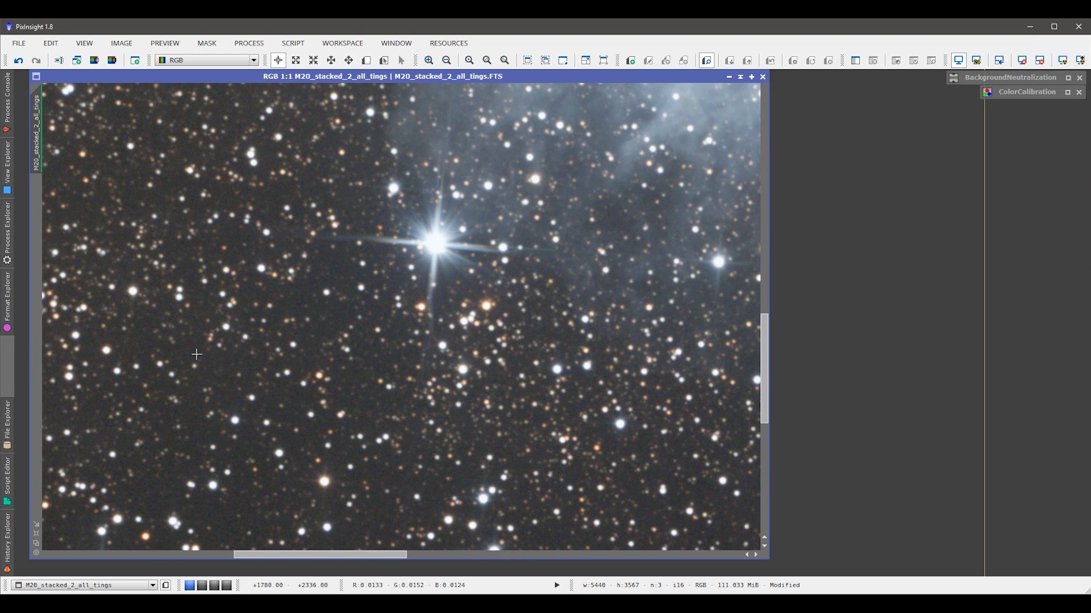
drag(597, 232, 366, 522)
drag(478, 284, 442, 464)
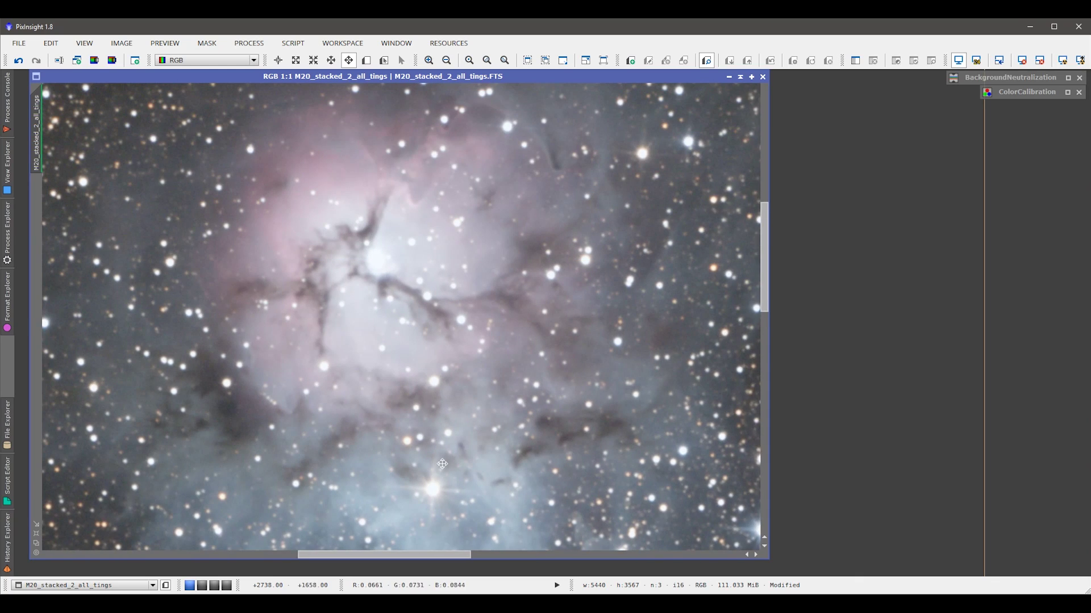
drag(363, 323, 404, 380)
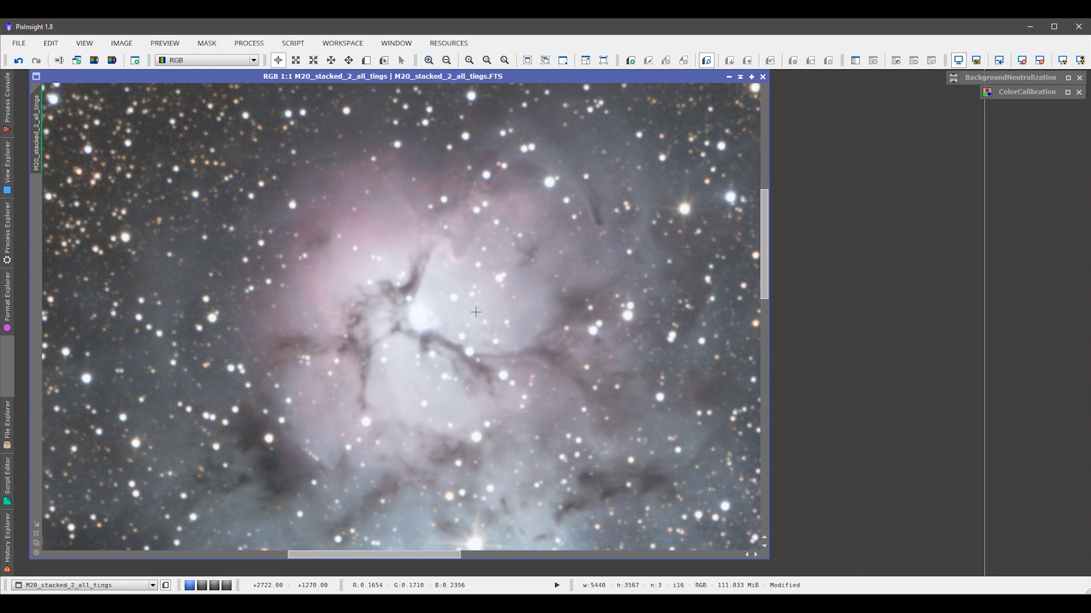
drag(483, 260, 379, 325)
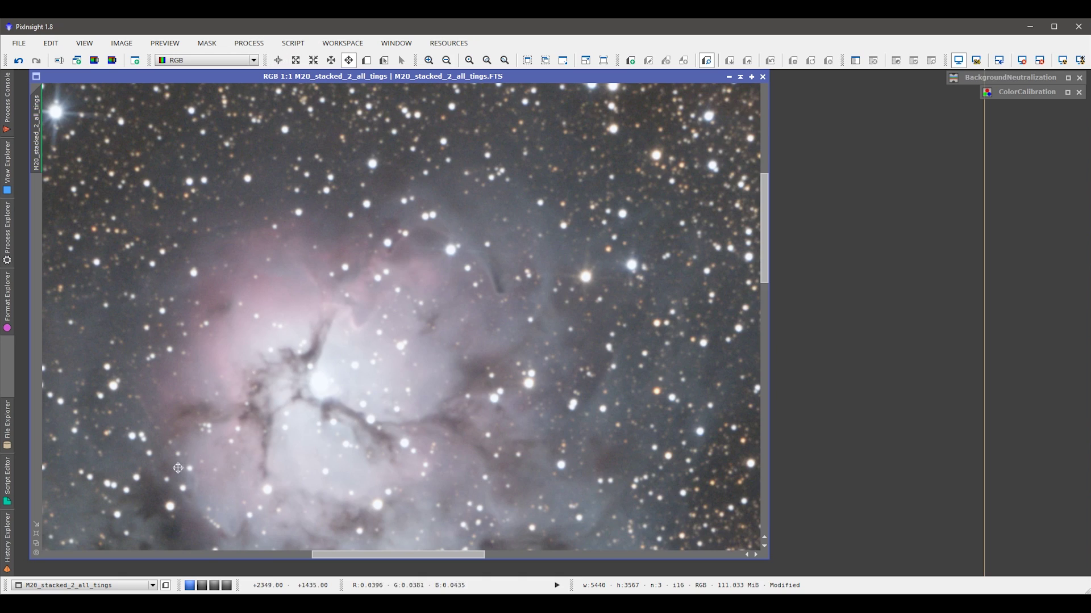
drag(179, 467, 417, 253)
drag(363, 500, 408, 217)
scroll(425, 384, down, 3)
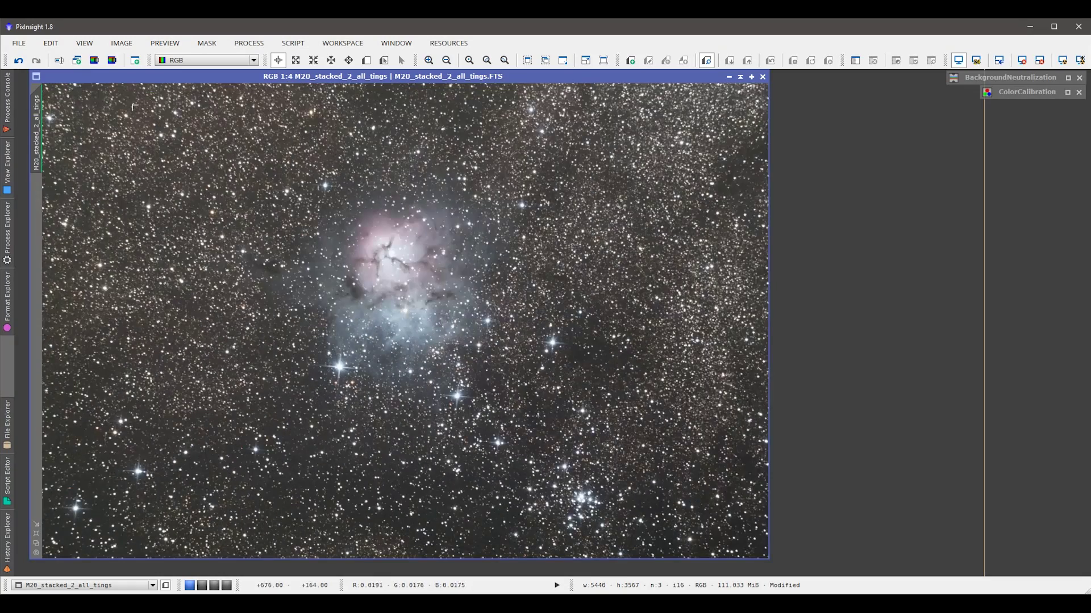
Extract the main image's luminance as a new grayscale image, enlarge and reposition its window, and auto-stretch it
click(94, 61)
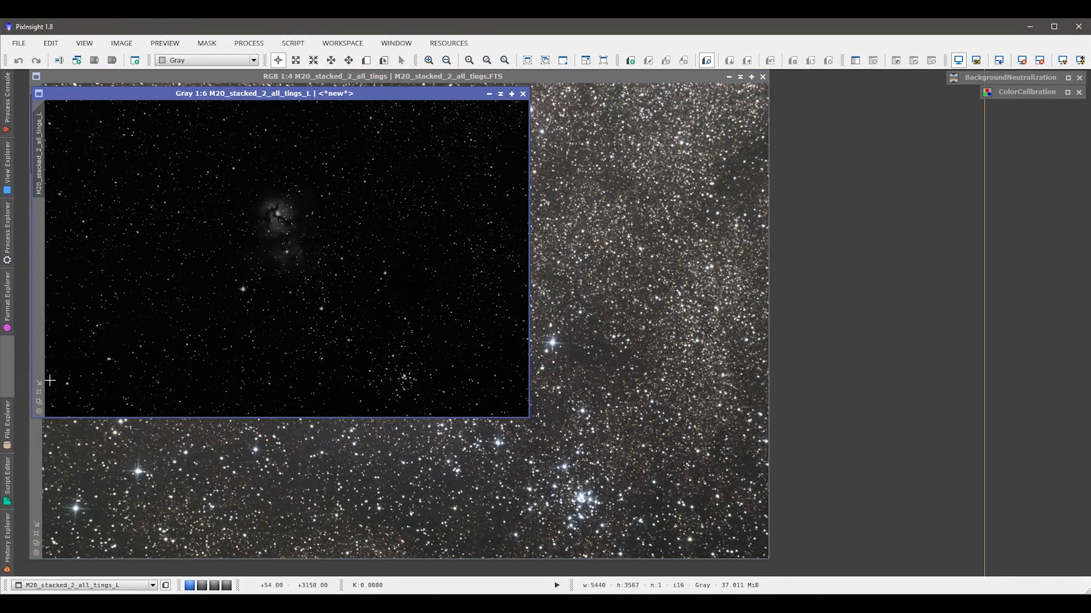
click(39, 392)
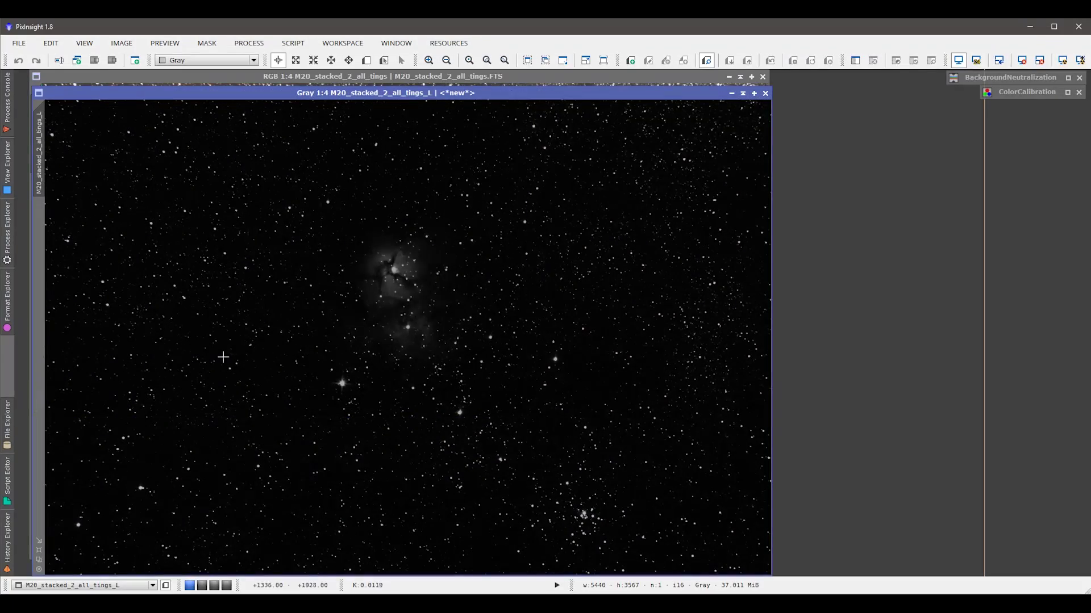
drag(322, 92, 384, 76)
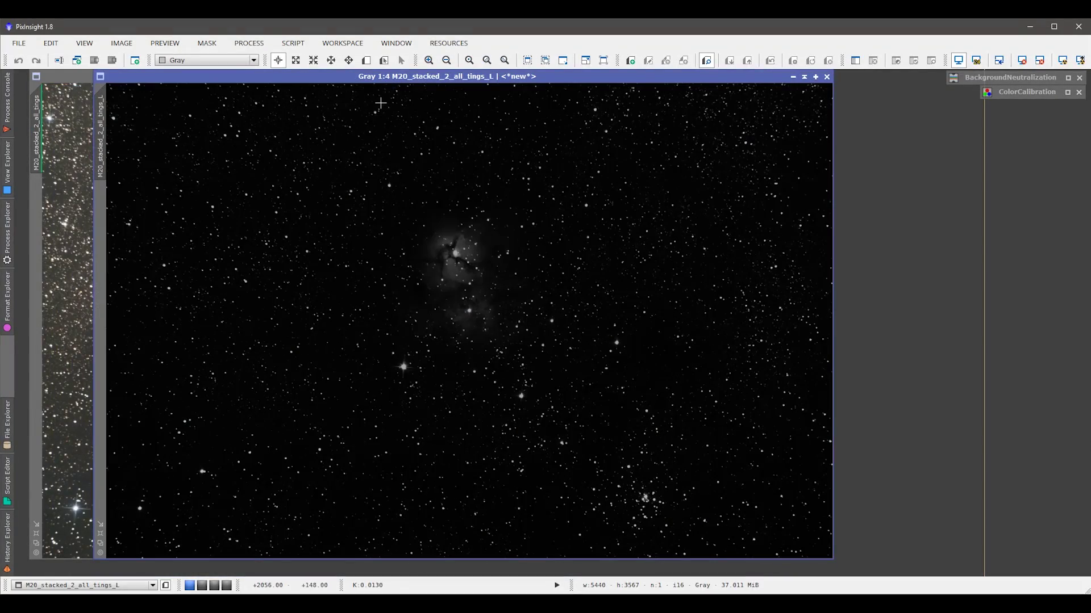
key(ctrl+a)
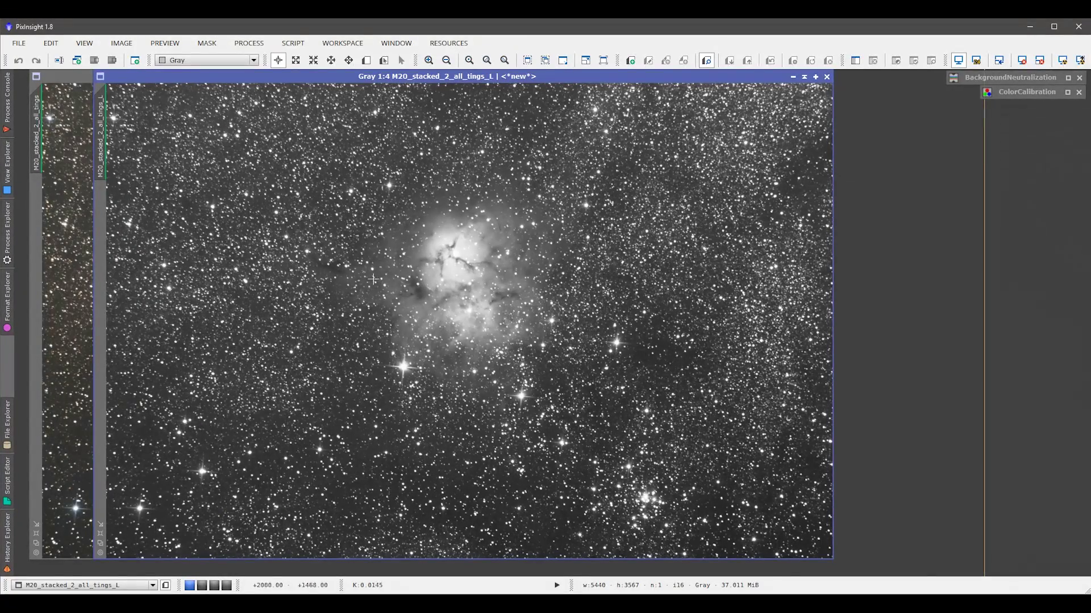
Open ScreenTransferFunction and HistogramTransformation and place them beside the grayscale luminance image
click(259, 44)
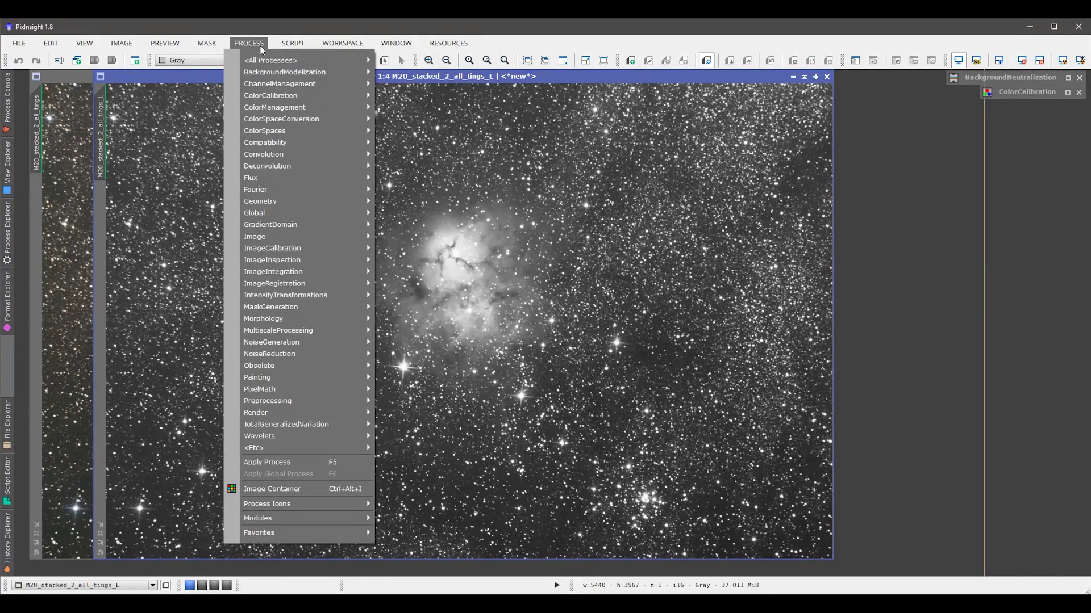
mouse_move(263, 59)
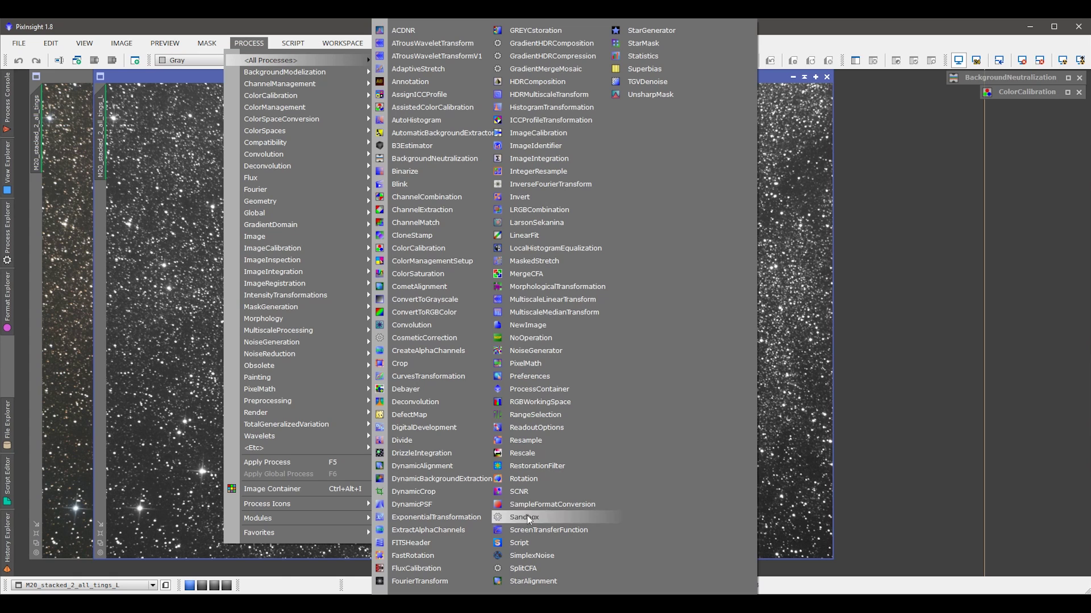
click(543, 531)
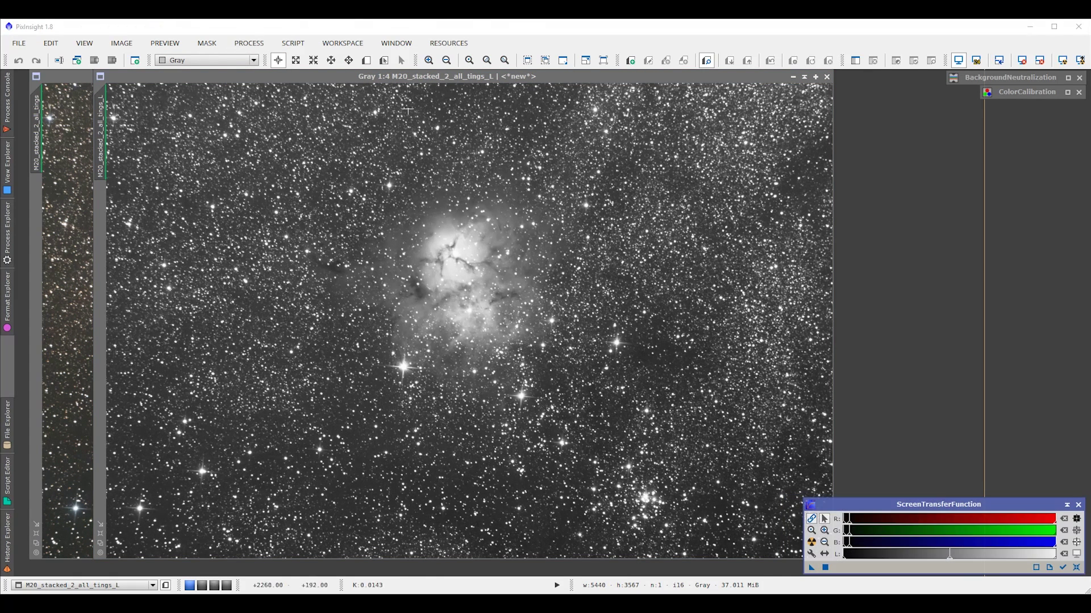
click(249, 44)
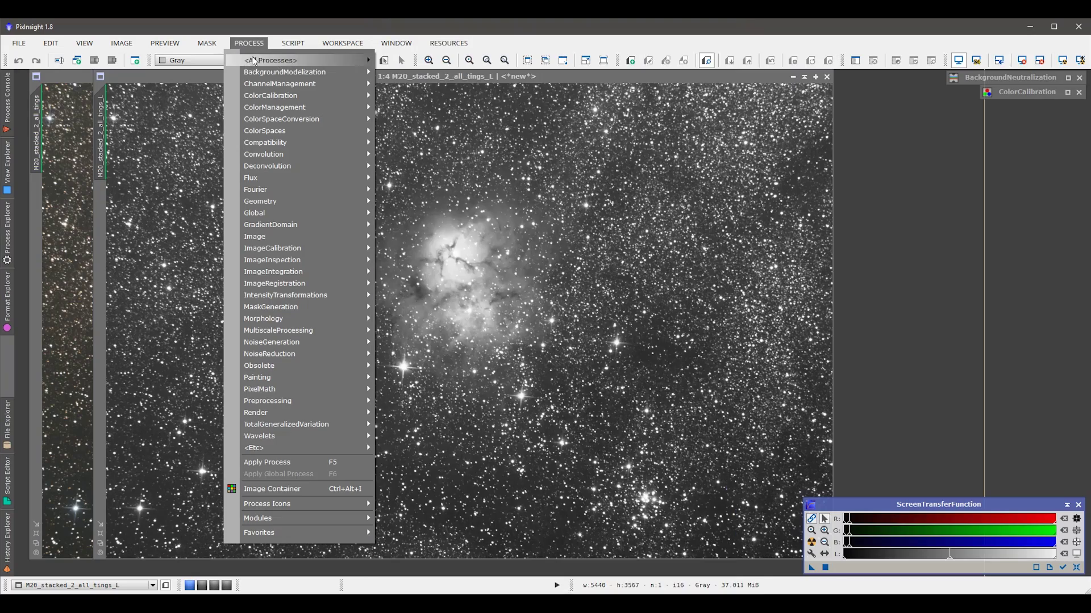
mouse_move(289, 62)
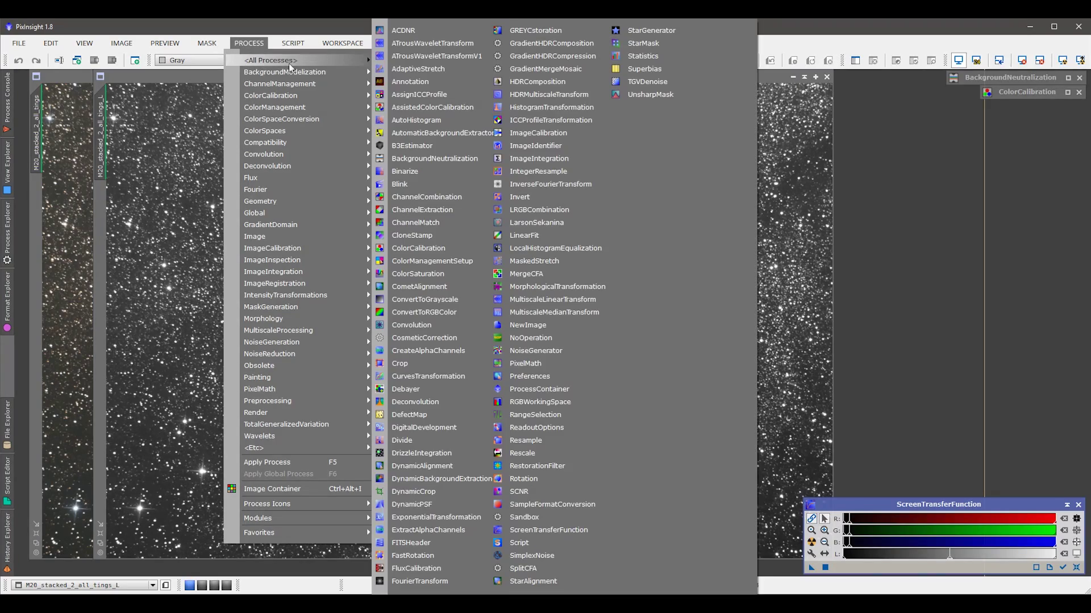
click(532, 110)
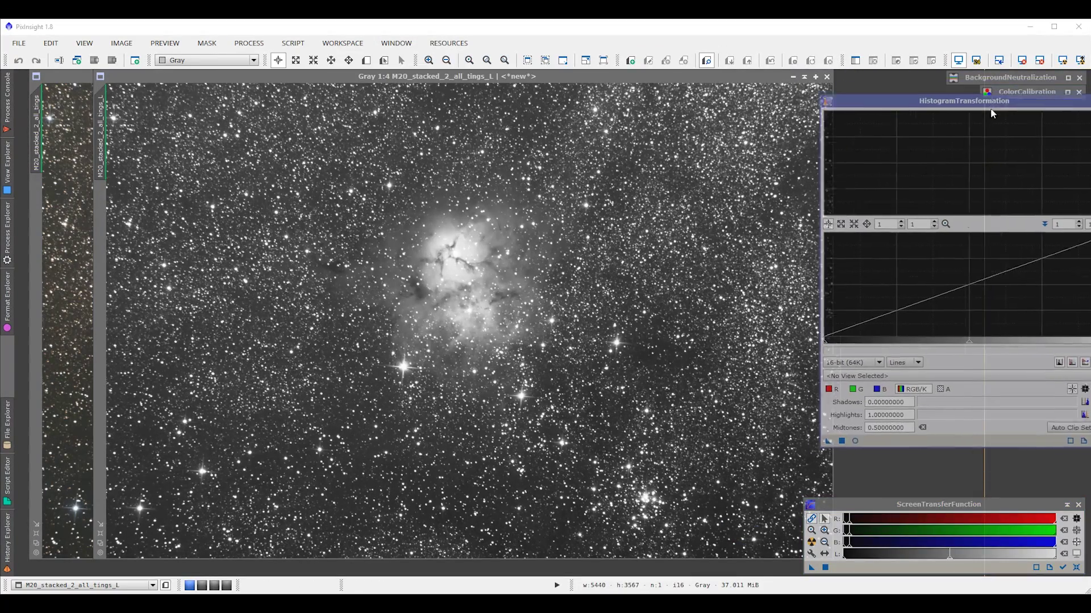
Reset the screen stretch of the luminance image and shift its window clear of the HistogramTransformation window
click(749, 479)
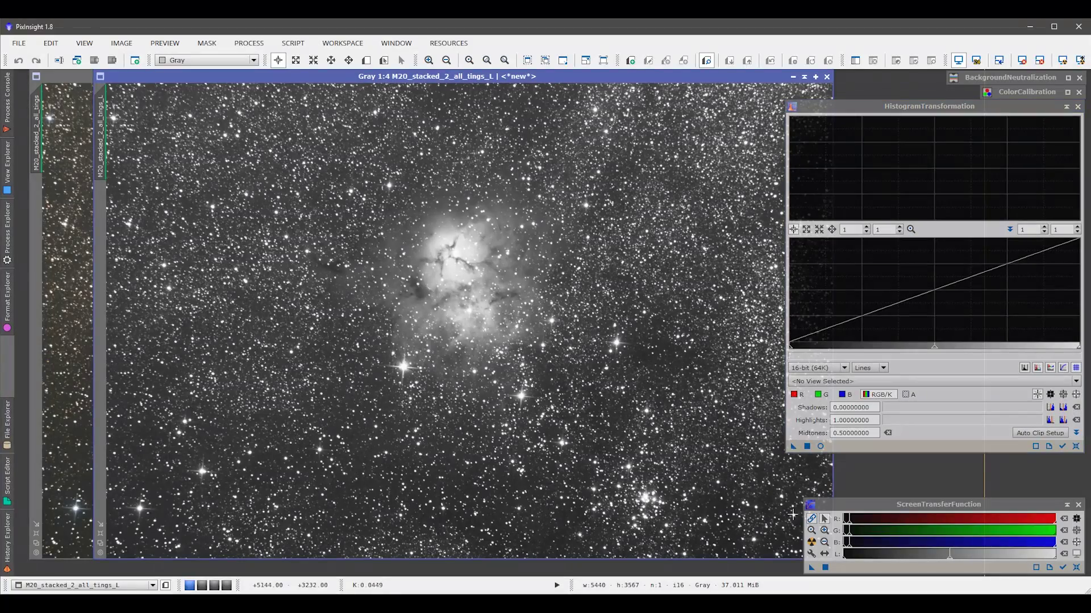
click(1022, 60)
drag(762, 73, 707, 74)
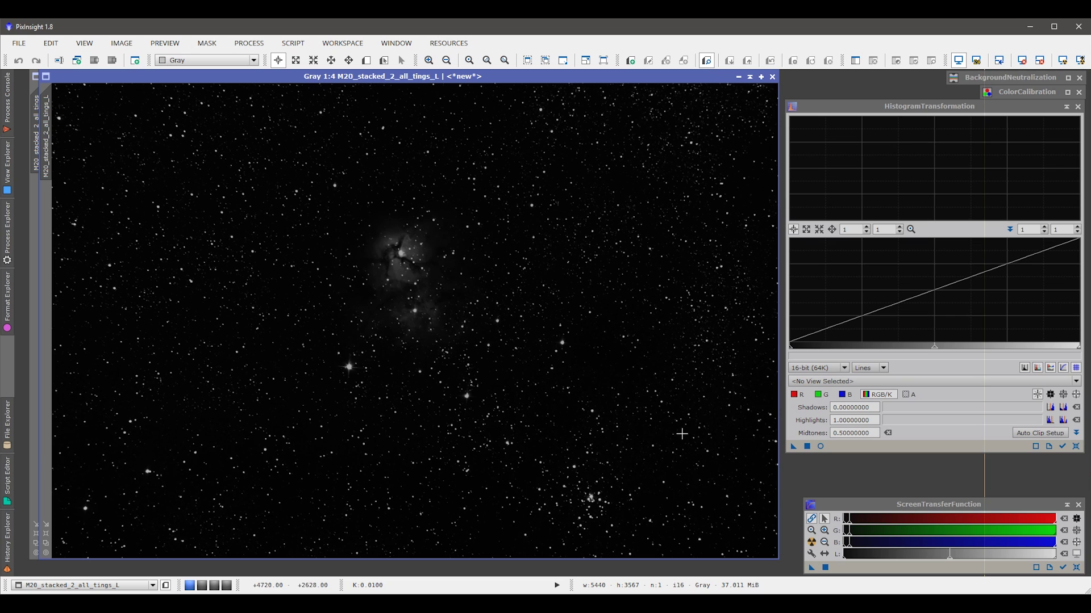
Permanently stretch the luminance image by transferring its automatic screen stretch to HistogramTransformation and applying it with the screen stretch reset
click(812, 544)
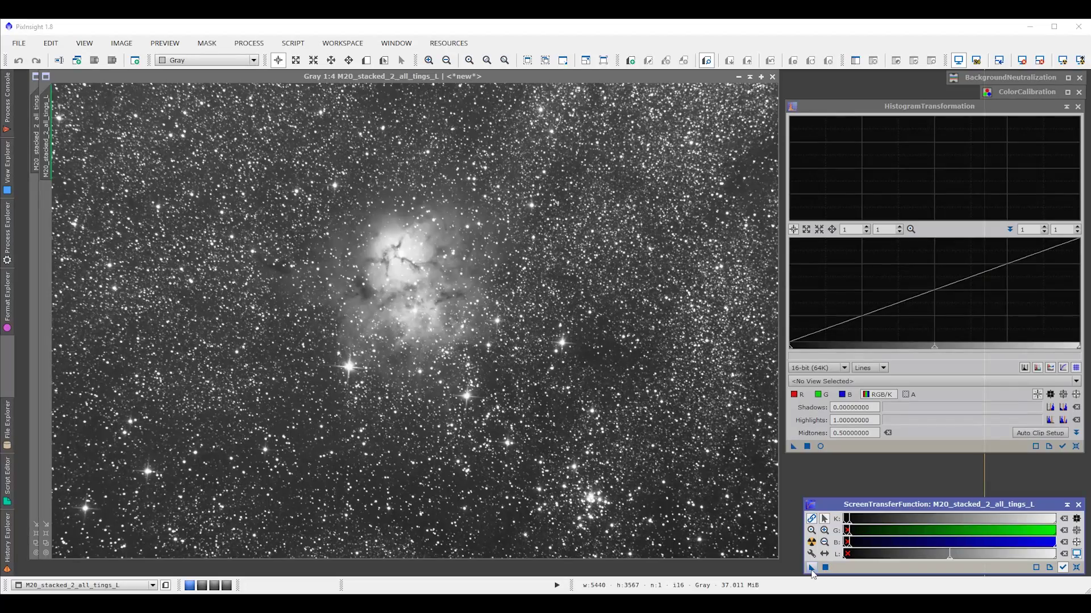
drag(811, 569, 833, 452)
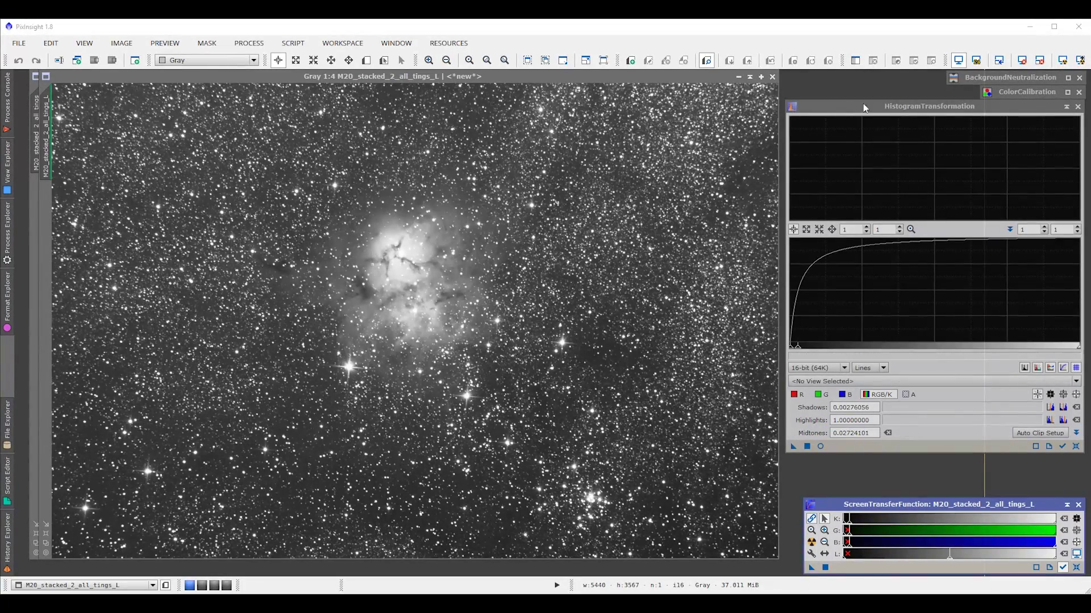
click(677, 178)
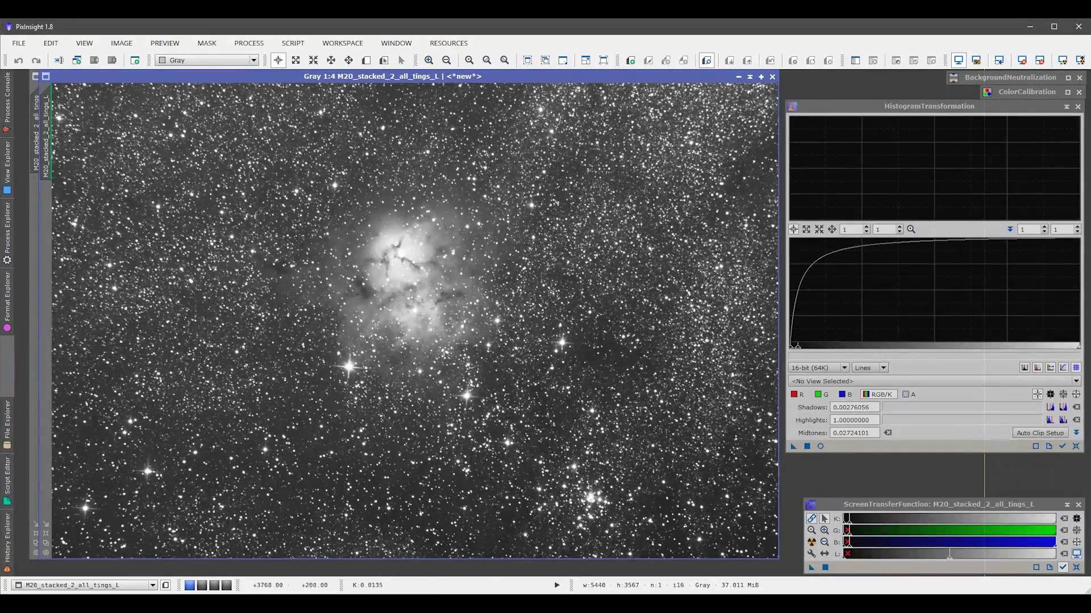
click(1021, 60)
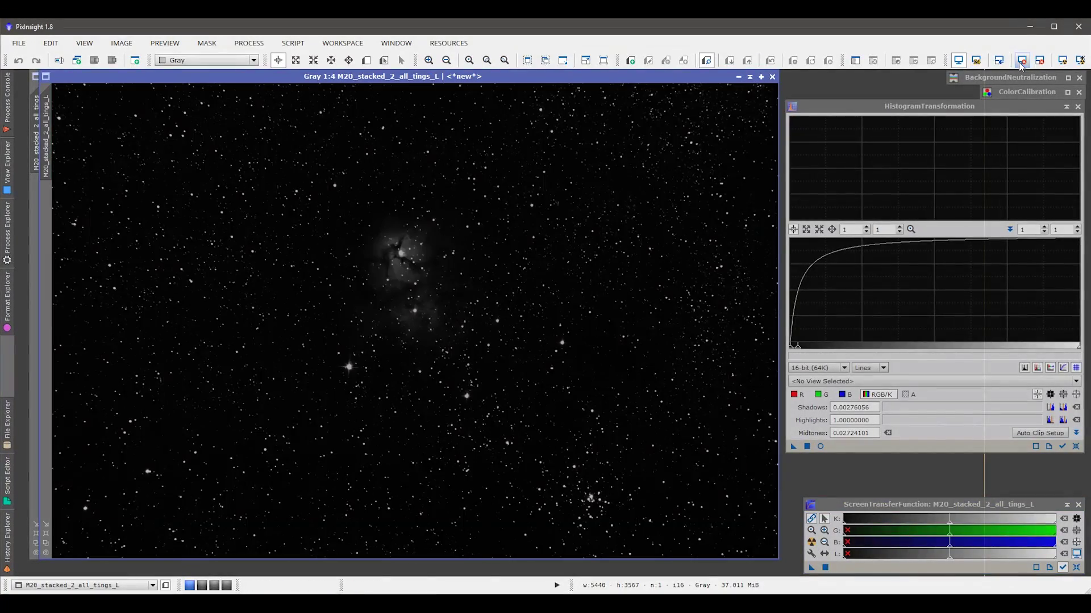
drag(794, 446, 683, 427)
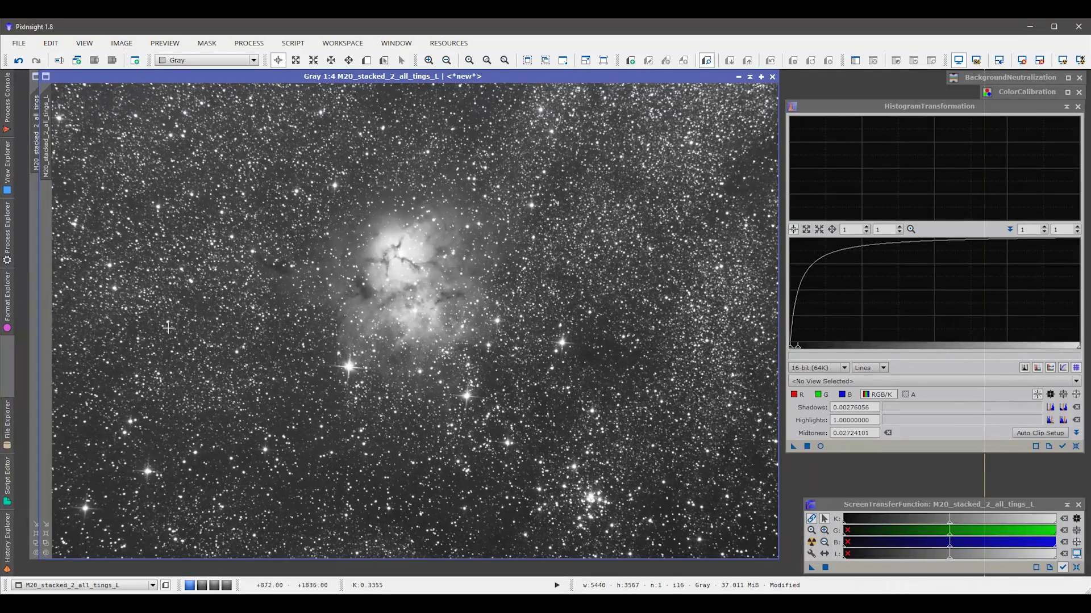
Collapse HistogramTransformation and apply the stretched luminance image as a mask to the main color image
click(1066, 108)
drag(932, 280, 1011, 110)
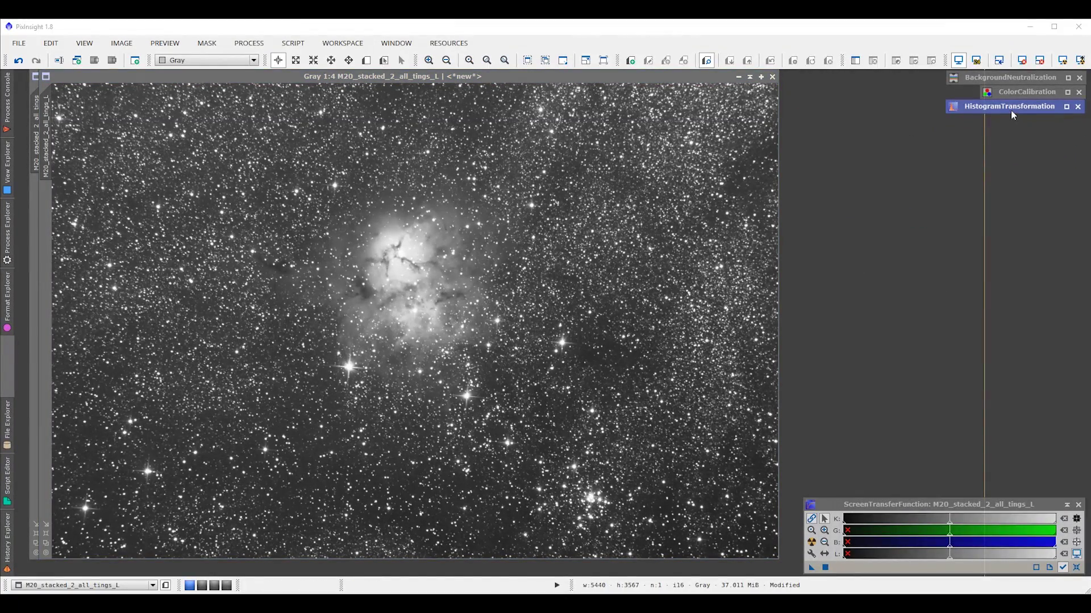
double_click(97, 73)
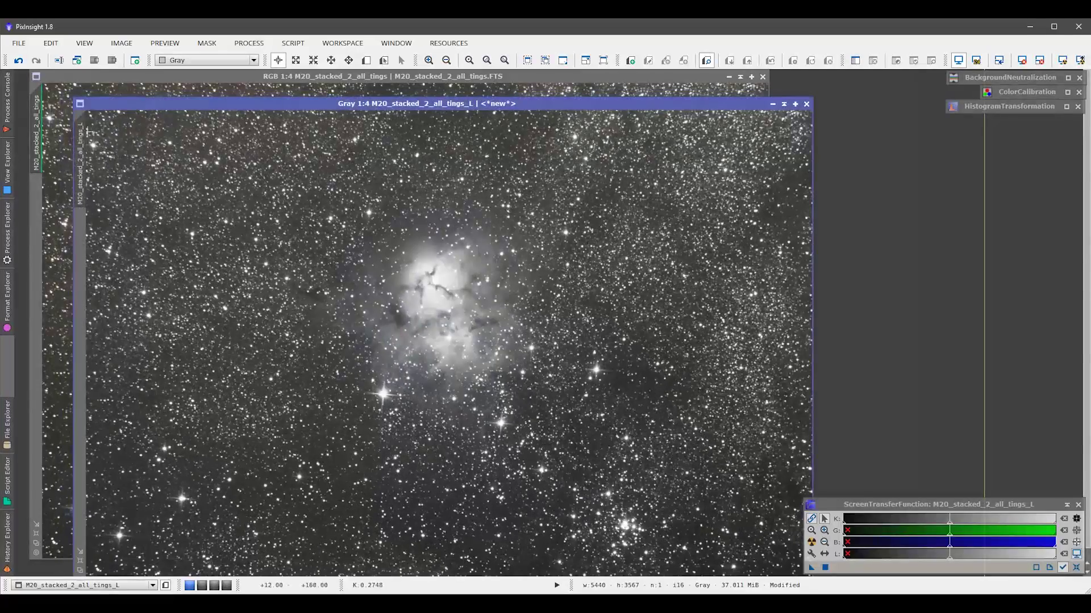
mouse_move(87, 143)
mouse_down()
mouse_move(69, 212)
mouse_move(40, 216)
mouse_up()
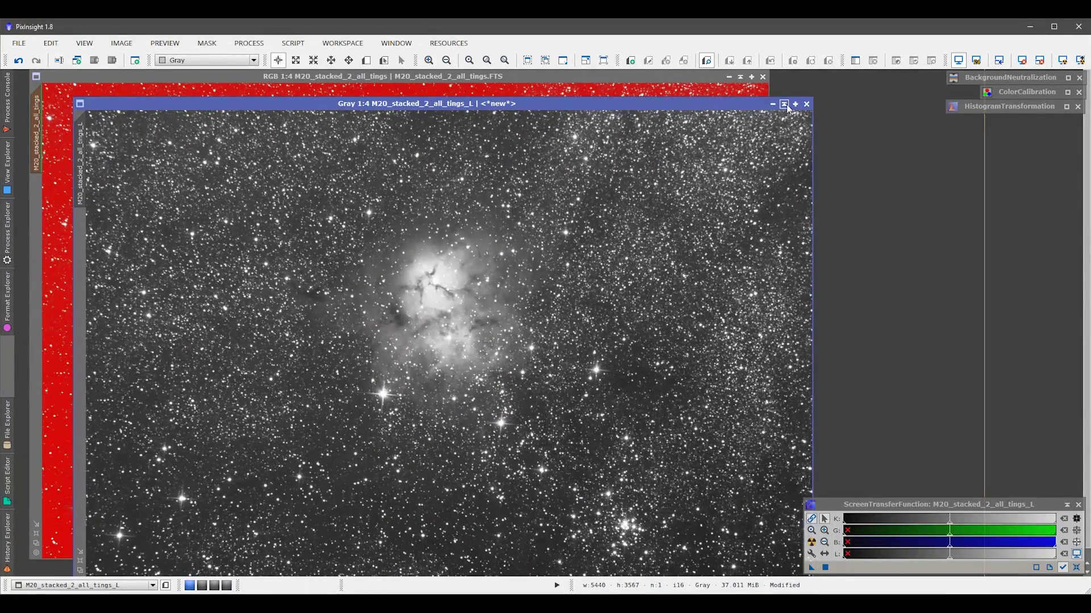
Shade the luminance window, park it below the main color image, and make the color image active
click(784, 104)
mouse_move(387, 343)
mouse_down()
mouse_move(618, 542)
mouse_move(637, 572)
mouse_up()
click(574, 506)
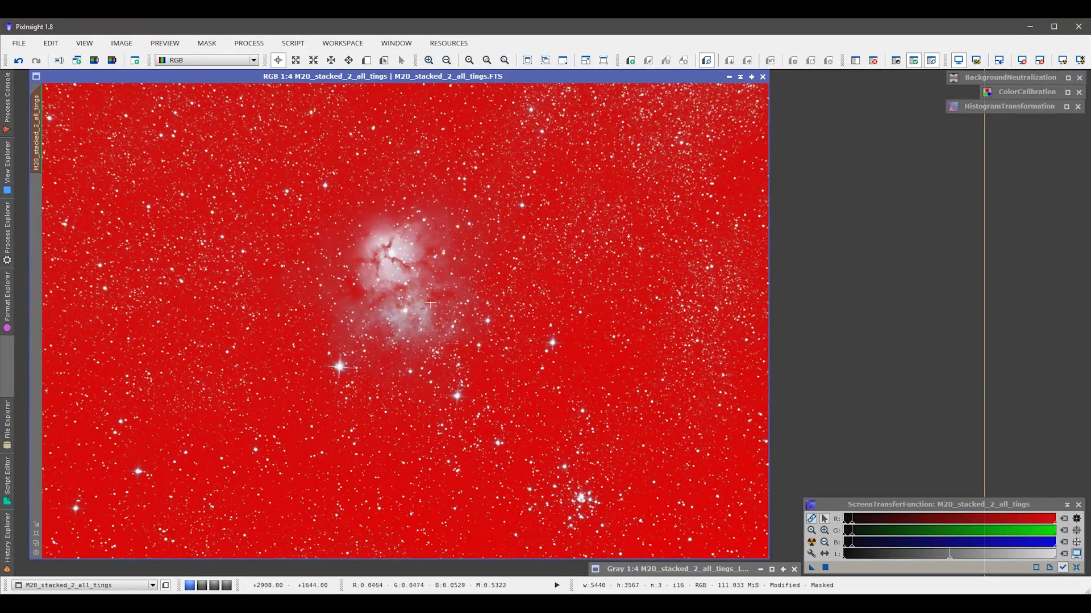
Invert the luminance mask on the color image so that it protects the bright nebula and stars
scroll(323, 291, up, 2)
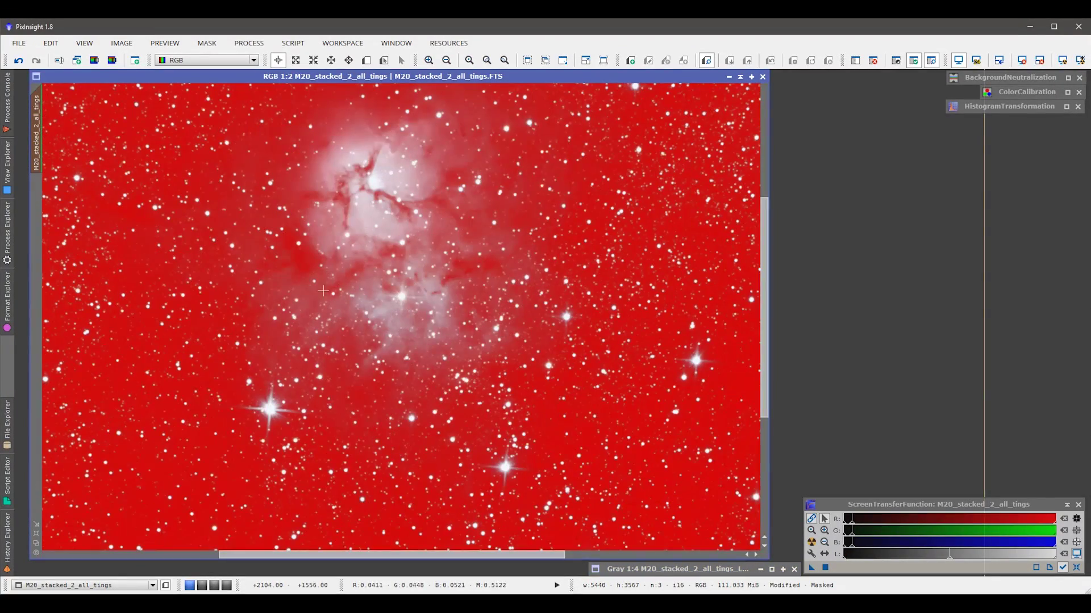
drag(237, 309, 392, 296)
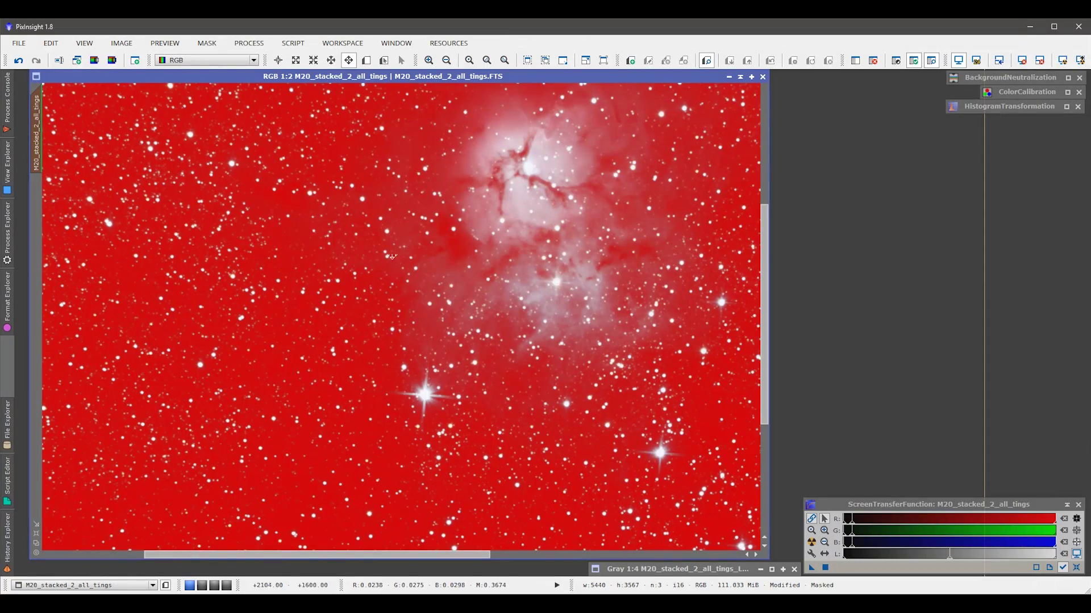
drag(564, 254, 381, 374)
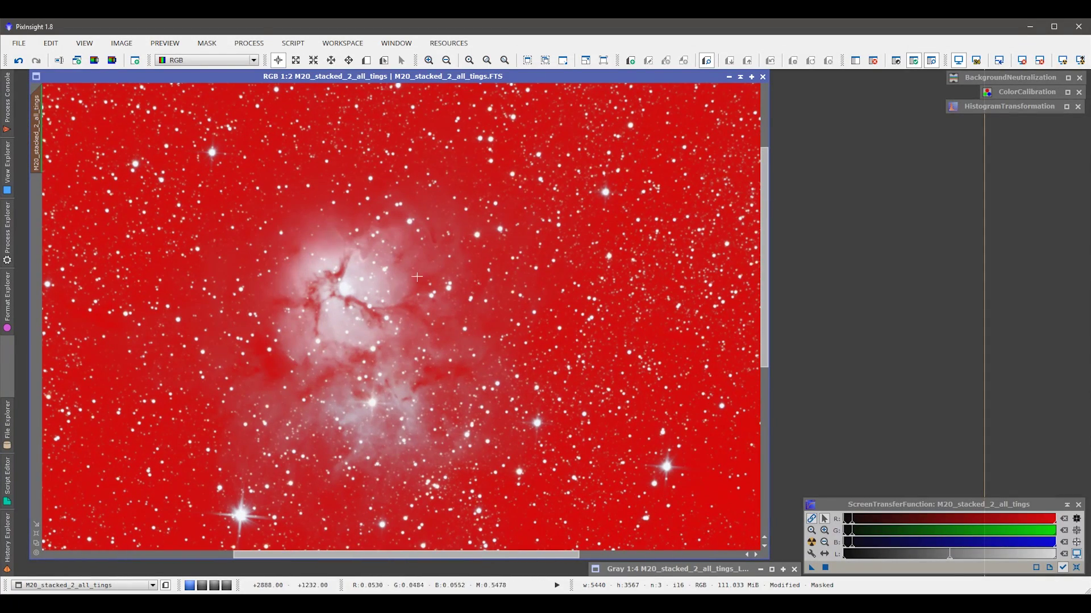
scroll(322, 331, down, 2)
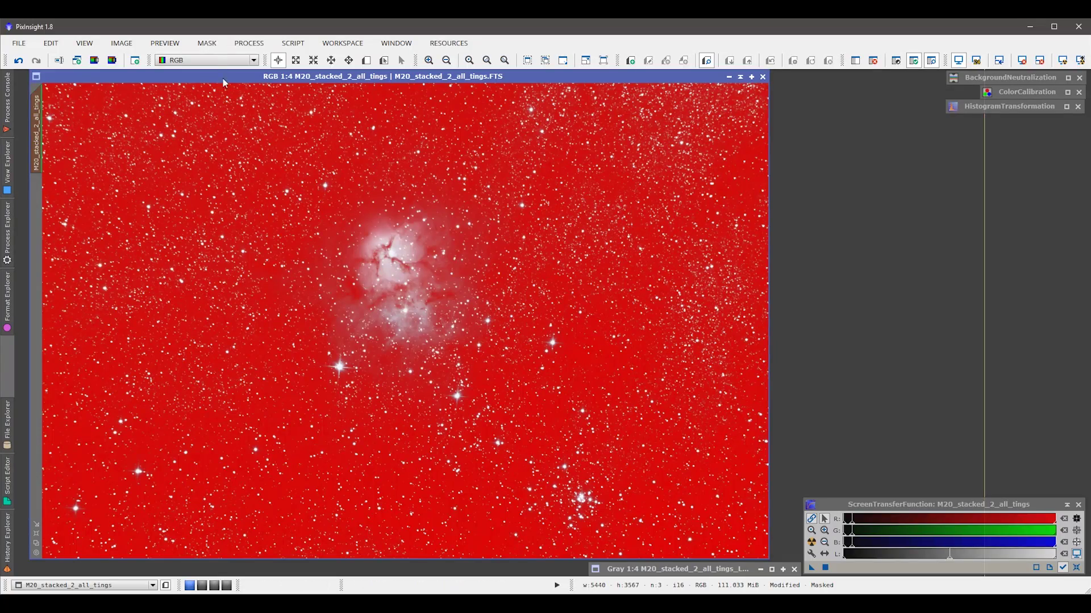
click(212, 45)
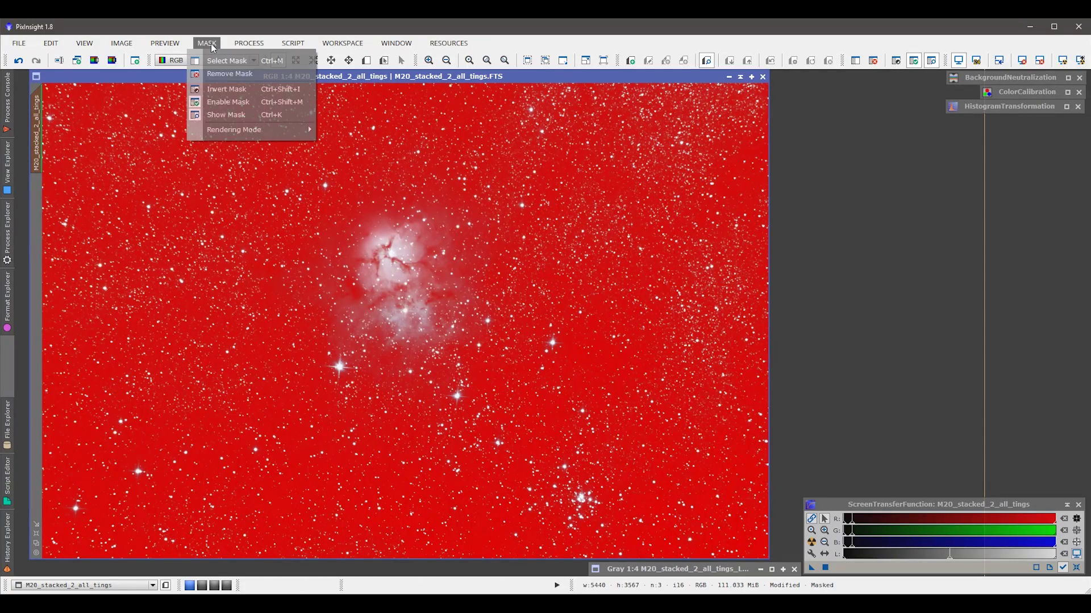
click(221, 93)
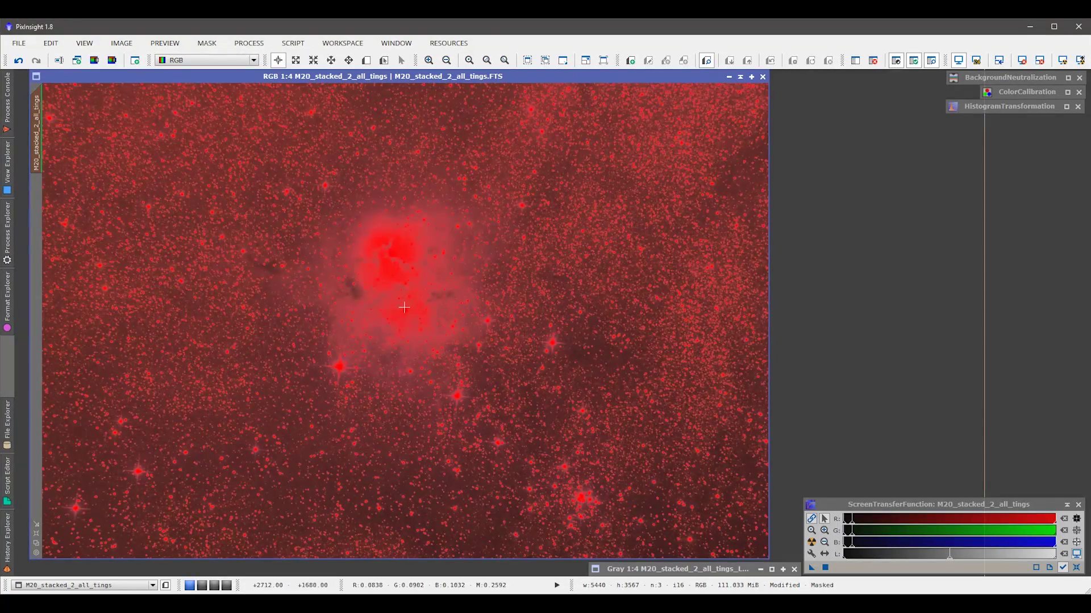
click(207, 43)
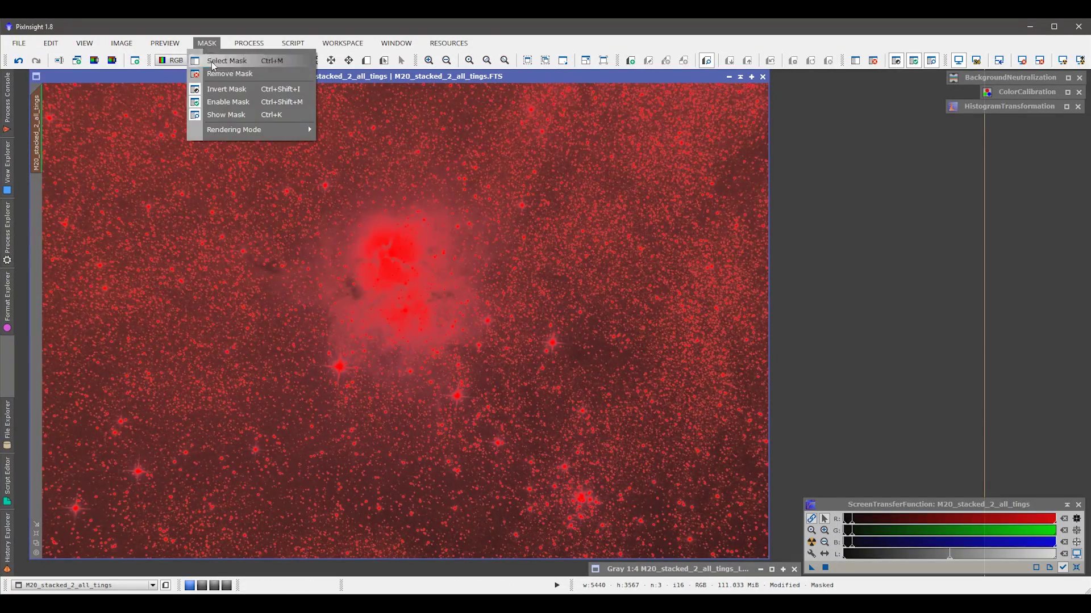
click(280, 92)
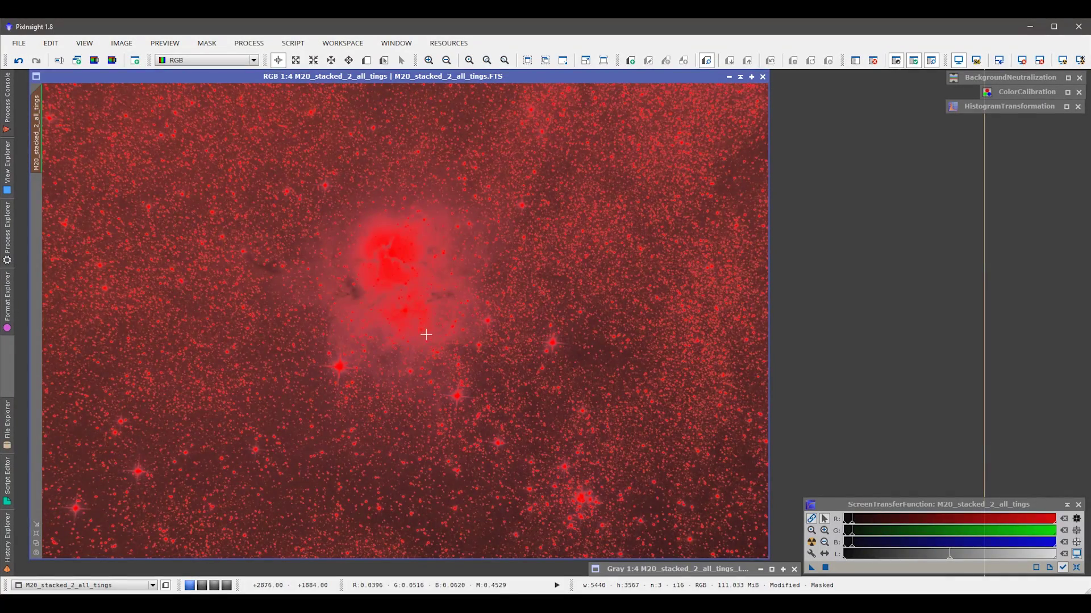
Create a preview of about 1140 by 1040 pixels spanning dark sky and the nebula's edge, and open it
click(366, 60)
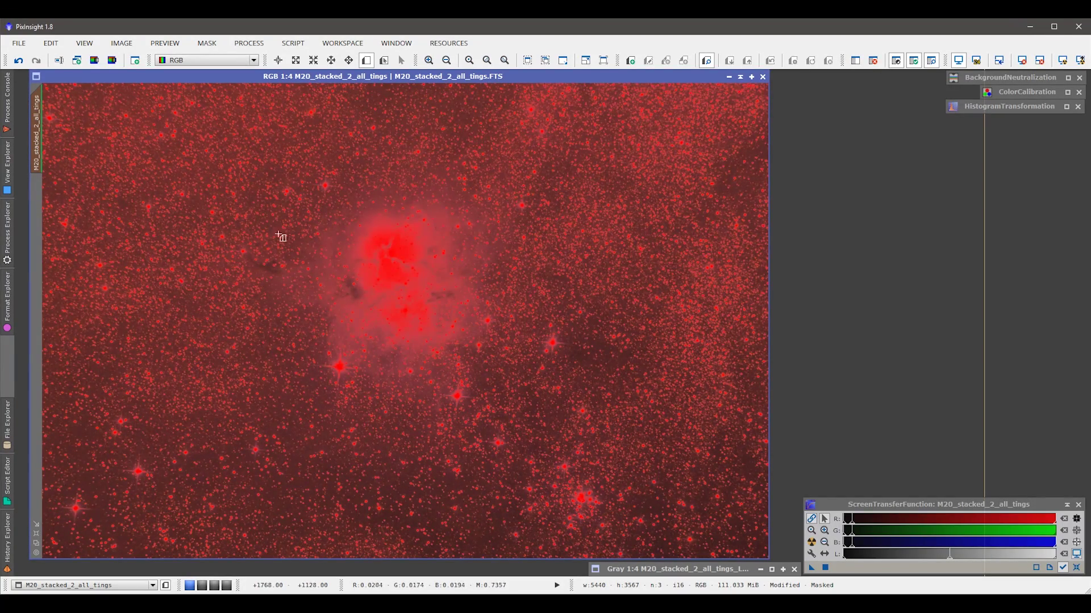
drag(230, 226, 382, 364)
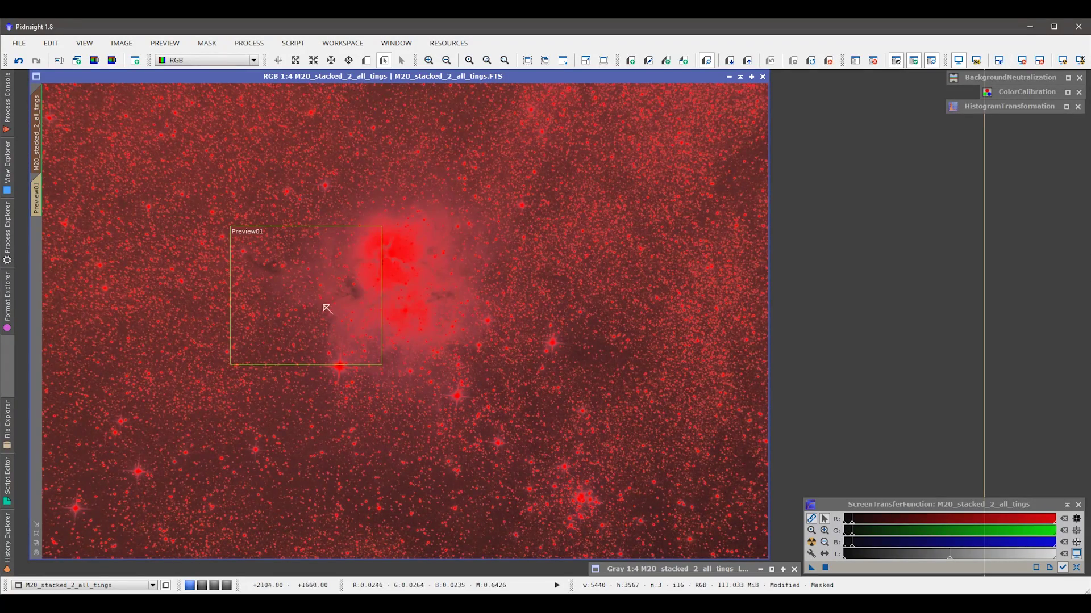
click(36, 196)
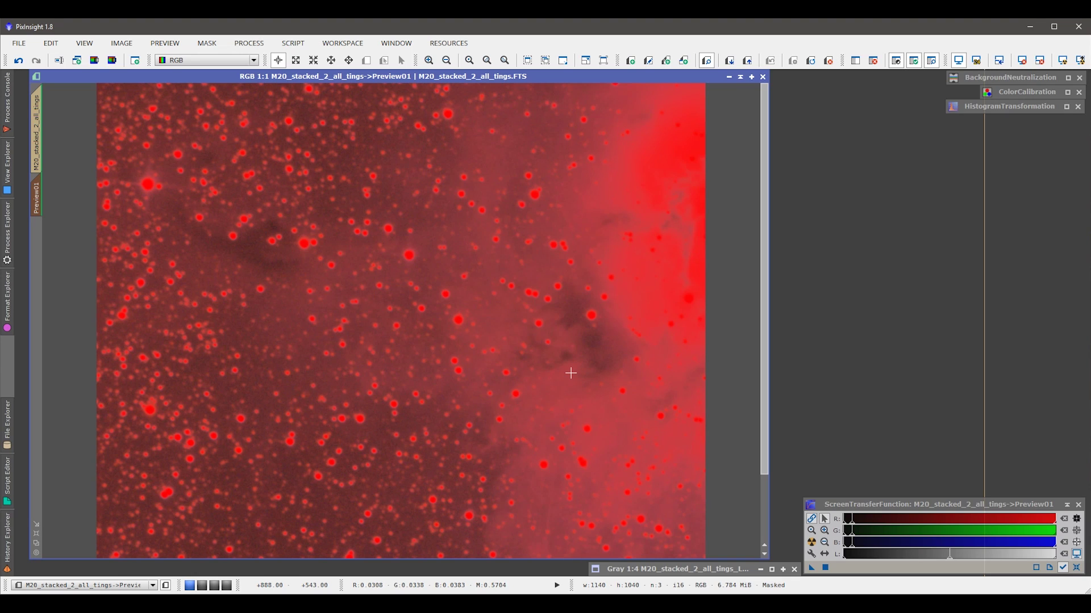
click(37, 132)
click(38, 188)
Hide the red mask overlay on the preview while keeping the mask enabled
key(ctrl+k)
key(ctrl+k)
key(ctrl+k)
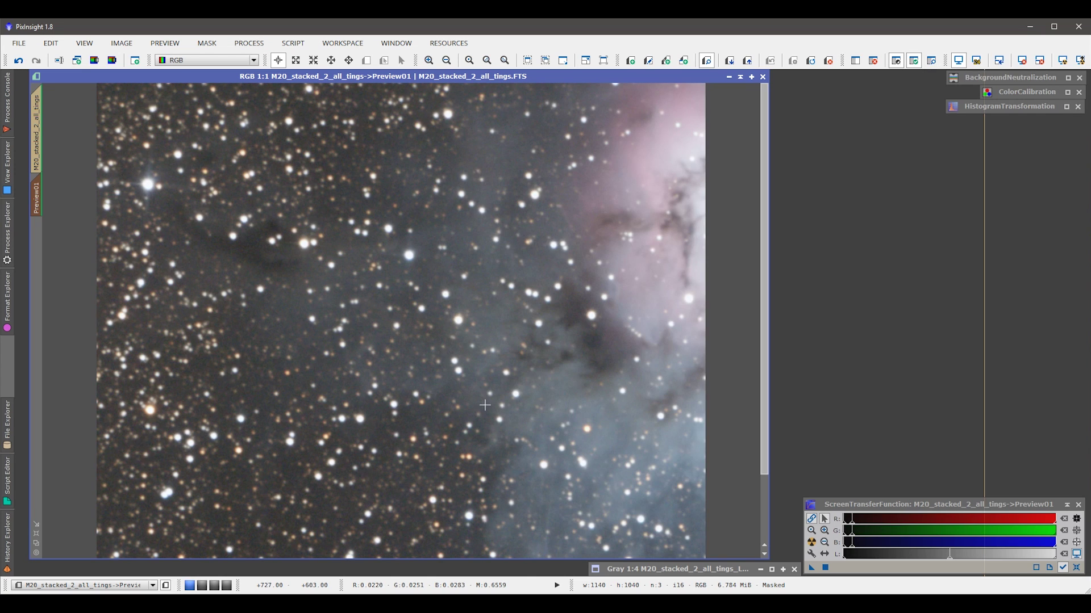
click(208, 45)
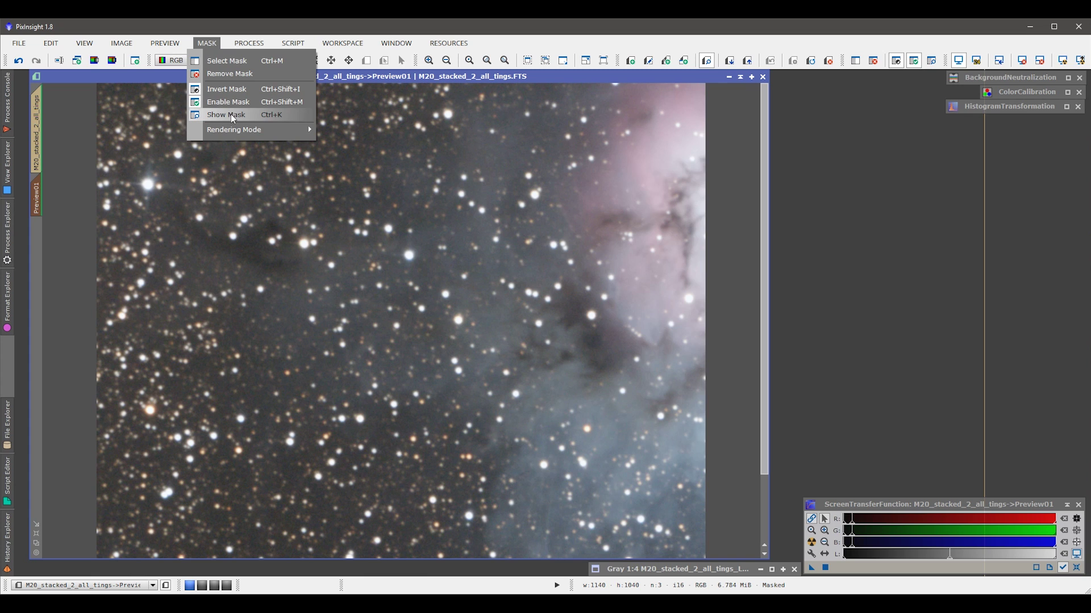
click(230, 114)
key(ctrl+k)
key(ctrl+k)
key(ctrl+k)
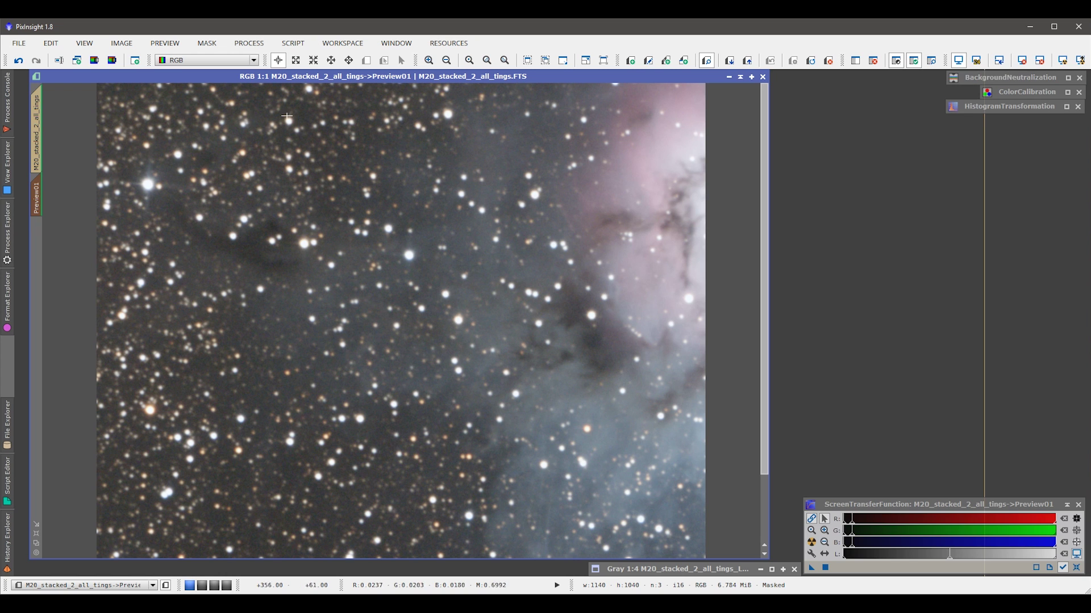
Open the MultiscaleLinearTransform process and place its window beside the preview
click(212, 43)
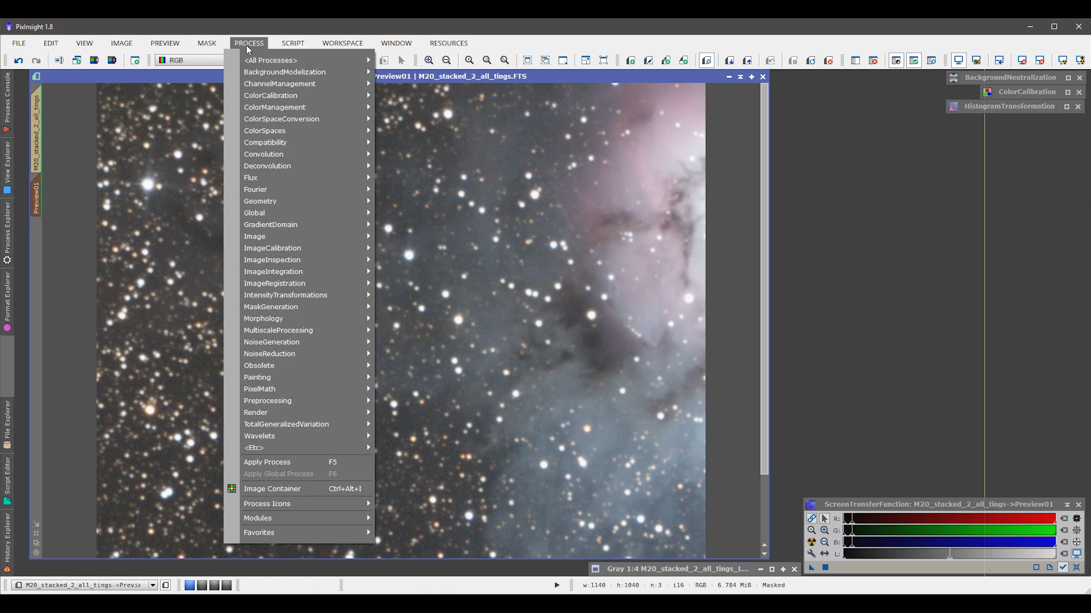
mouse_move(273, 60)
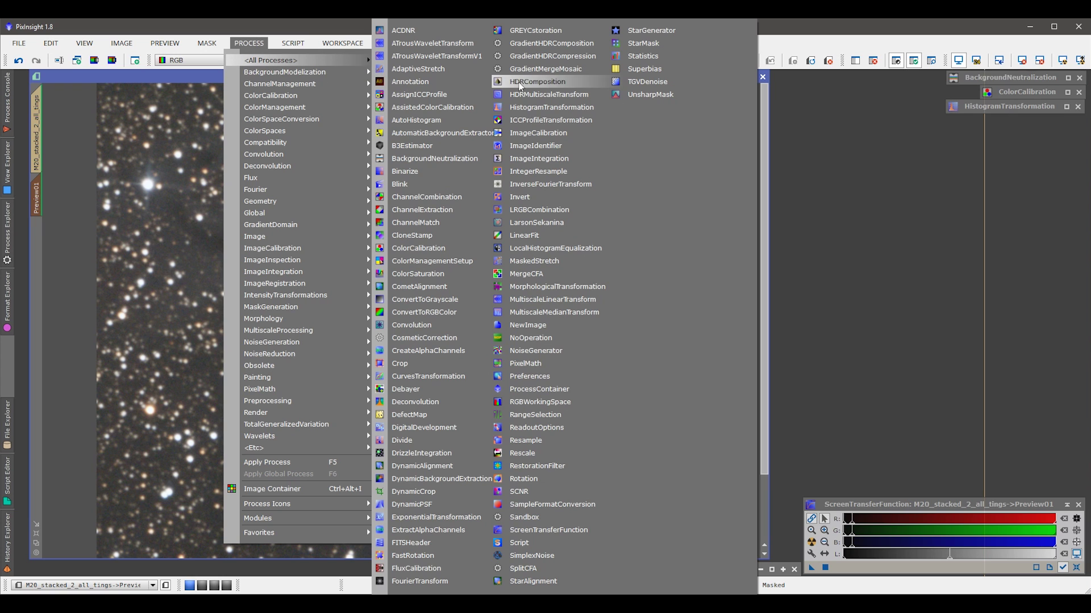
click(540, 301)
drag(1046, 77, 873, 124)
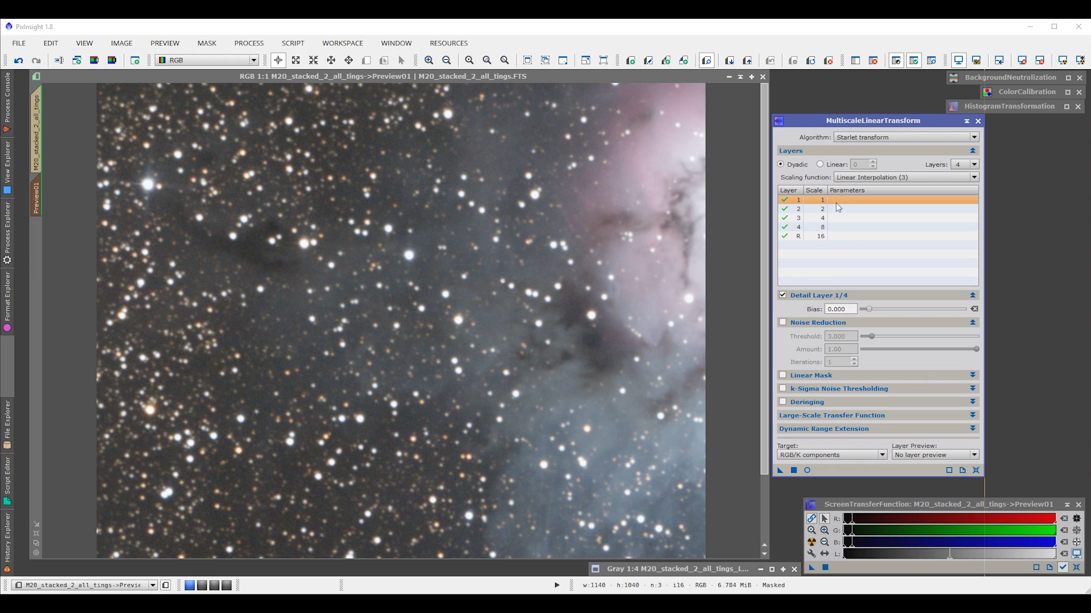
Examine the fine-scale noise in the preview's dark sky background at high magnification
scroll(326, 380, up, 2)
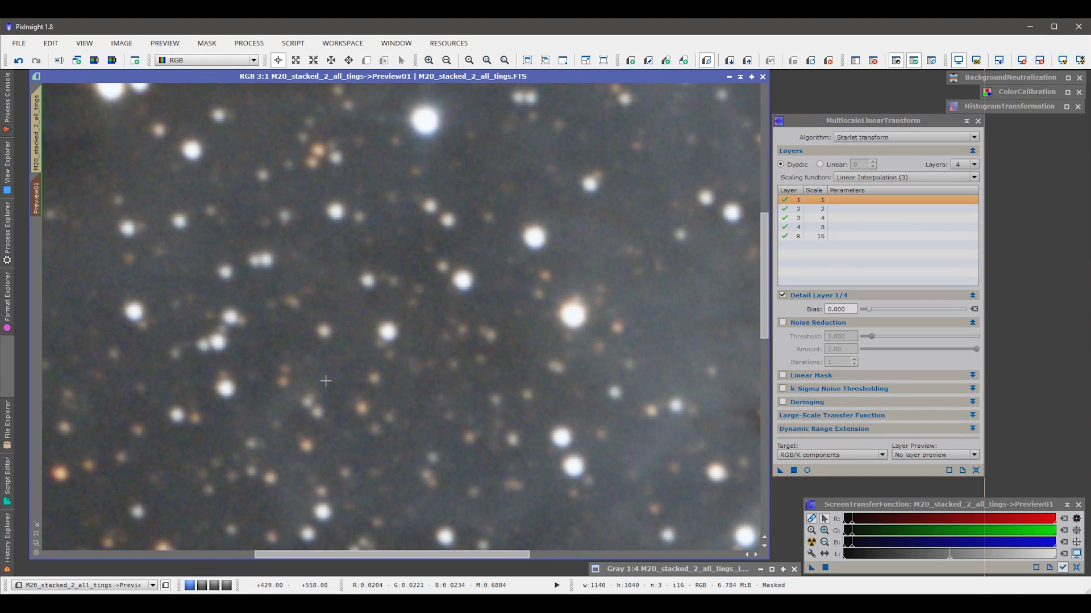
scroll(529, 367, up, 2)
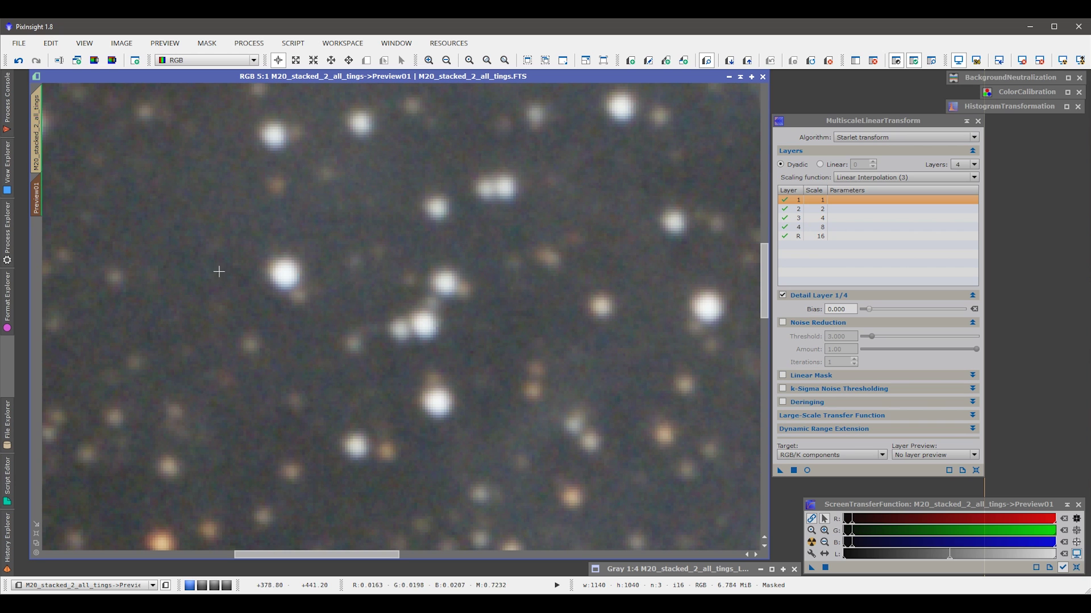
scroll(288, 336, up, 2)
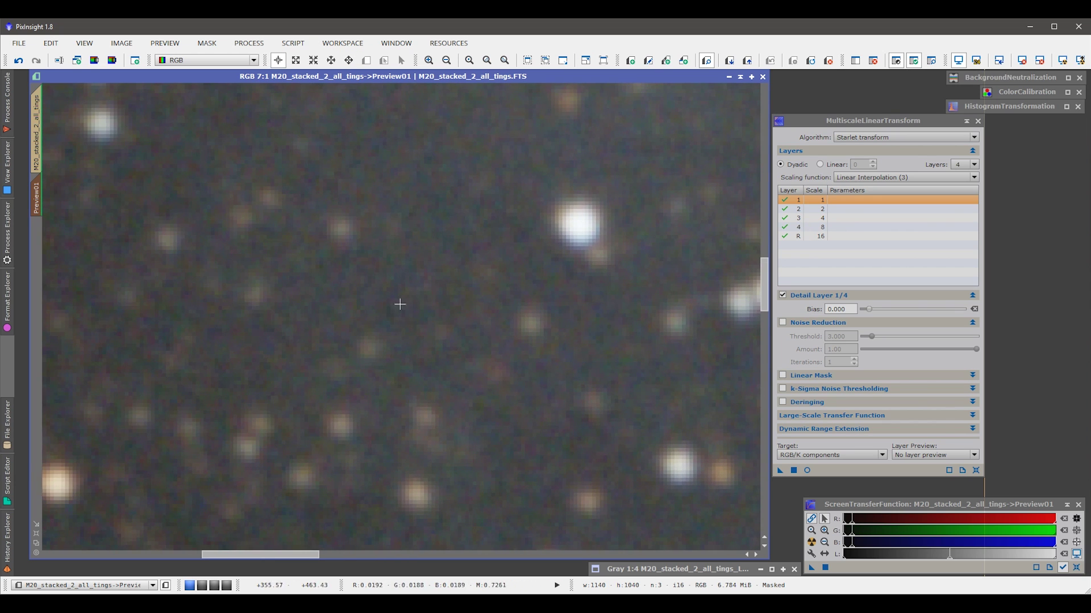
drag(475, 224, 367, 273)
key(alt+r)
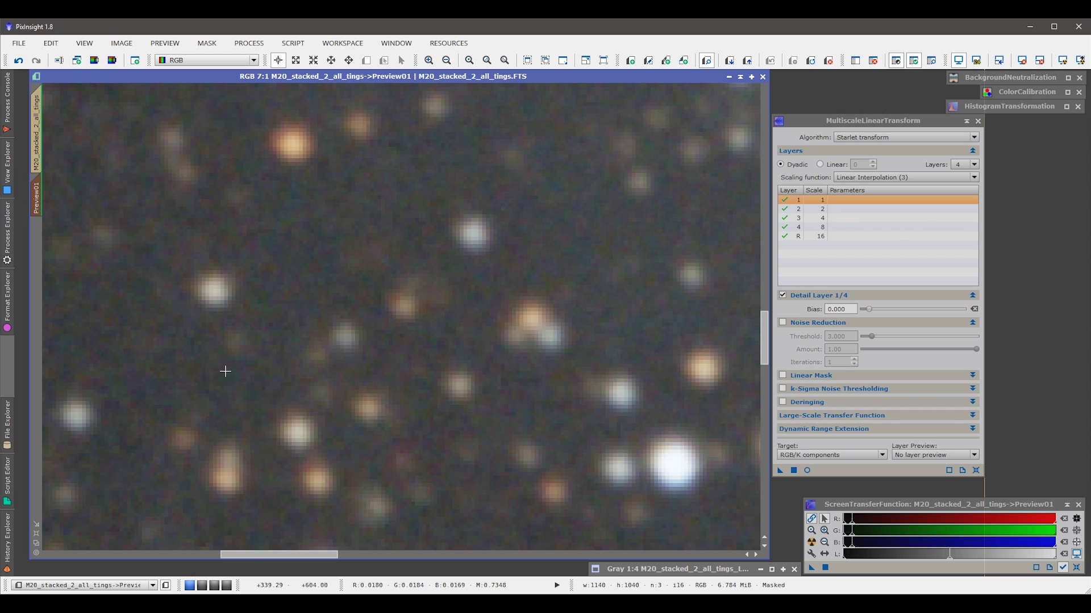
scroll(219, 372, up, 2)
scroll(295, 296, down, 10)
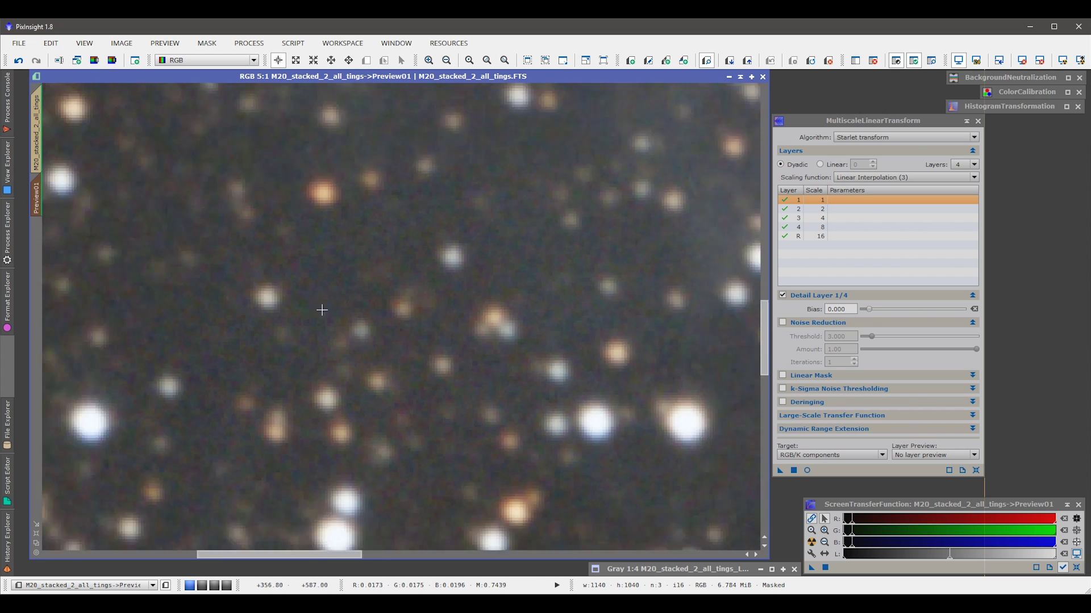
scroll(367, 312, up, 2)
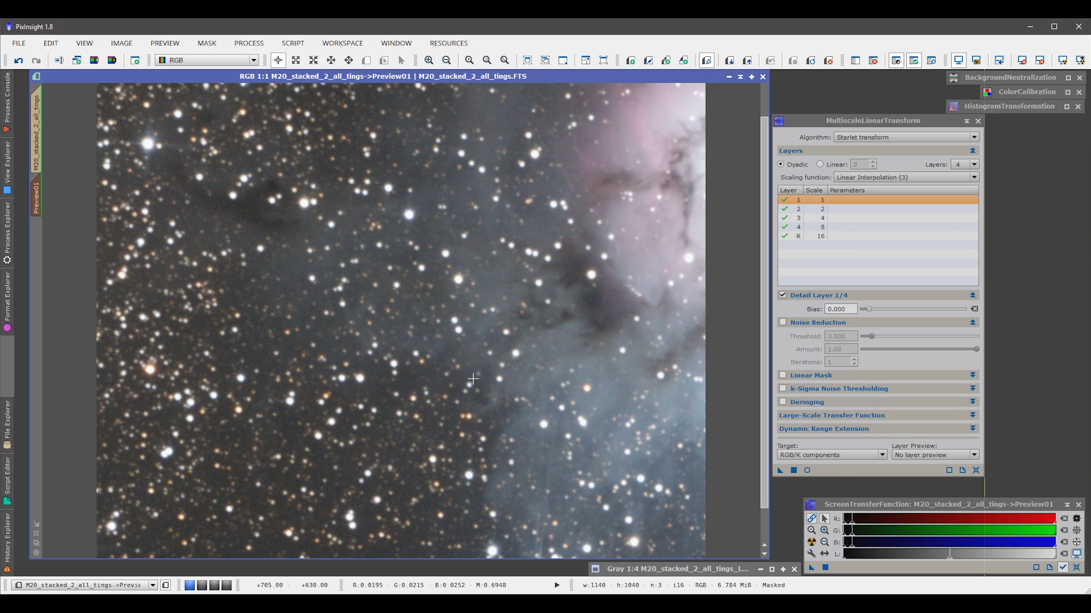
scroll(547, 365, up, 4)
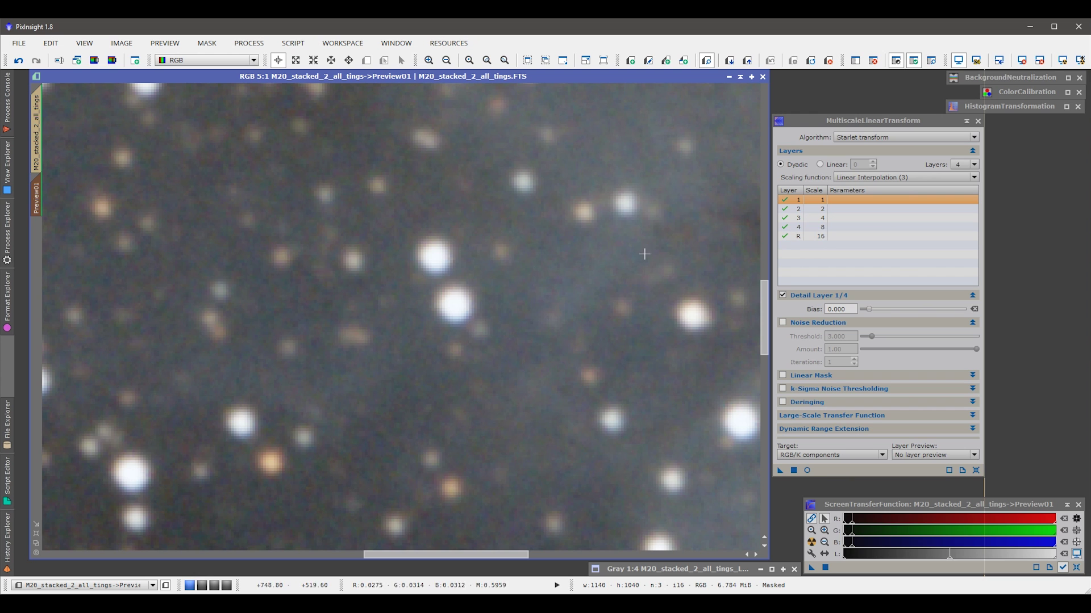
scroll(413, 291, down, 4)
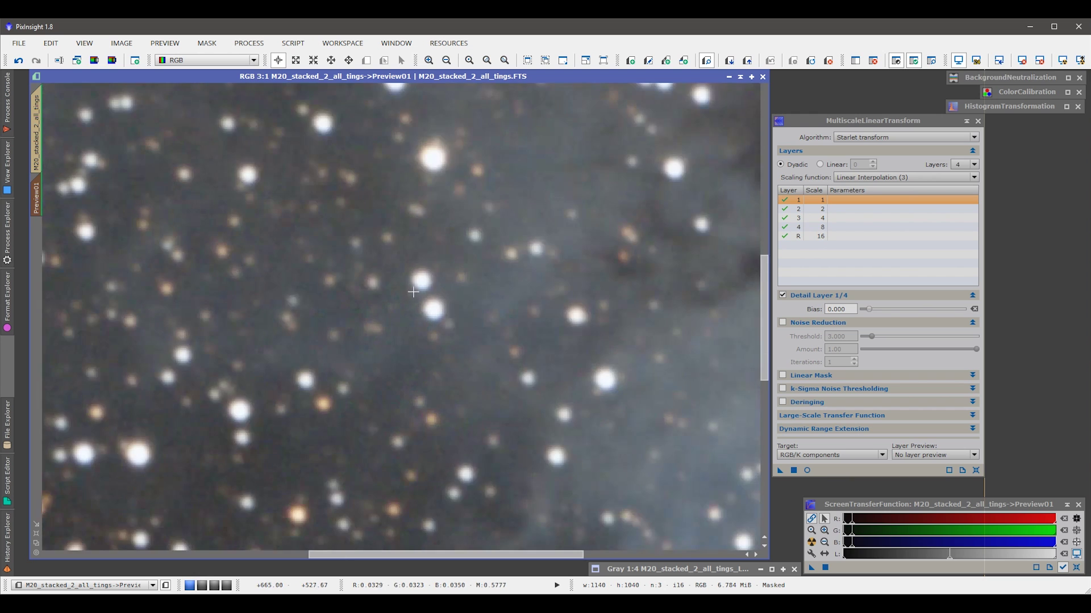
scroll(408, 366, down, 2)
scroll(408, 367, up, 2)
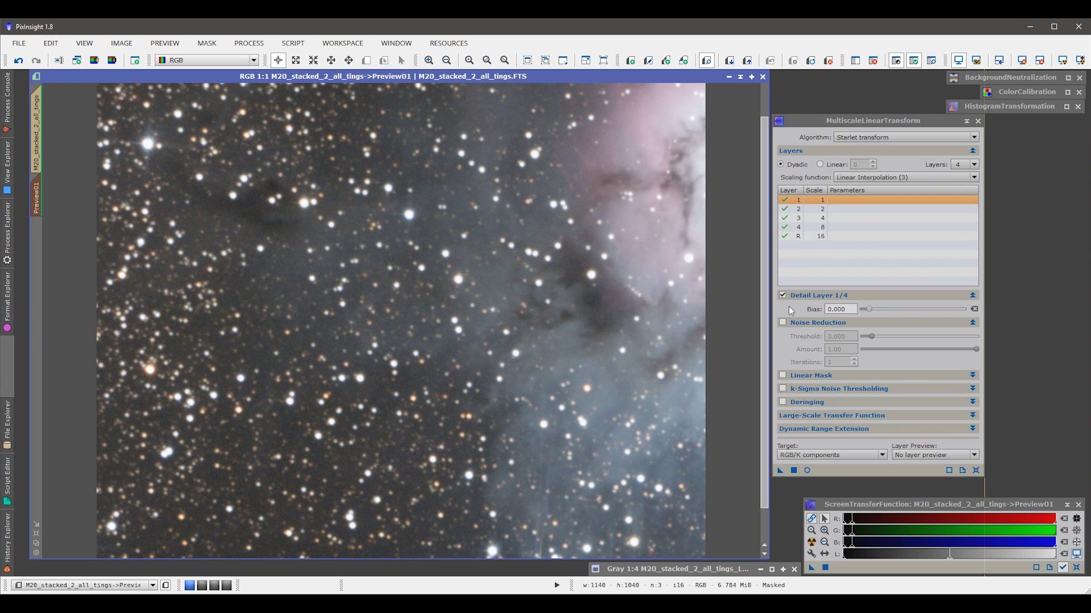
Enable noise reduction for detail layer 1 and examine the noise in the preview's dark sky background
click(782, 322)
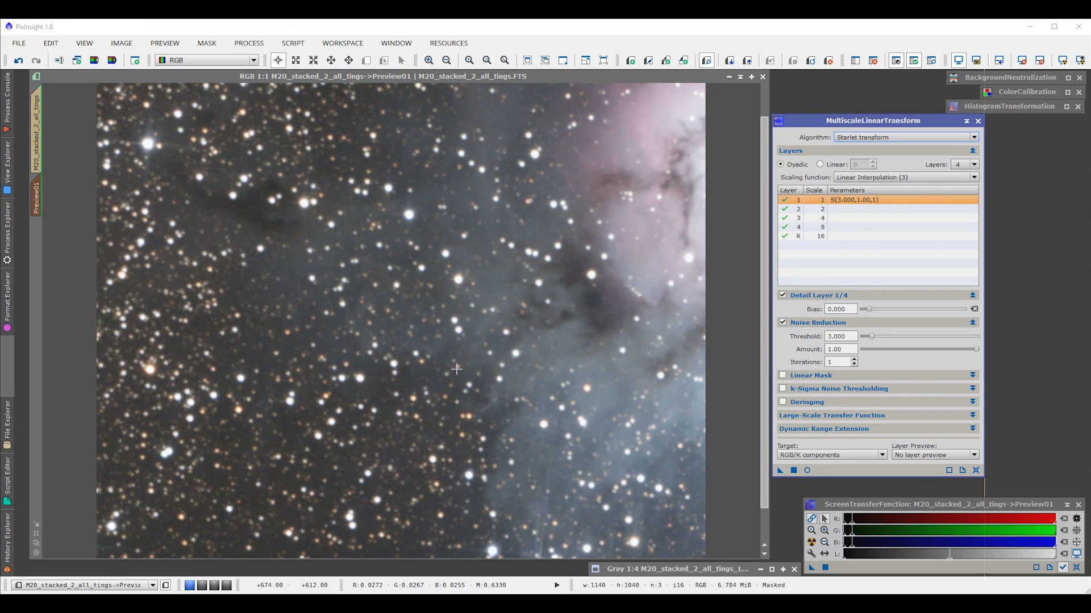
scroll(309, 374, up, 2)
drag(272, 383, 590, 309)
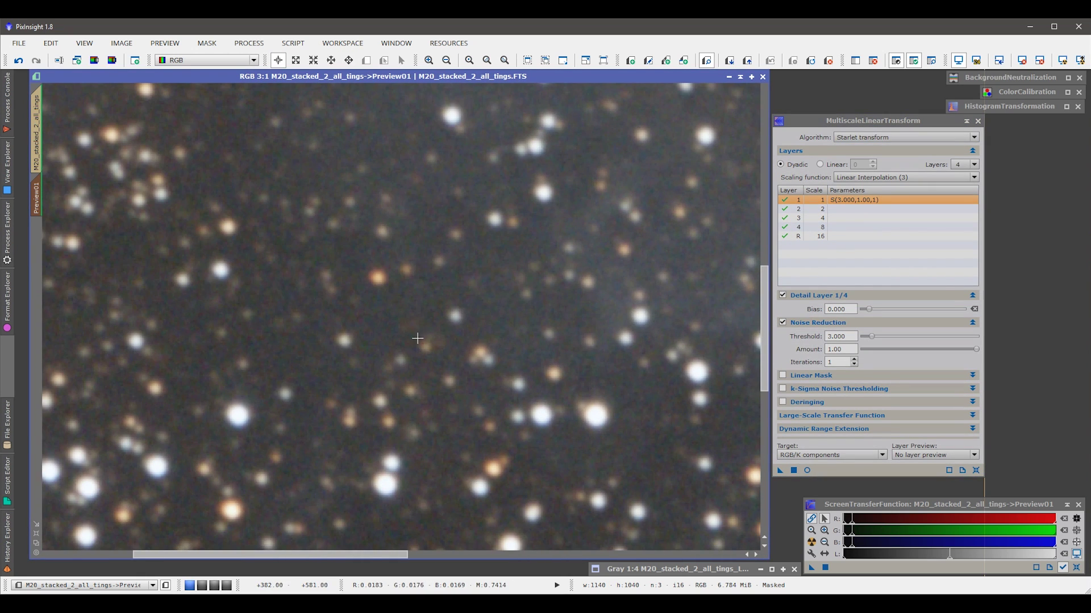
scroll(417, 339, down, 3)
scroll(392, 351, up, 2)
drag(393, 350, 467, 269)
scroll(454, 356, down, 2)
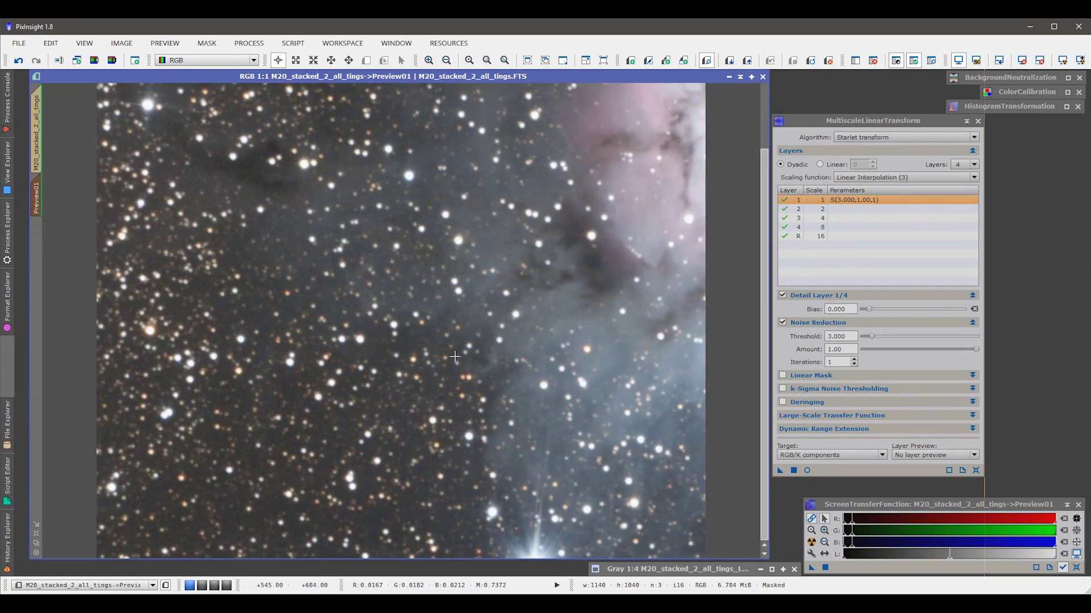
scroll(455, 356, up, 2)
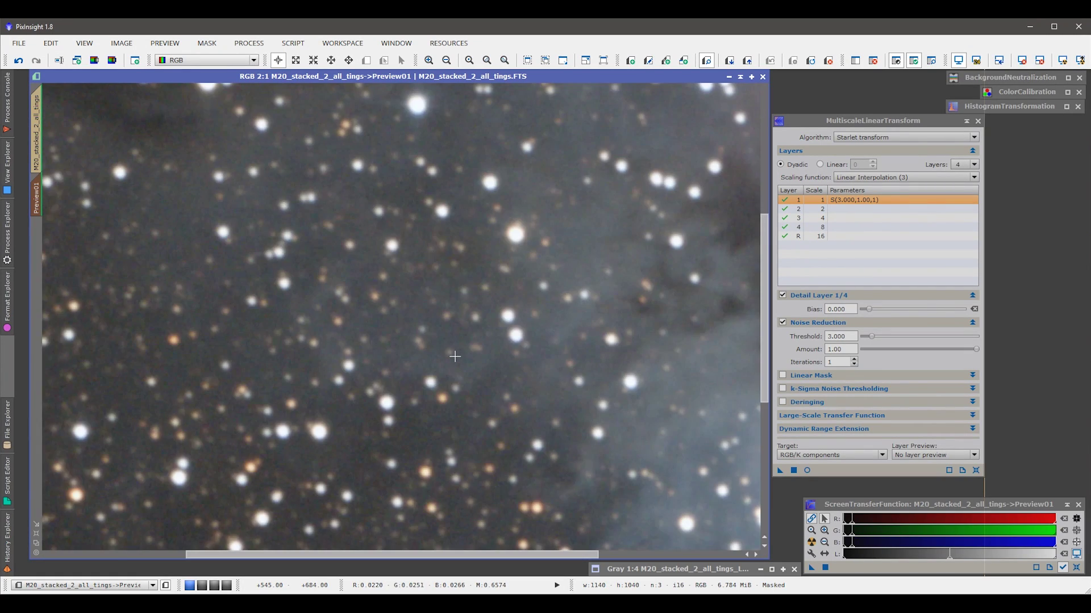
scroll(454, 356, down, 1)
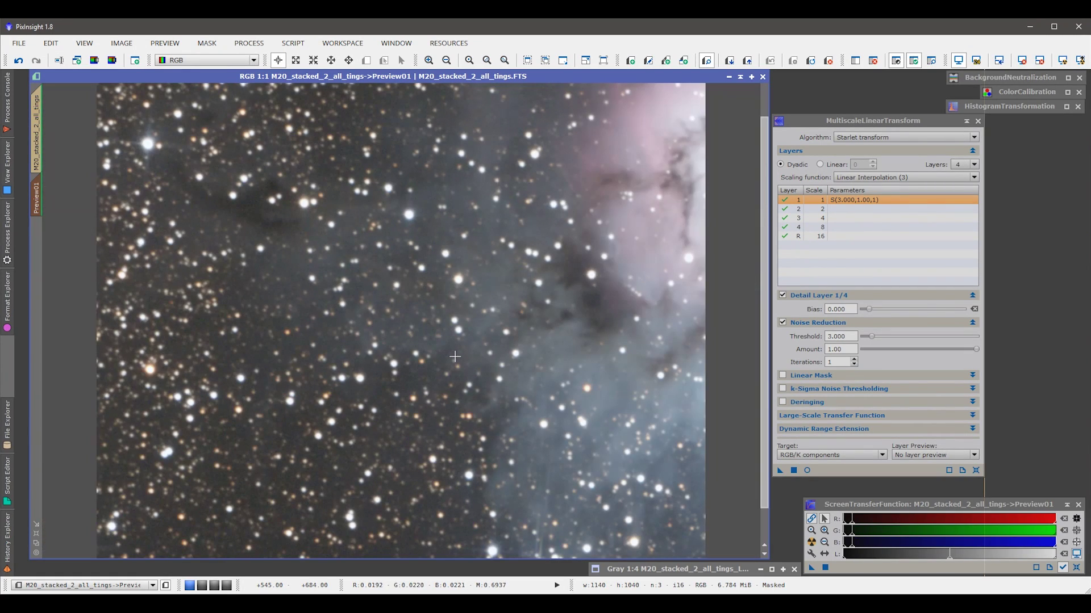
Set layer 1's noise reduction to threshold 2, amount 0.33 and 3 iterations
drag(850, 337, 794, 340)
text(2)
click(847, 349)
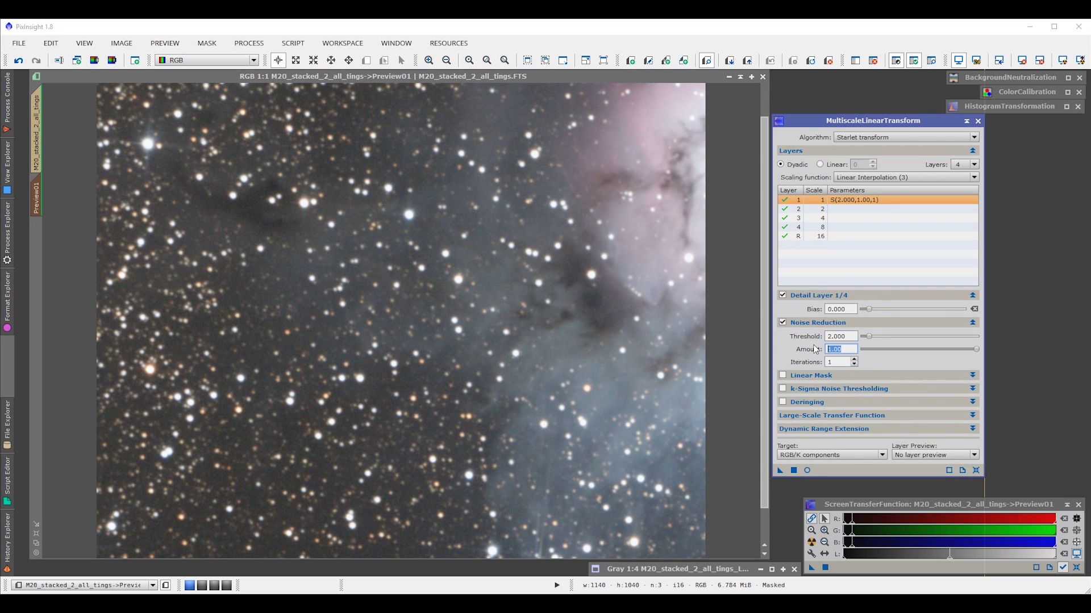
text(0.33)
key(Tab)
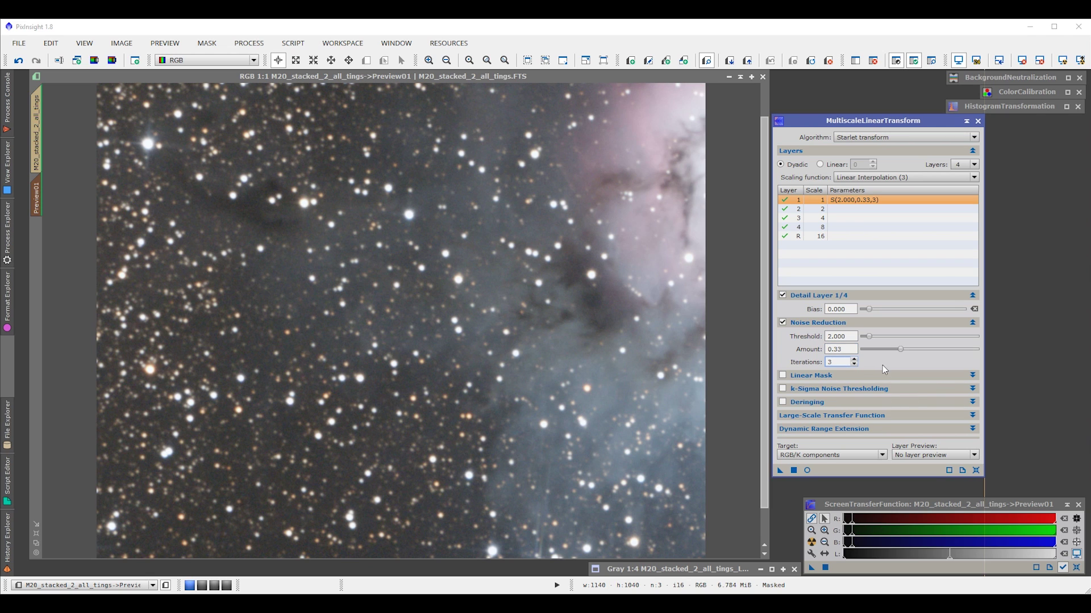
Reset layer 1's noise reduction amount to 1 with 1 iteration
click(852, 350)
text(1)
key(Tab)
text(1)
key(shift+Tab)
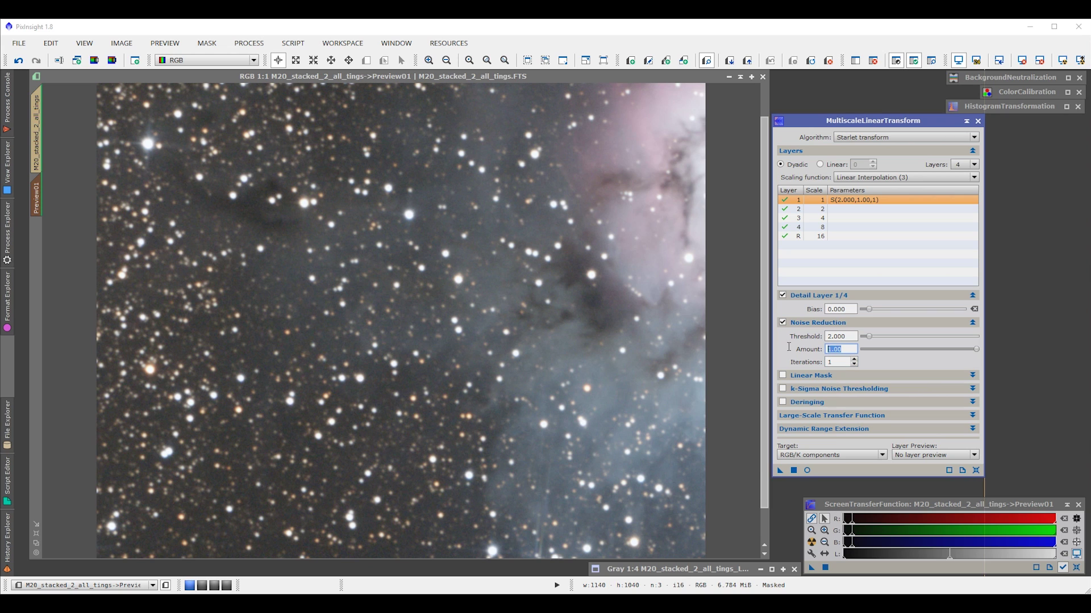
Set layer 1's noise reduction amount to 0.33 with 3 iterations
text(.33)
key(Tab)
key(Return)
click(380, 328)
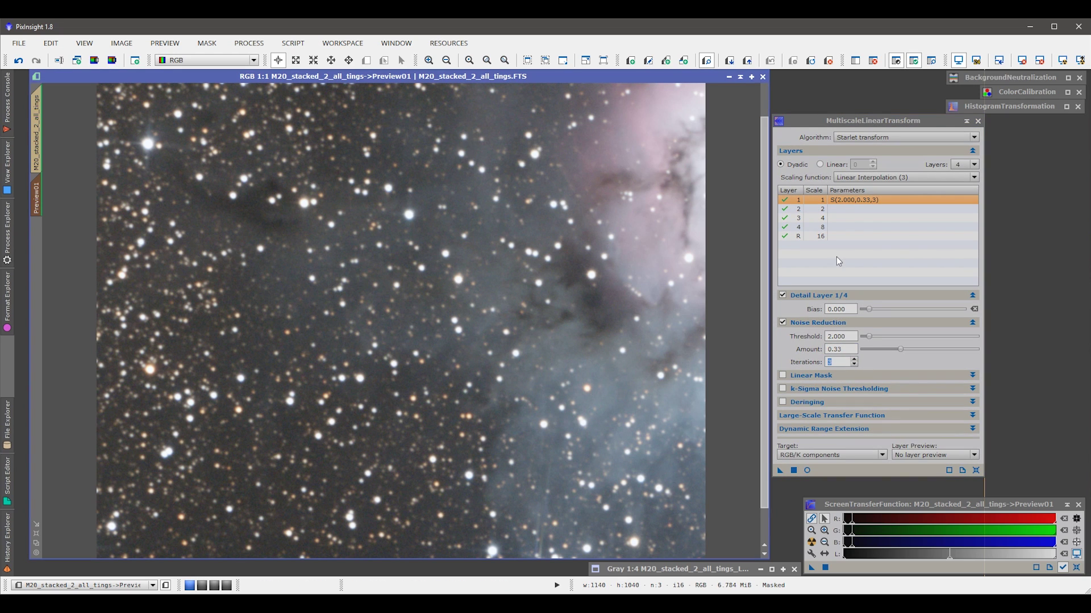
Enable noise reduction for detail layer 2 with threshold 1, amount 0.5 and 2 iterations
click(832, 208)
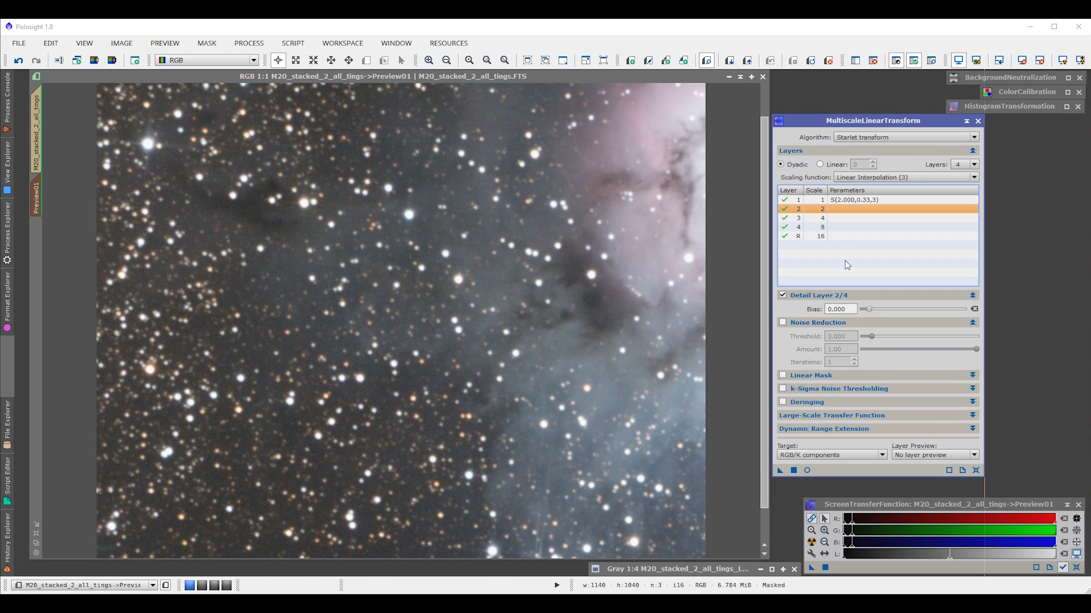
click(783, 322)
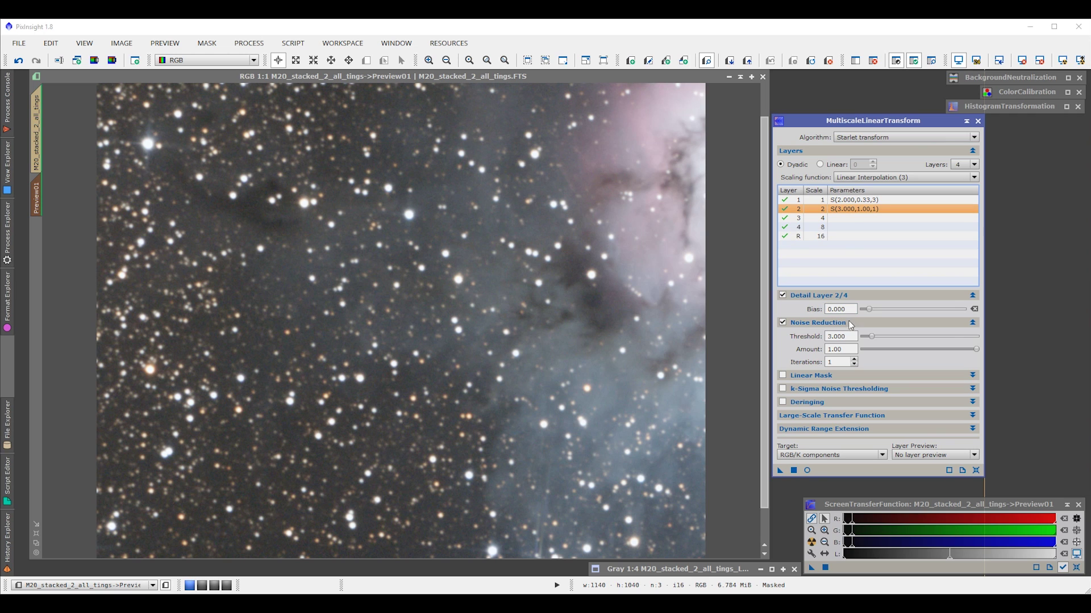
double_click(841, 337)
text(1)
double_click(848, 350)
text(.)
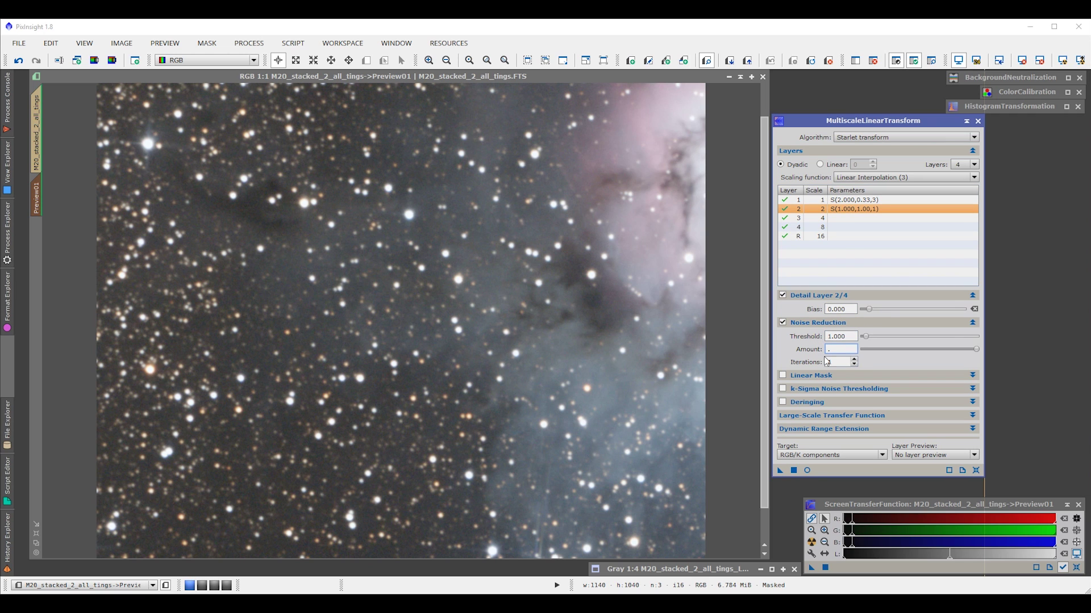
text(5)
key(Tab)
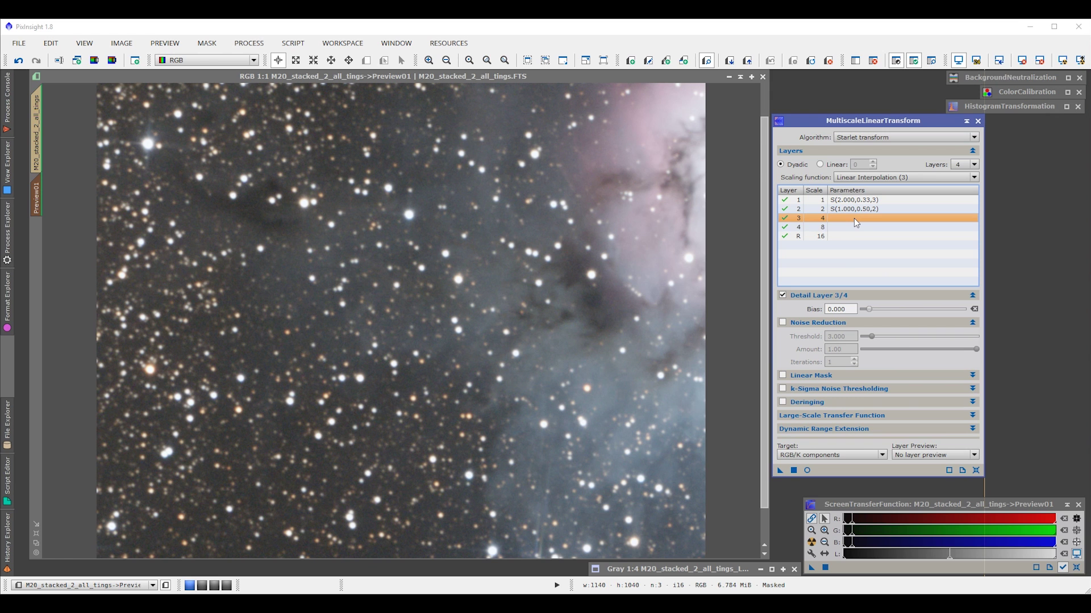
Enable noise reduction for detail layer 3 with threshold 0.5 and amount 0.5
scroll(329, 326, up, 2)
scroll(562, 261, down, 1)
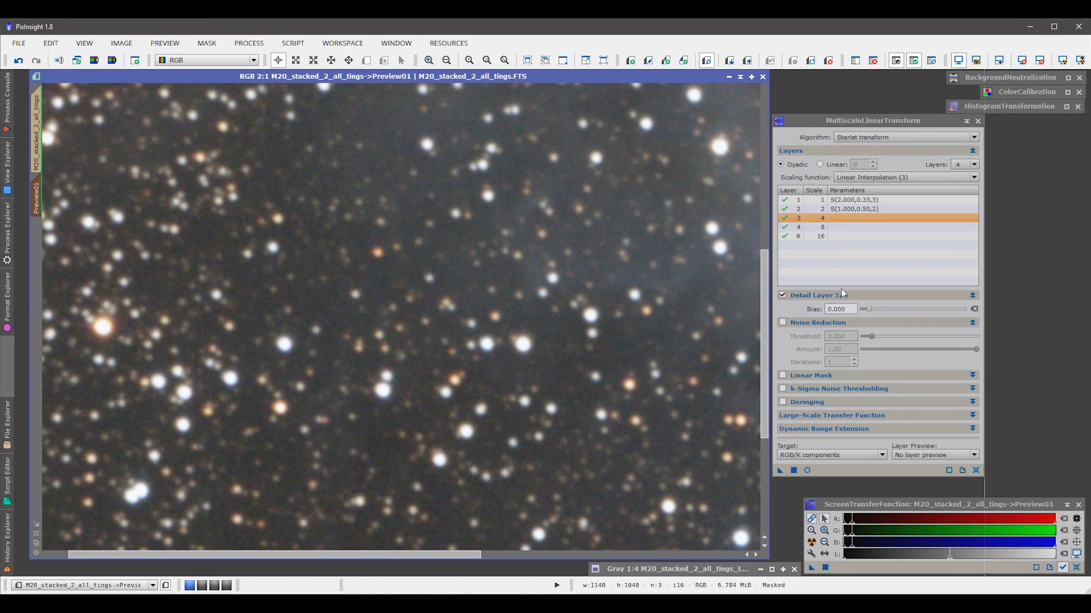
click(790, 323)
text(0.5)
key(Tab)
text(.5)
key(Return)
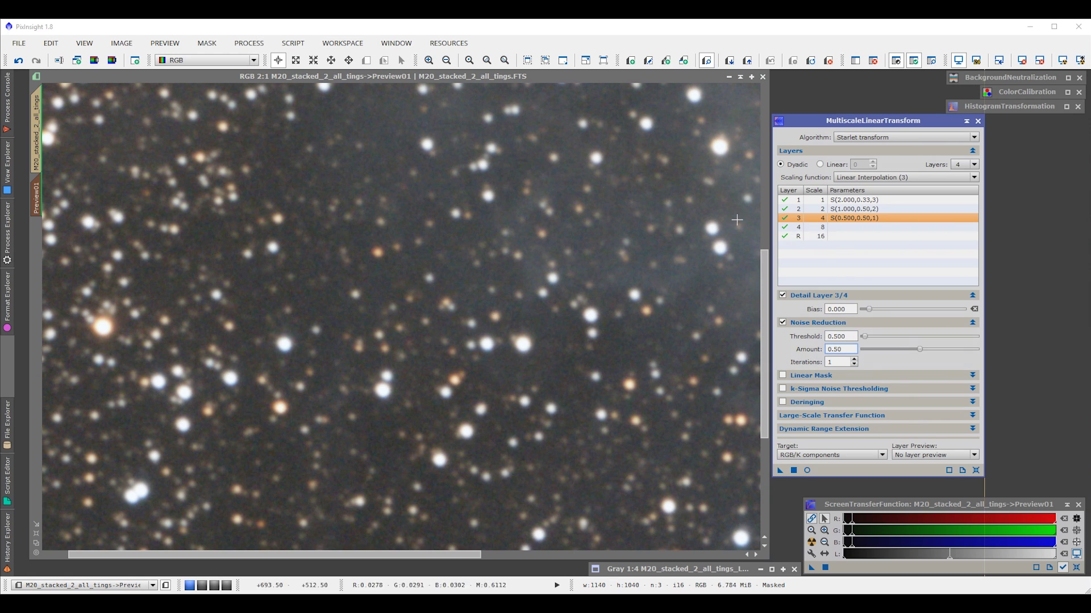
Set the transform's target to Luminance (CIE Y) and apply the process to the preview
click(463, 293)
scroll(463, 294, down, 1)
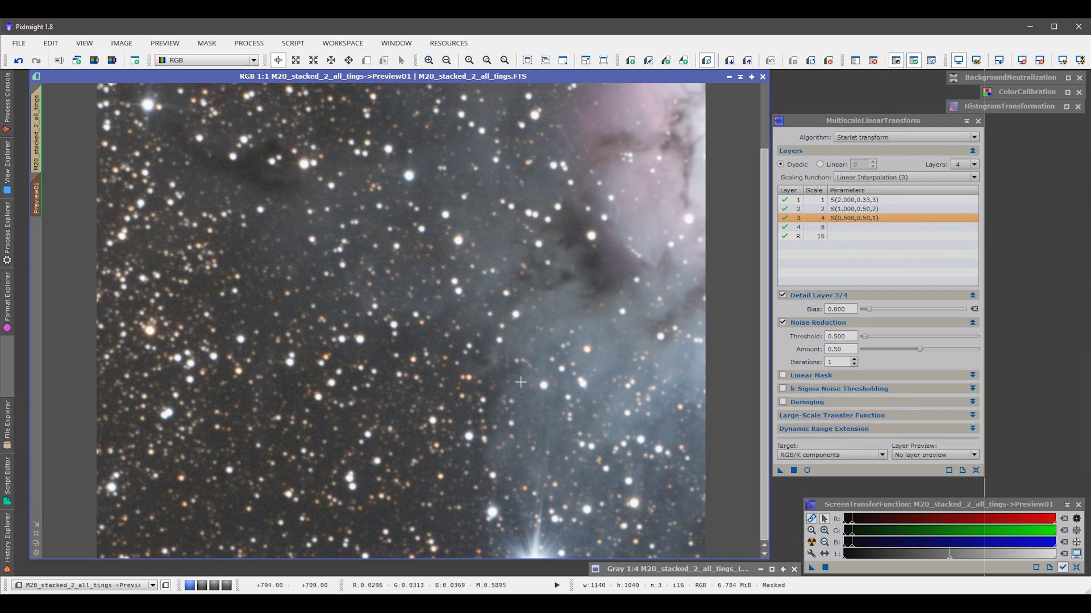
scroll(314, 290, up, 1)
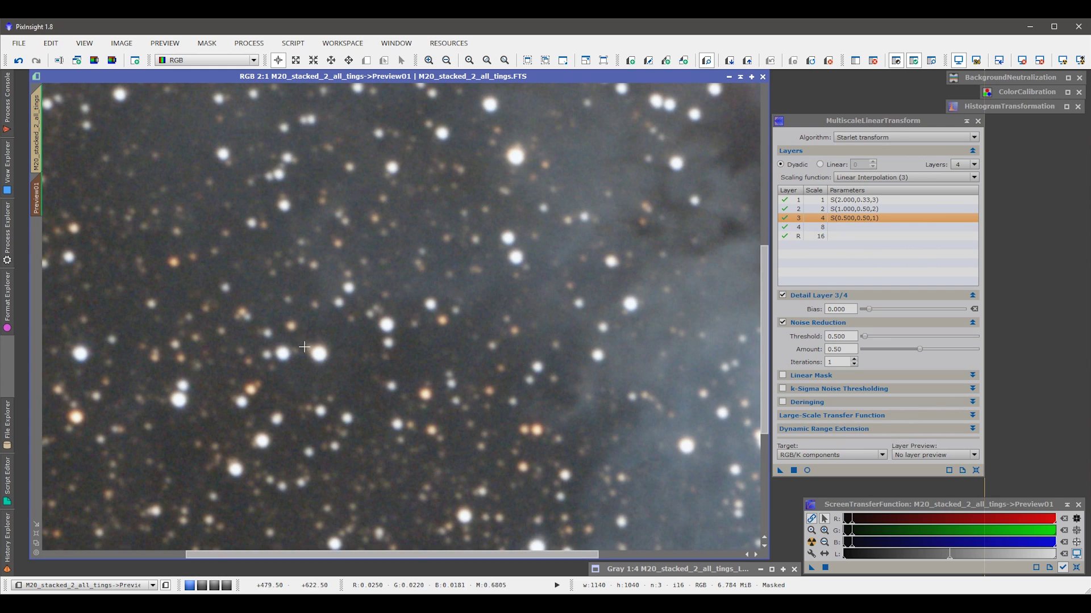
scroll(386, 406, down, 1)
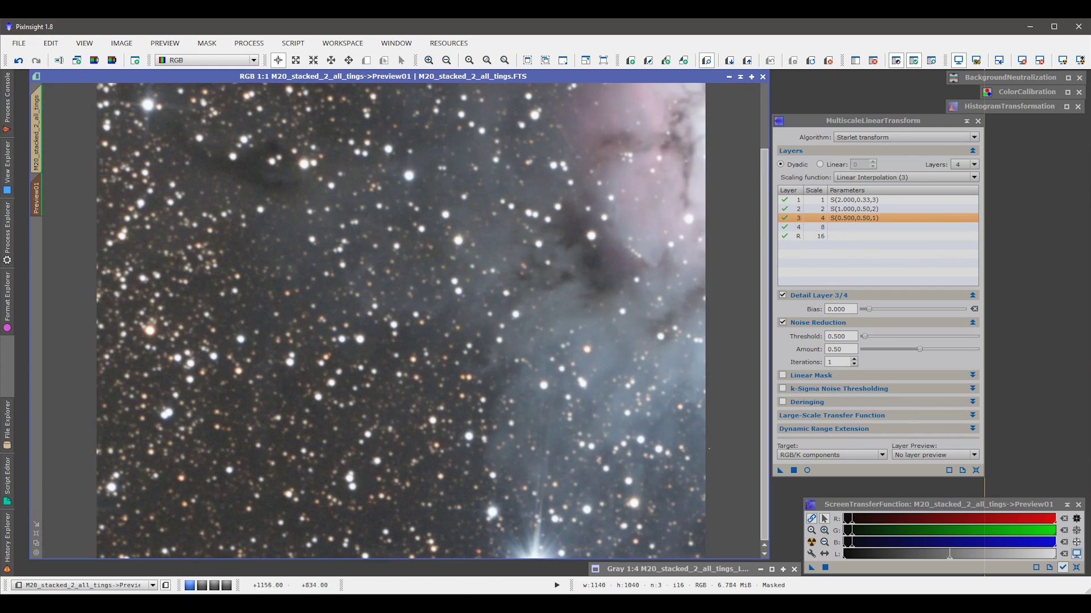
click(794, 457)
click(797, 474)
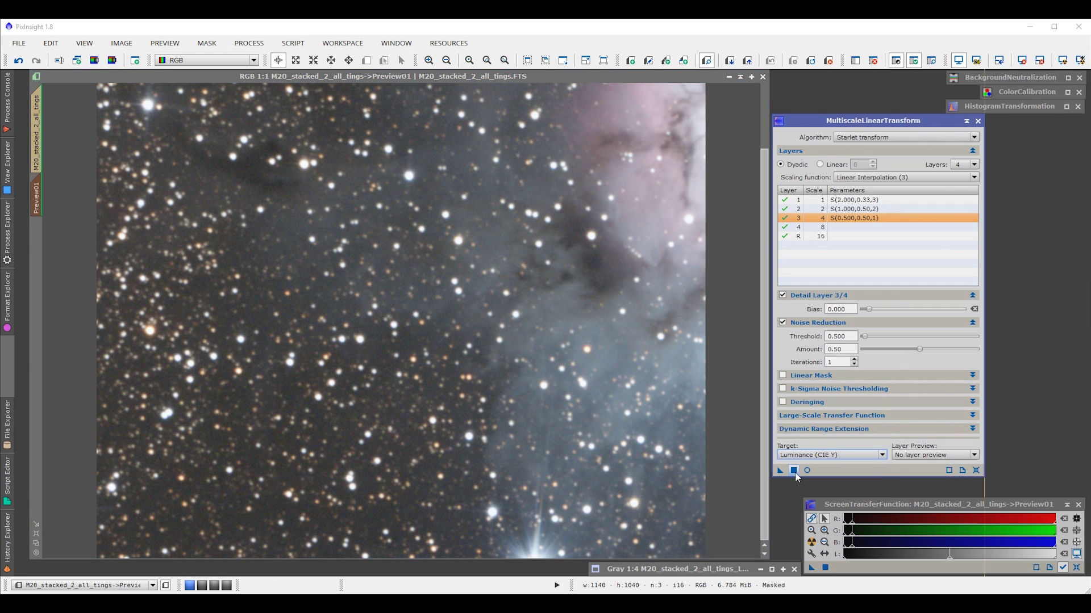
click(794, 457)
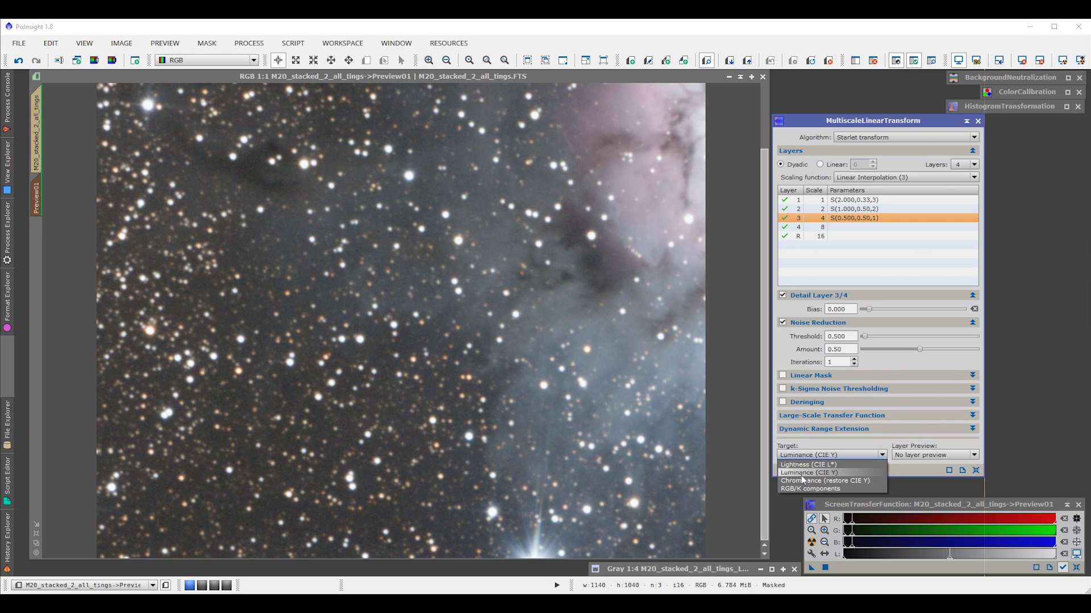
click(801, 476)
click(798, 457)
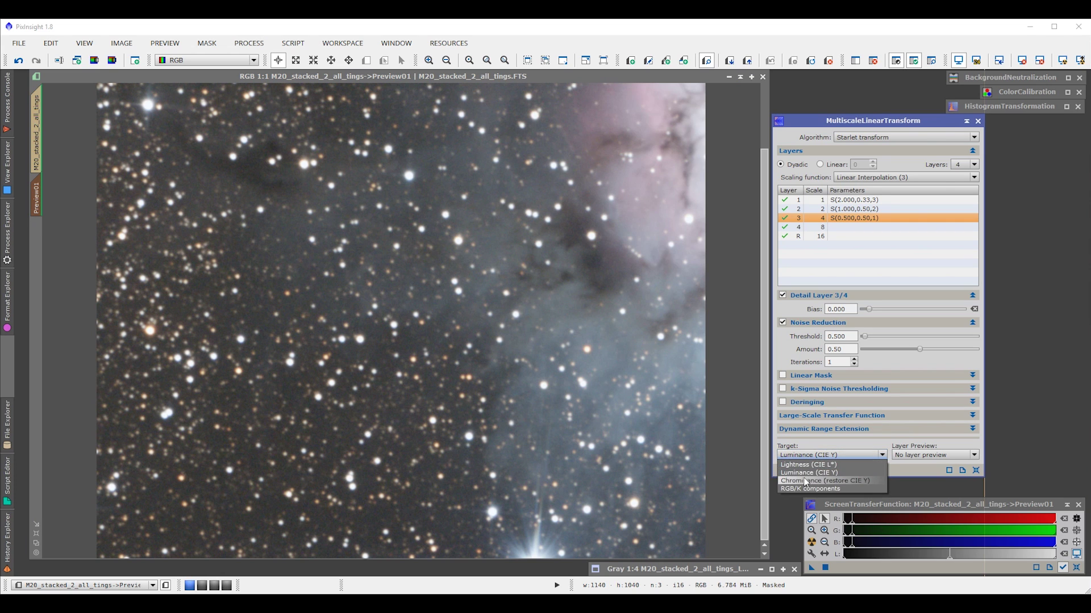
click(806, 473)
drag(782, 471, 347, 327)
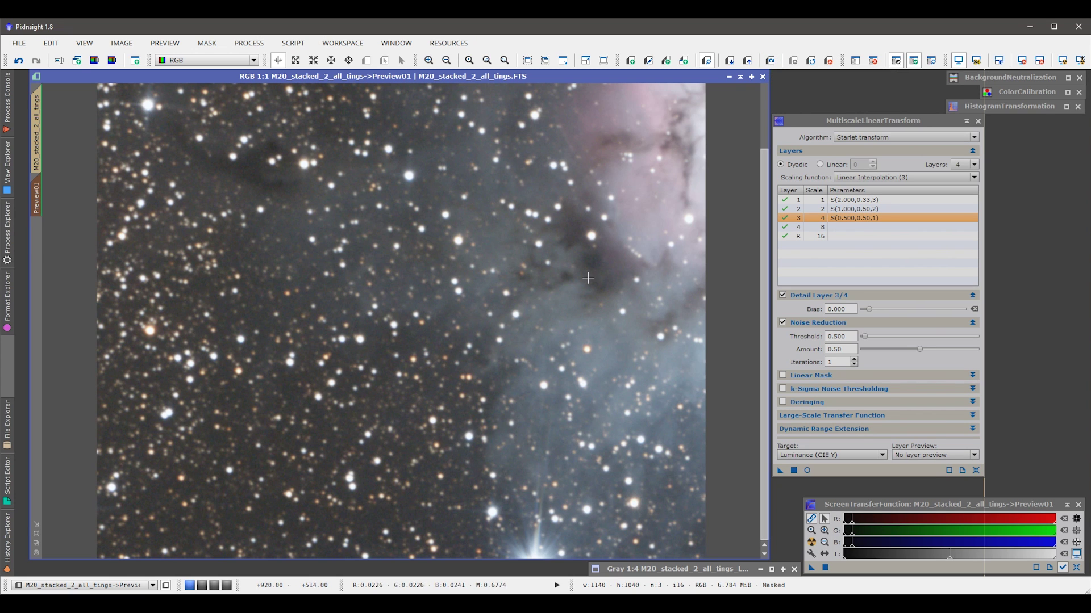
Examine the processed preview's dark sky and nebula edge at several magnifications to judge the noise reduction
scroll(343, 442, up, 2)
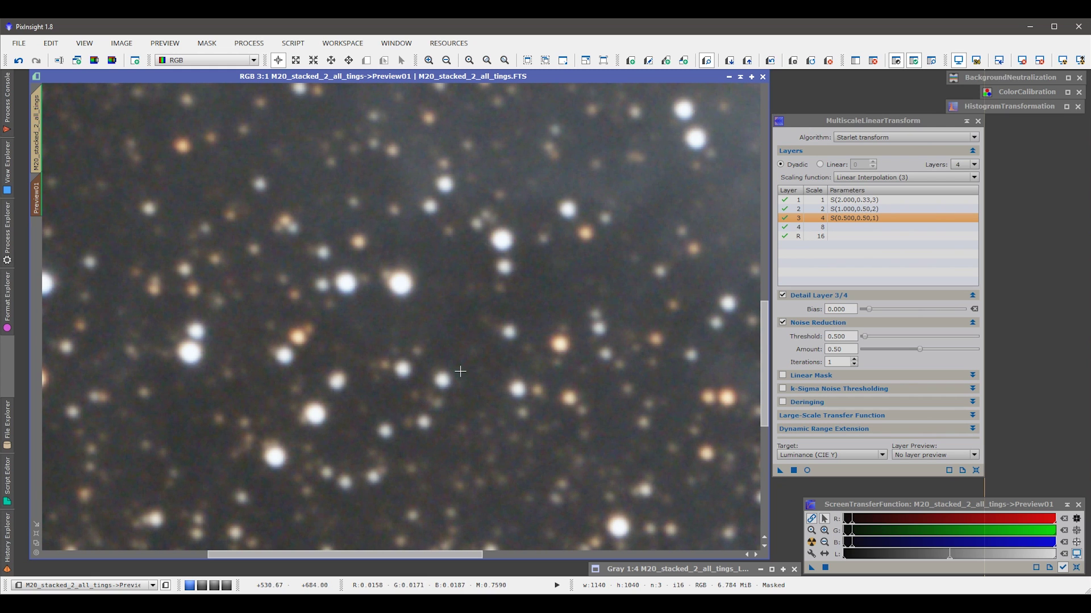
scroll(461, 372, down, 3)
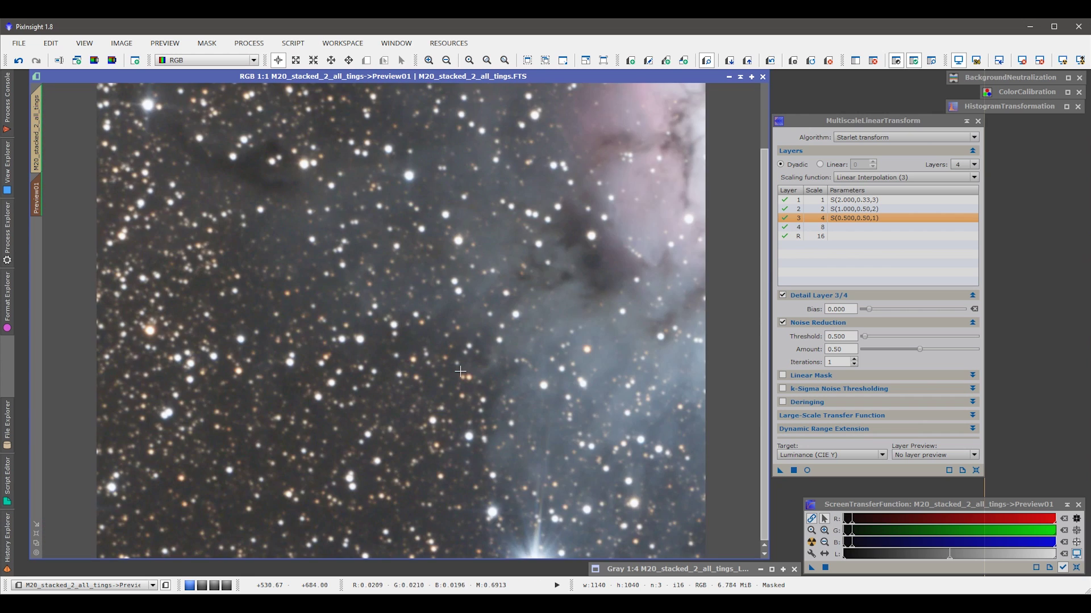
scroll(423, 411, up, 1)
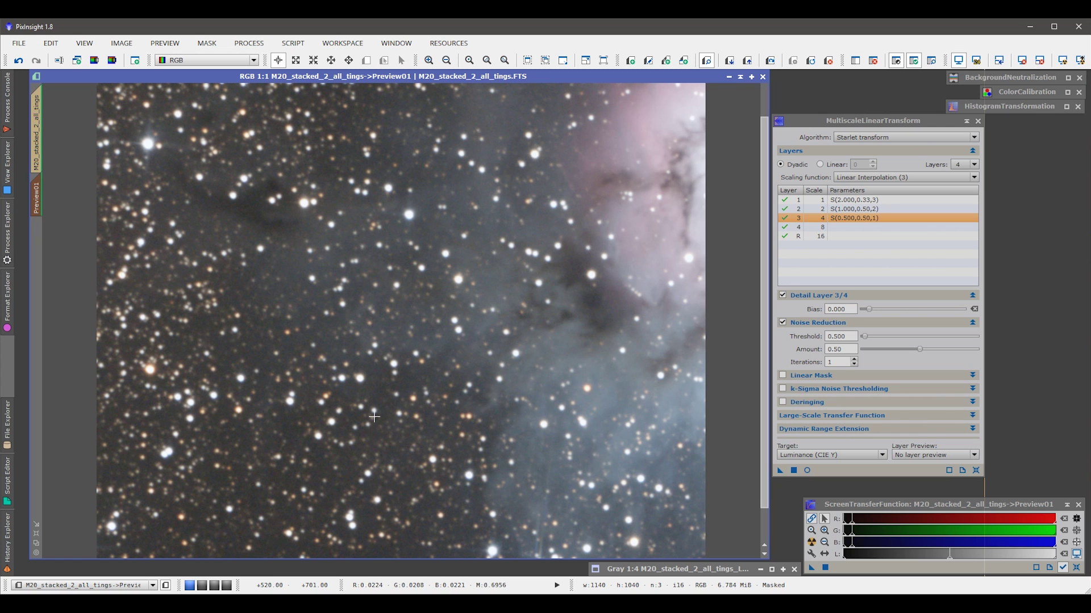
scroll(366, 438, down, 1)
scroll(386, 426, up, 1)
scroll(303, 446, down, 2)
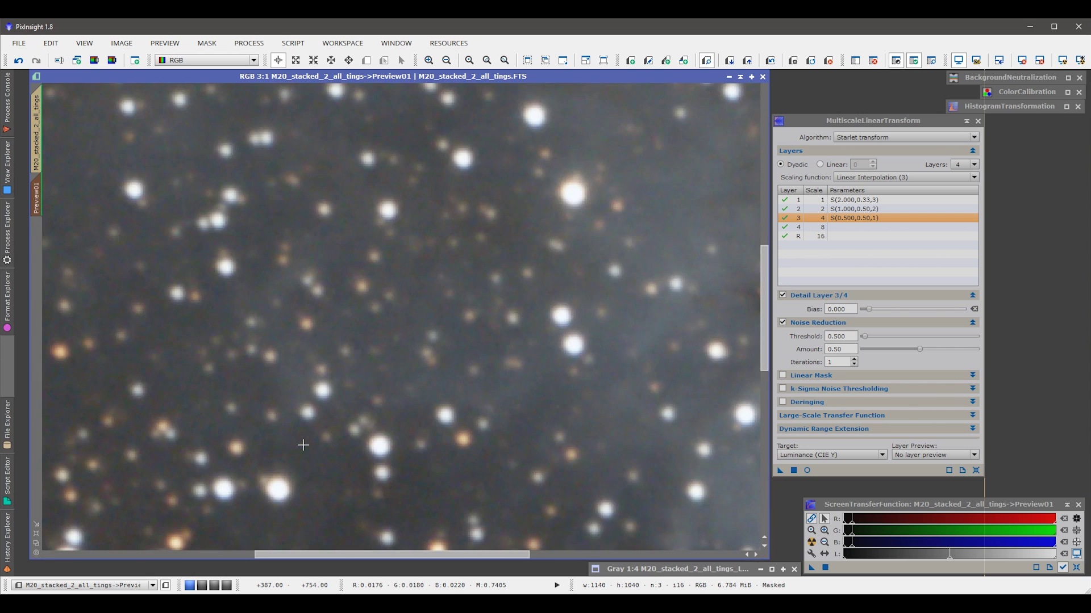
scroll(304, 445, up, 2)
scroll(303, 446, up, 1)
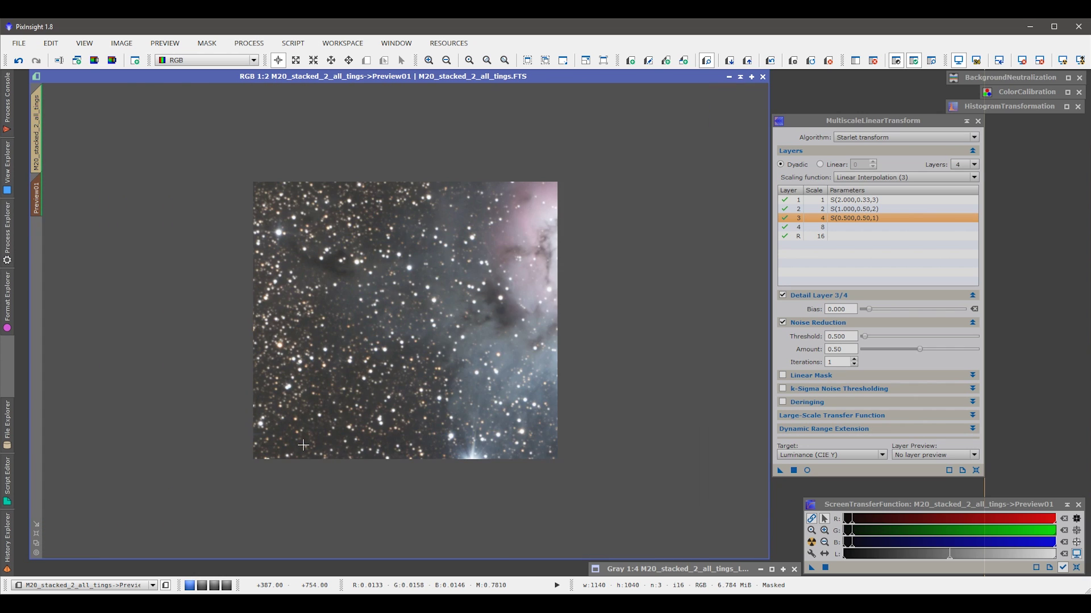
scroll(304, 445, down, 1)
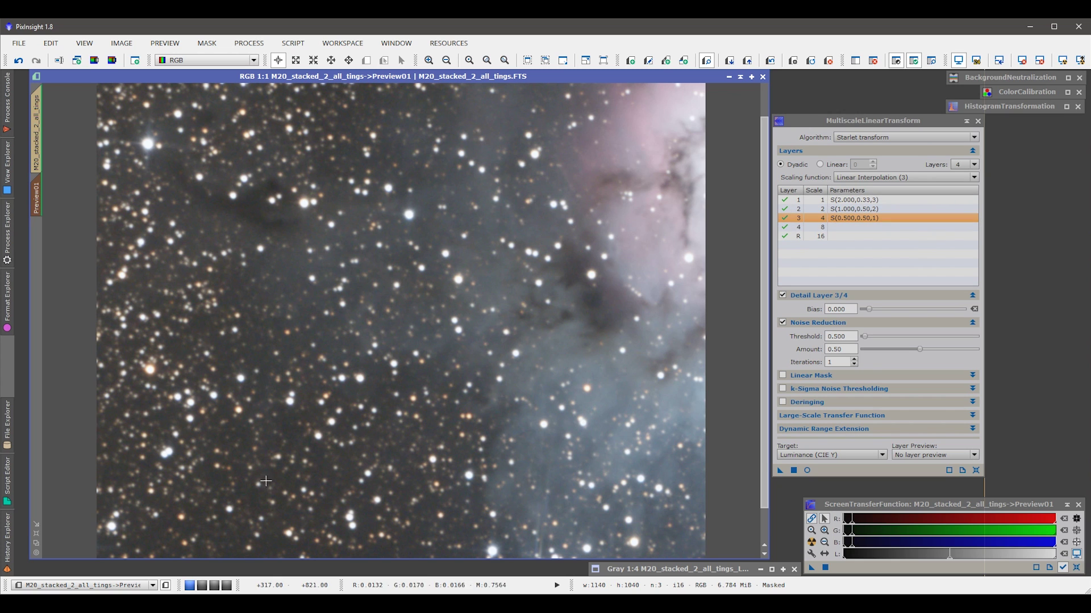
Toggle the preview between its original and denoised versions to compare the background noise among the stars
scroll(284, 463, up, 1)
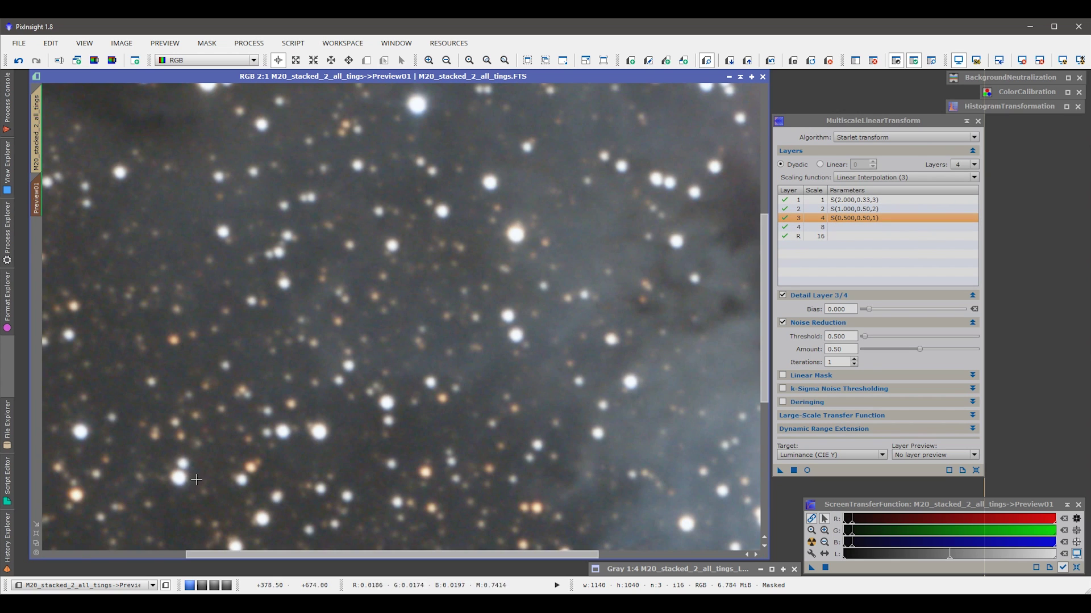
drag(188, 491, 361, 300)
key(alt+r)
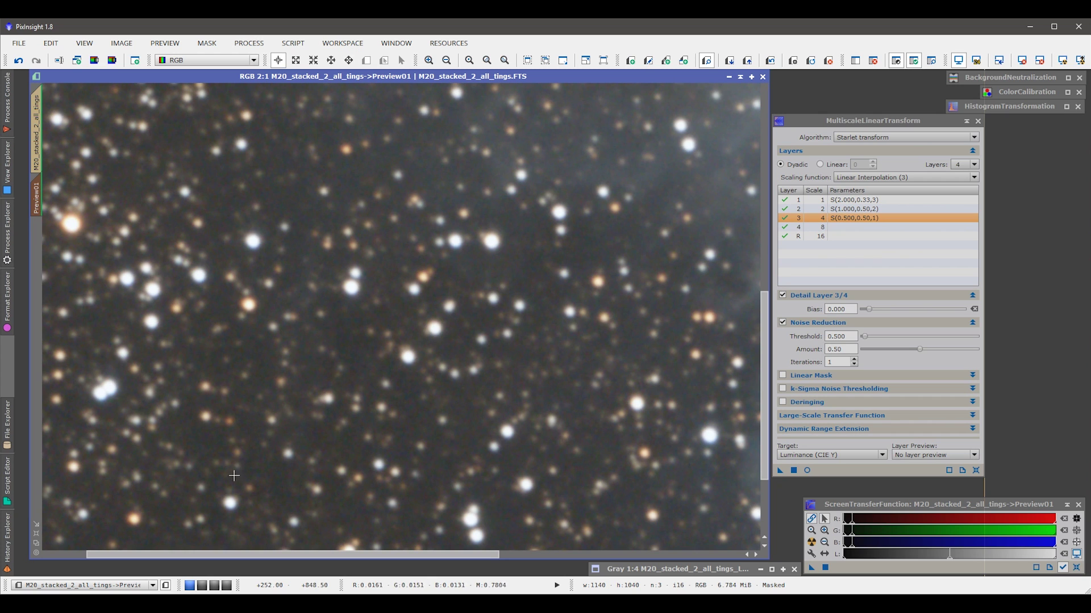
scroll(239, 467, up, 2)
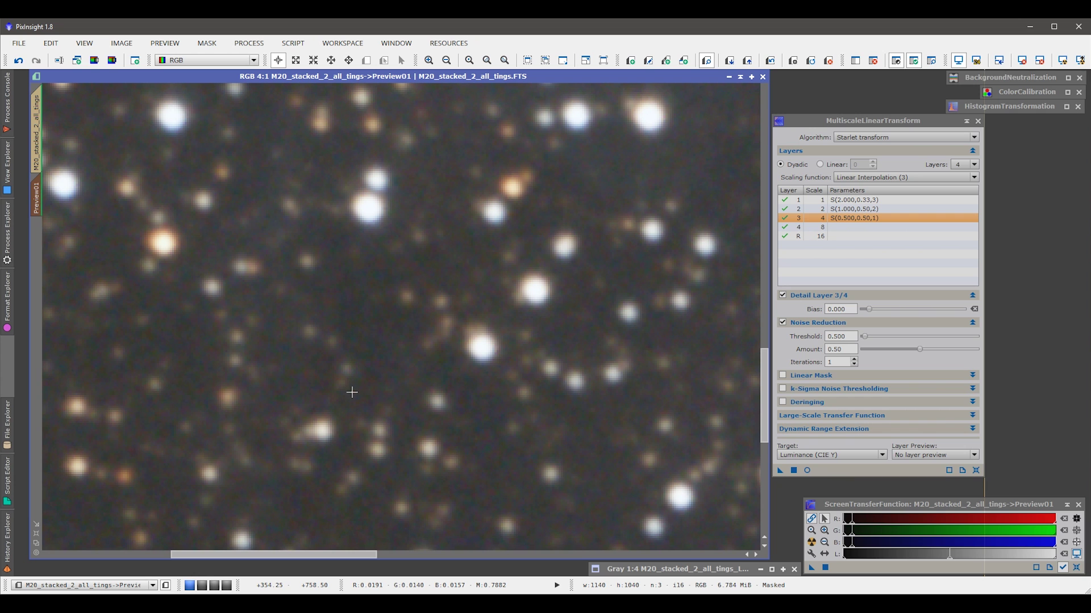
key(ctrl+shift+z)
key(ctrl+shift+z)
key(ctrl+shift+z)
scroll(305, 432, down, 2)
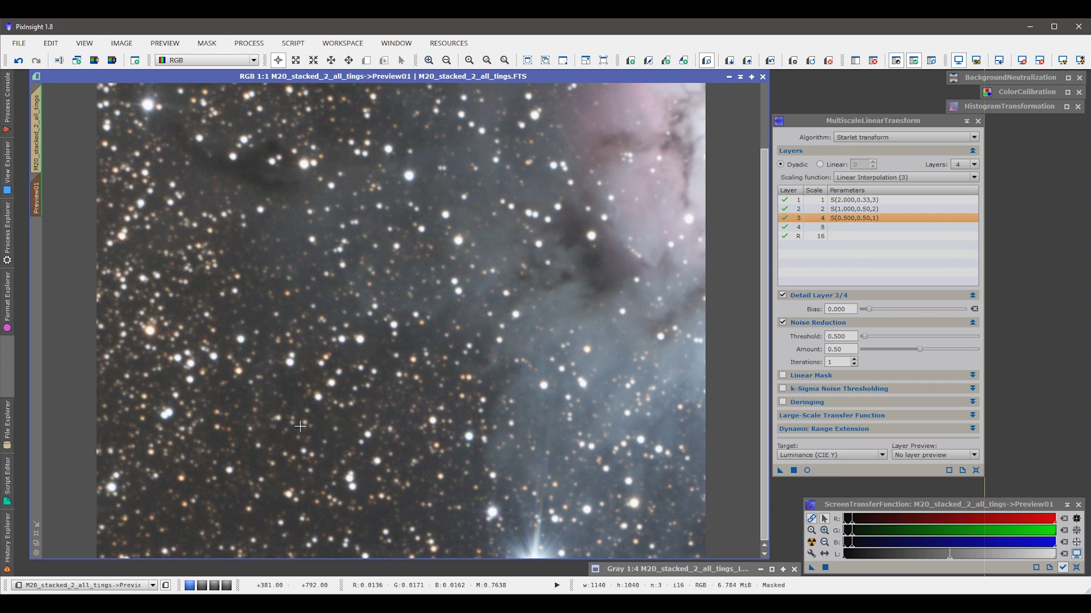
scroll(315, 425, up, 1)
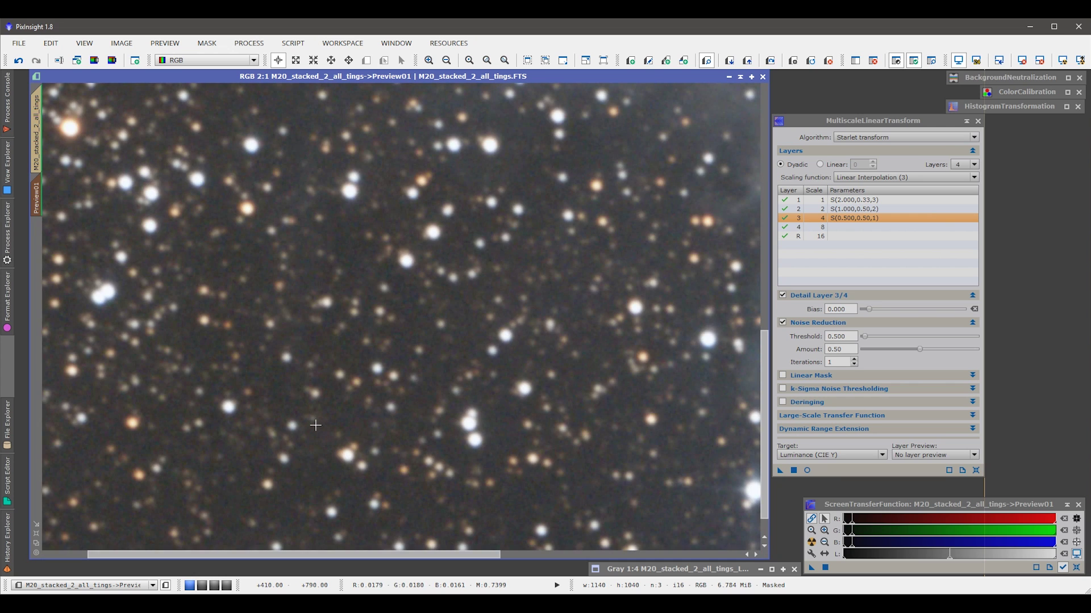
scroll(315, 425, down, 1)
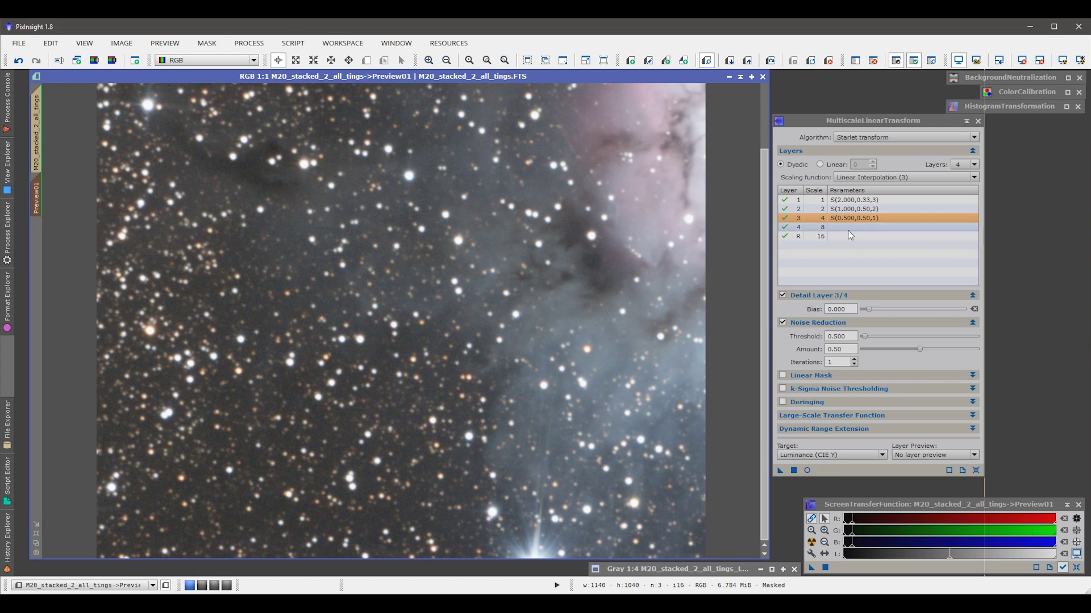
click(868, 221)
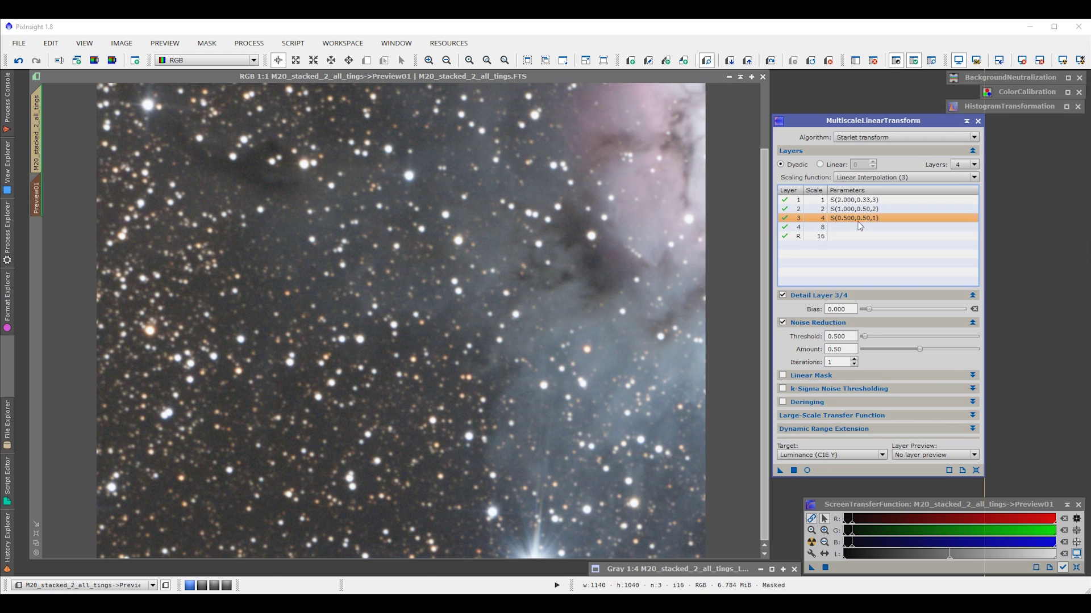
Try detail layer 3 noise reduction with threshold 3 and 2 iterations, applying the transform to the preview
click(803, 335)
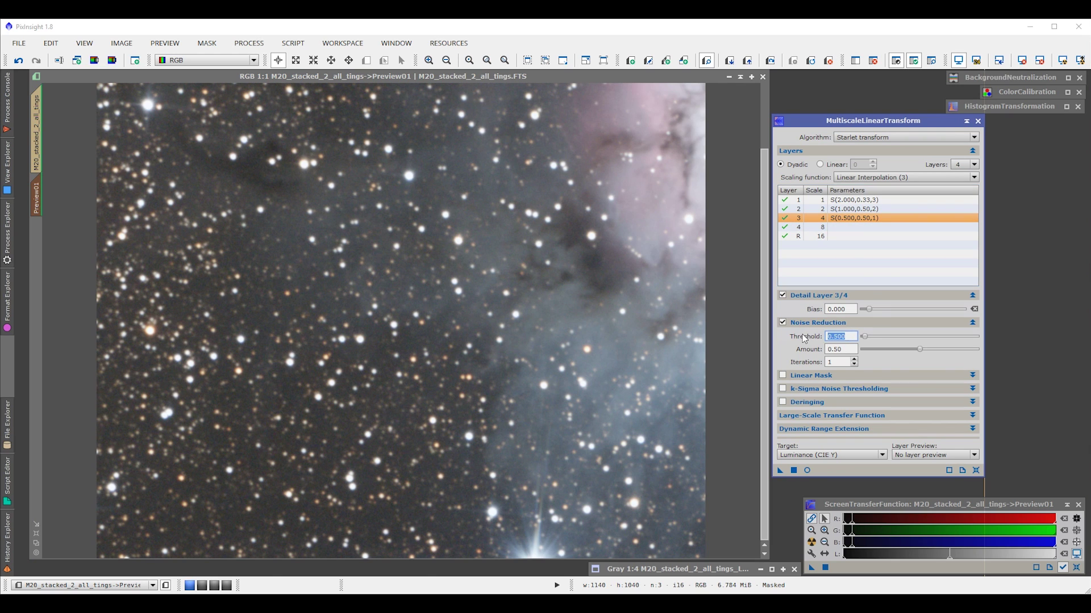
text(3)
click(853, 361)
drag(780, 470, 481, 389)
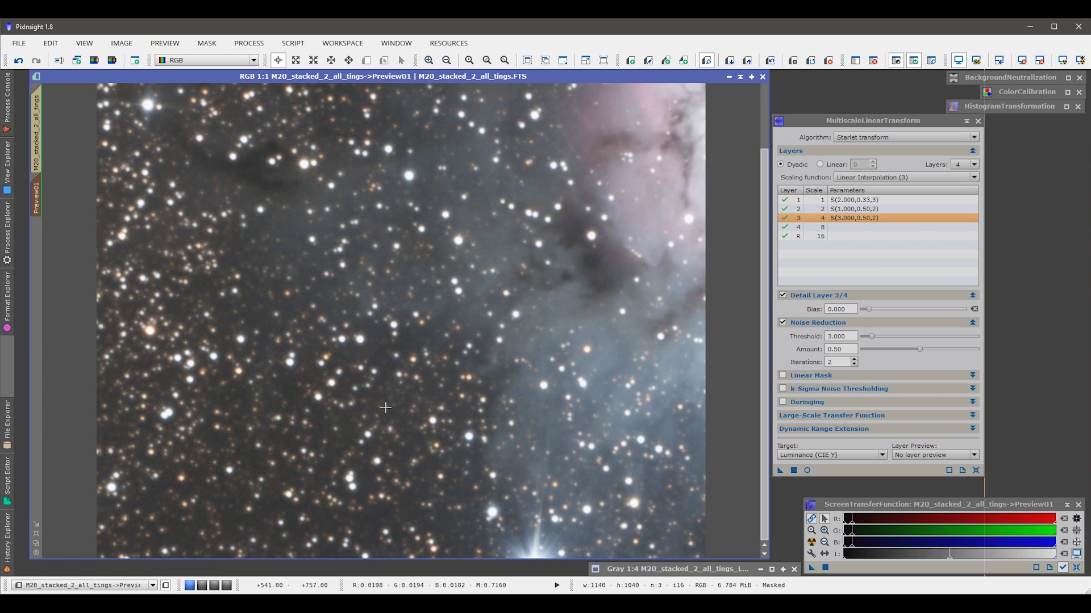
Examine the processed preview's dark sky, stars and dark nebula lanes at several magnifications to judge the stronger layer 3 smoothing
scroll(272, 410, up, 2)
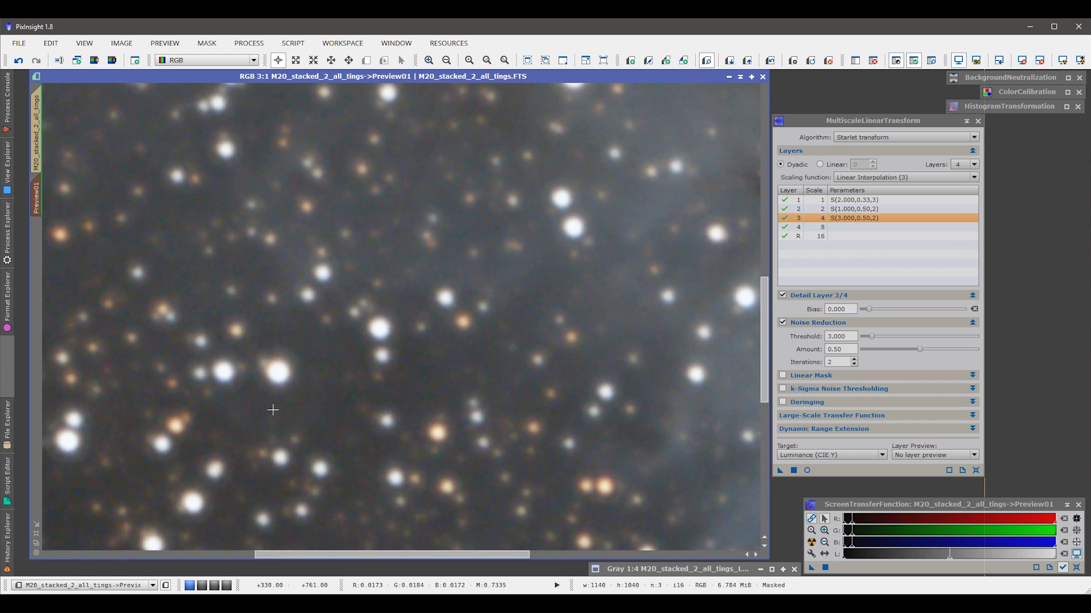
scroll(251, 447, down, 3)
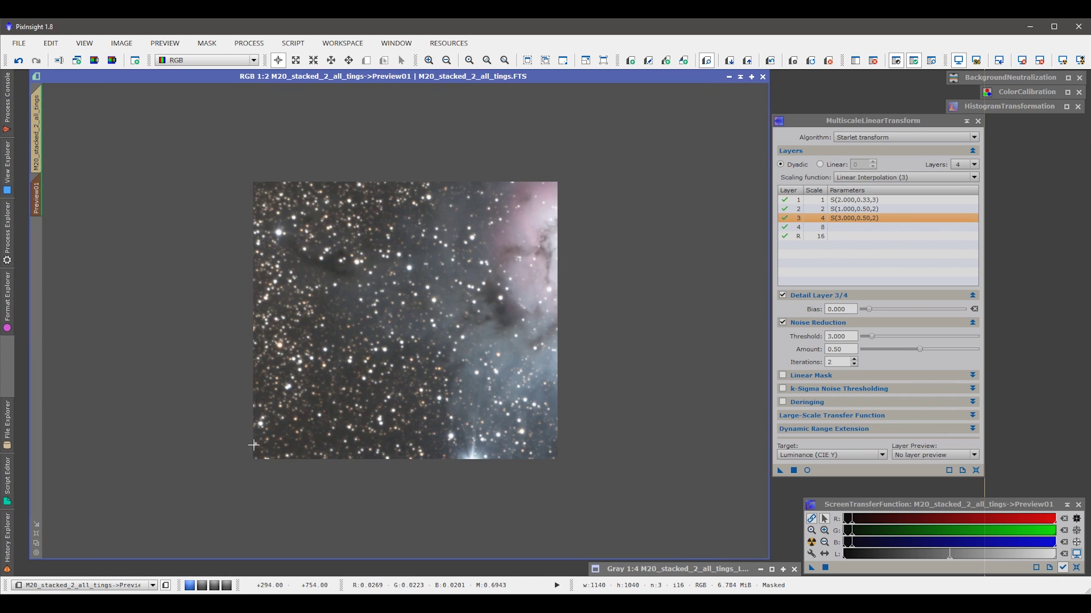
scroll(374, 401, up, 1)
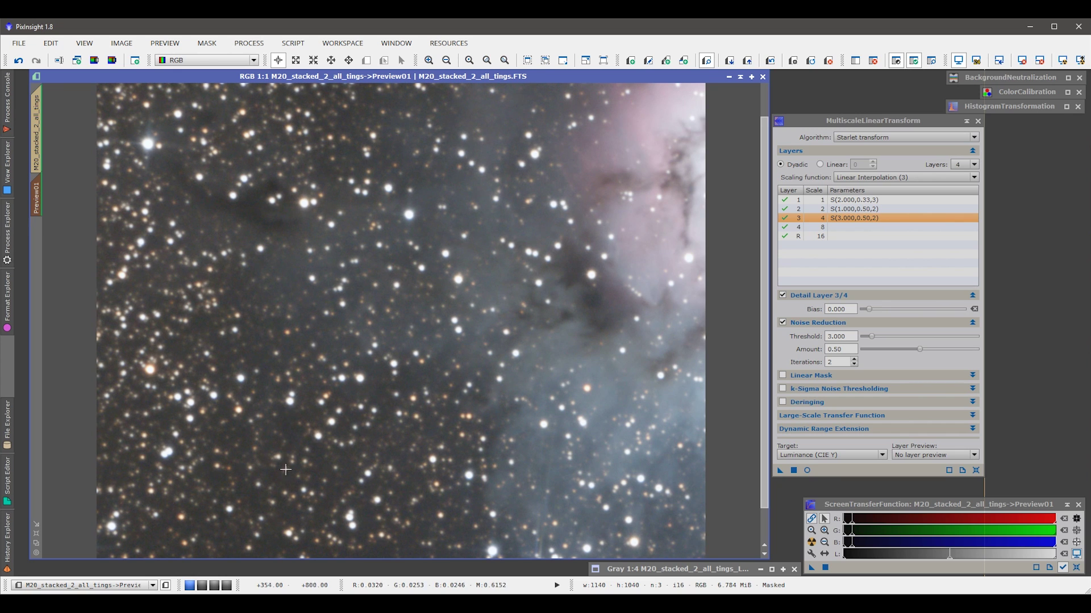
scroll(256, 494, up, 1)
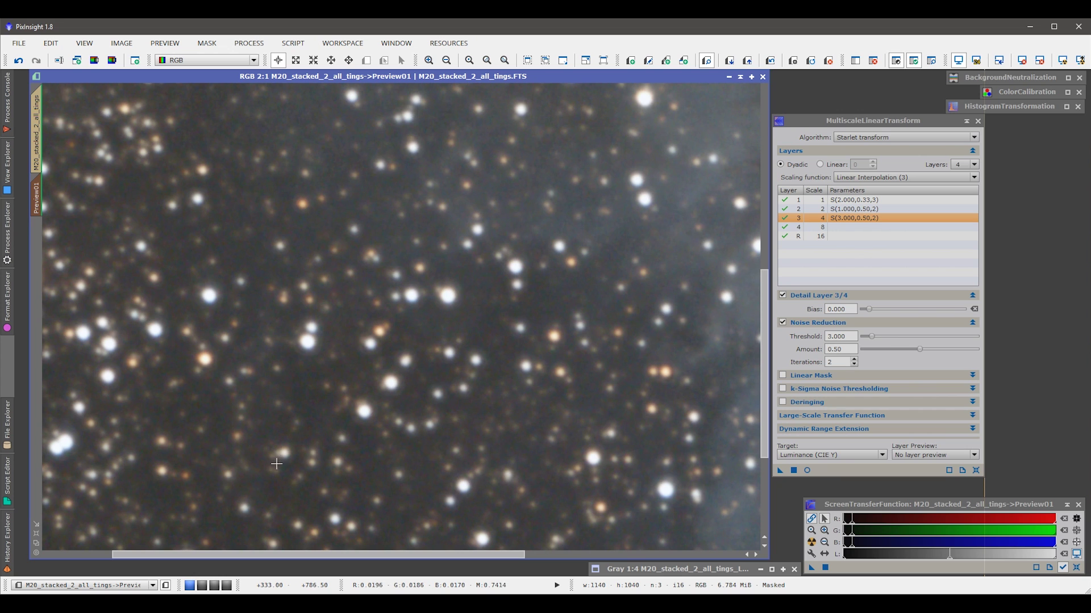
scroll(286, 458, down, 3)
scroll(287, 453, up, 2)
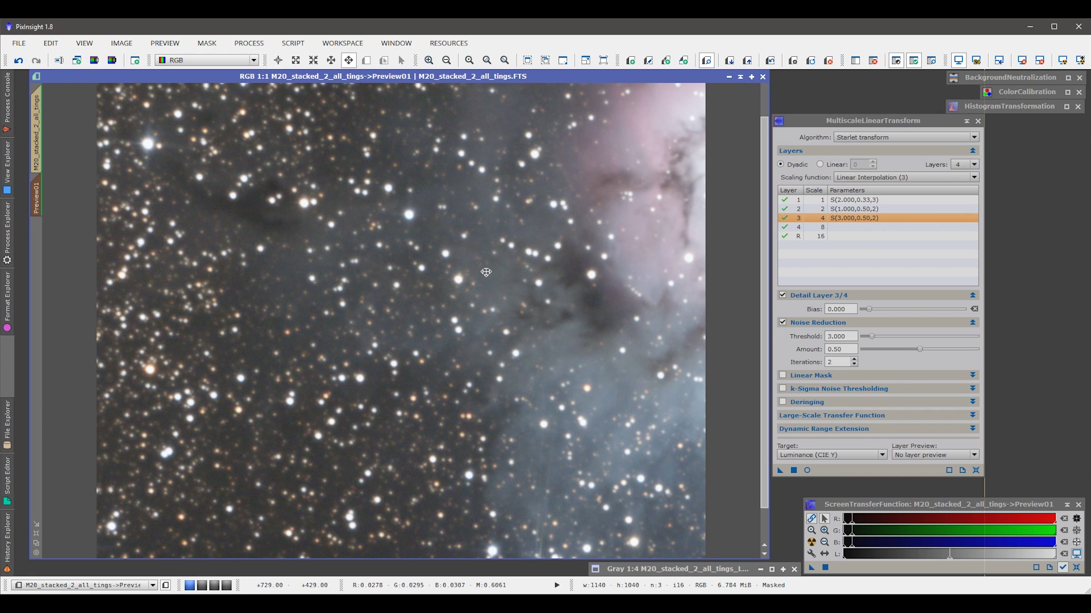
scroll(363, 341, up, 1)
scroll(416, 320, up, 1)
key(space)
drag(429, 246, 386, 487)
drag(349, 319, 529, 312)
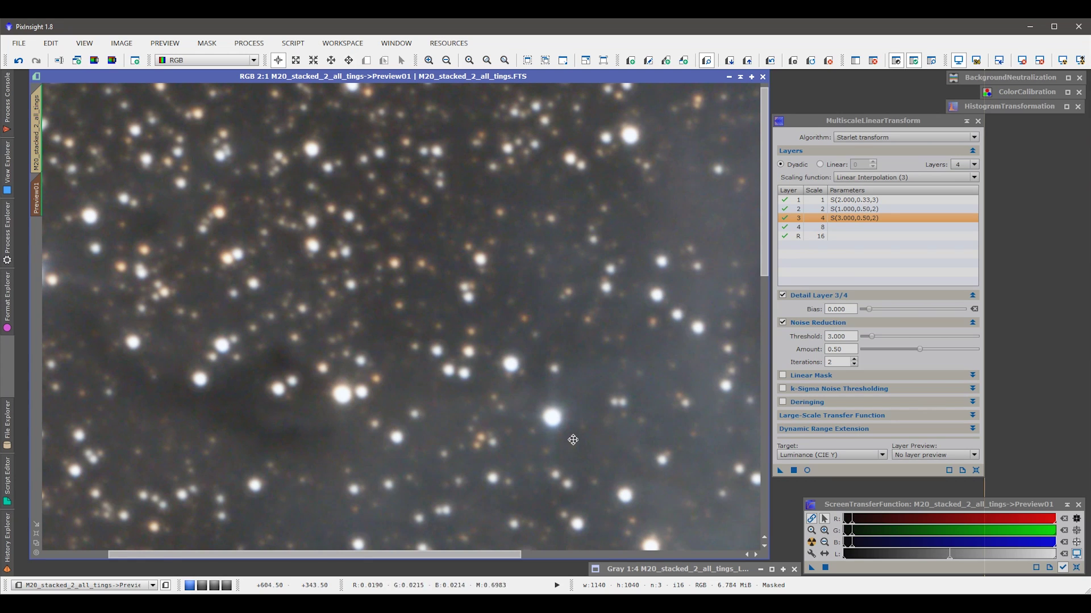
scroll(509, 353, down, 1)
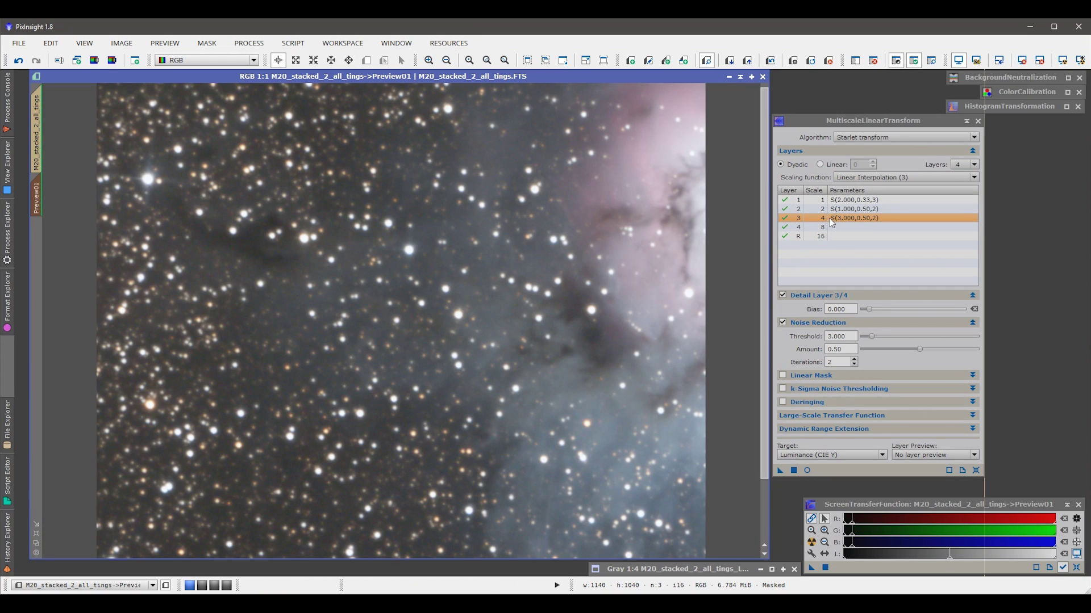
Set detail layer 3 to threshold 0.5 and 1 iteration, and apply the transform to the full M20_stacked_2_all_tings image
click(840, 336)
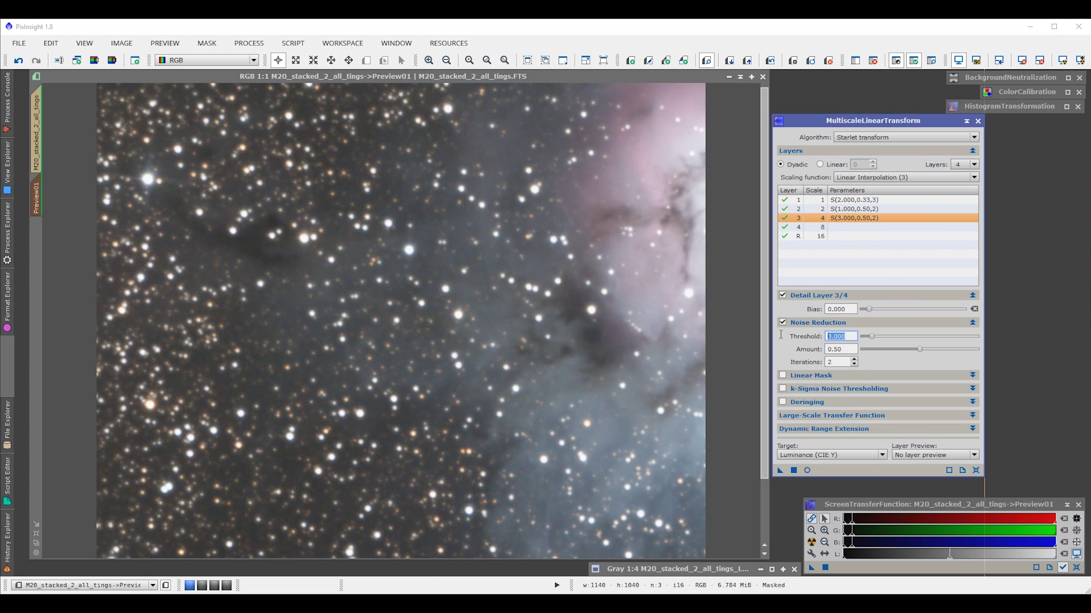
text(.5)
click(853, 364)
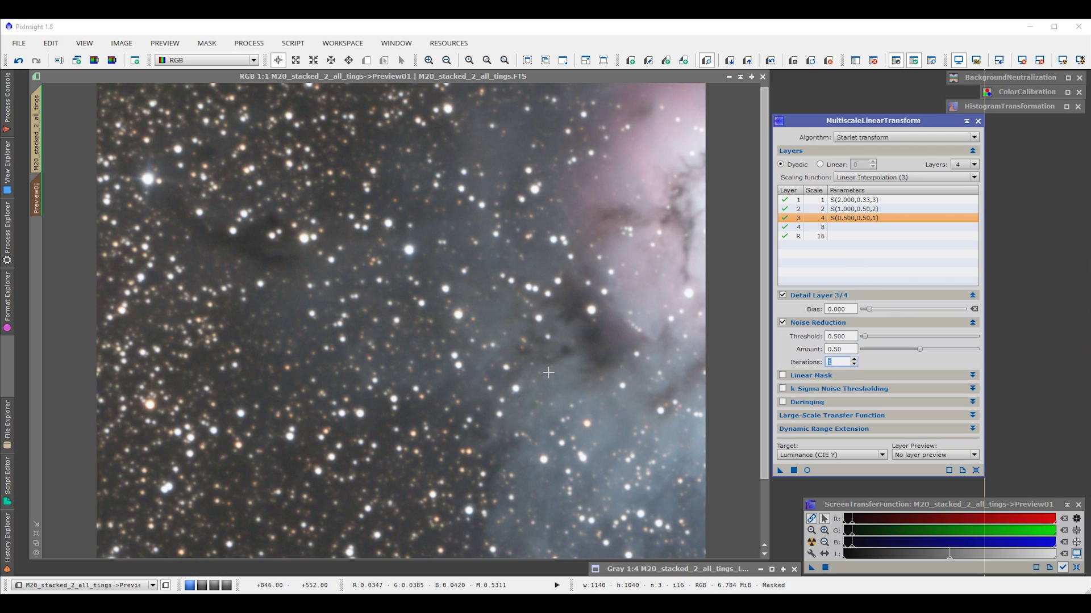
click(403, 398)
click(36, 148)
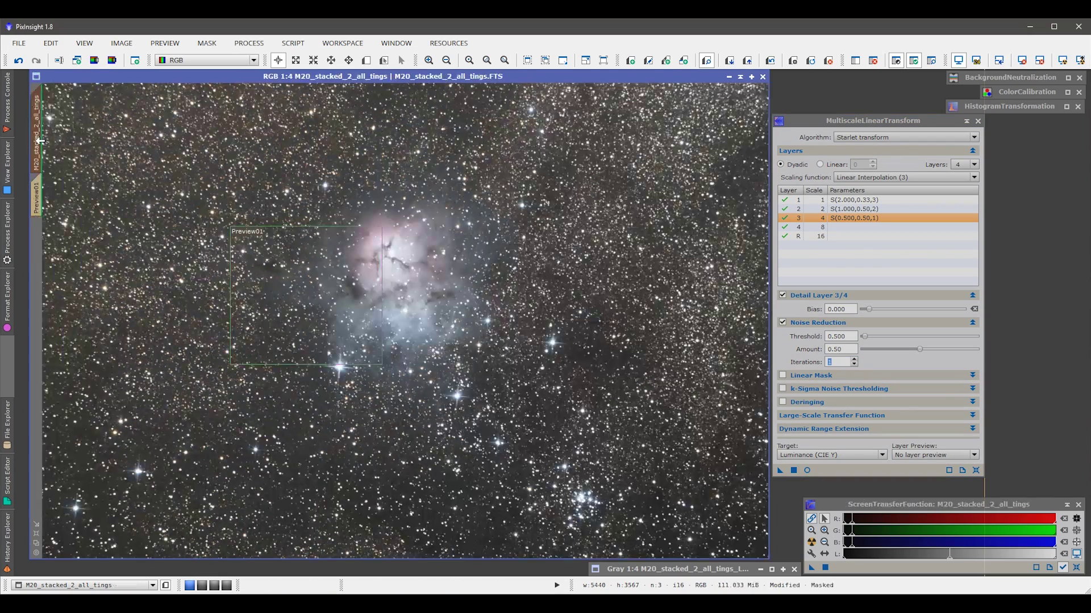
drag(780, 470, 386, 377)
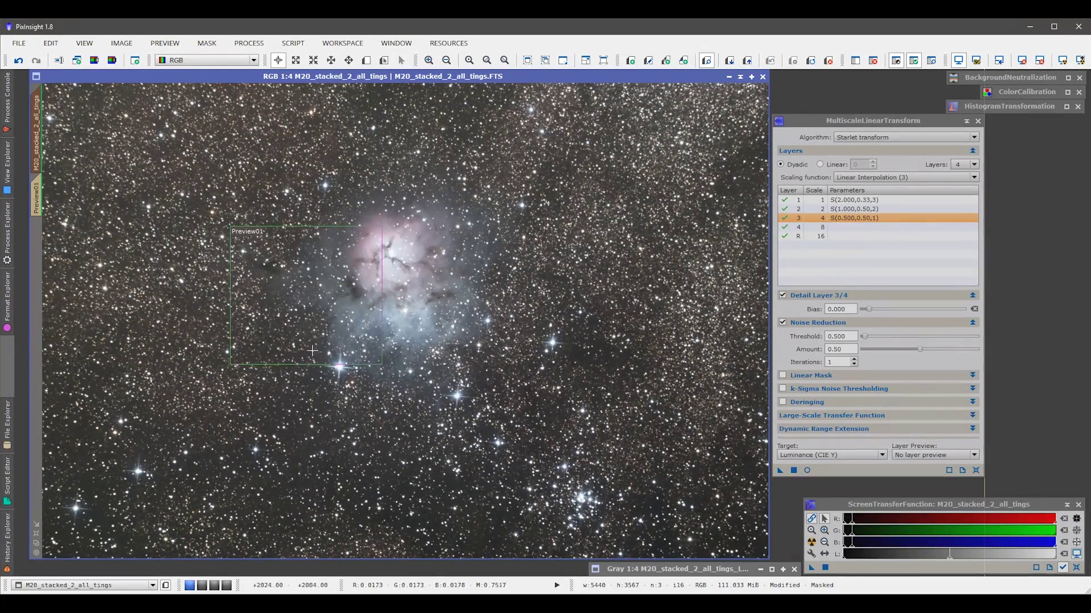
Inspect the full image around the bright star and the nebula's lower edge to check the noise reduction
scroll(331, 390, up, 2)
drag(258, 428, 441, 297)
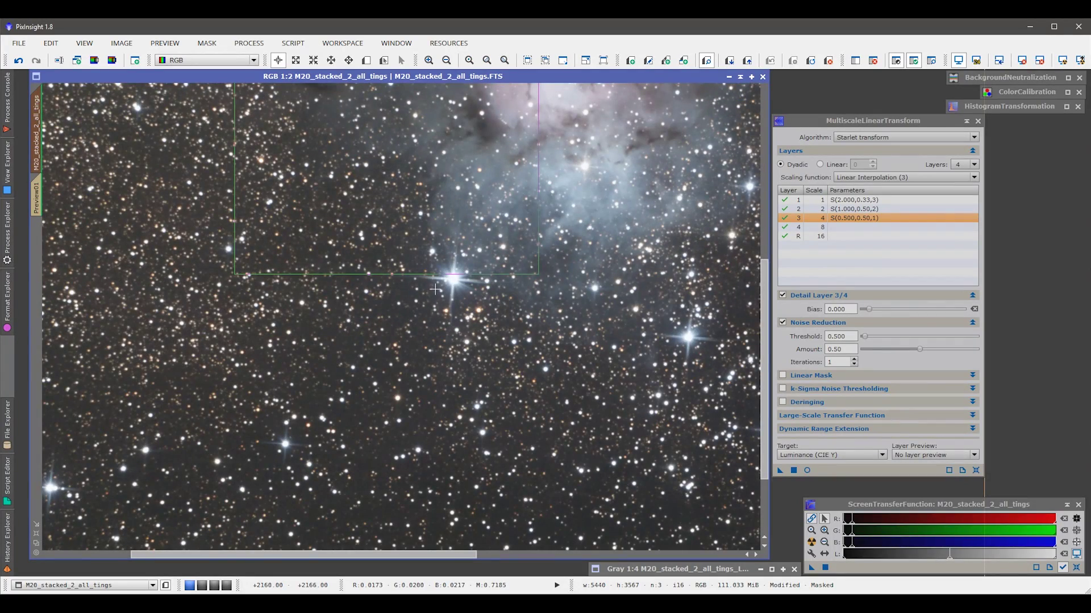
scroll(390, 299, up, 1)
key(space)
drag(355, 176, 366, 387)
scroll(366, 387, up, 1)
scroll(368, 380, down, 1)
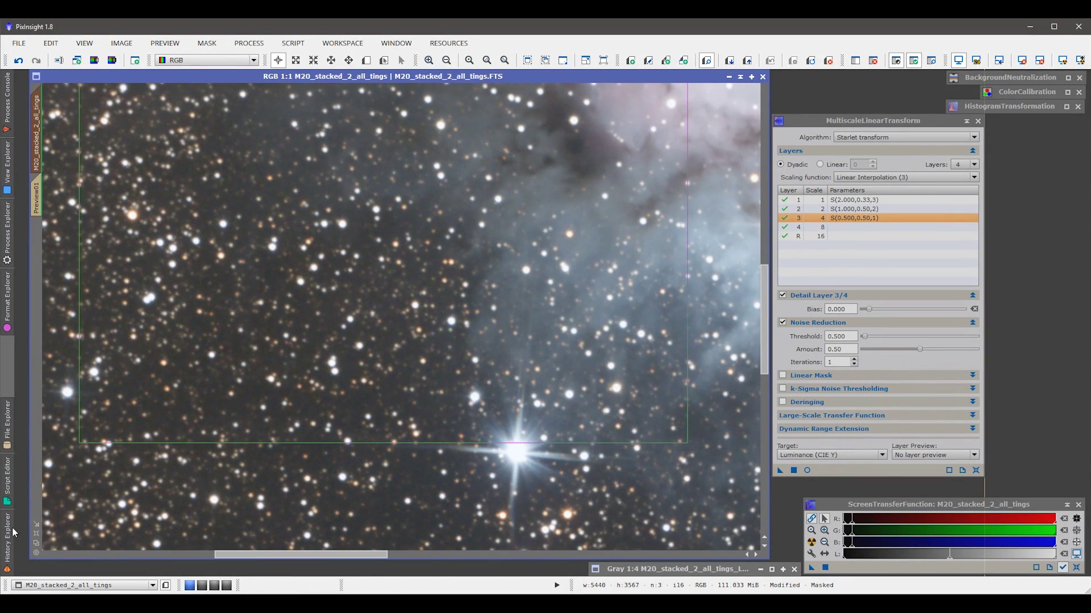
Compare the M20_stacked_2_all_tings history states ColorCalibration and MultiscaleLinearTransform, ending on the denoised state
click(7, 537)
click(55, 569)
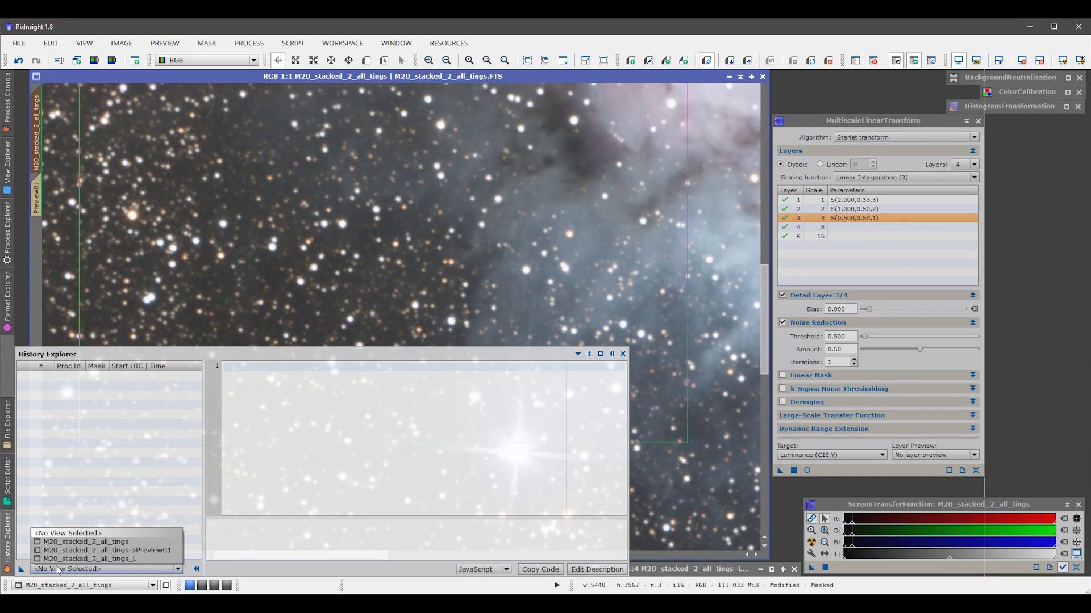
click(88, 543)
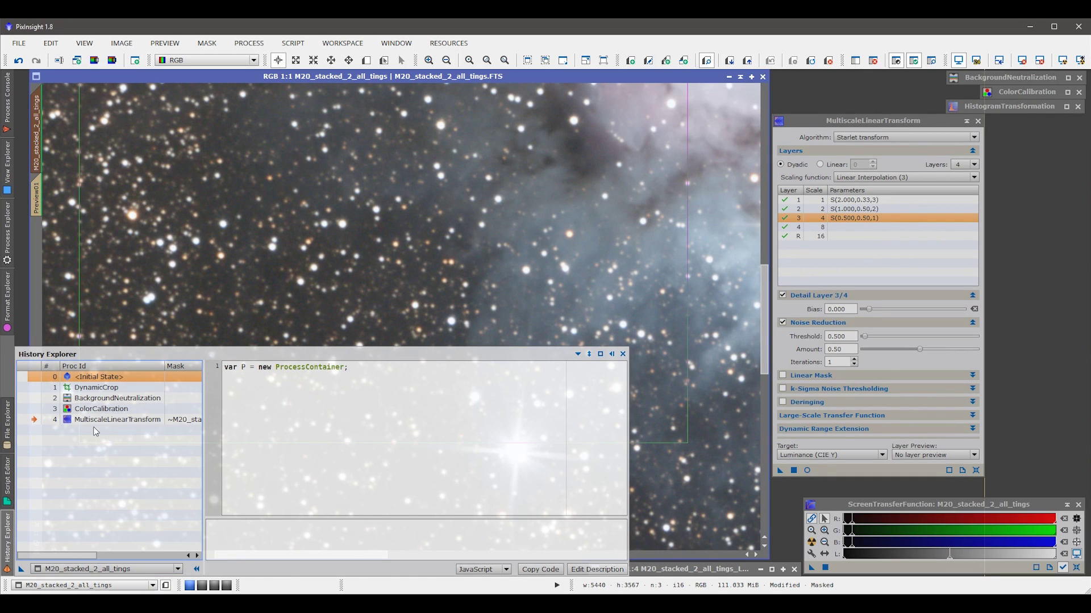
click(35, 412)
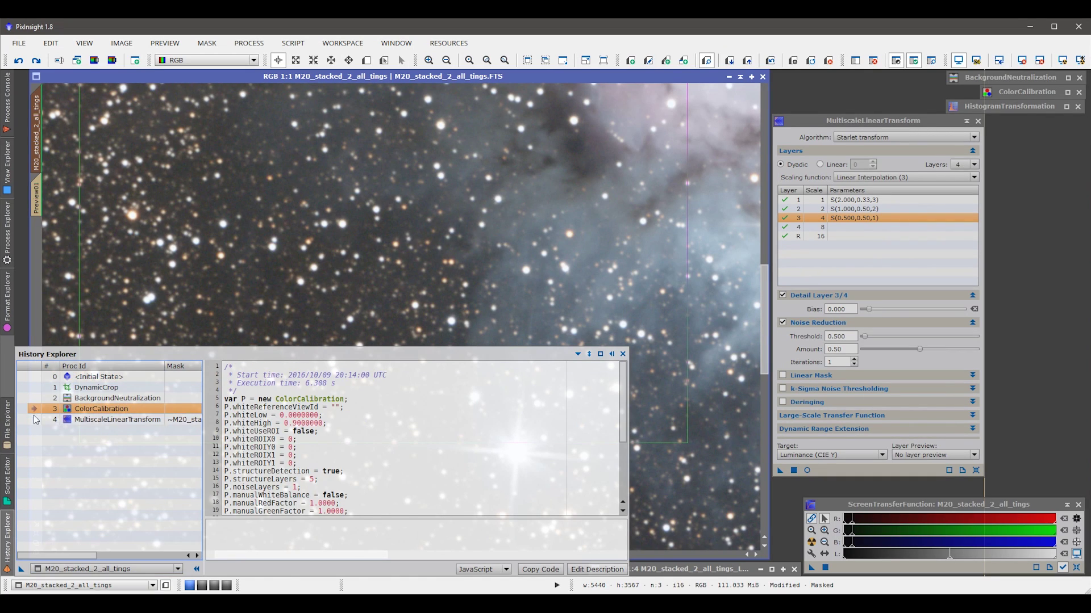
click(35, 420)
click(35, 410)
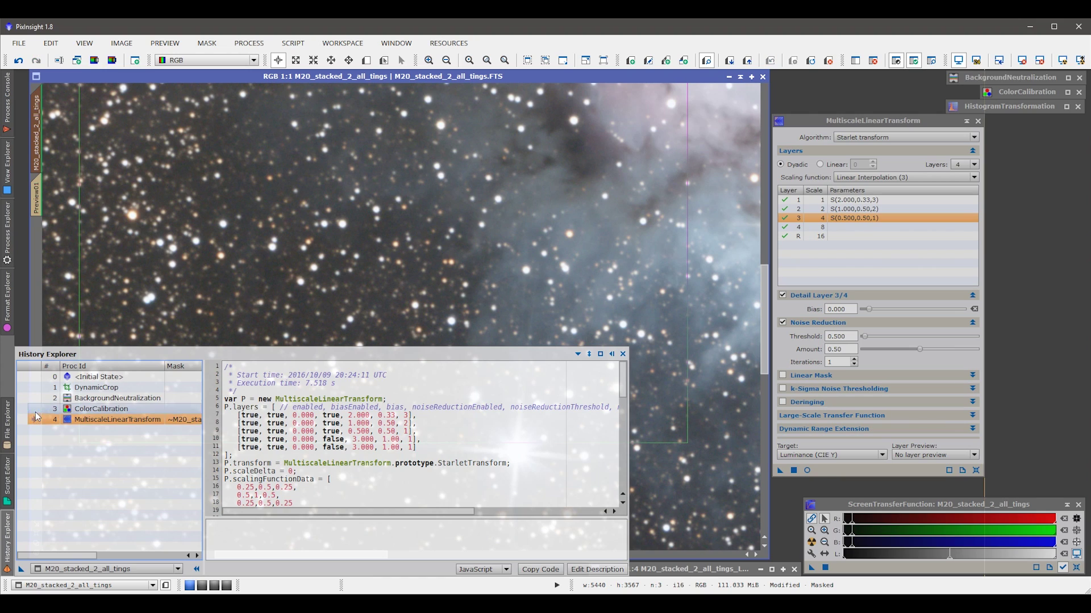
click(36, 420)
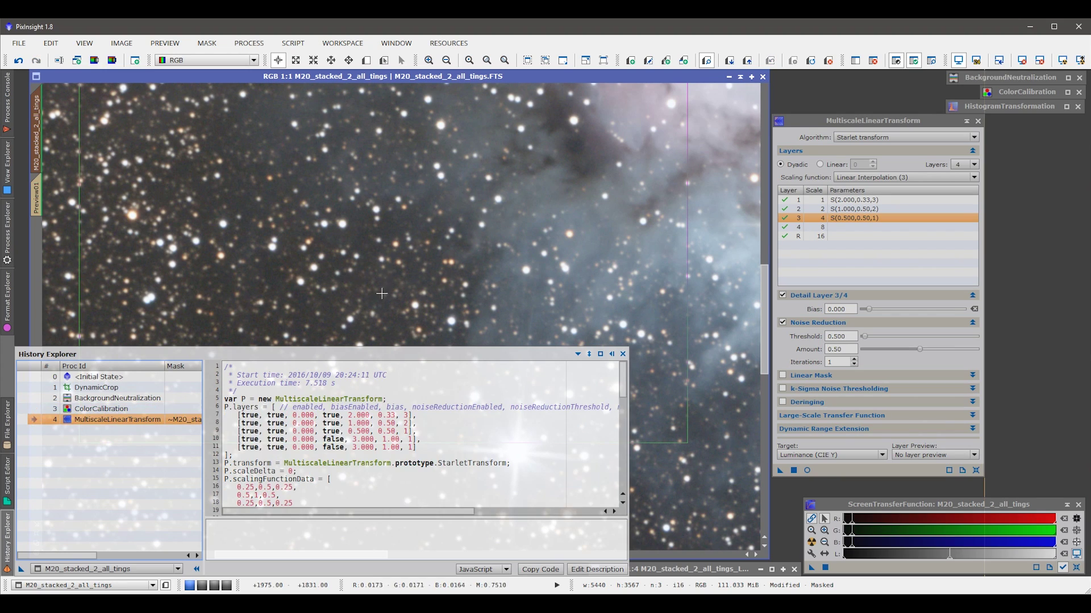
Examine the denoised full image around the nebula and the preview's star field at several magnifications
scroll(380, 299, down, 2)
scroll(425, 346, down, 1)
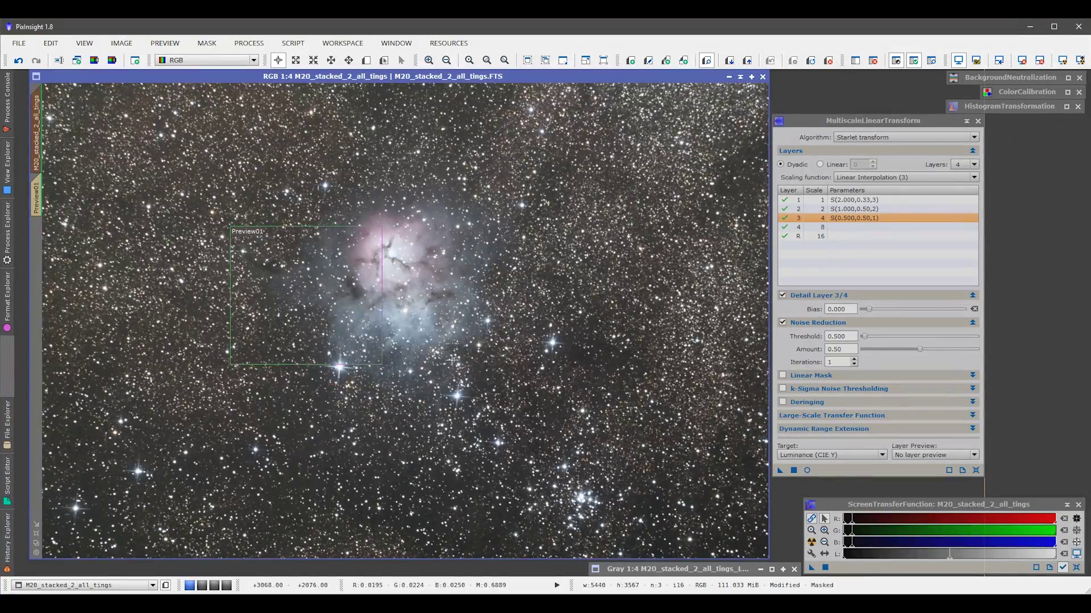
scroll(452, 360, up, 2)
scroll(219, 398, up, 2)
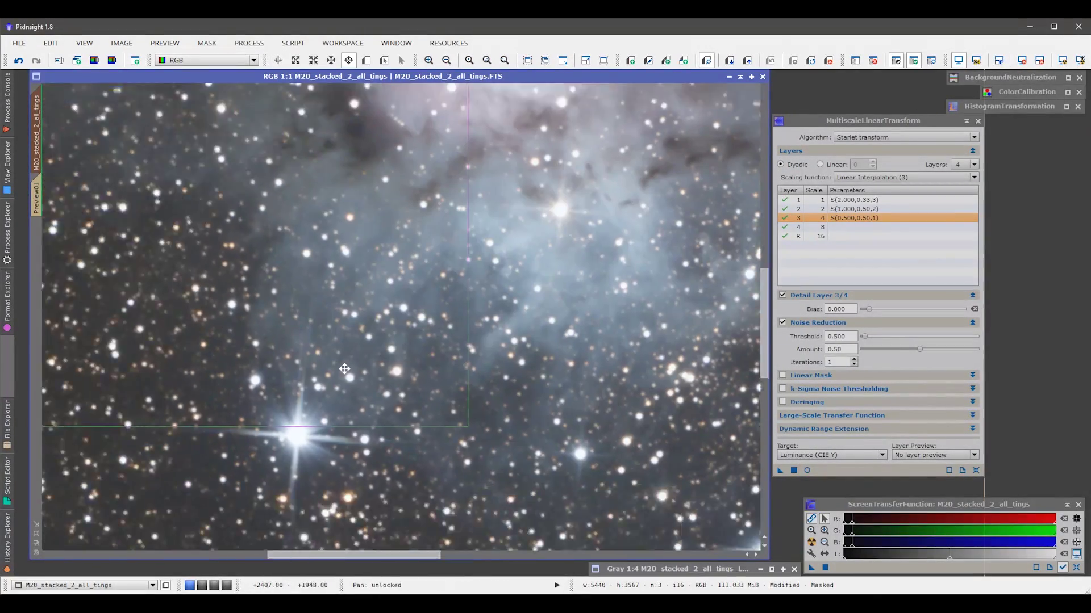
scroll(324, 359, down, 3)
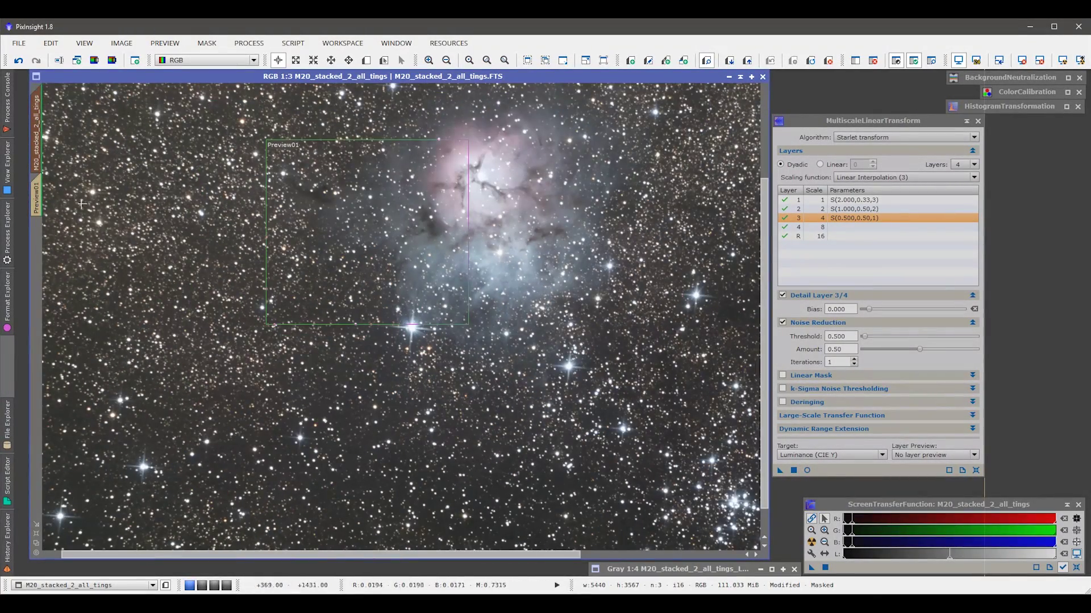
click(36, 198)
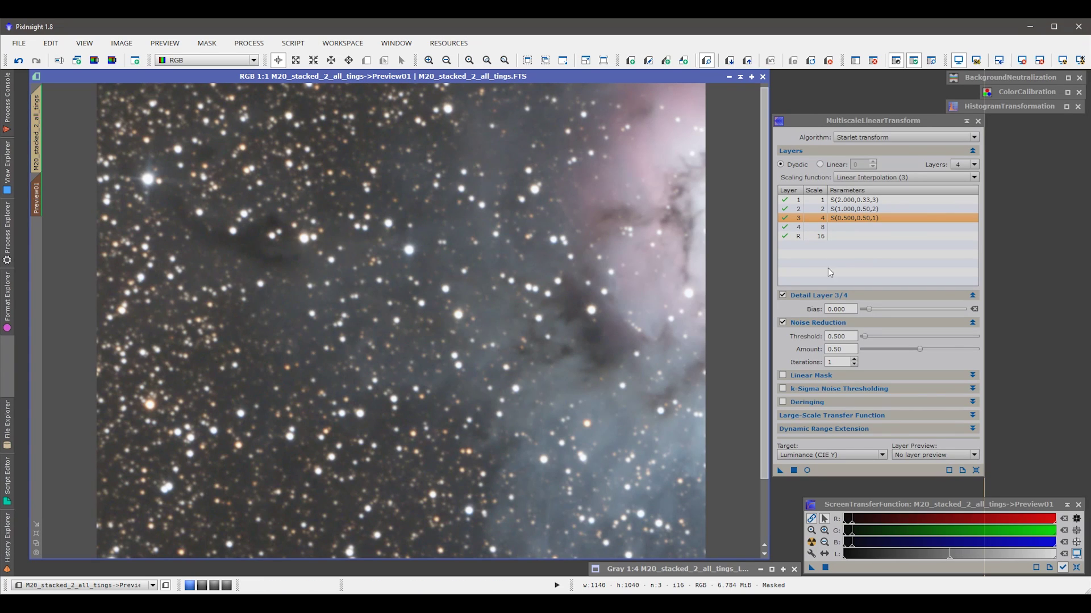
scroll(361, 405, up, 1)
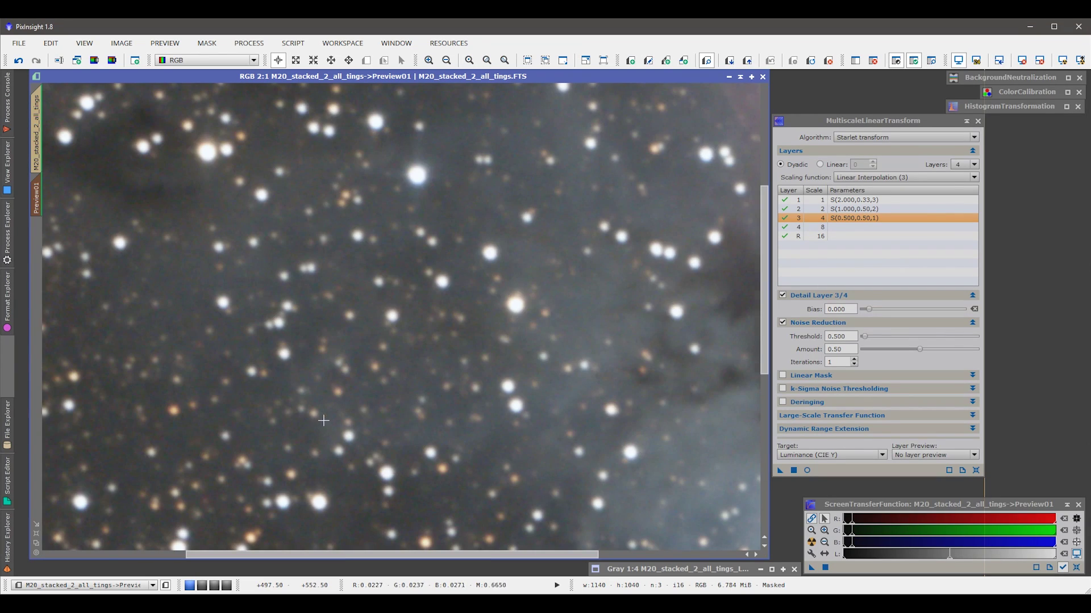
scroll(321, 424, down, 2)
scroll(340, 414, up, 2)
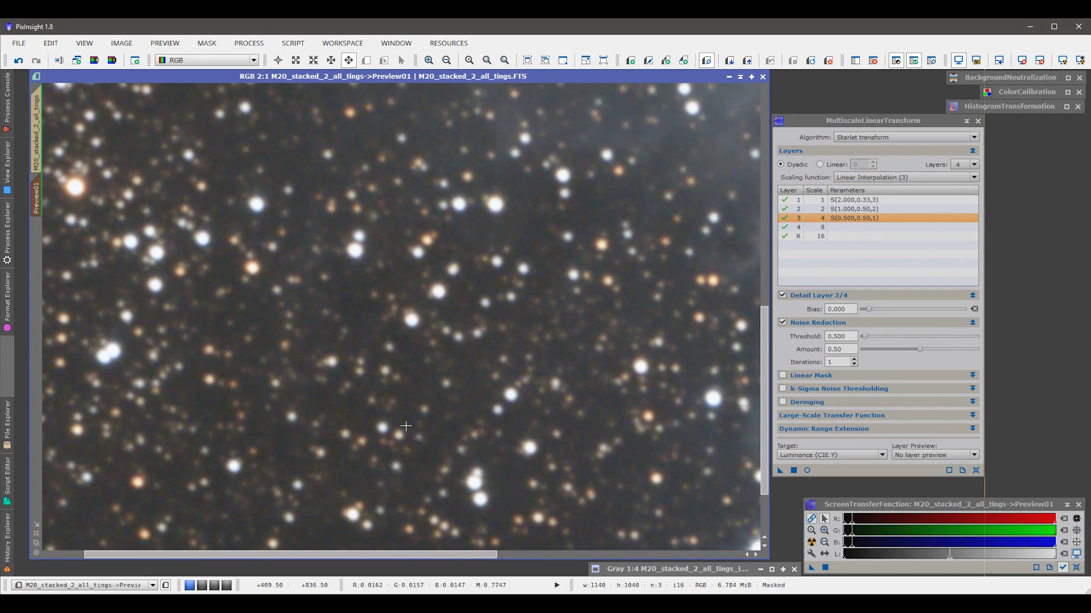
Reset the MultiscaleLinearTransform settings to their defaults
click(976, 471)
drag(869, 125, 873, 125)
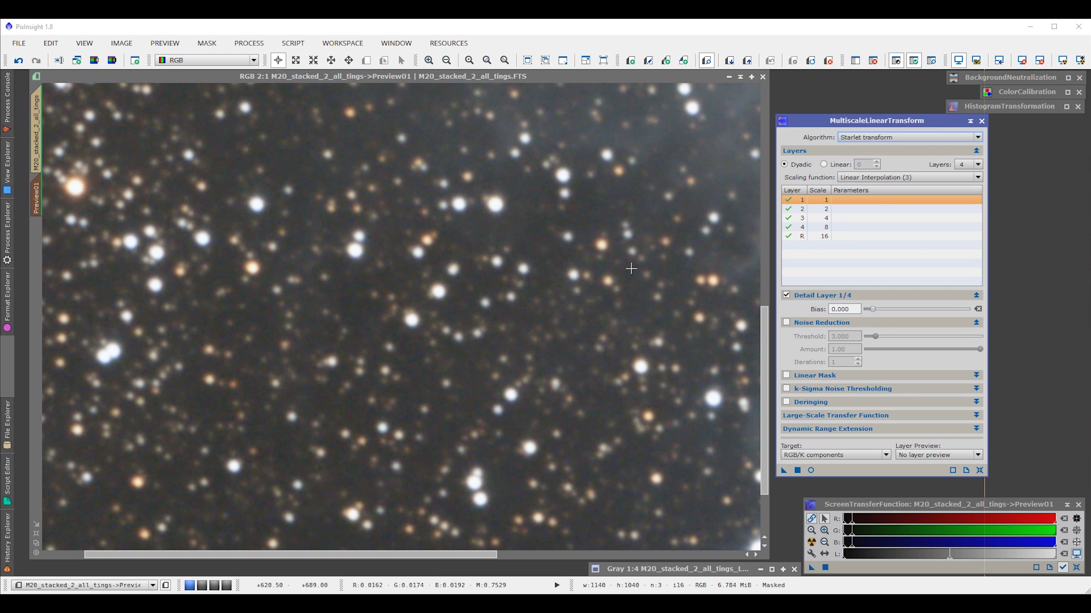
Examine the dark background between the preview's stars at magnifications up to 6:1 for remaining noise
scroll(329, 447, down, 1)
scroll(301, 446, up, 2)
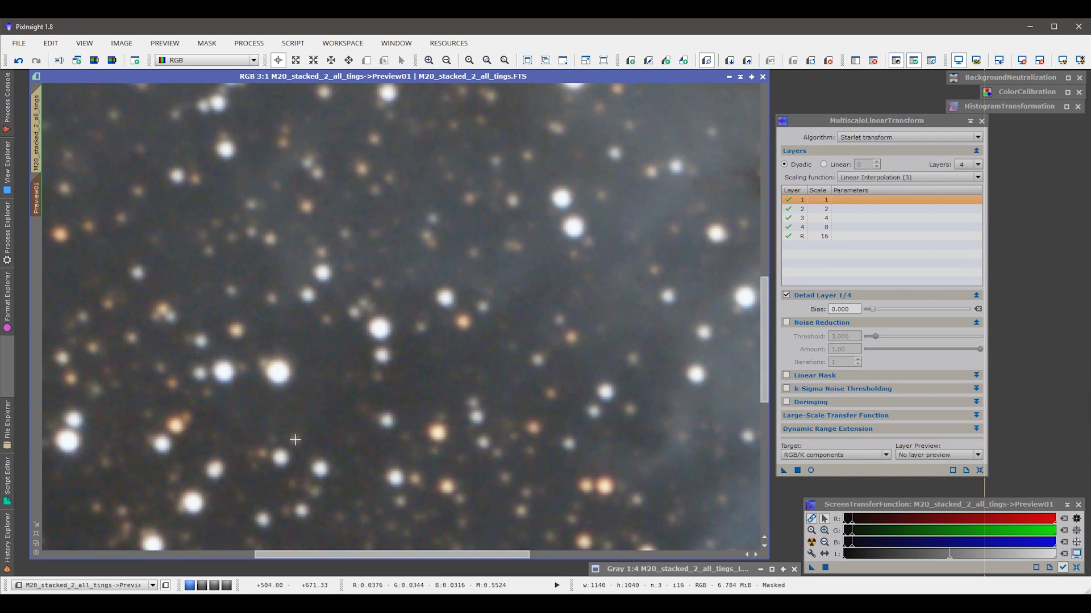
drag(243, 483, 575, 173)
key(alt+r)
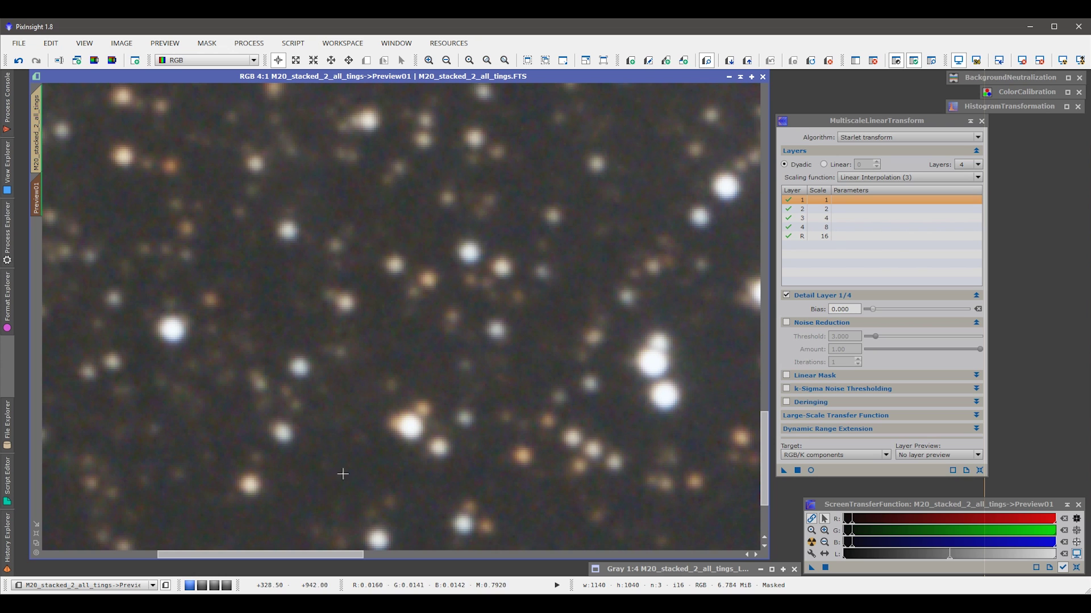
key(ctrl+plus)
drag(339, 485, 430, 231)
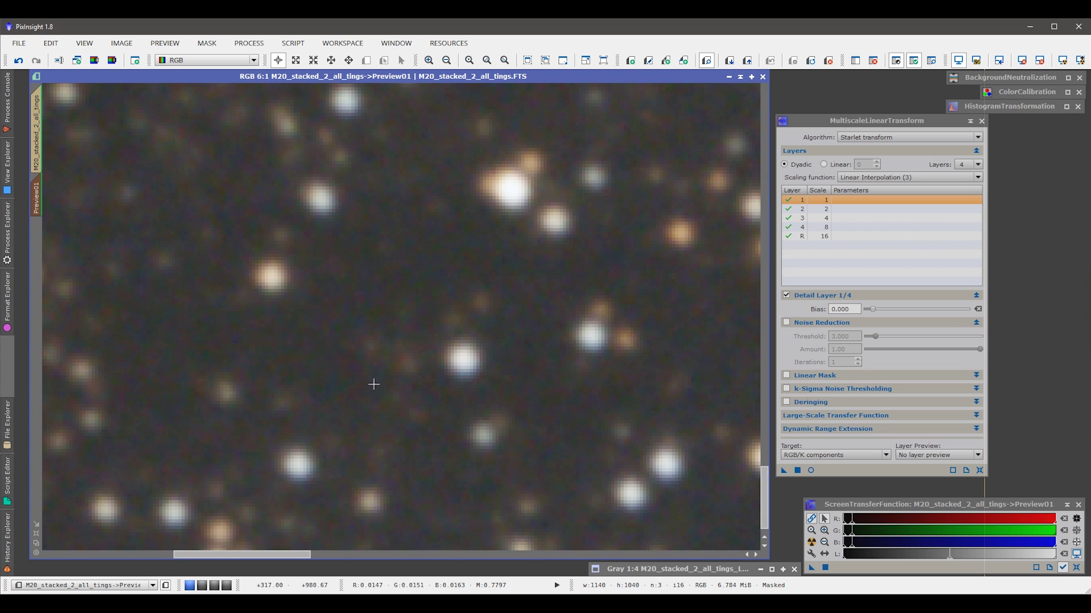
scroll(374, 386, down, 5)
scroll(367, 404, up, 2)
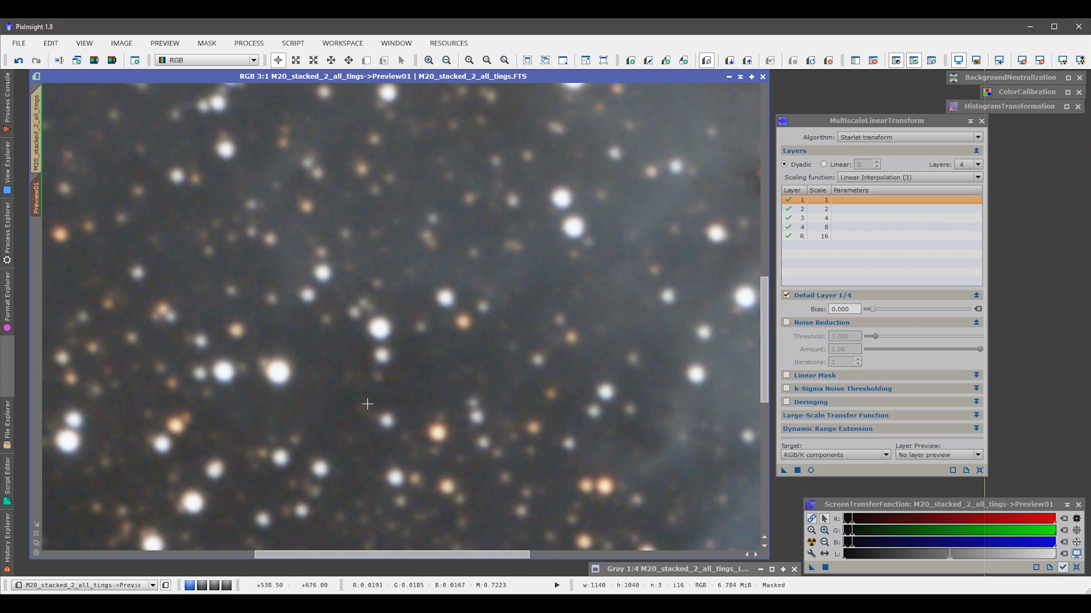
drag(353, 423, 492, 246)
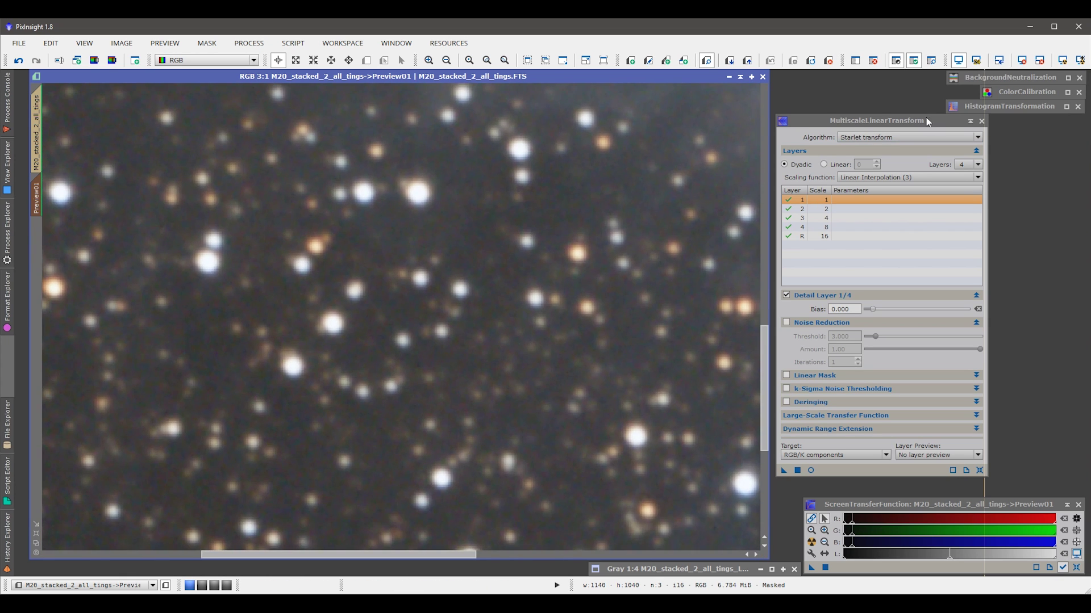
scroll(367, 470, up, 1)
drag(367, 470, 348, 226)
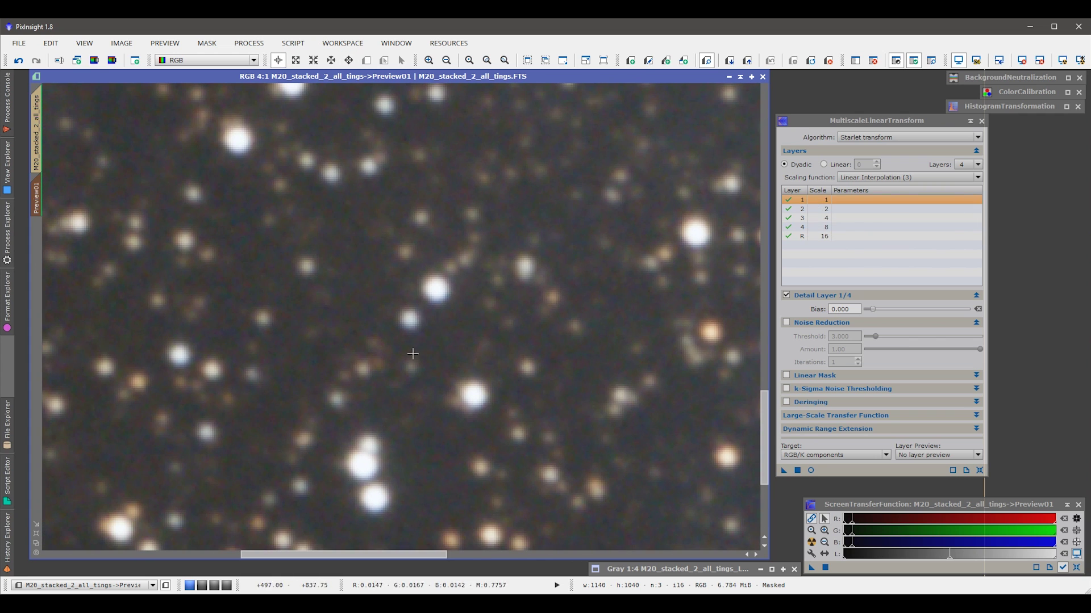
Reset the transform again and set its number of layers to 7
click(979, 470)
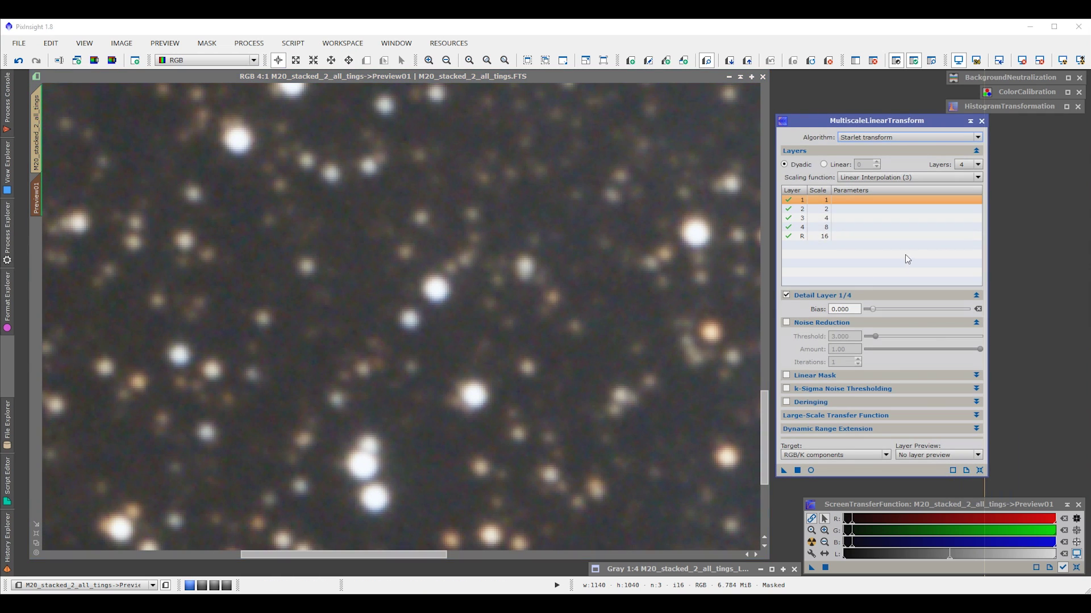
click(978, 165)
click(971, 218)
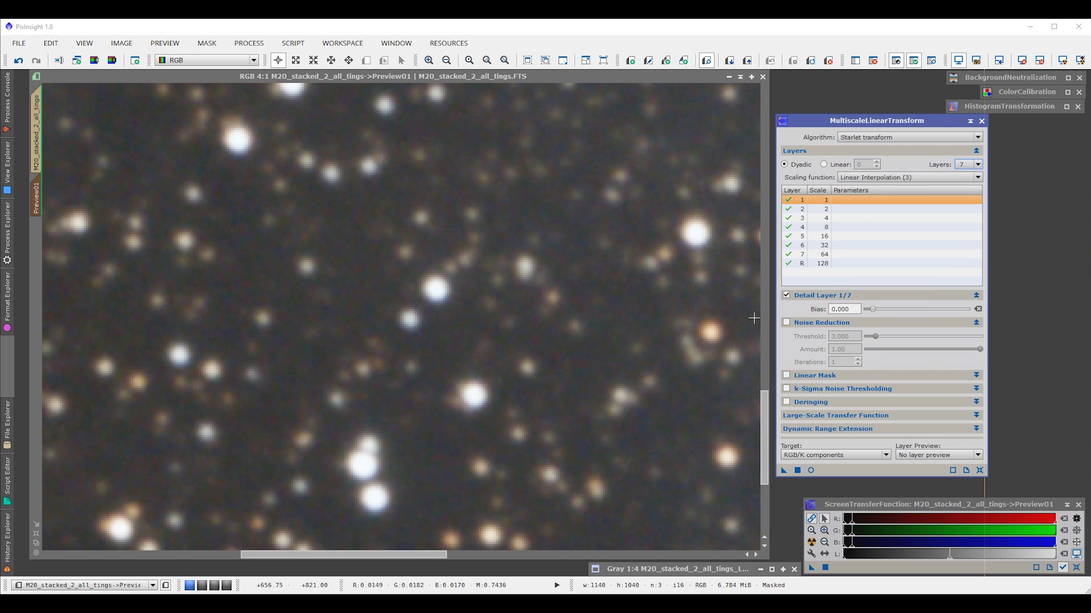
Enable noise reduction for detail layers 1 and 2 with threshold 3.000, amount 1.00 and one iteration
click(290, 422)
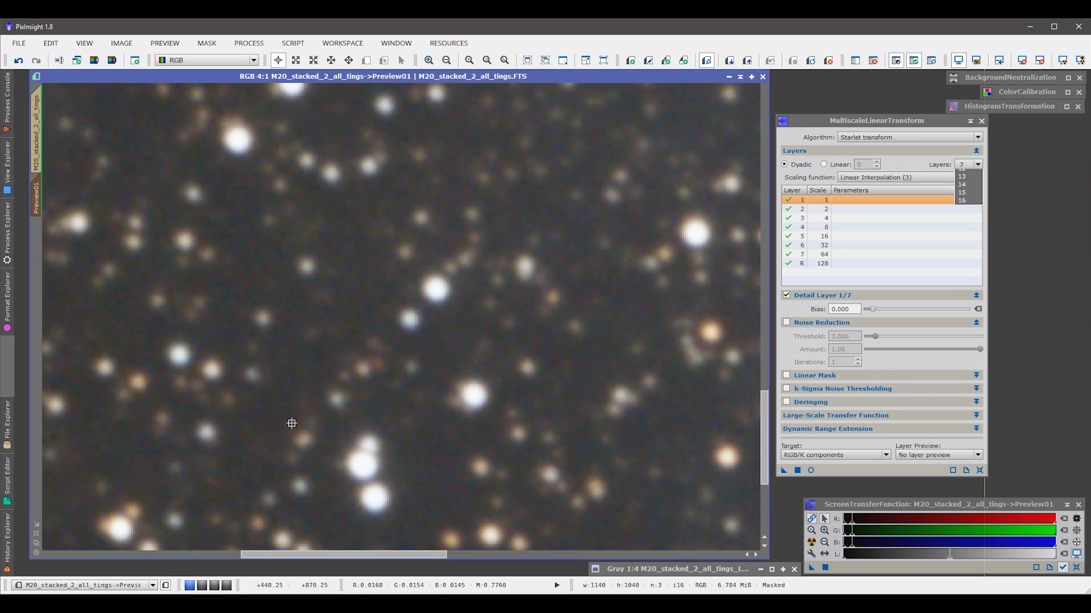
drag(227, 409, 363, 265)
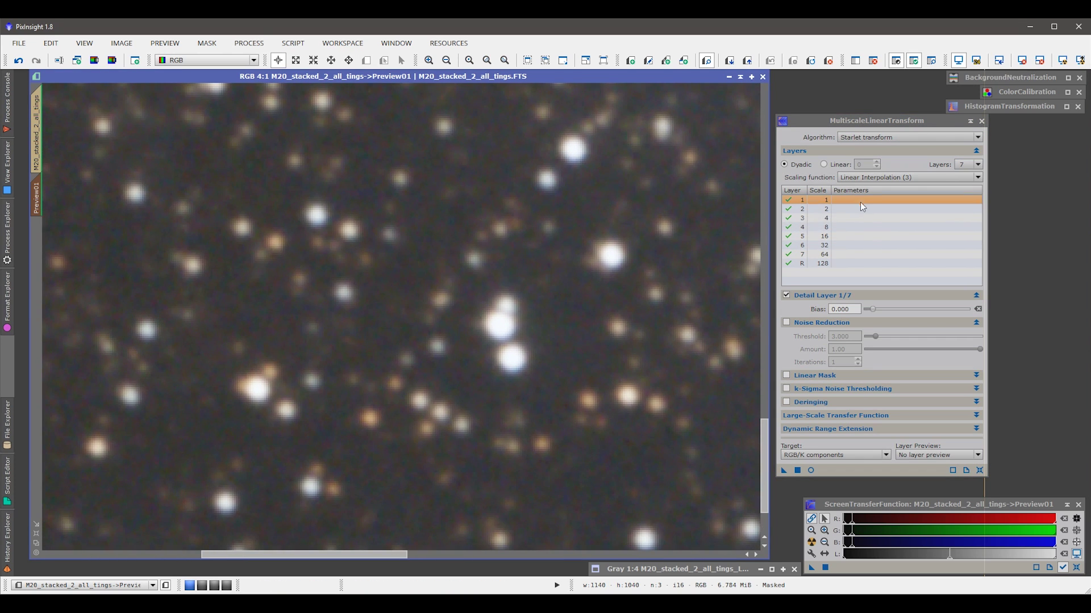
click(787, 322)
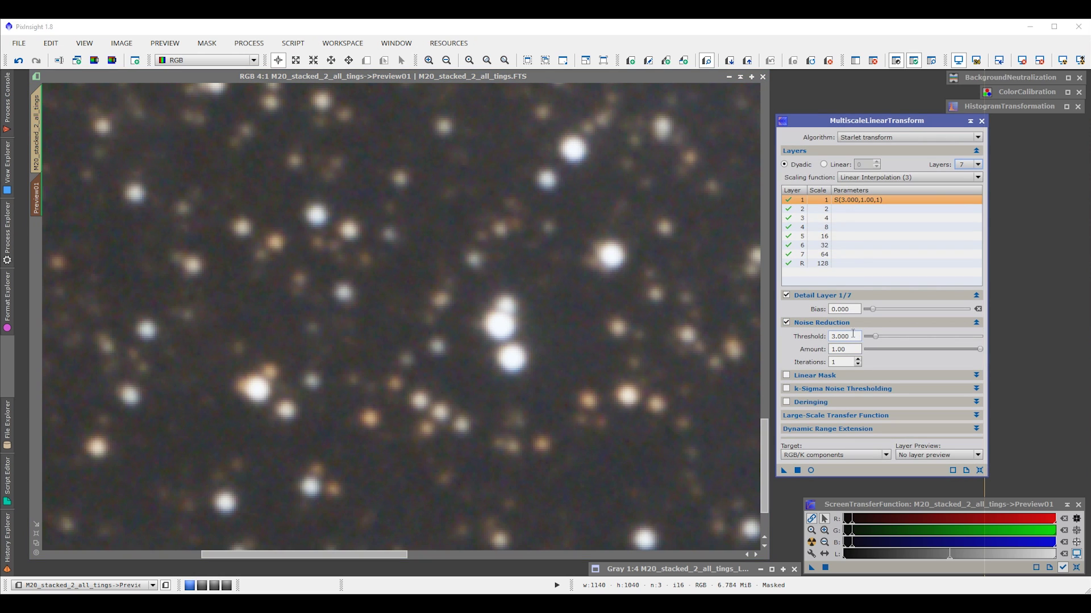
click(830, 209)
click(789, 327)
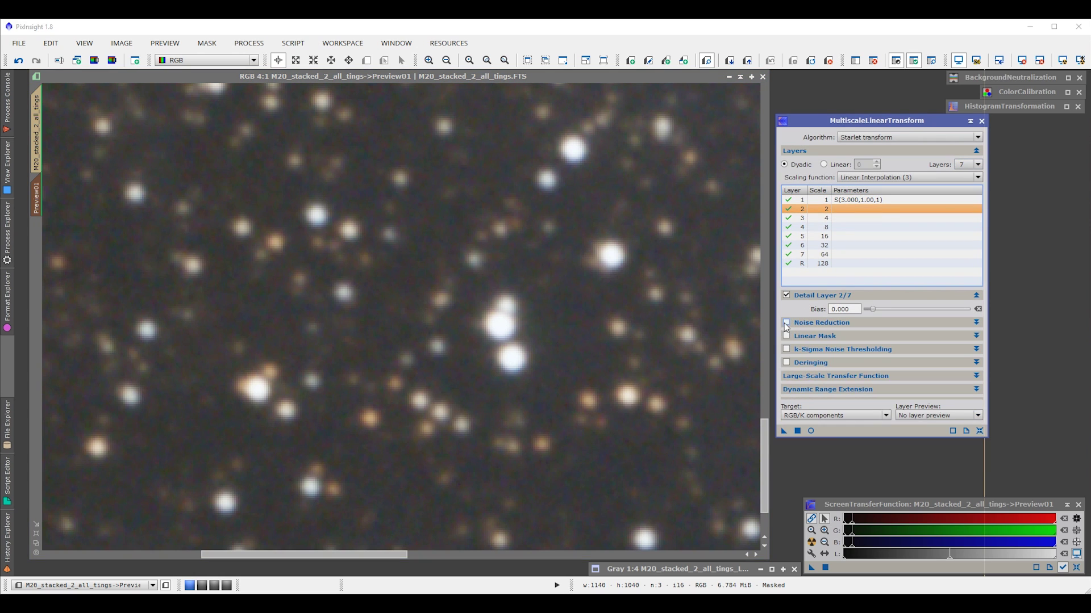
click(786, 322)
Enable noise reduction for detail layer 3 and set its threshold to 2
click(854, 217)
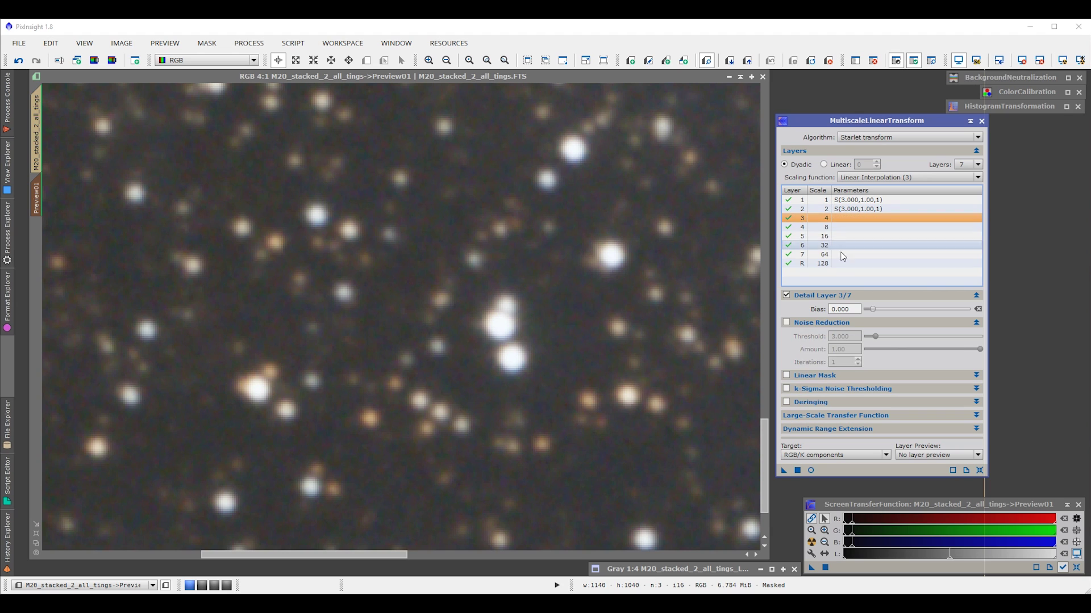
click(792, 323)
drag(858, 336, 842, 336)
text(2)
key(Return)
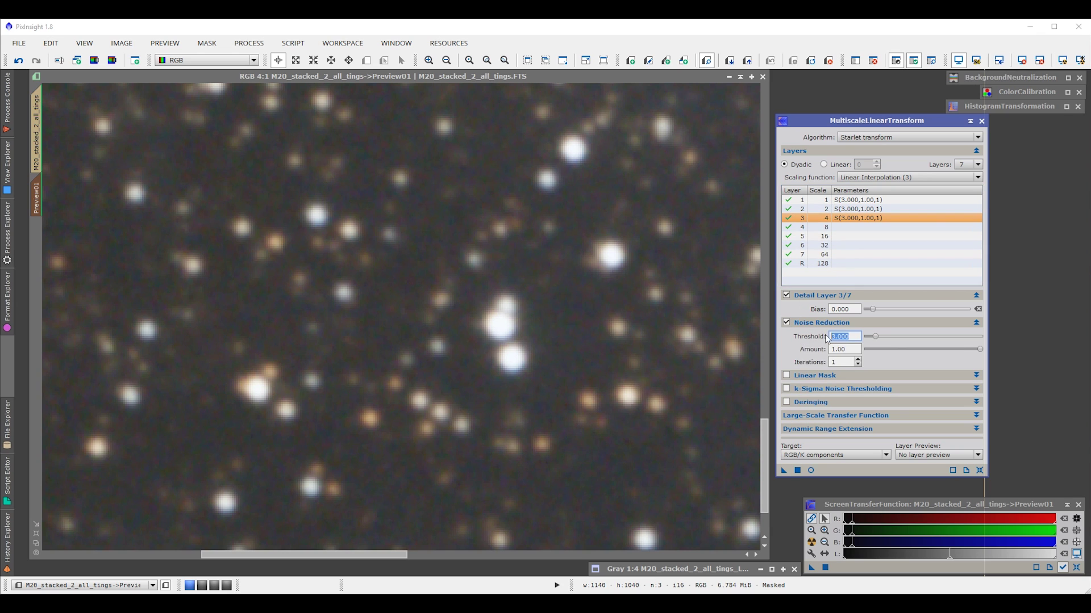
Enable noise reduction for detail layer 4 and set its threshold to 1
click(852, 227)
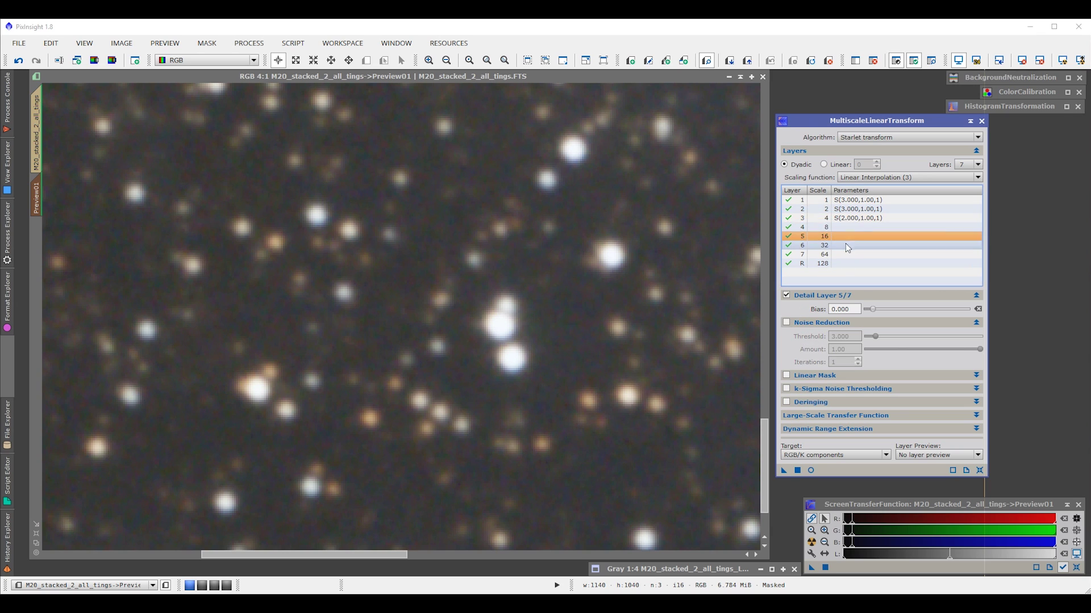
click(789, 325)
double_click(835, 336)
text(1)
key(Return)
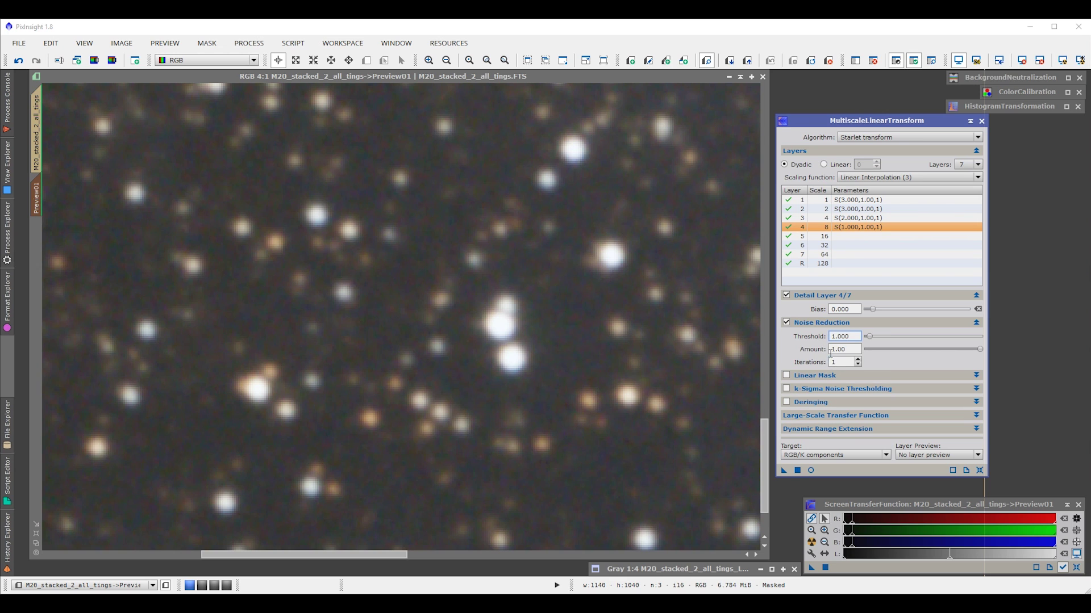
Set the transform's target to Chrominance (restore CIE Y) and apply it to Preview01
click(523, 415)
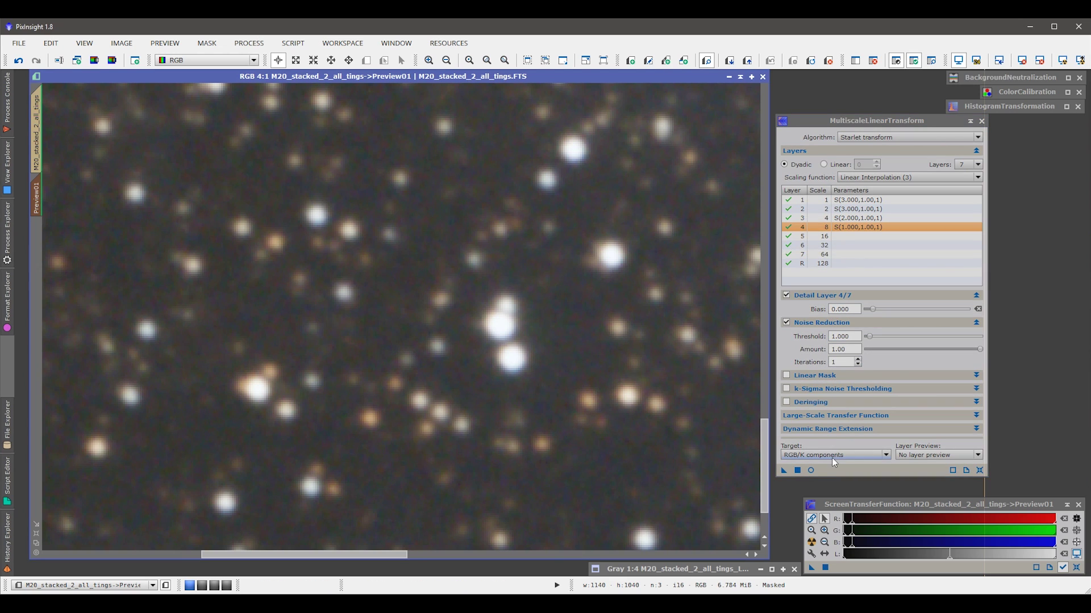
click(798, 454)
click(802, 479)
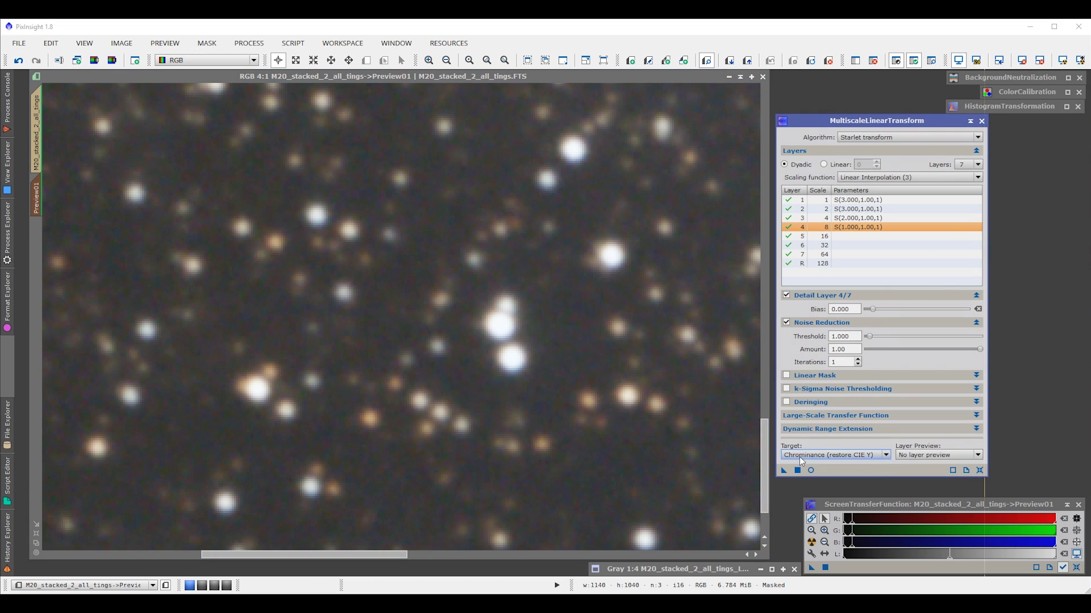
drag(785, 474, 515, 438)
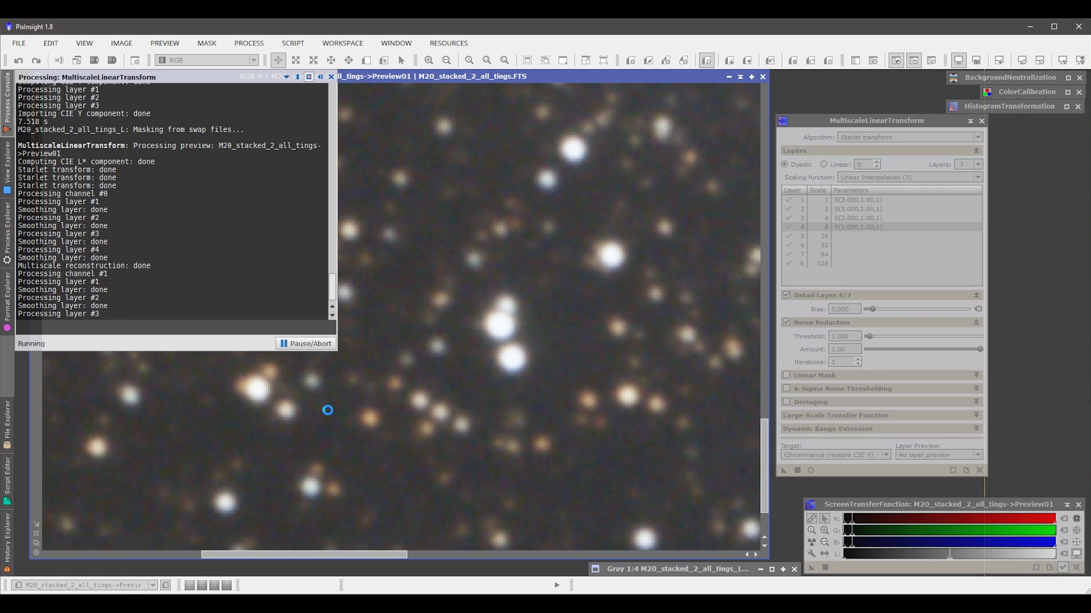
Examine the preview's dark background and stars for remaining color noise at magnifications up to 5:1
scroll(348, 418, down, 3)
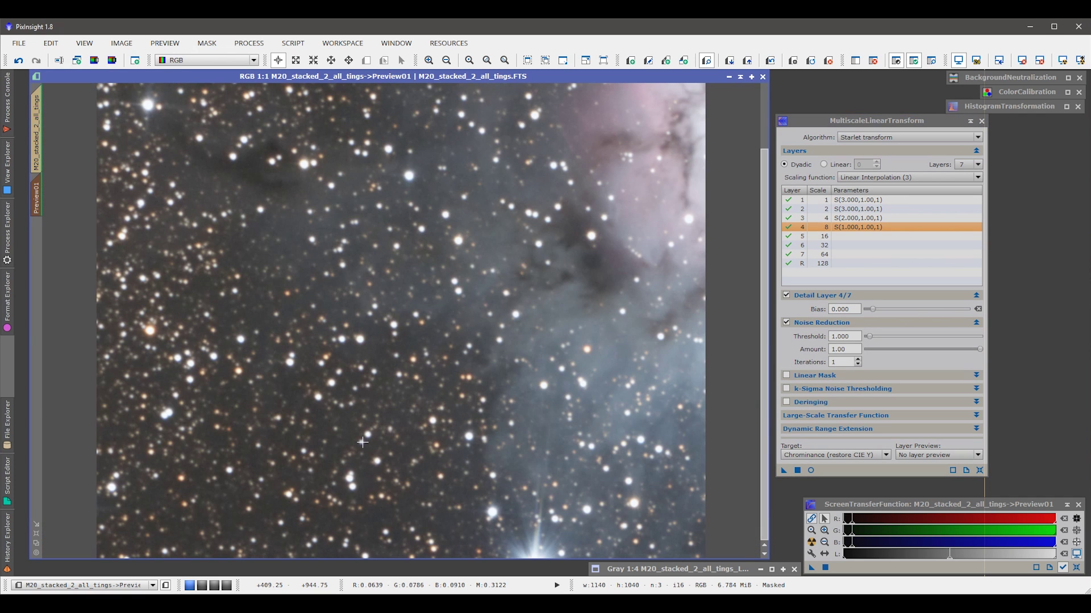
scroll(362, 442, down, 1)
scroll(363, 442, up, 1)
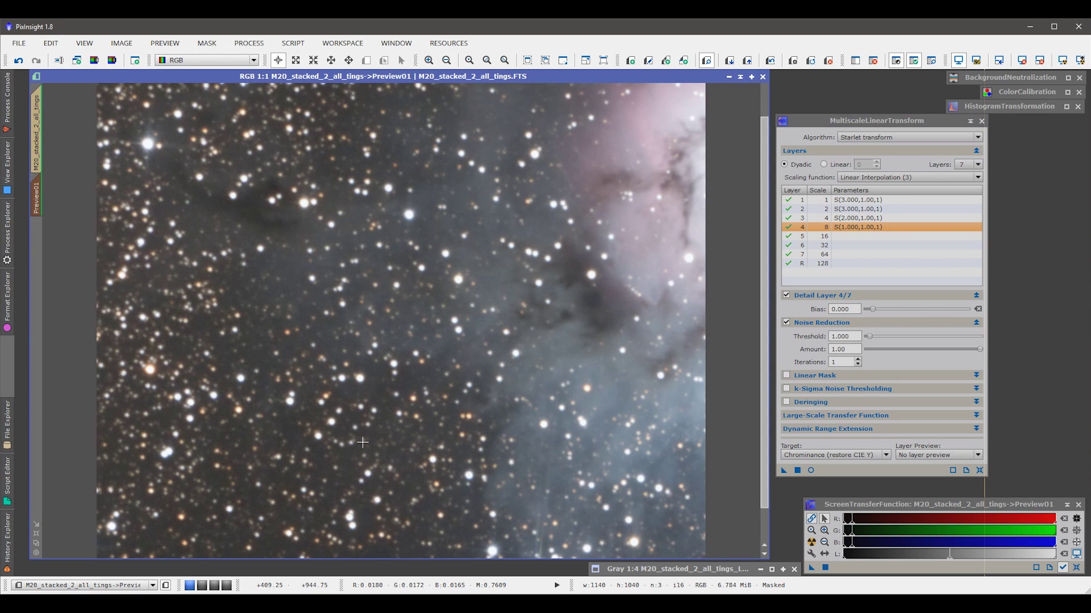
scroll(362, 442, up, 3)
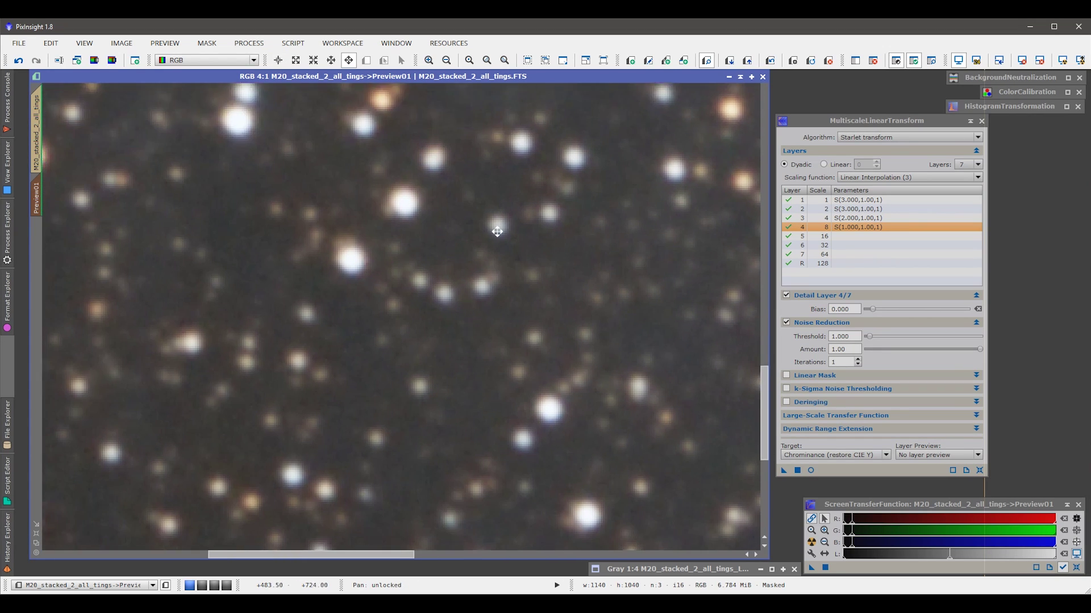
drag(494, 238, 487, 295)
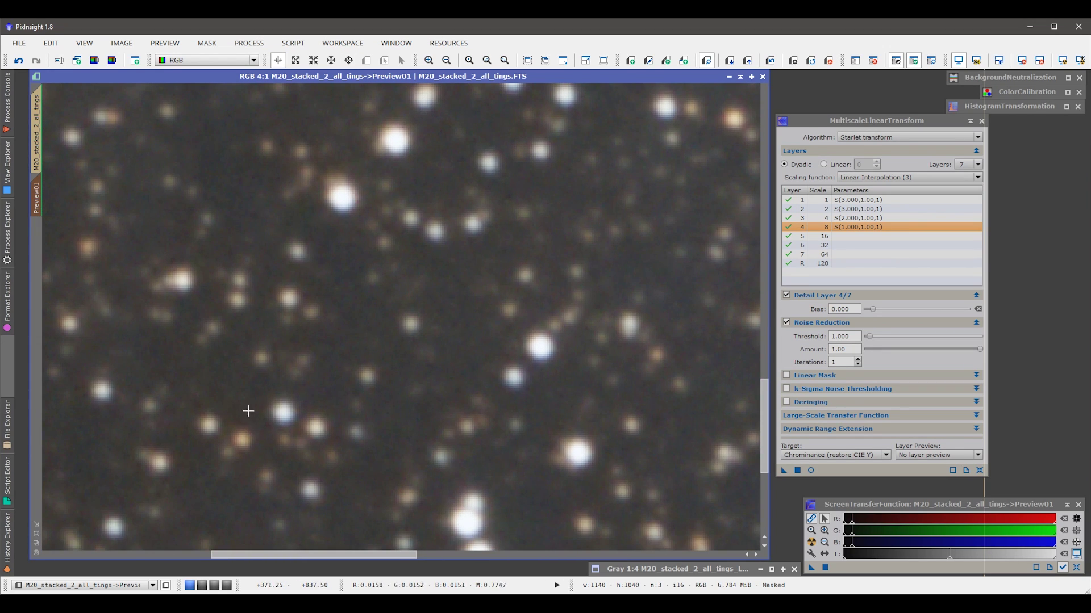
scroll(253, 412, up, 1)
drag(243, 436, 414, 343)
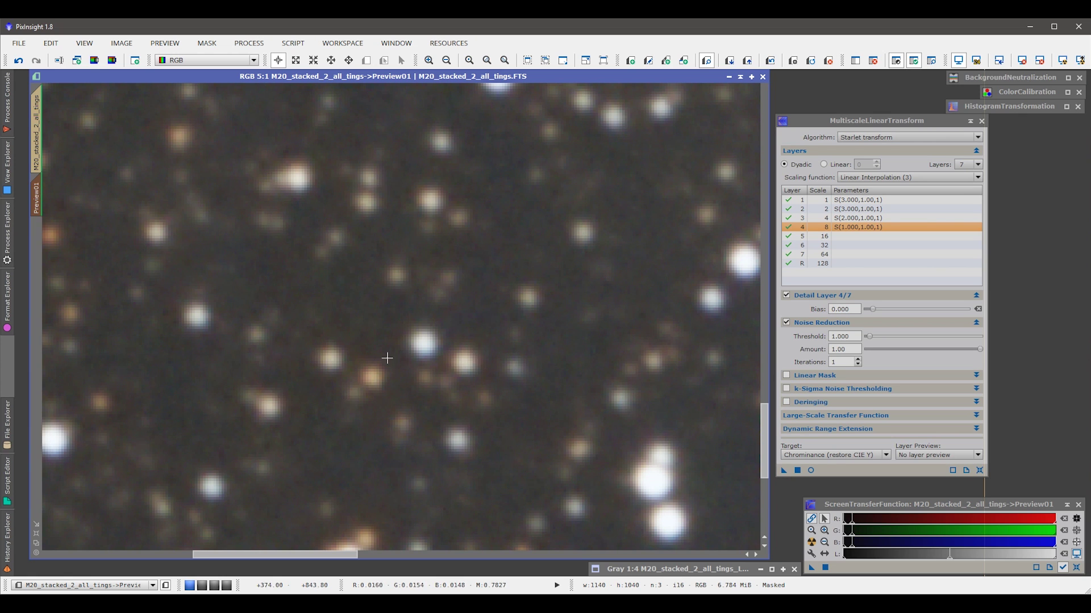
scroll(386, 358, down, 5)
scroll(377, 355, up, 1)
scroll(376, 355, up, 1)
scroll(408, 356, down, 1)
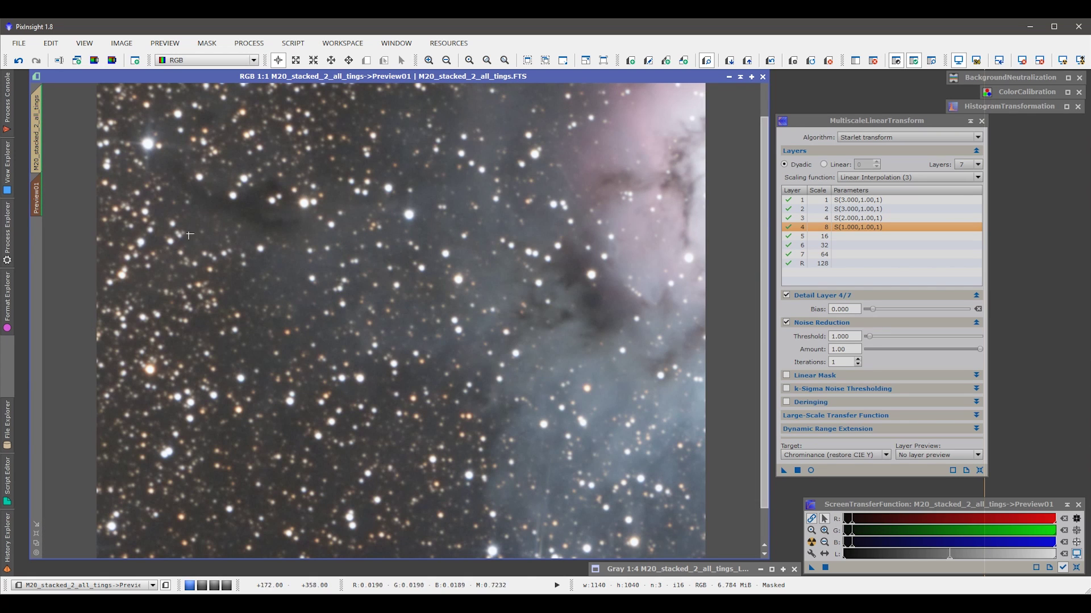
Apply the chrominance noise reduction to the full M20_stacked_2_all_tings image and collapse the MultiscaleLinearTransform window beneath the other parked processes
click(38, 141)
click(785, 472)
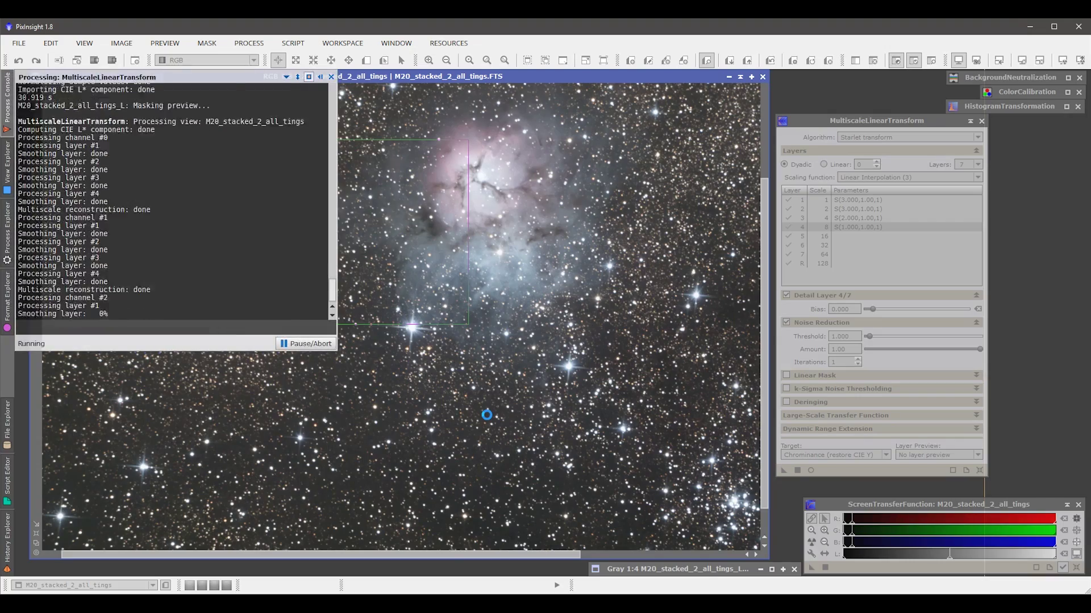
scroll(502, 382, down, 1)
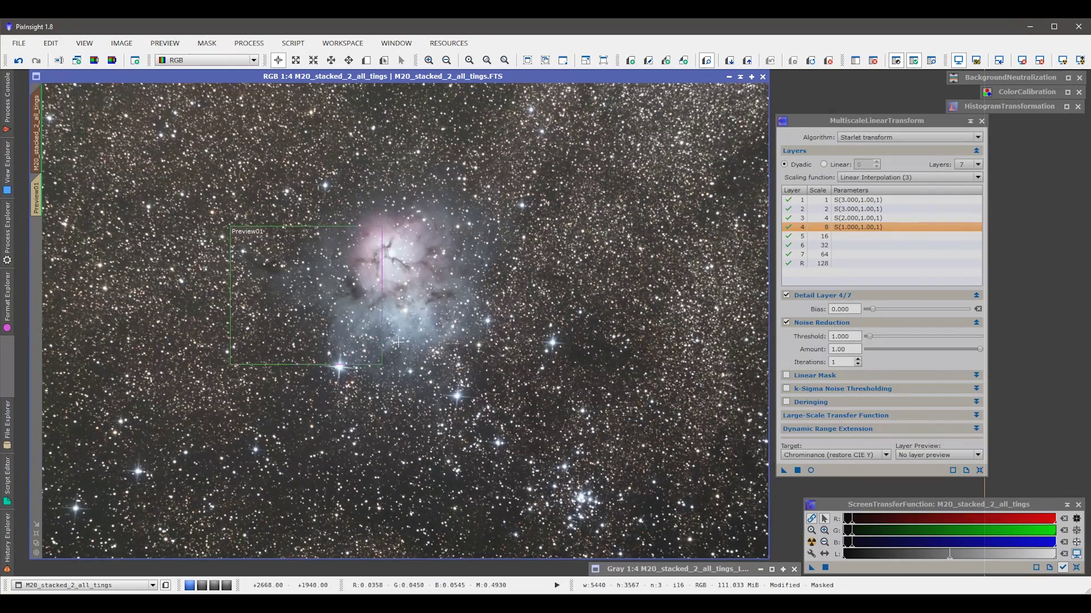
click(970, 121)
drag(872, 294, 1005, 121)
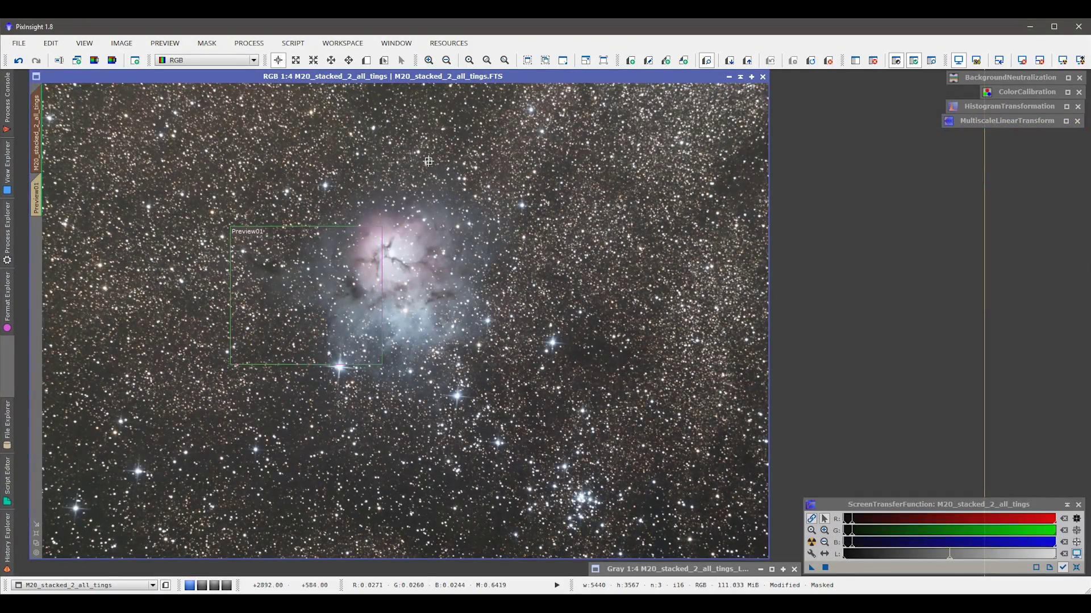
Delete the preview and remove the mask from the M20 image
click(830, 61)
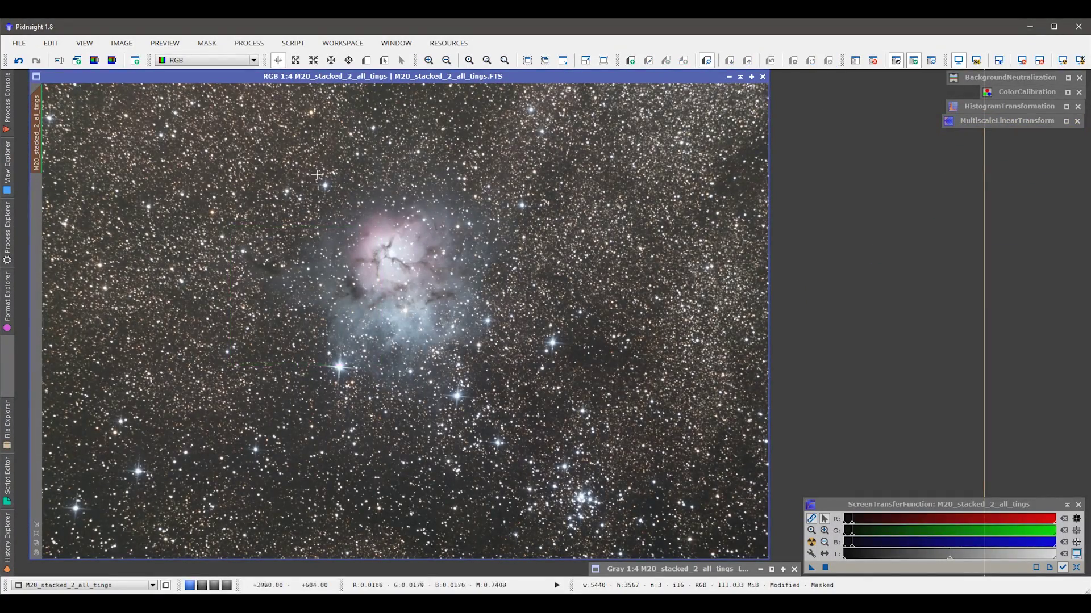
click(207, 43)
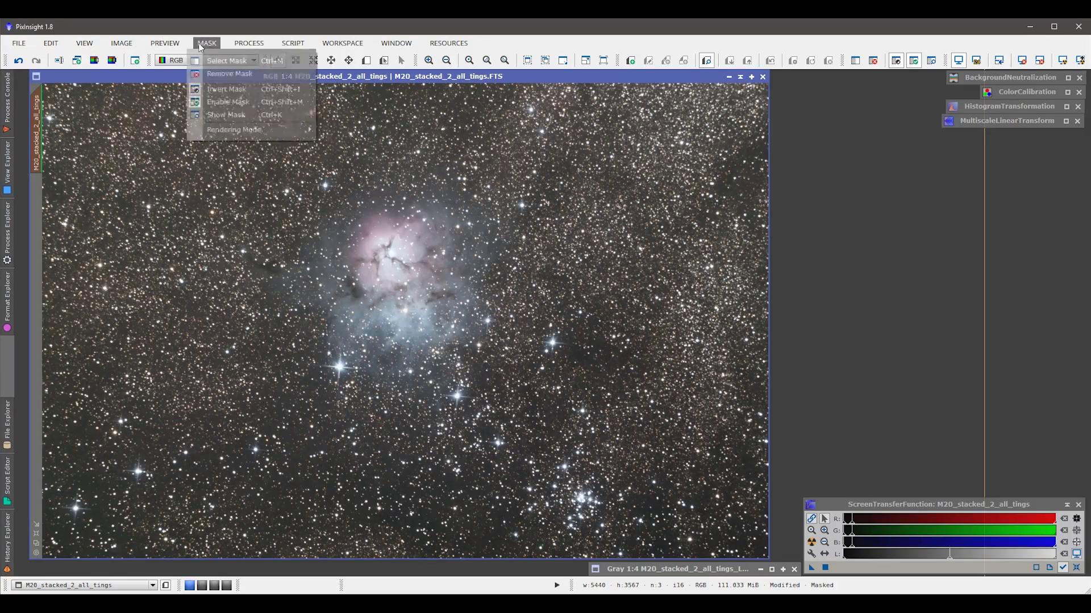
click(222, 73)
Examine the denoised nebula and star field up to 1:1, and compare the image without and with the automatic screen stretch
scroll(396, 284, up, 2)
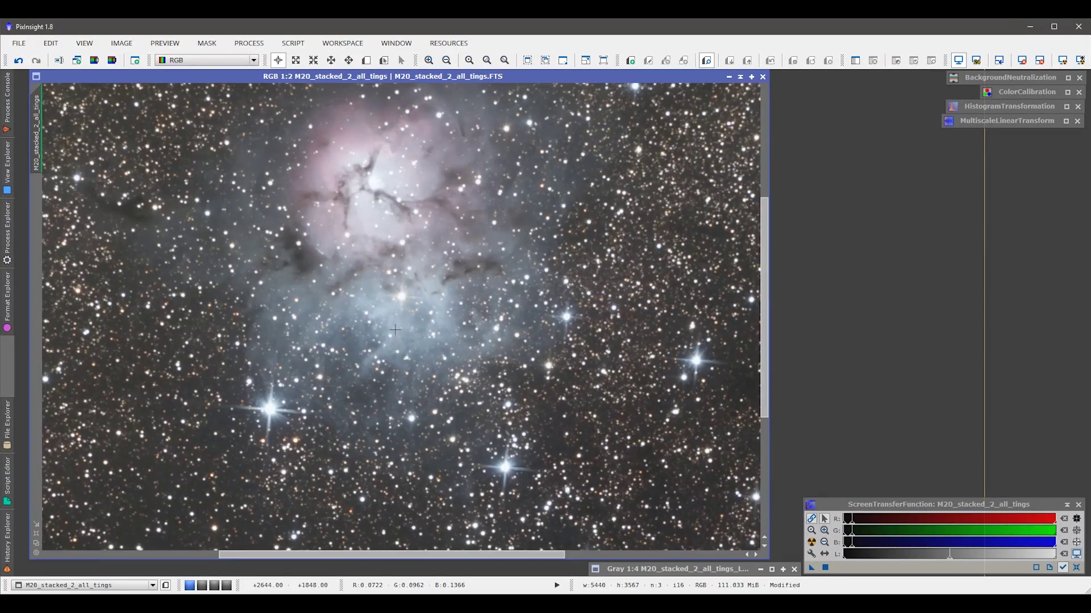
scroll(395, 329, up, 1)
scroll(310, 245, down, 4)
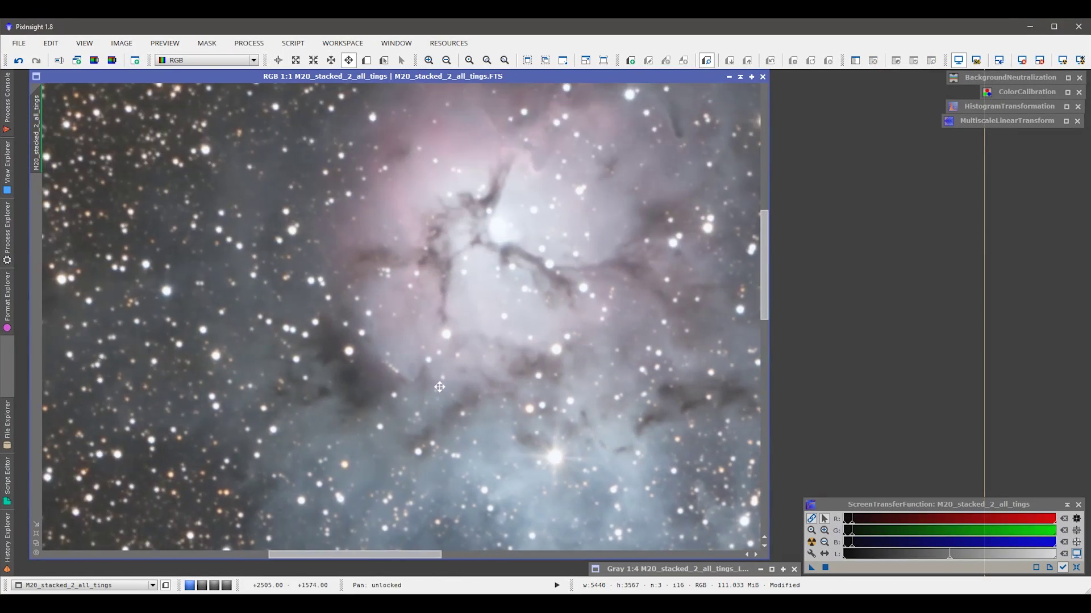
scroll(242, 450, up, 4)
drag(242, 450, 370, 355)
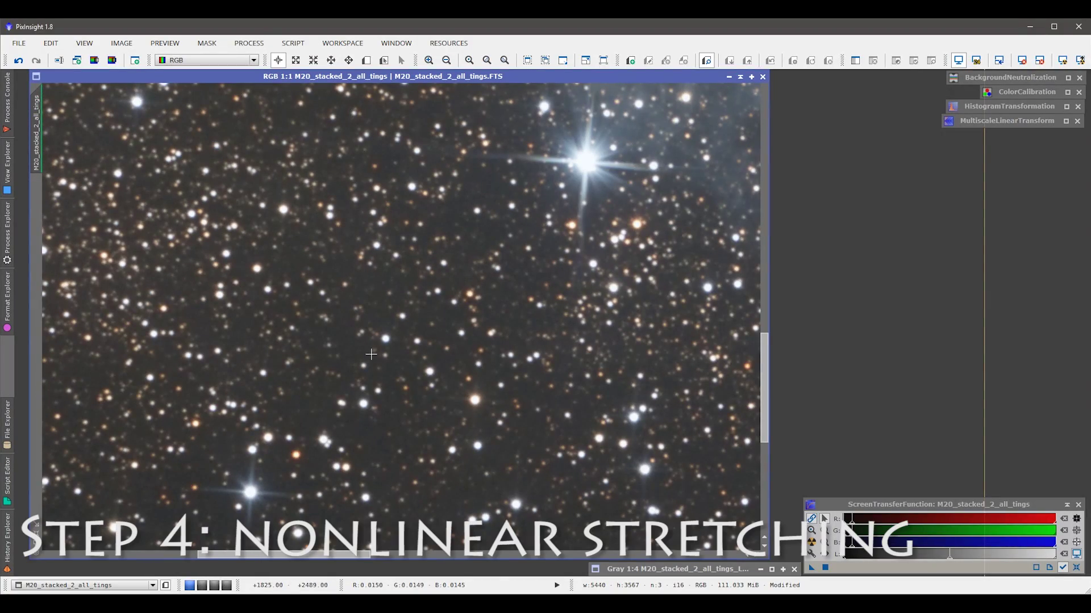
scroll(530, 386, down, 2)
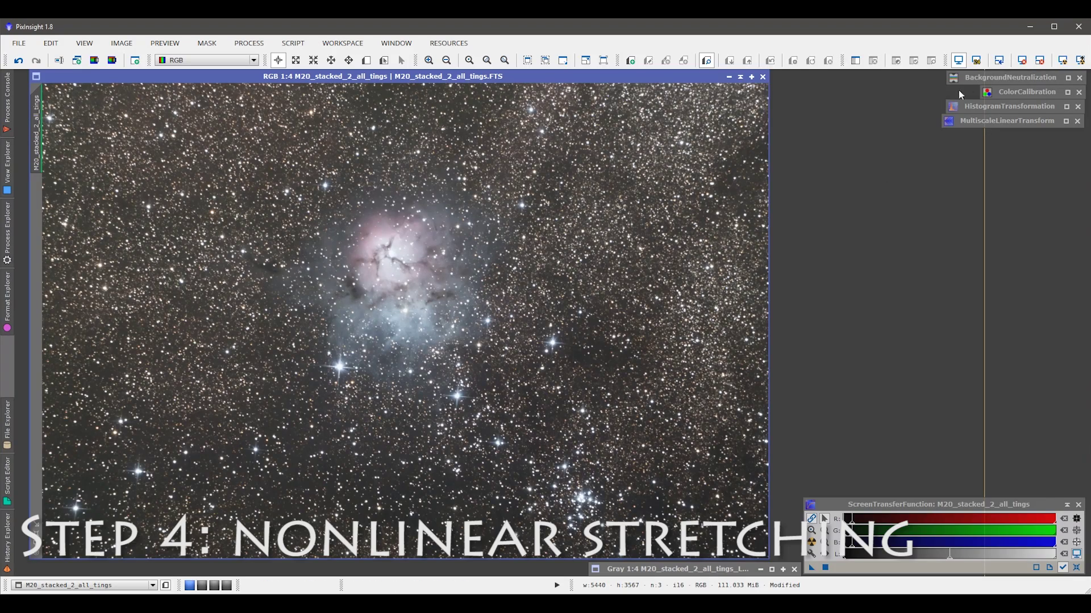
click(1022, 66)
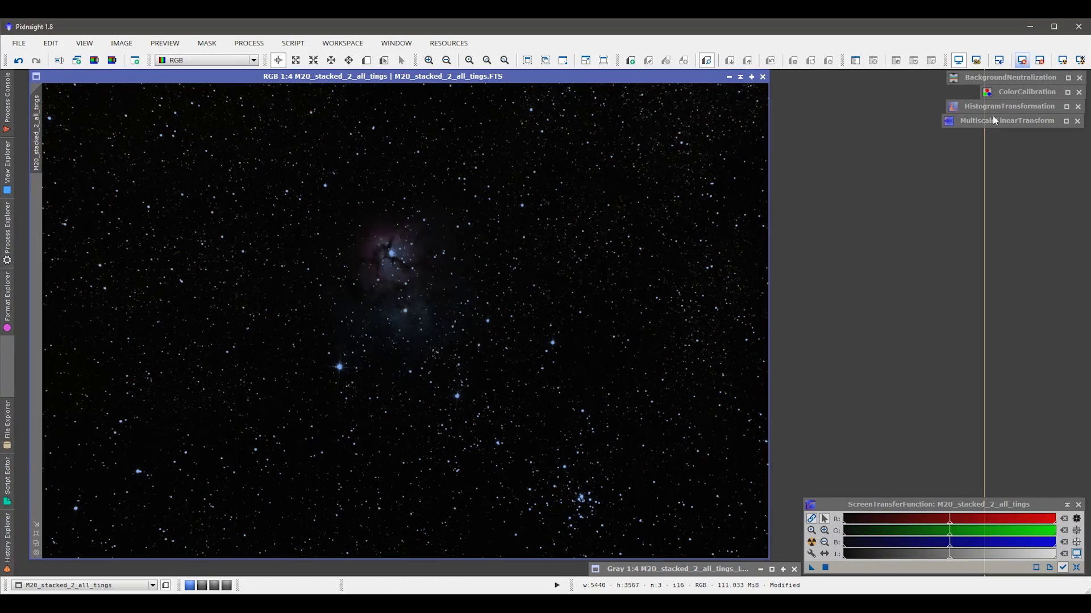
click(811, 542)
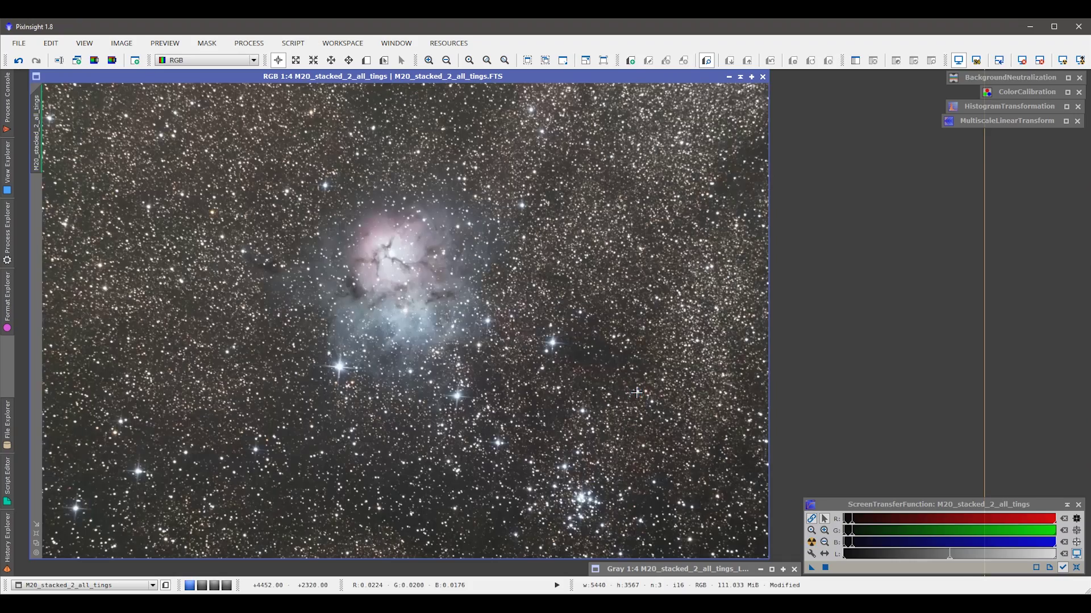
Reset HistogramTransformation, select M20_stacked_2_all_tings as its view, and transfer the ScreenTransferFunction stretch to it
double_click(989, 107)
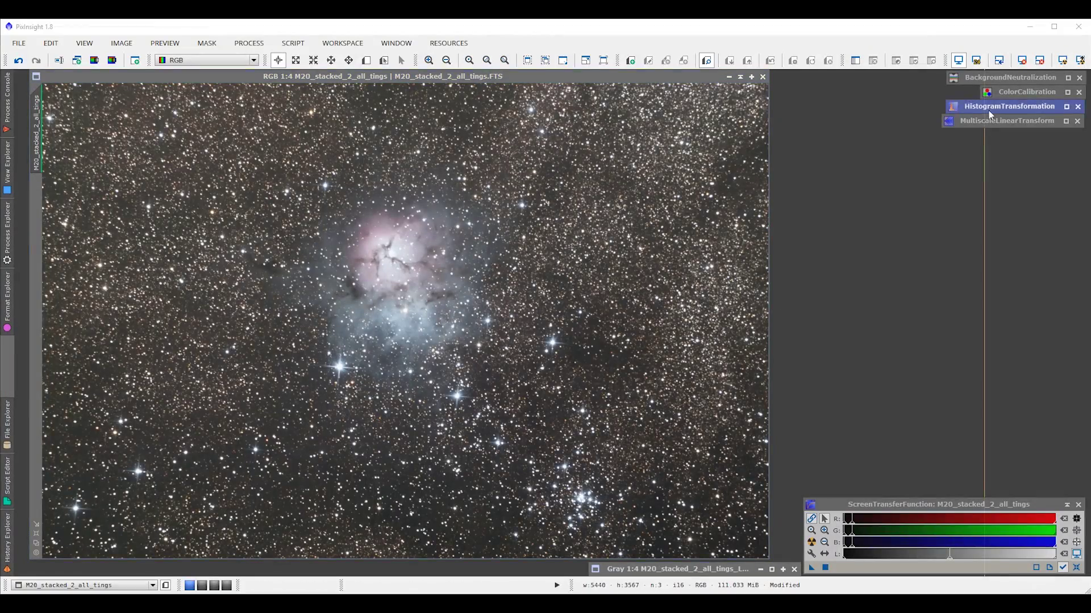
click(1076, 447)
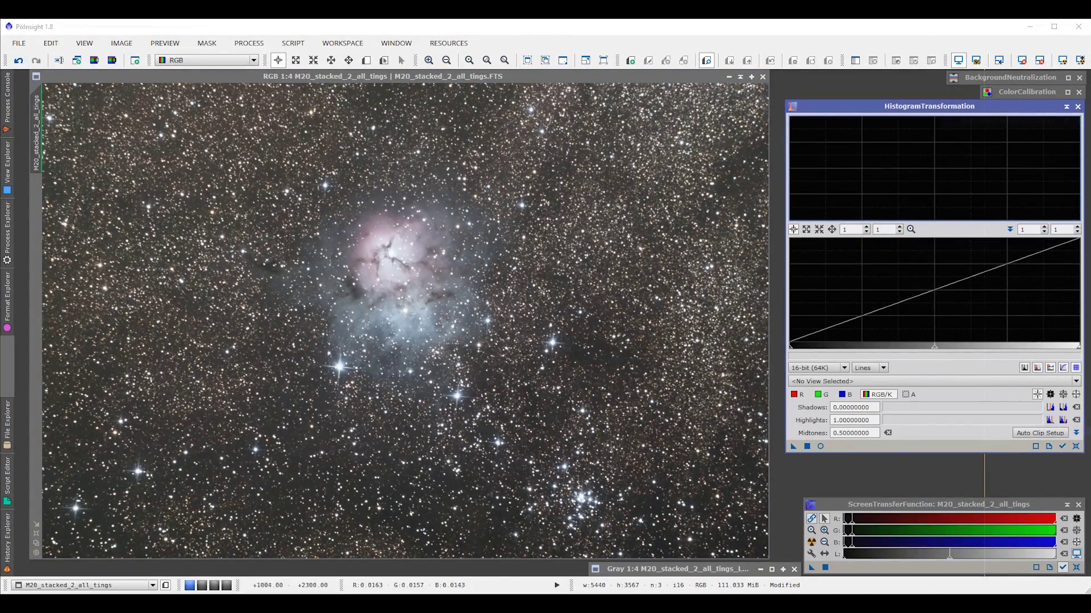
click(830, 382)
click(833, 400)
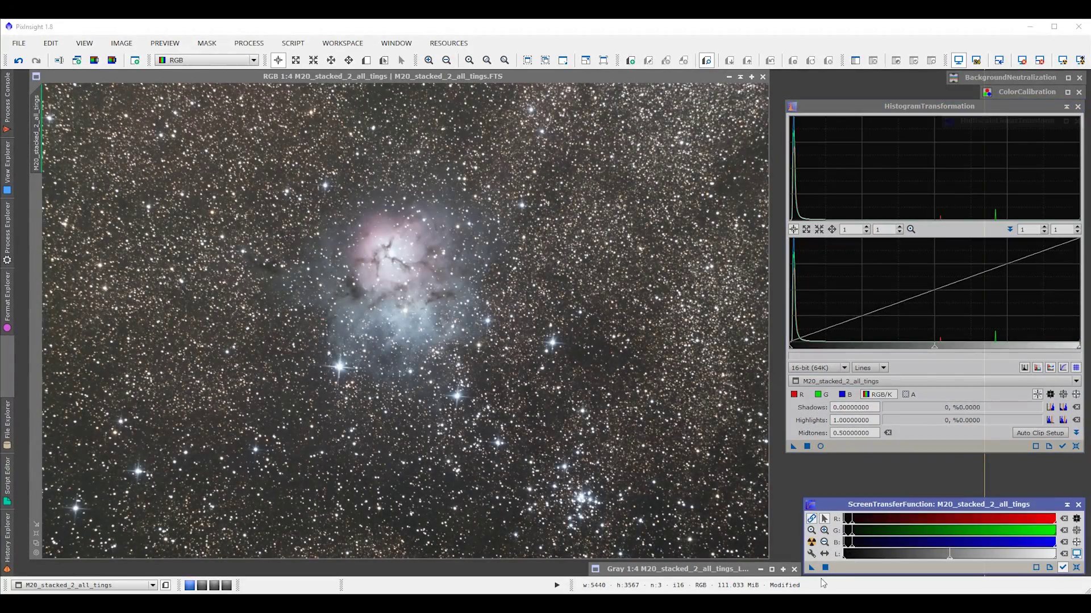
drag(811, 567, 833, 452)
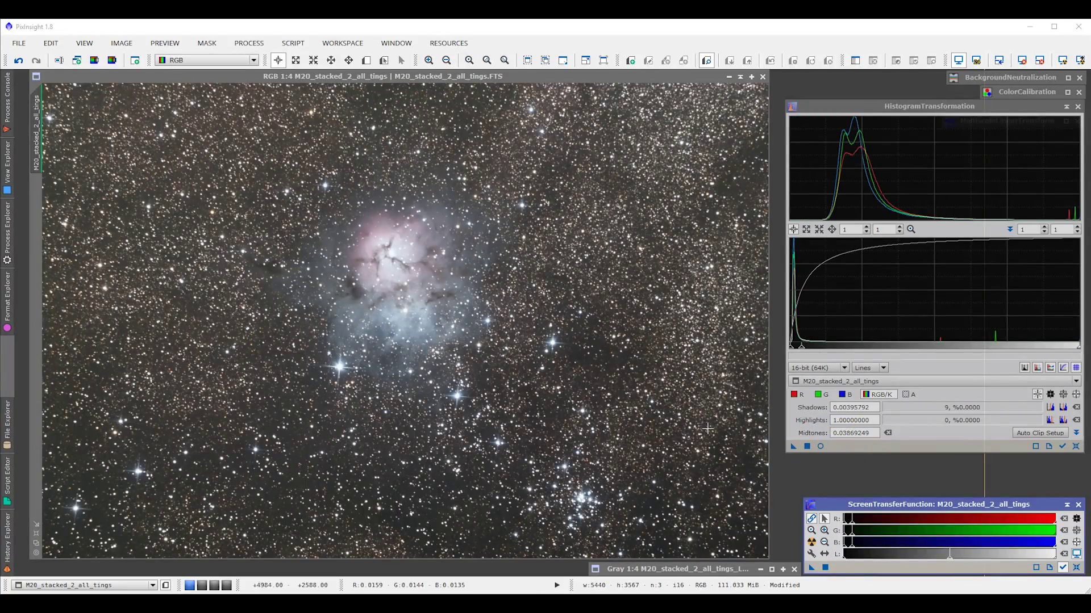
Open the HistogramTransformation real-time preview for the M20 image and enlarge its window
click(540, 372)
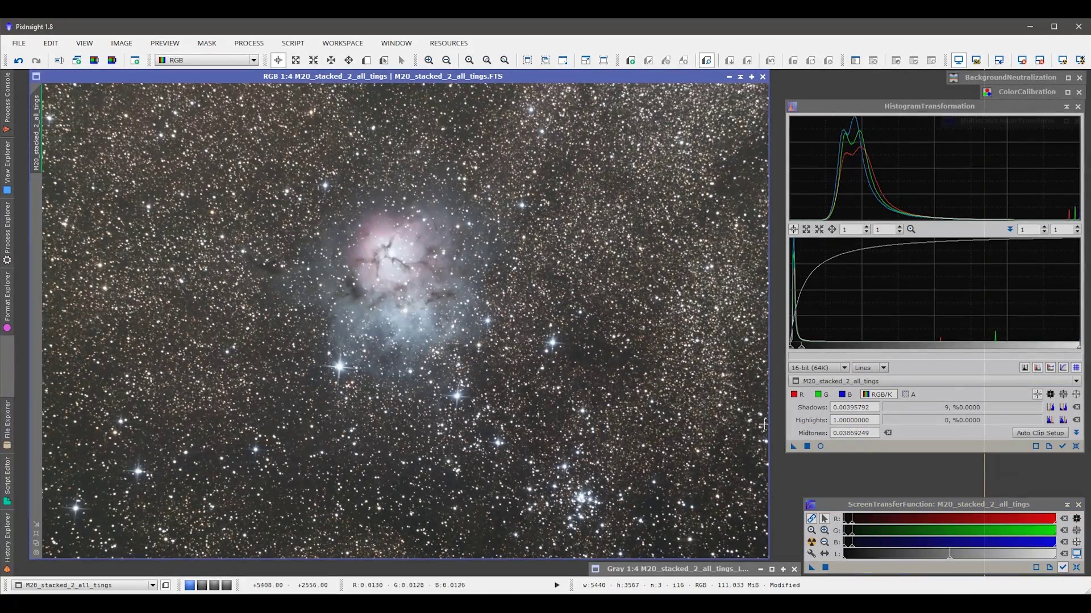
click(822, 446)
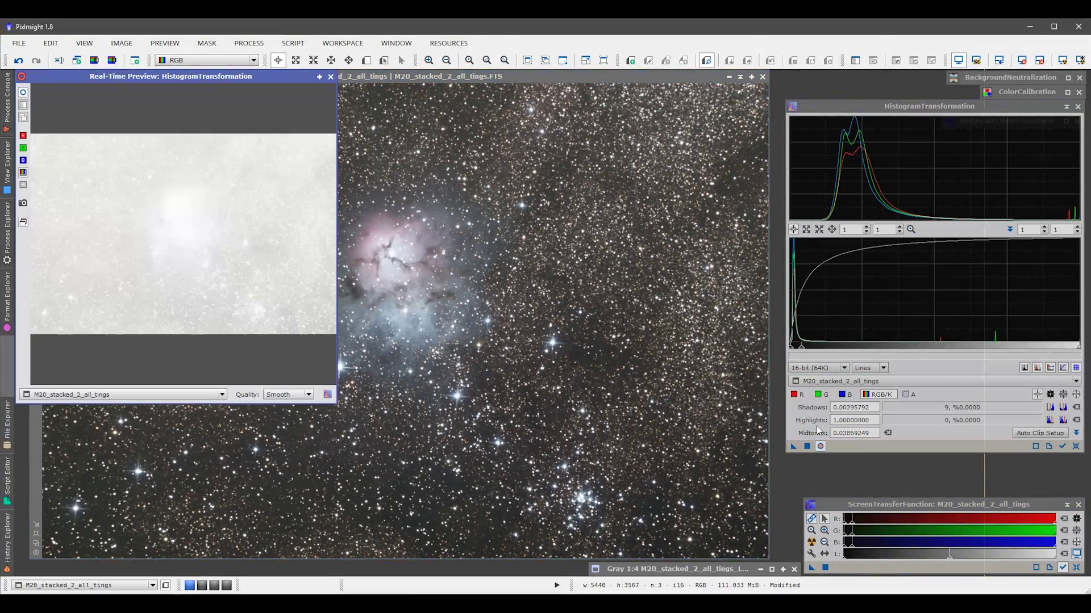
drag(344, 401, 697, 540)
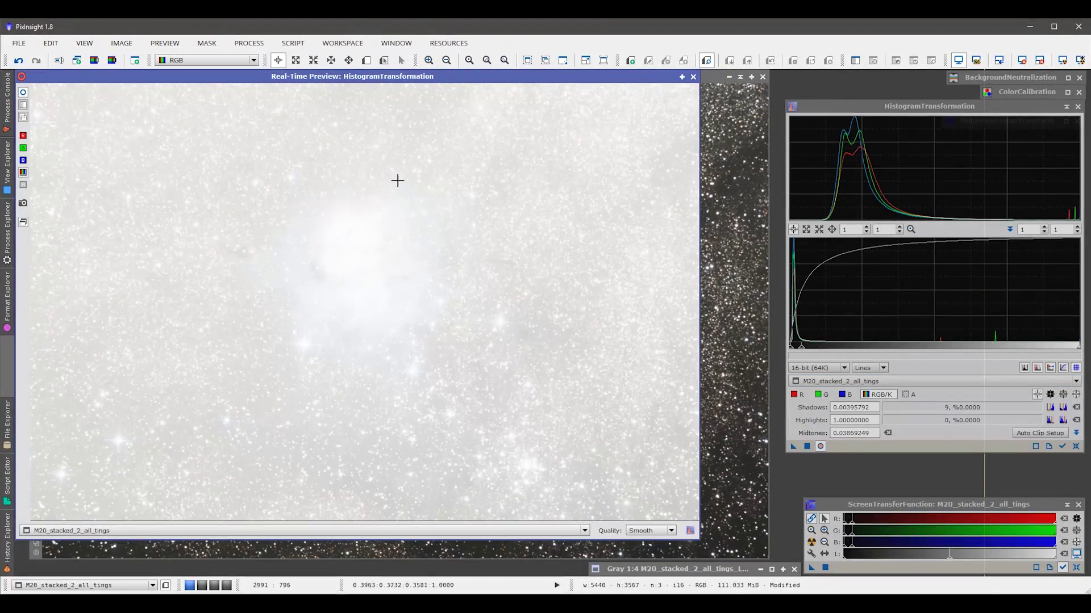
Move the real-time preview window clear of the HistogramTransformation settings and reset the M20 image's screen stretch
drag(485, 82, 526, 83)
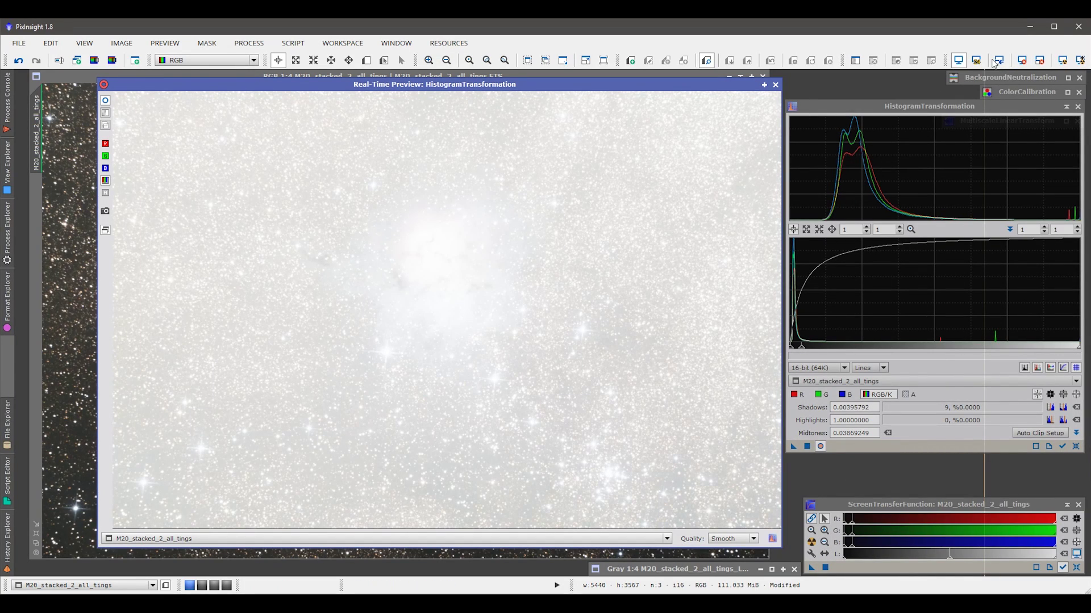
click(1023, 63)
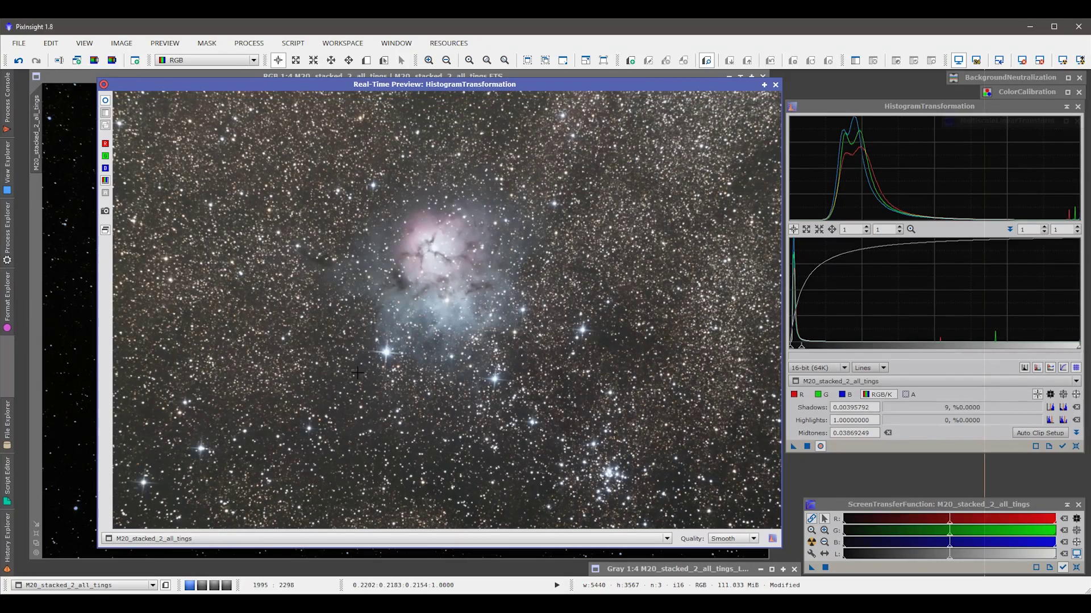
Raise the HistogramTransformation shadows clipping point to about 0.0061, just before the rise of the histogram peak
scroll(825, 335, up, 12)
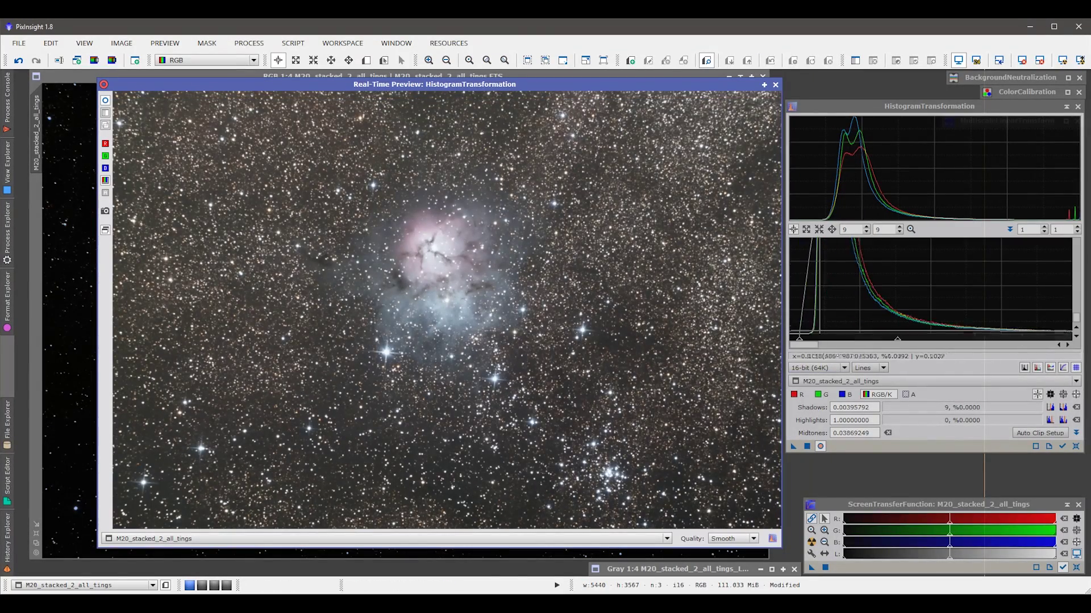
scroll(893, 284, down, 3)
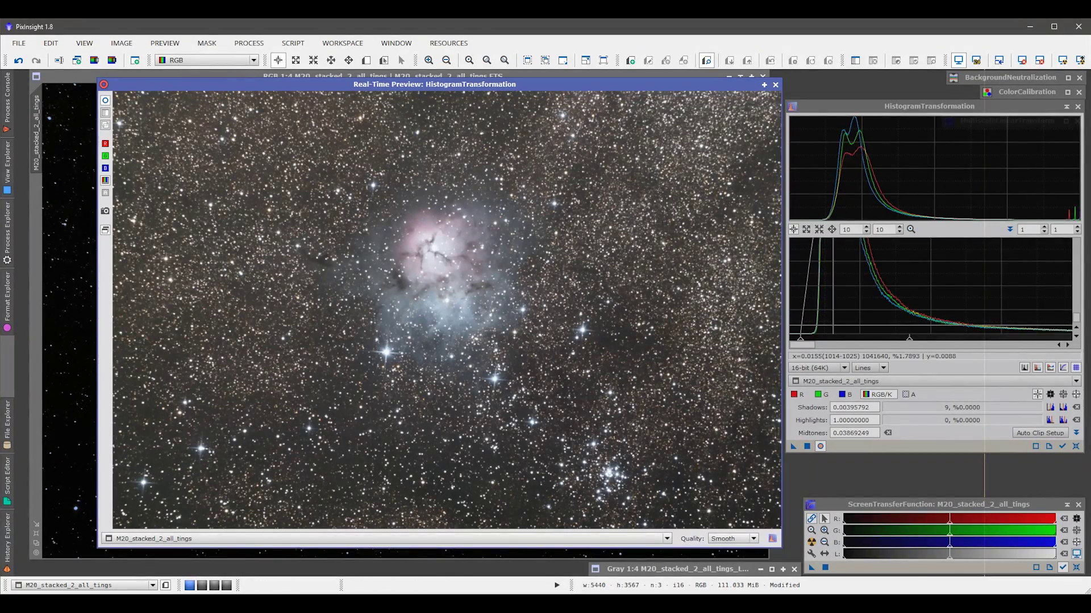
scroll(833, 326, up, 2)
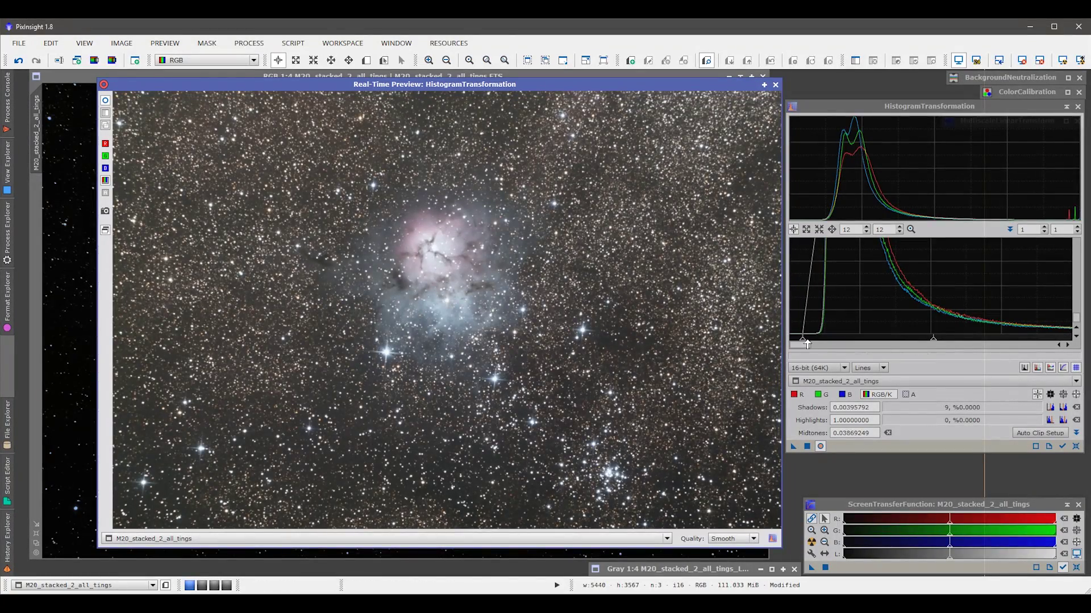
scroll(807, 284, up, 10)
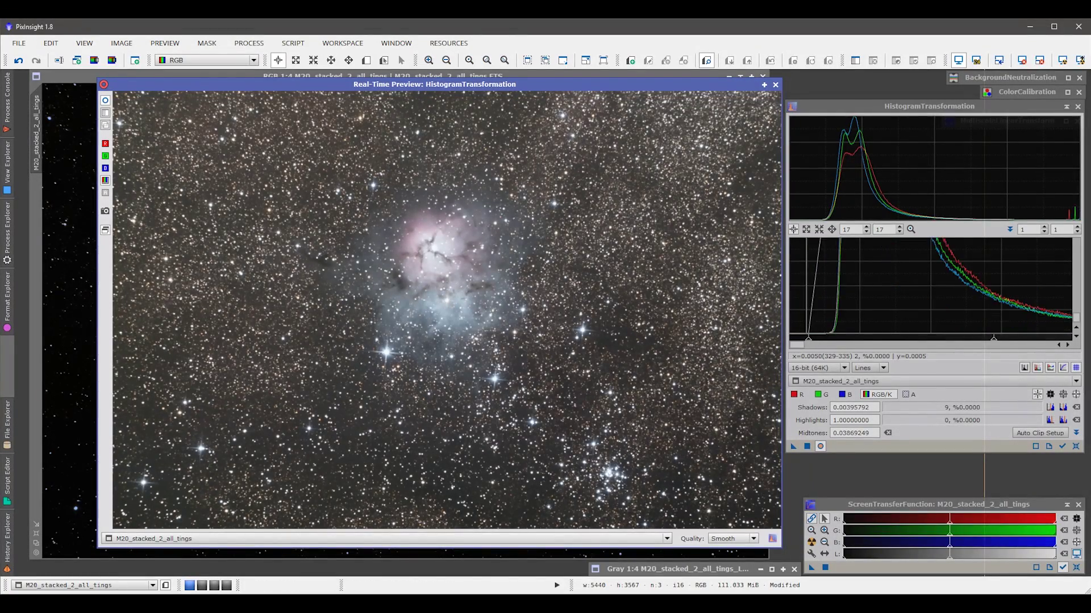
scroll(832, 318, up, 4)
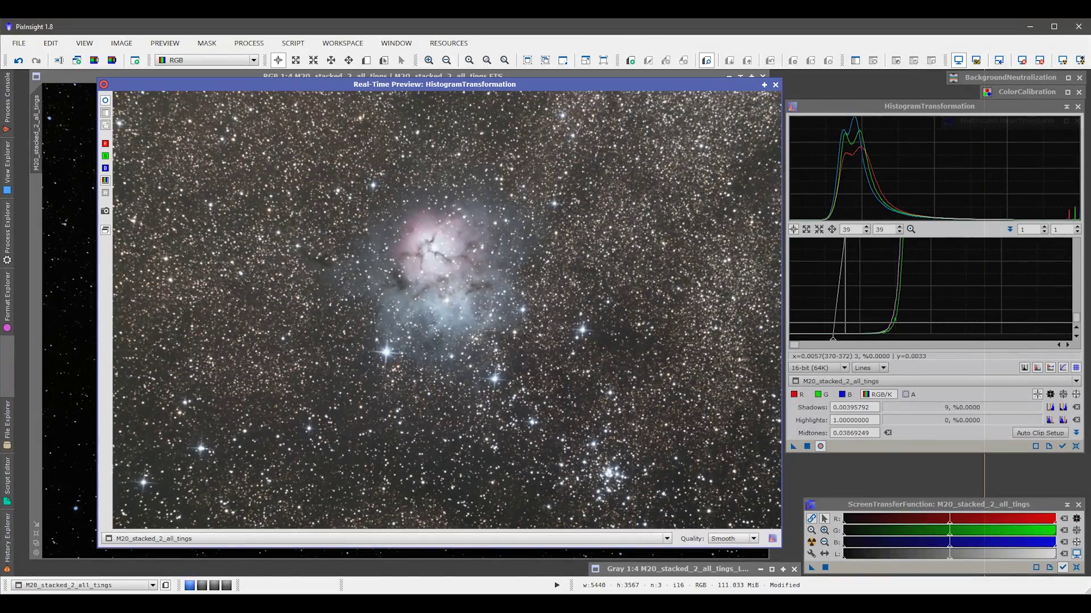
click(833, 341)
drag(833, 341, 864, 341)
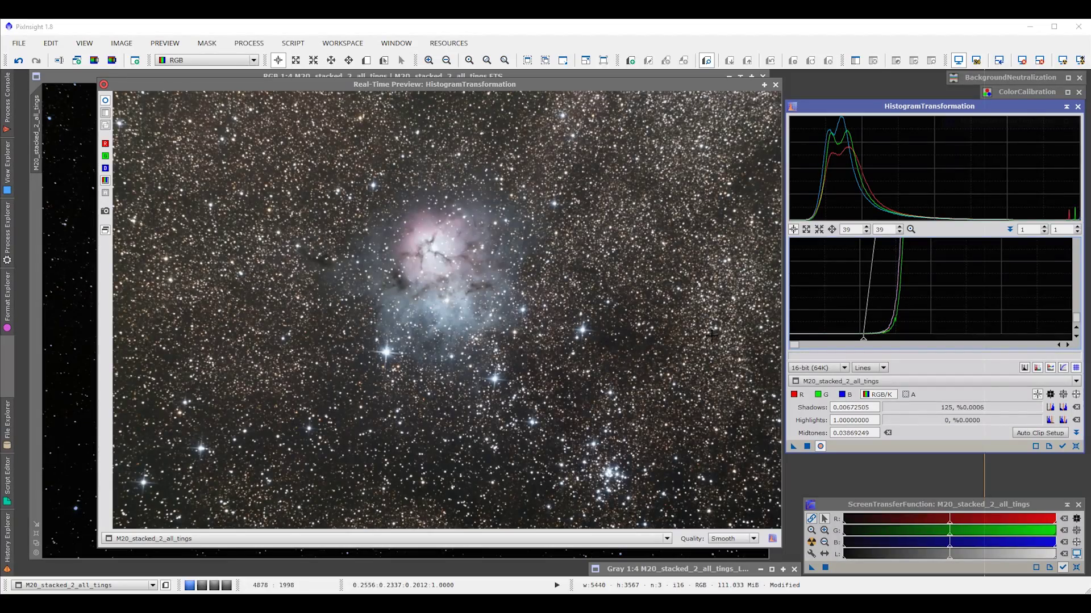
mouse_move(863, 343)
mouse_down()
mouse_move(835, 343)
mouse_move(856, 343)
mouse_up()
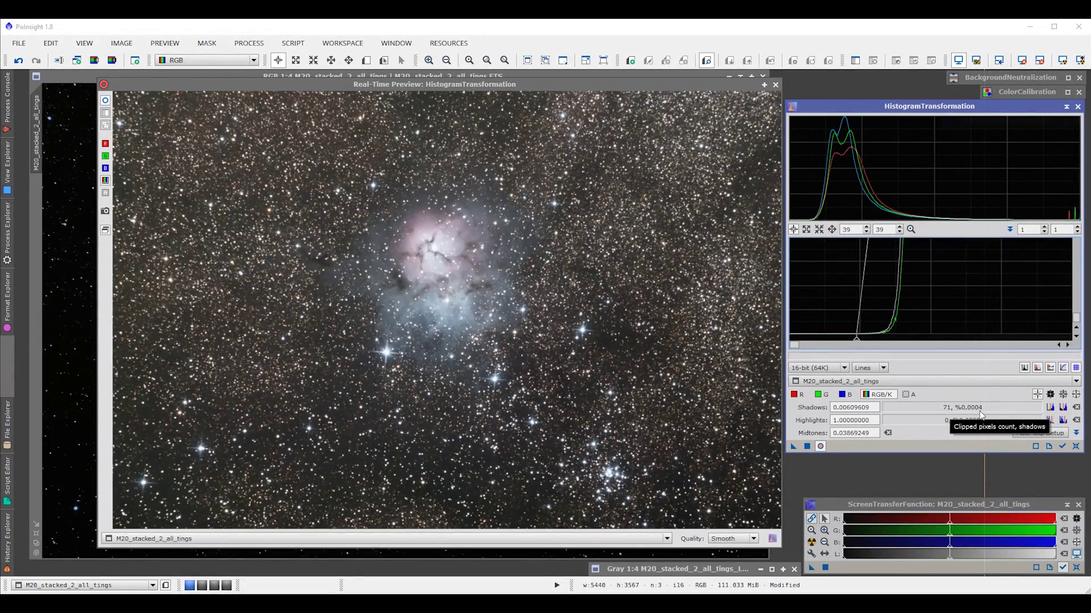
Fine-tune the shadows clipping point to about 0.008, at the foot of the histogram peak
scroll(909, 318, up, 5)
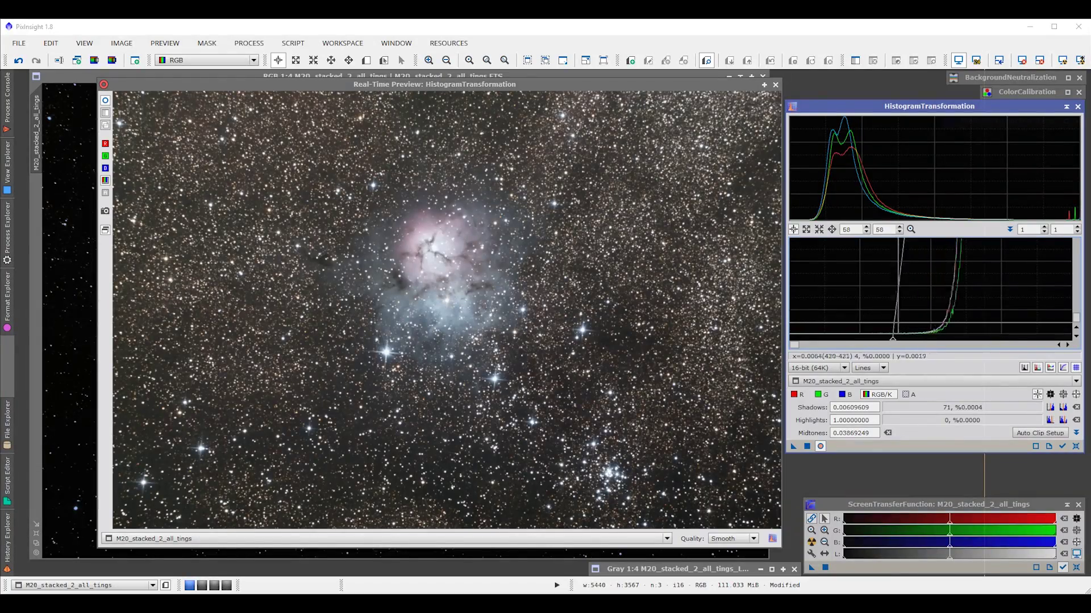
drag(891, 343, 936, 344)
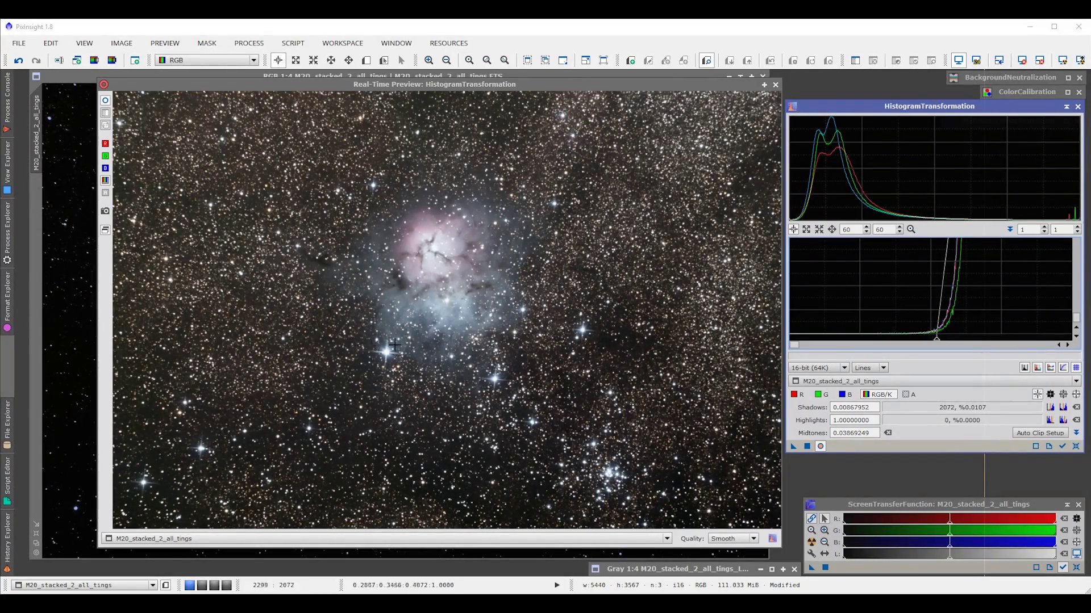
drag(936, 341, 912, 339)
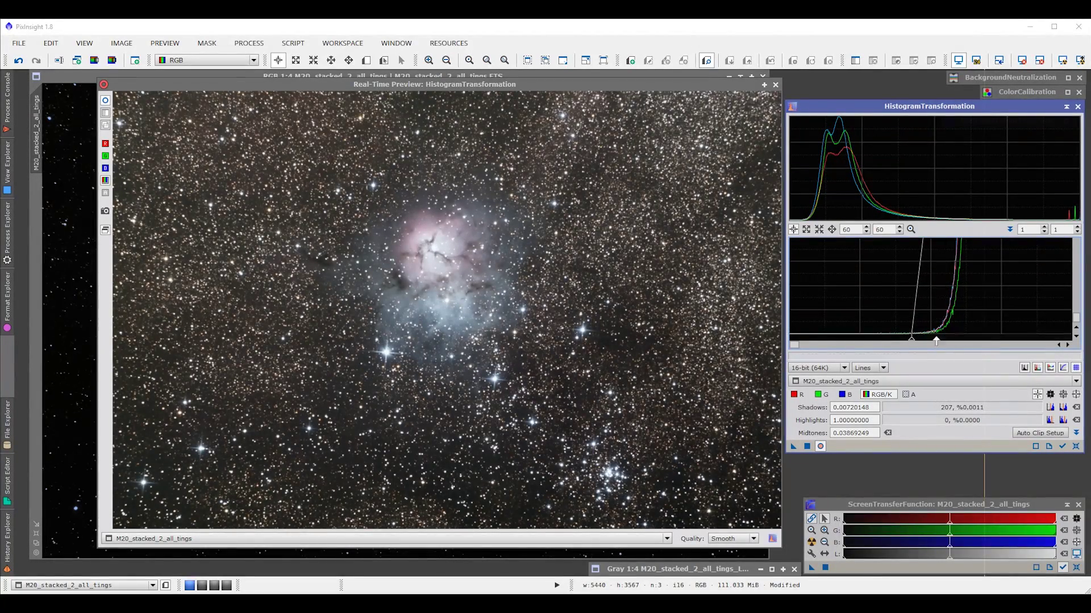
drag(911, 339, 907, 340)
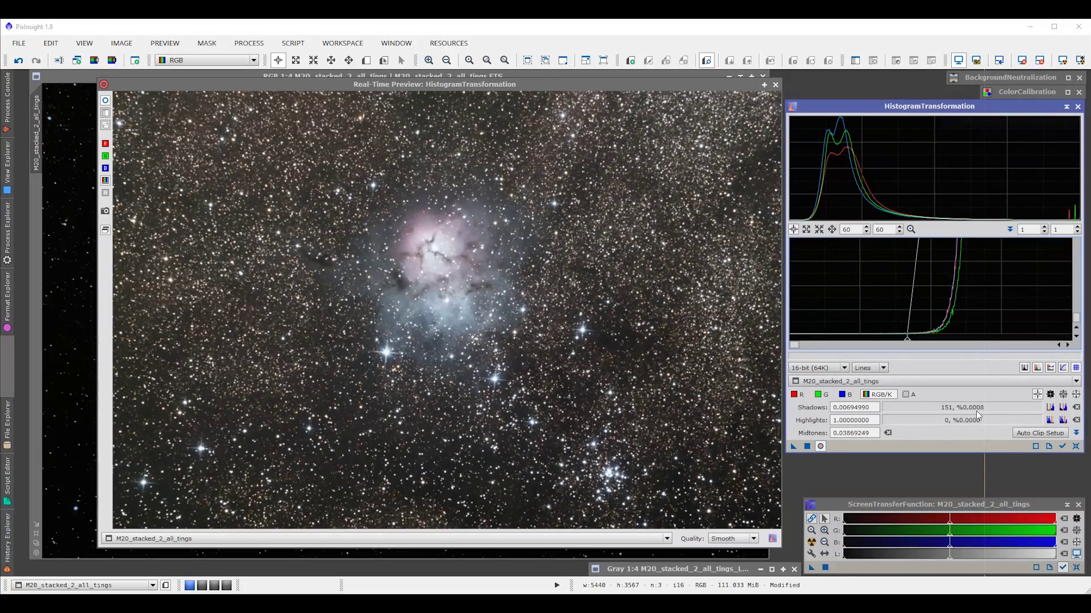
drag(908, 342, 925, 347)
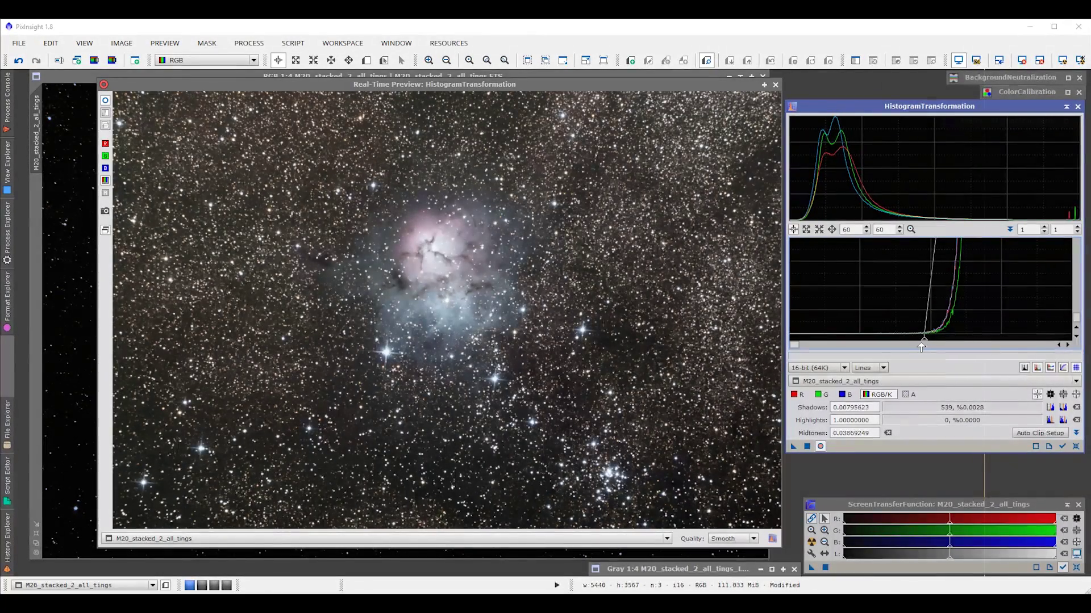
drag(925, 350, 923, 351)
Close the real-time preview and apply the HistogramTransformation to the M20 image
click(776, 85)
drag(794, 446, 575, 375)
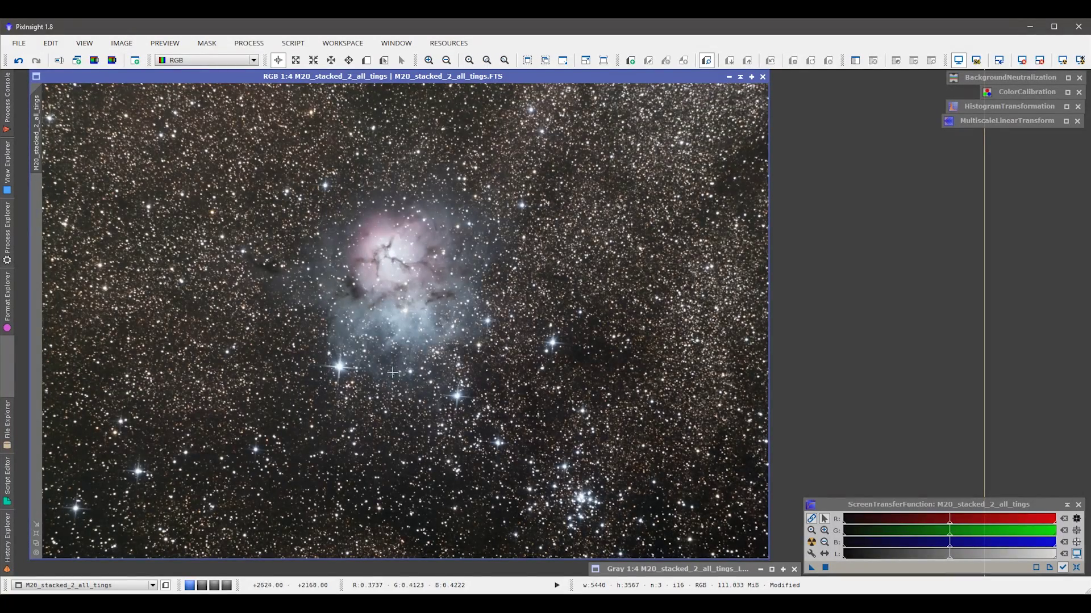
Examine the stretched nebula's dust lanes and surrounding stars up to 1:1, and return to the whole image
scroll(366, 360, up, 1)
scroll(366, 360, down, 1)
scroll(367, 360, up, 2)
key(space)
drag(216, 410, 262, 491)
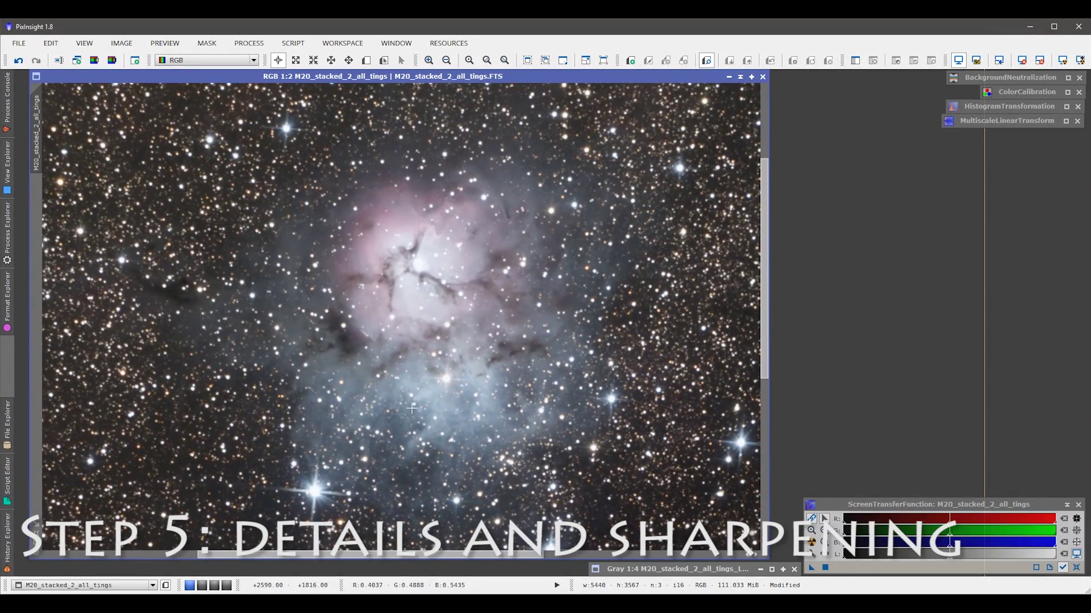
scroll(418, 416, up, 1)
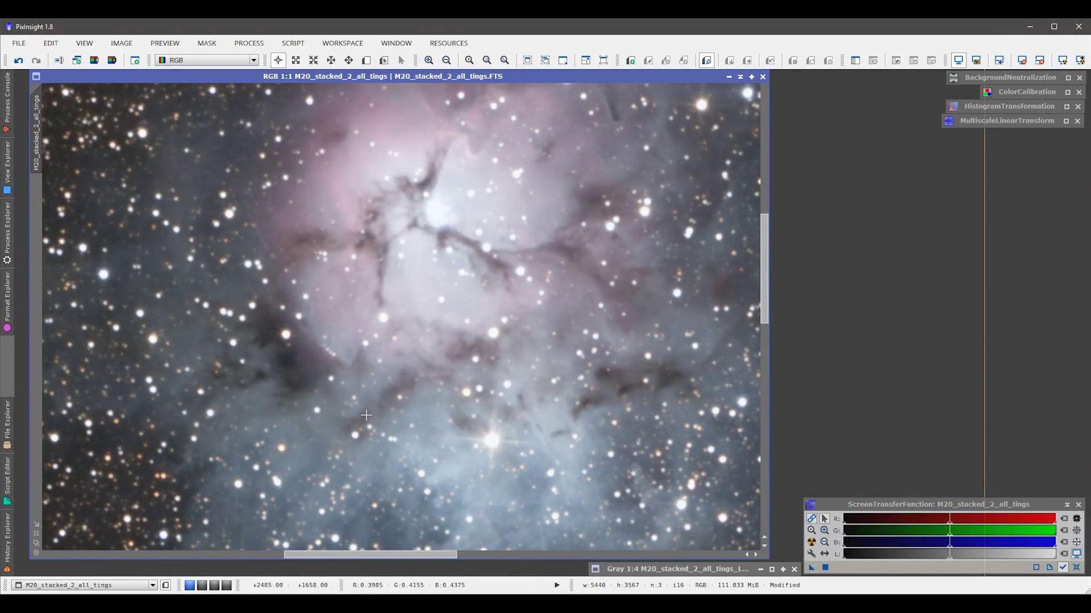
scroll(367, 415, down, 1)
scroll(366, 415, down, 1)
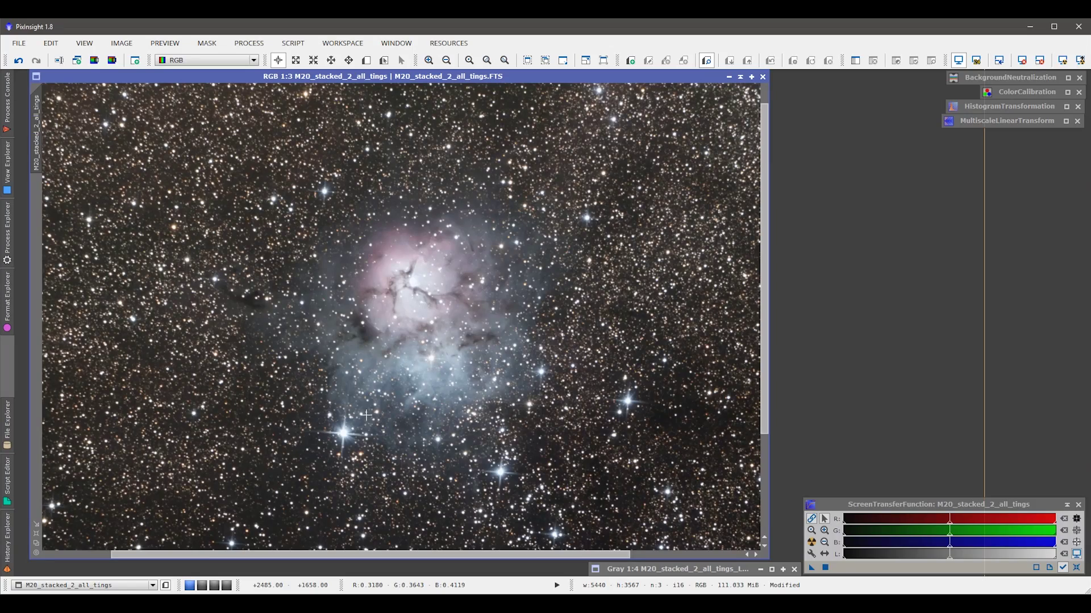
scroll(455, 390, down, 1)
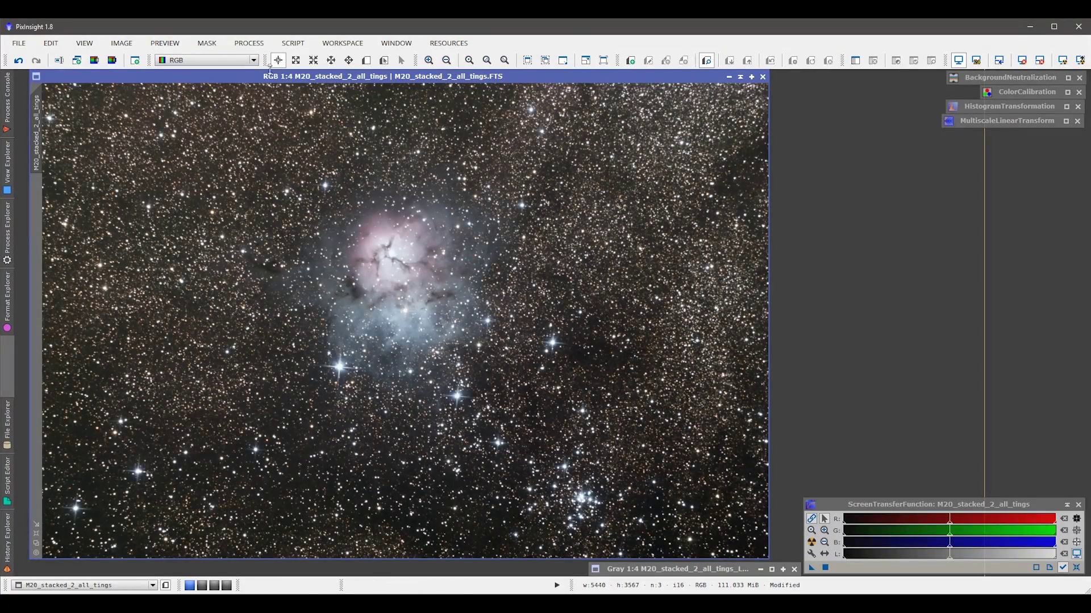
Open the LocalHistogramEqualization process
click(249, 43)
mouse_move(263, 60)
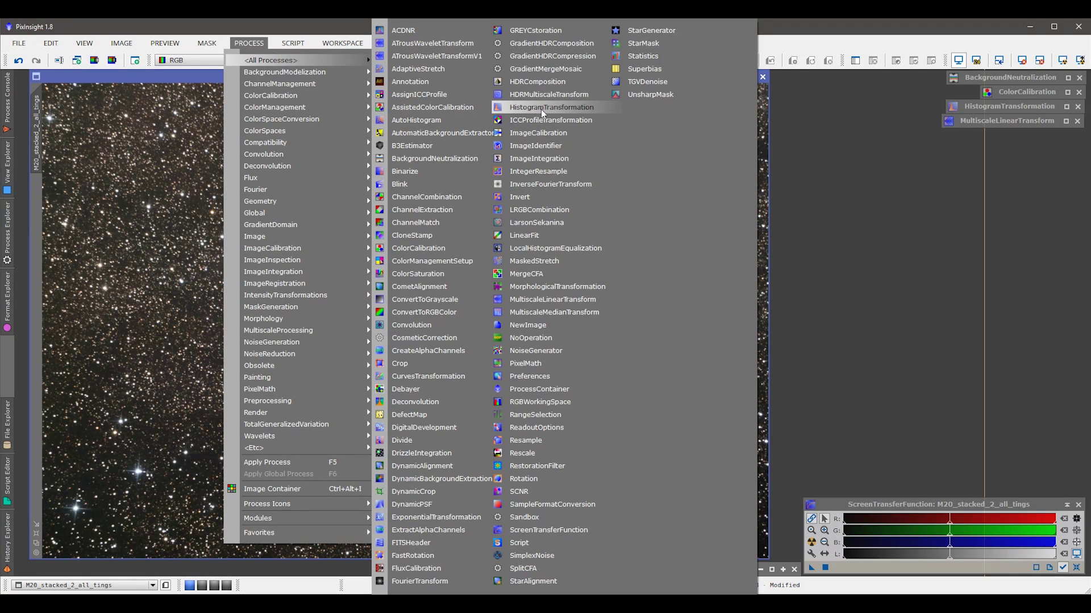
click(542, 249)
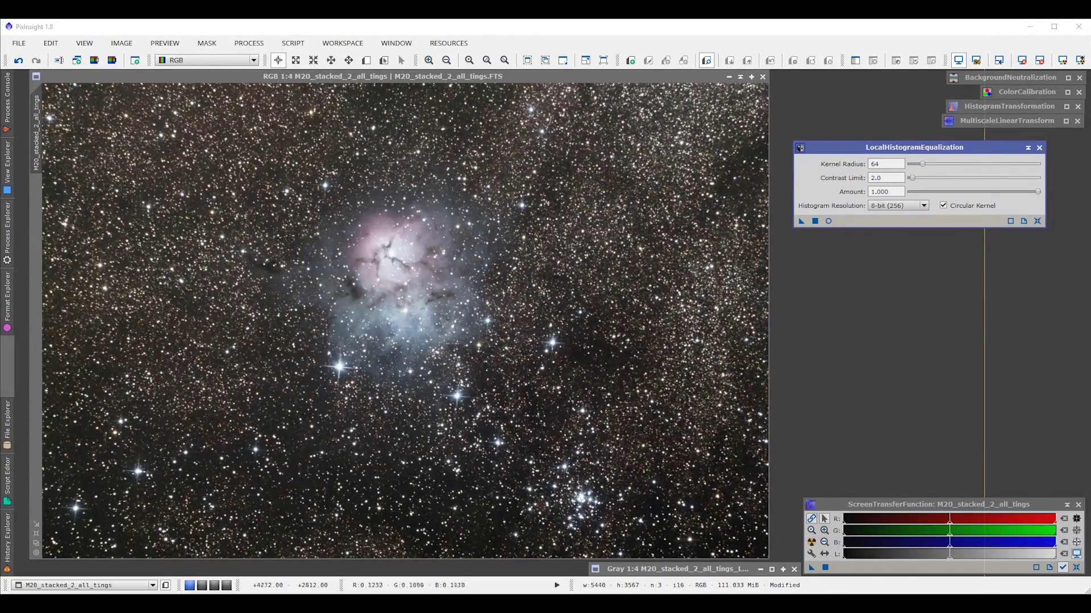
Extract the M20 image's luminance, apply it as the image's mask, and roll the luminance window up out of the way
click(94, 60)
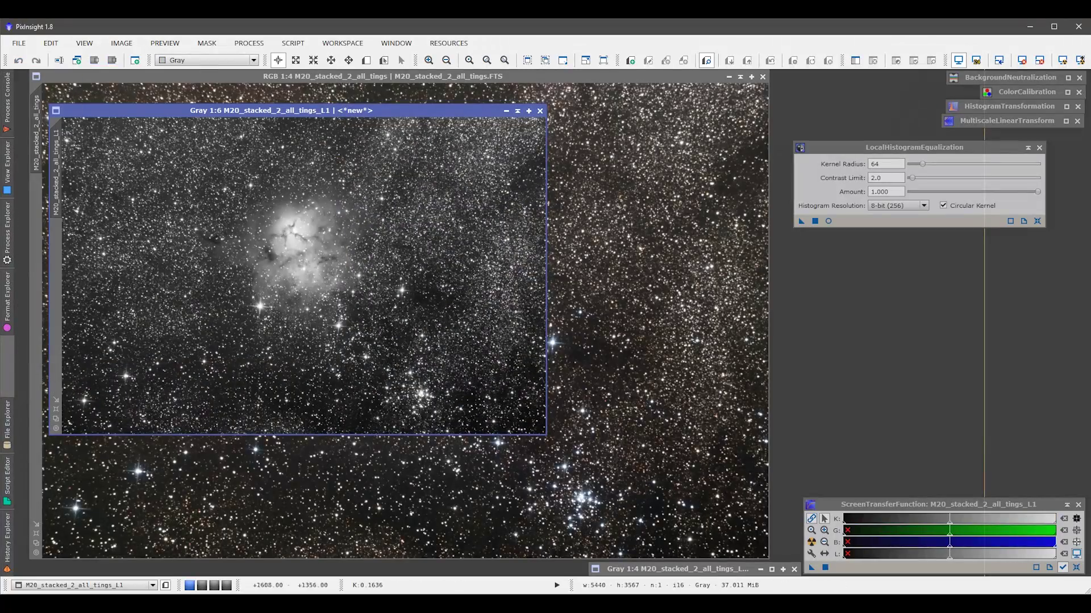
drag(84, 112, 163, 124)
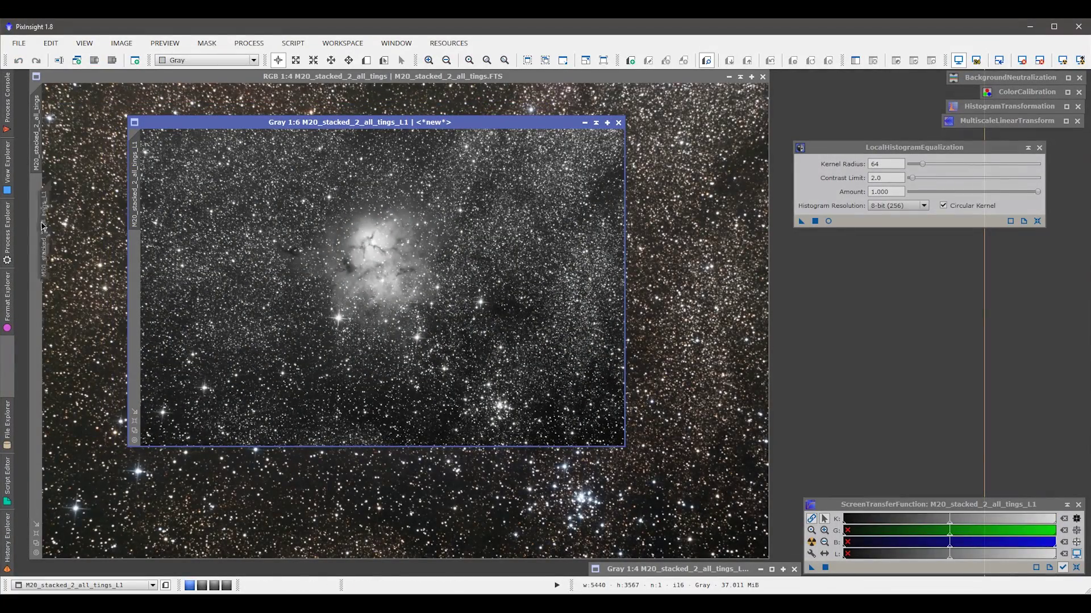
click(596, 122)
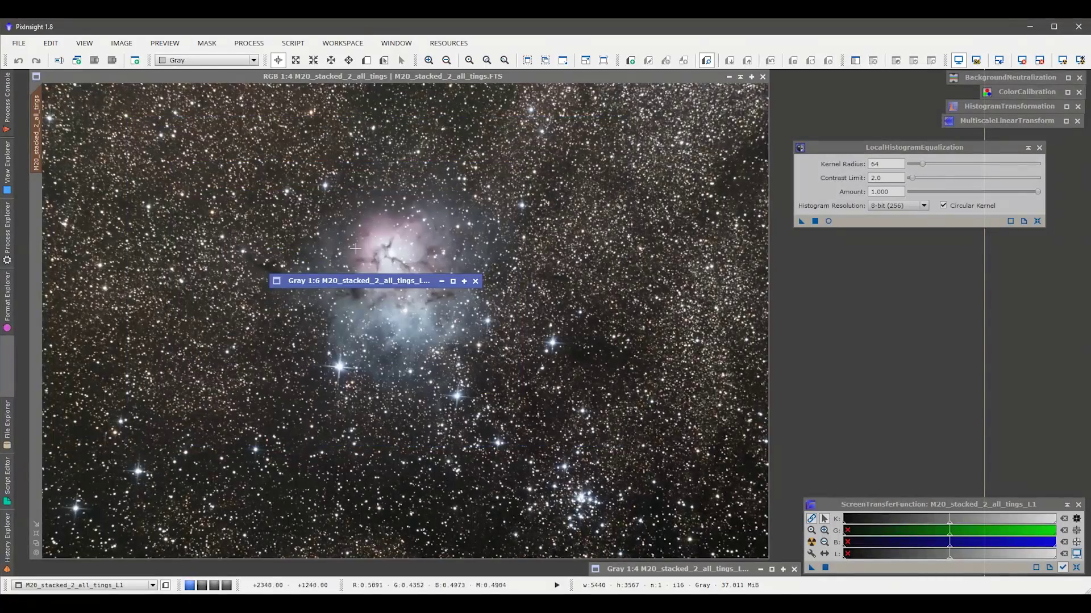
mouse_move(348, 284)
mouse_down()
mouse_move(648, 523)
mouse_move(655, 552)
mouse_up()
Check the mask coverage on the M20 image and hide the red mask overlay
click(622, 483)
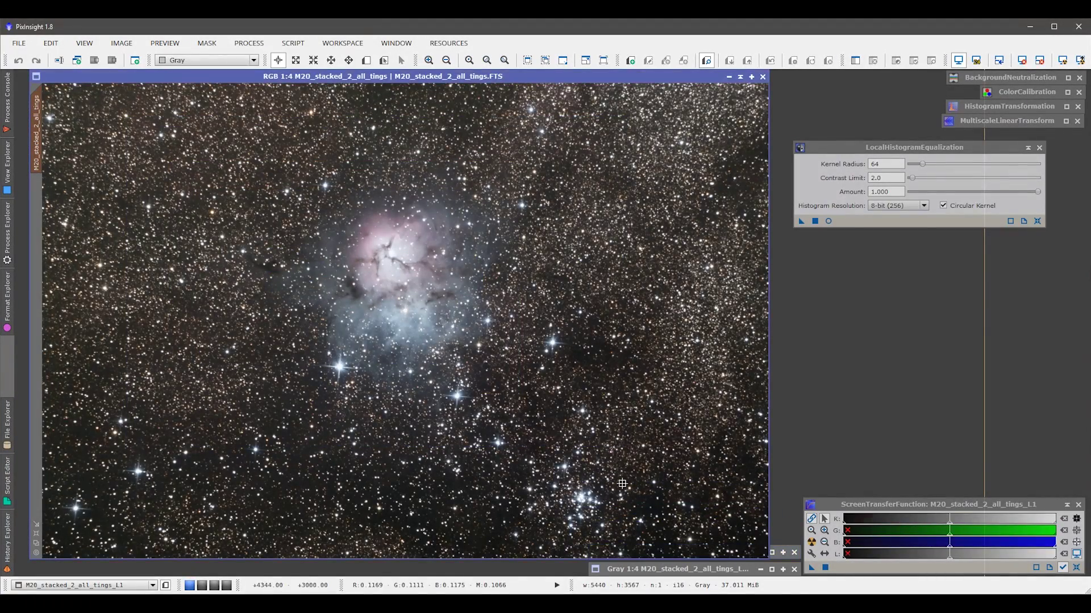
key(ctrl+k)
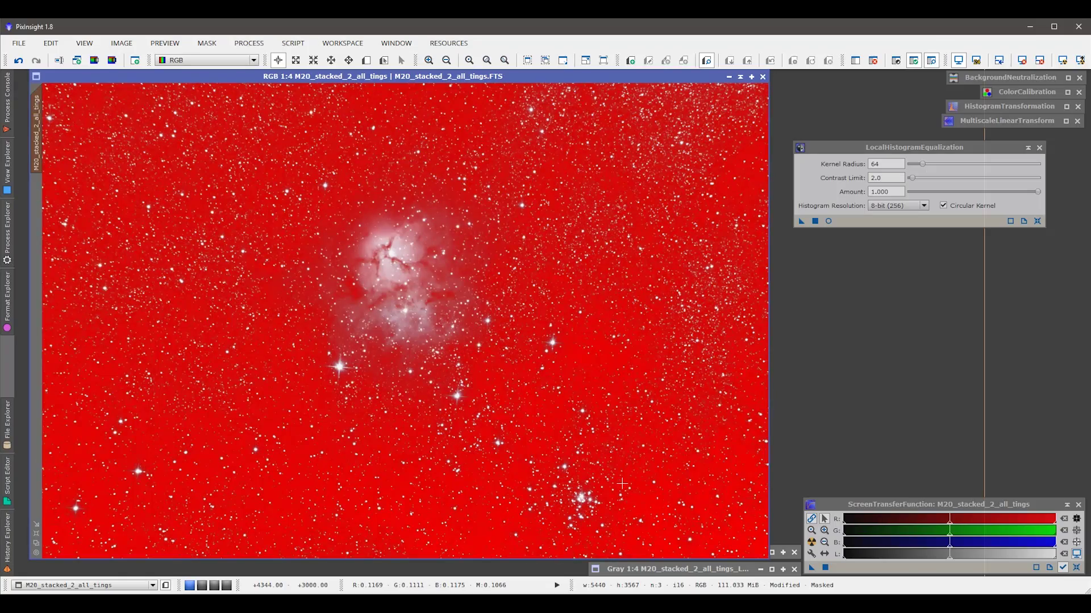
key(ctrl+k)
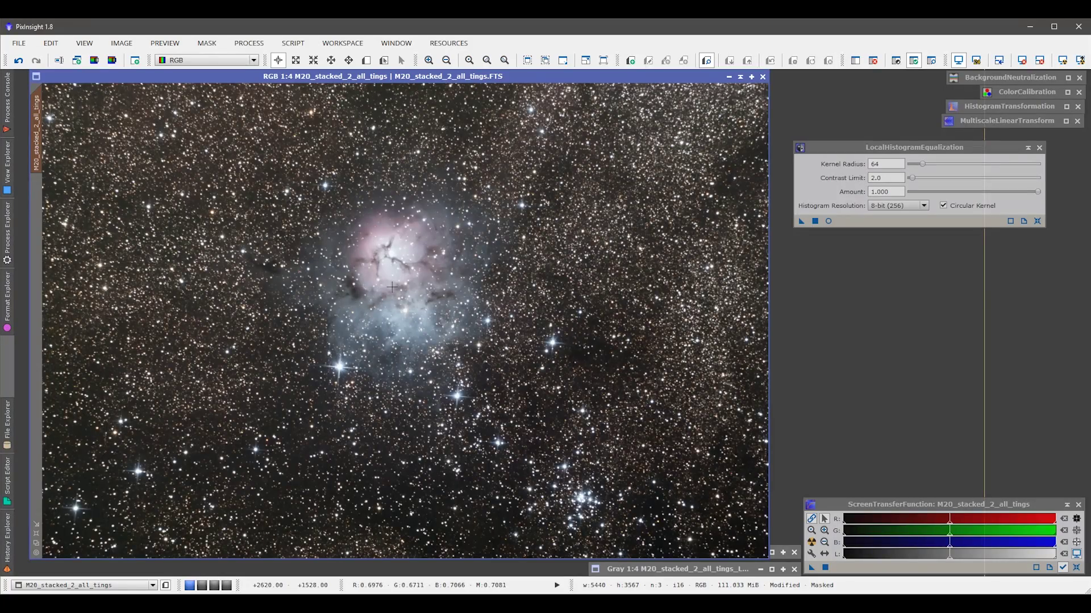
Create a preview of about 876 × 796 px around the nebula's core and open it
click(367, 59)
drag(330, 204, 446, 309)
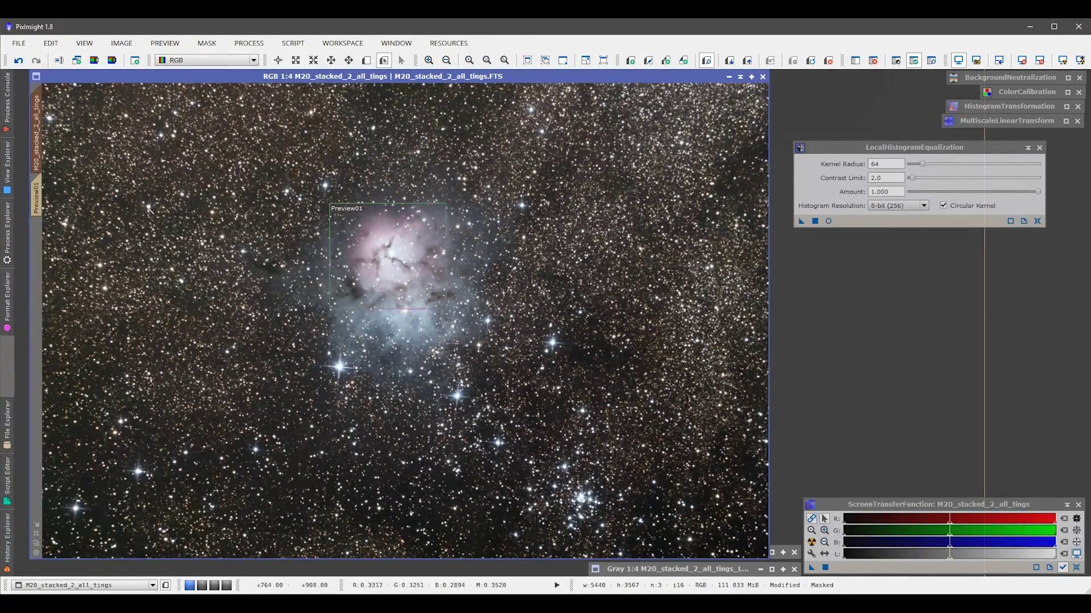
click(35, 199)
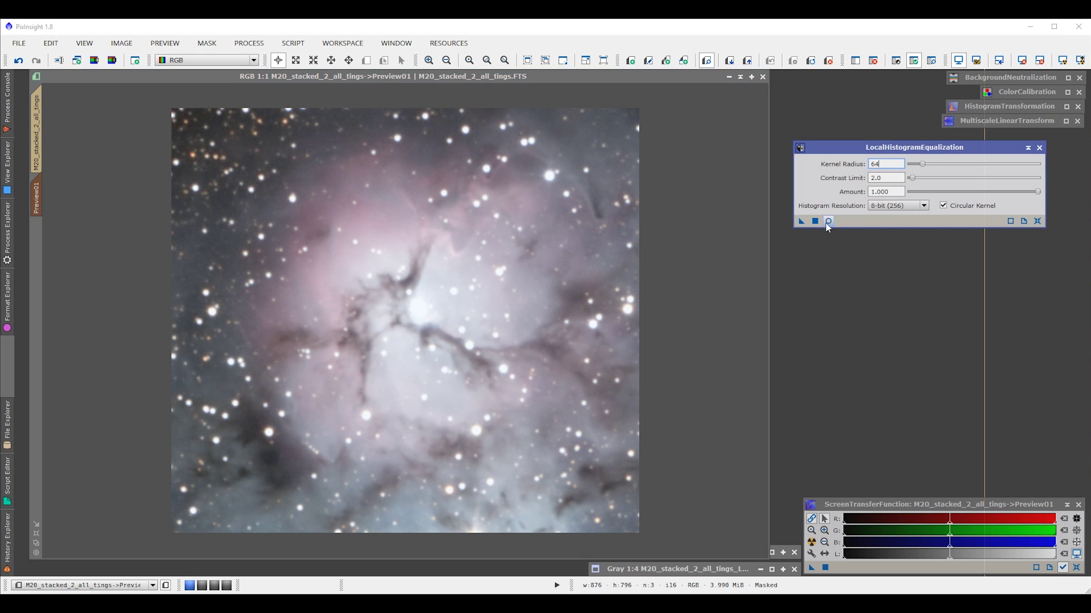
Preview LocalHistogramEqualization in real time on the nebula core, compare with and without it, and set the amount to 0.650
click(828, 221)
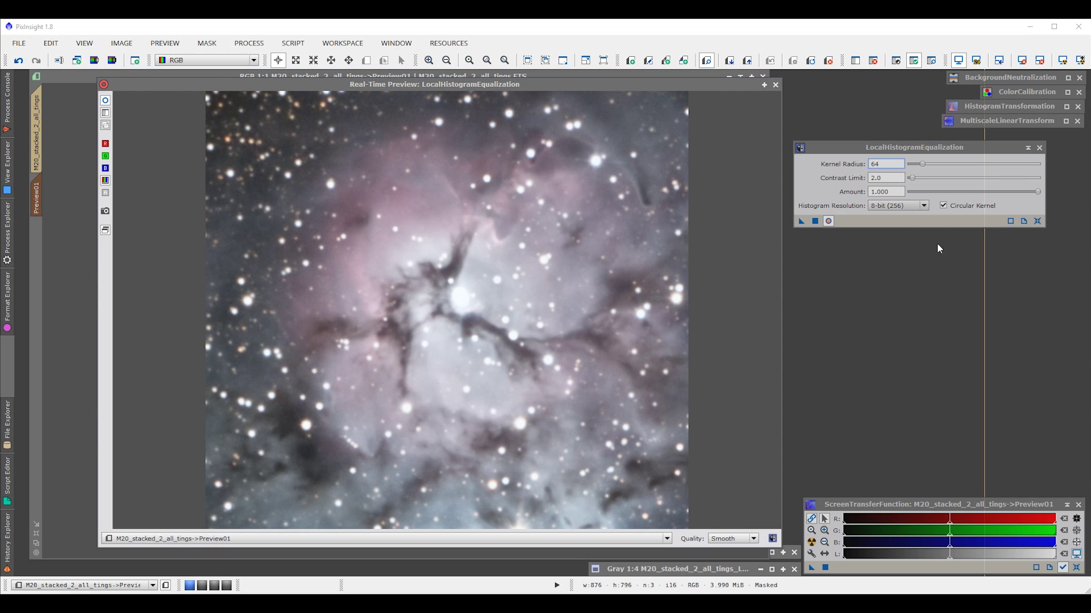
drag(1037, 193, 1011, 192)
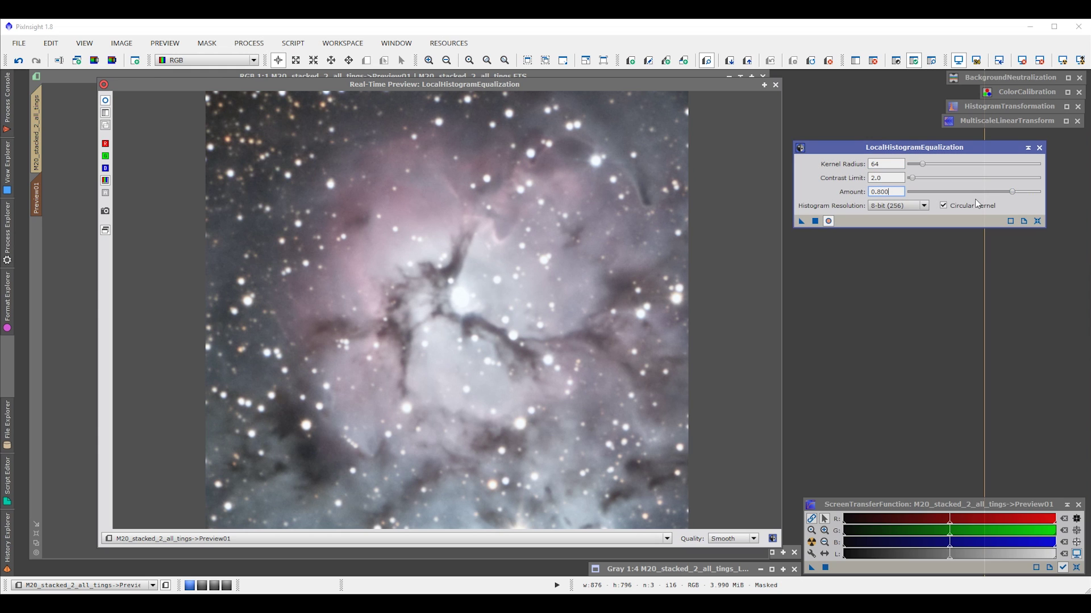
click(828, 221)
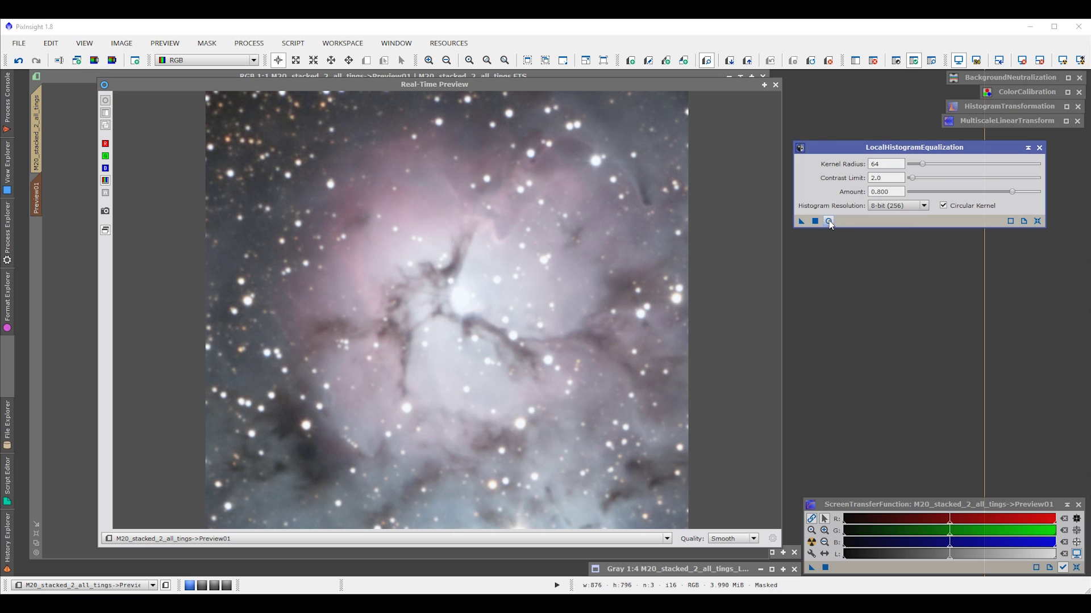
click(829, 221)
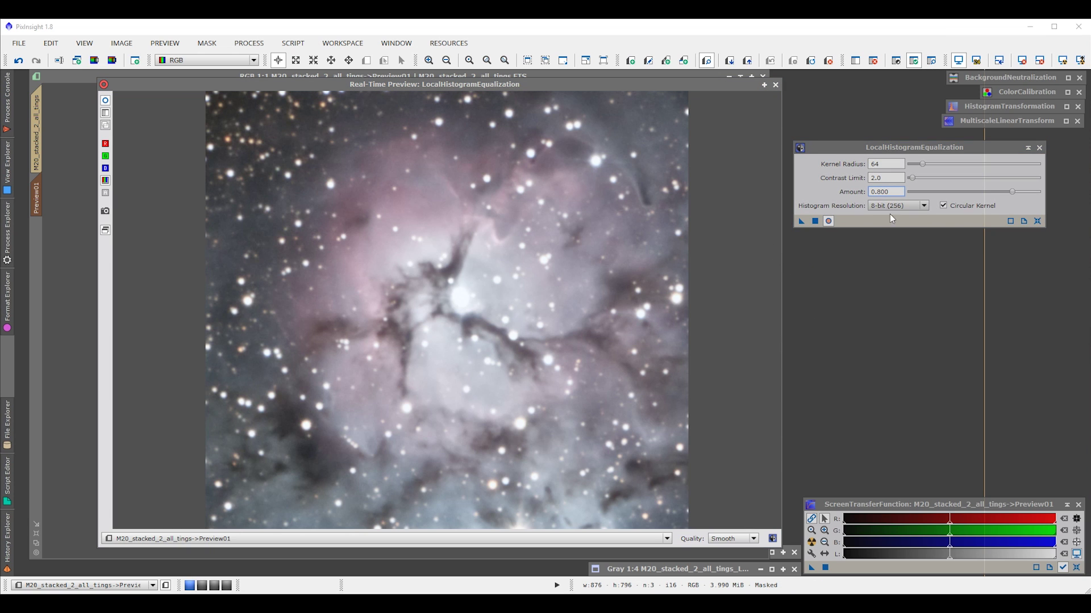
drag(1012, 192, 998, 196)
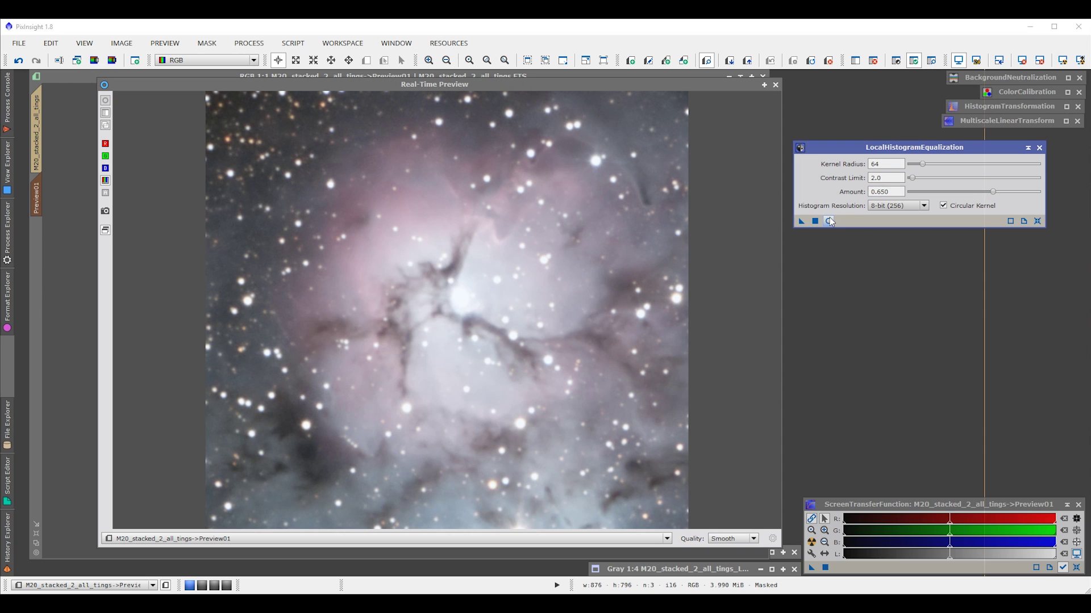
click(597, 371)
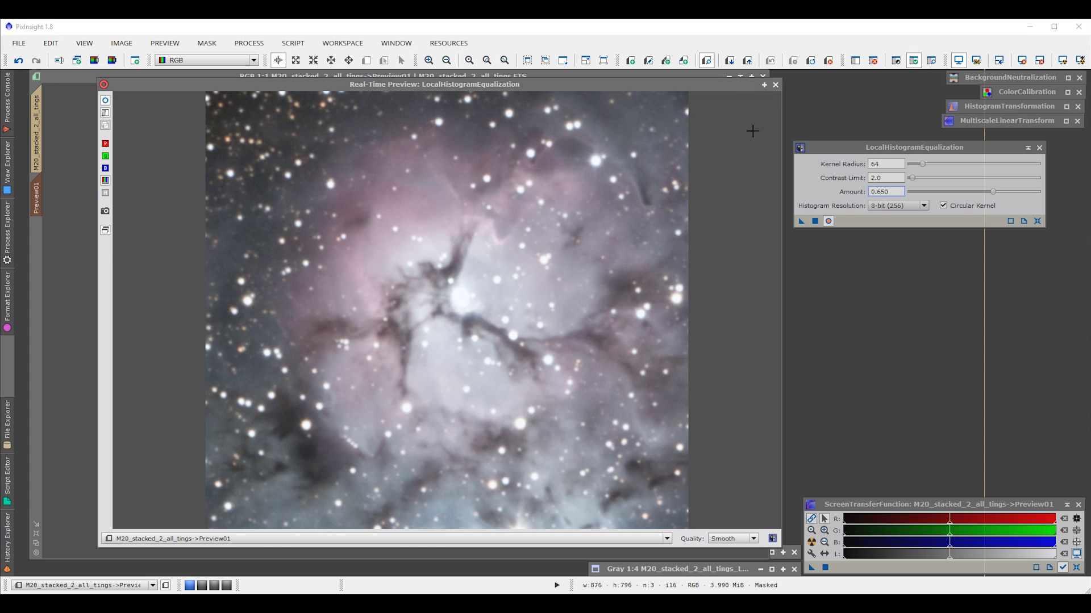
Close the real-time preview and apply LocalHistogramEqualization with amount 0.650 to the full M20 image
click(775, 86)
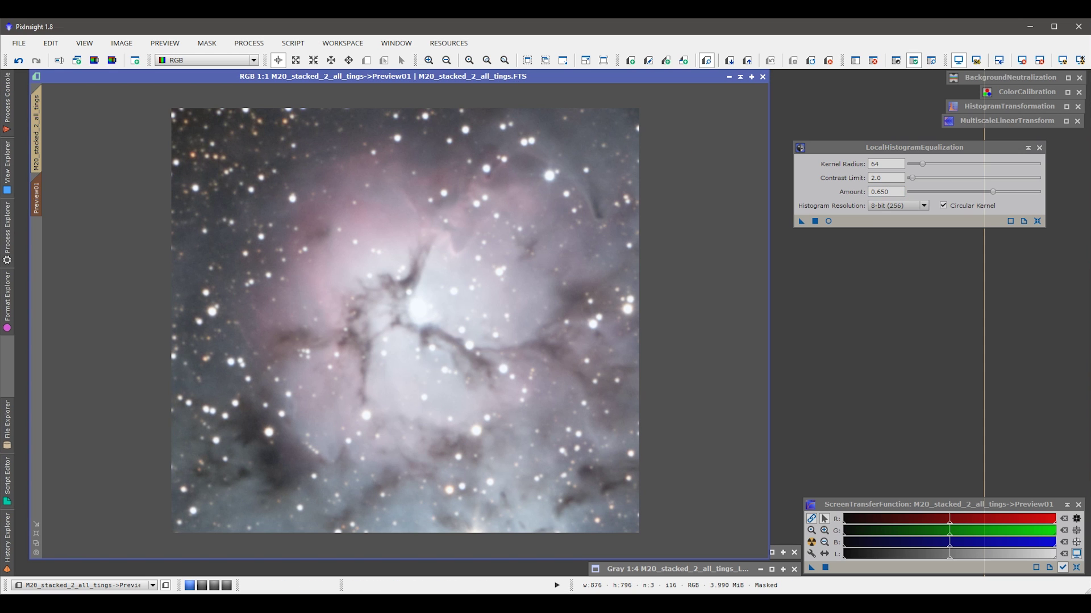
click(38, 146)
drag(800, 222, 547, 282)
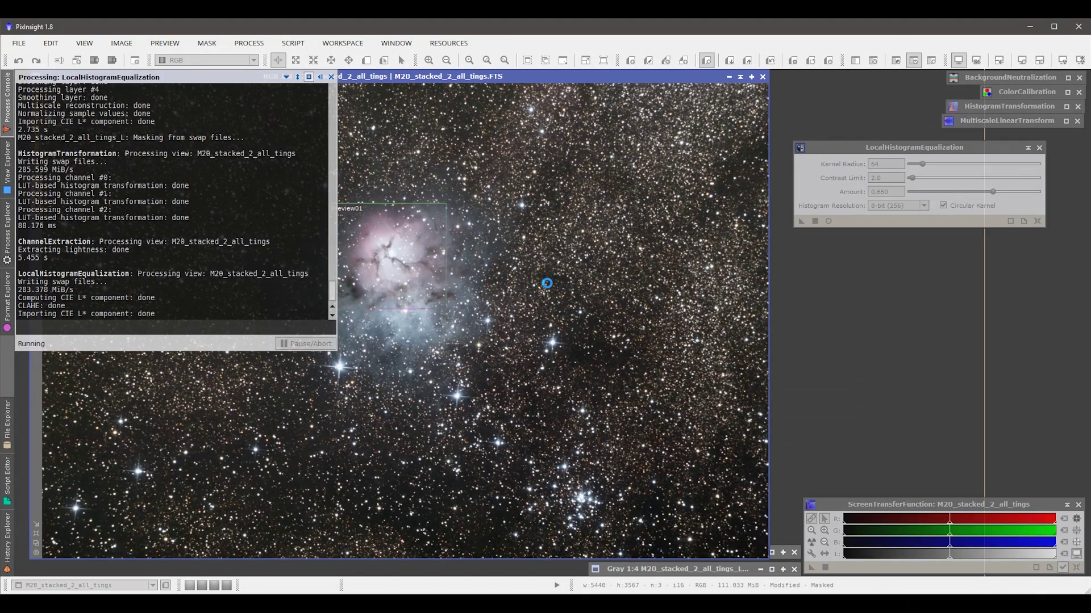
Roll up the LocalHistogramEqualization window and park it beneath the other collapsed process windows
click(1029, 147)
mouse_move(1024, 146)
mouse_down()
mouse_move(925, 189)
mouse_move(1014, 136)
mouse_up()
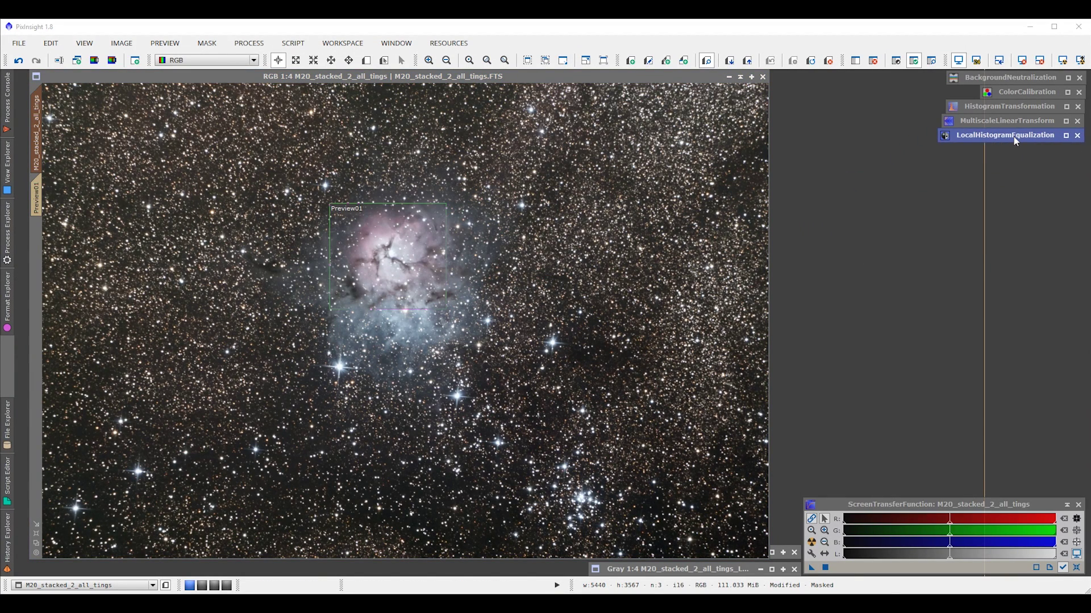
double_click(1013, 136)
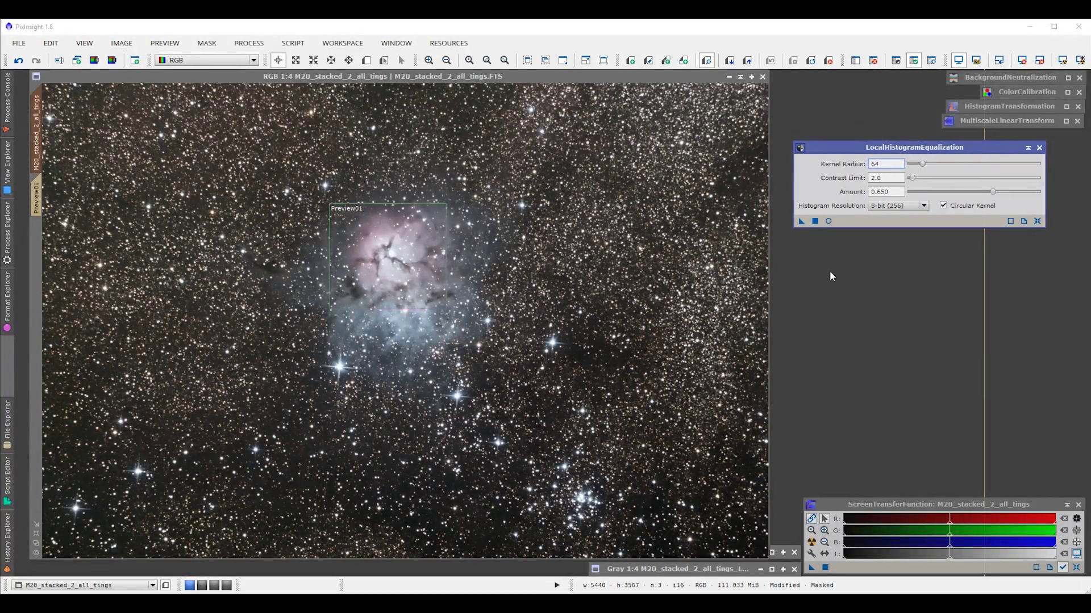
drag(933, 149, 966, 132)
double_click(966, 134)
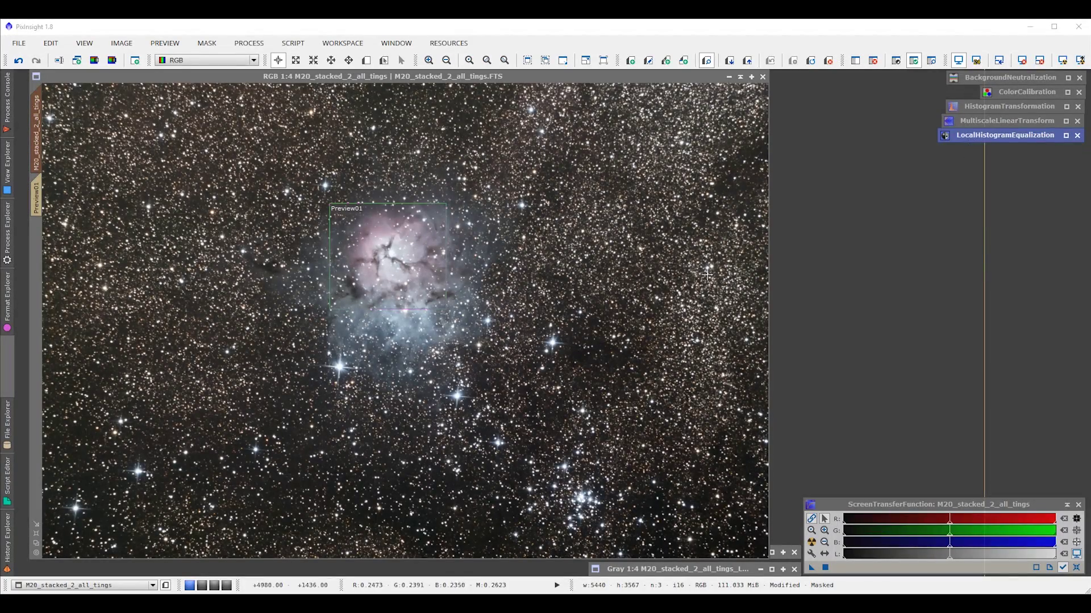
Compare the nebula before and after LocalHistogramEqualization by switching between history states 6 and 7 of the M20 image
click(630, 298)
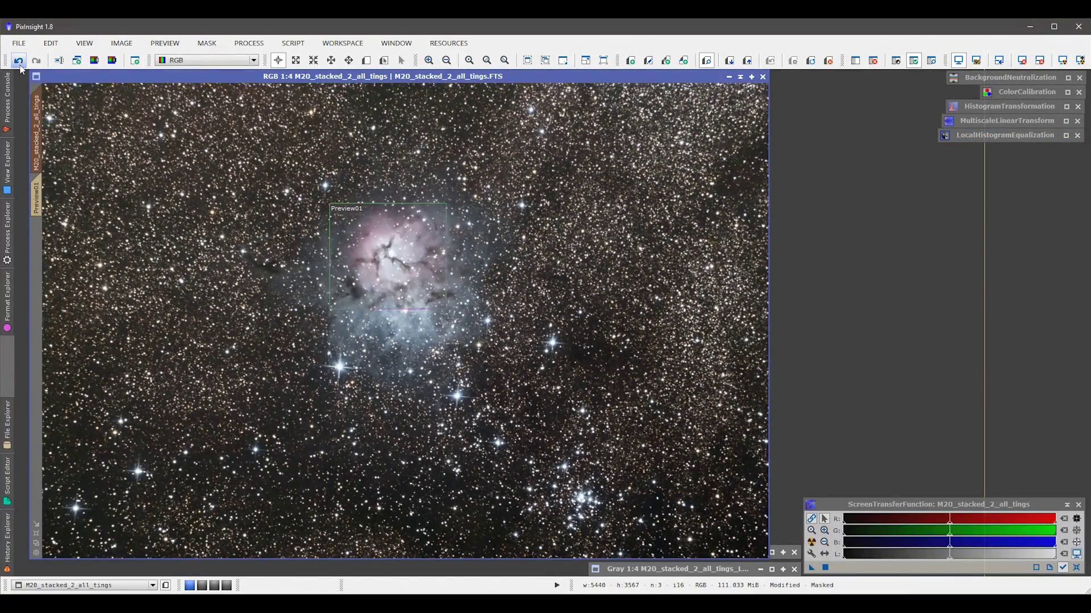
scroll(413, 281, up, 1)
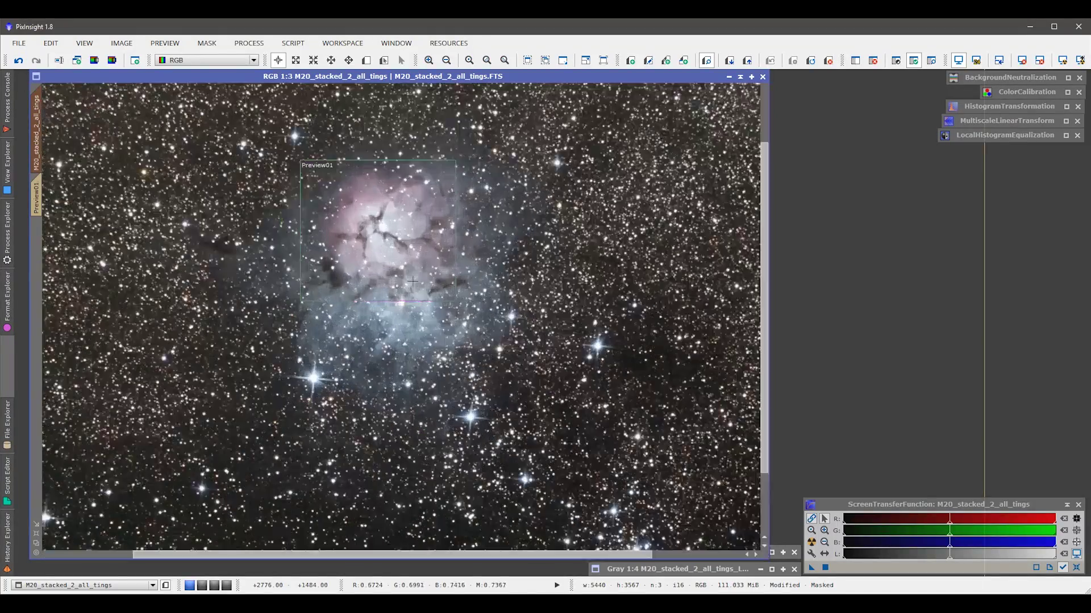
scroll(413, 281, up, 1)
click(7, 542)
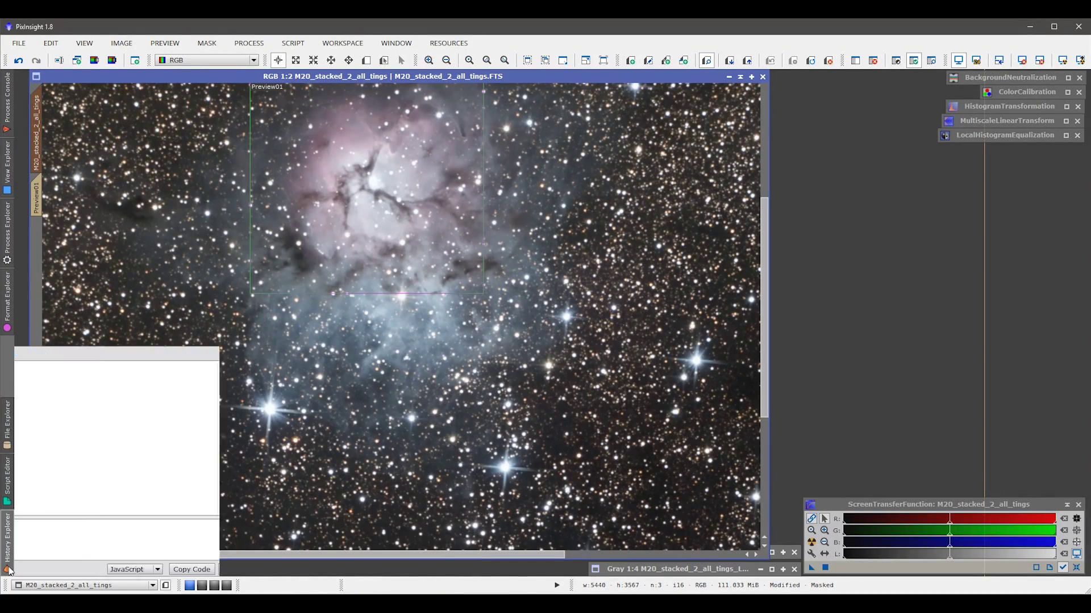
click(32, 443)
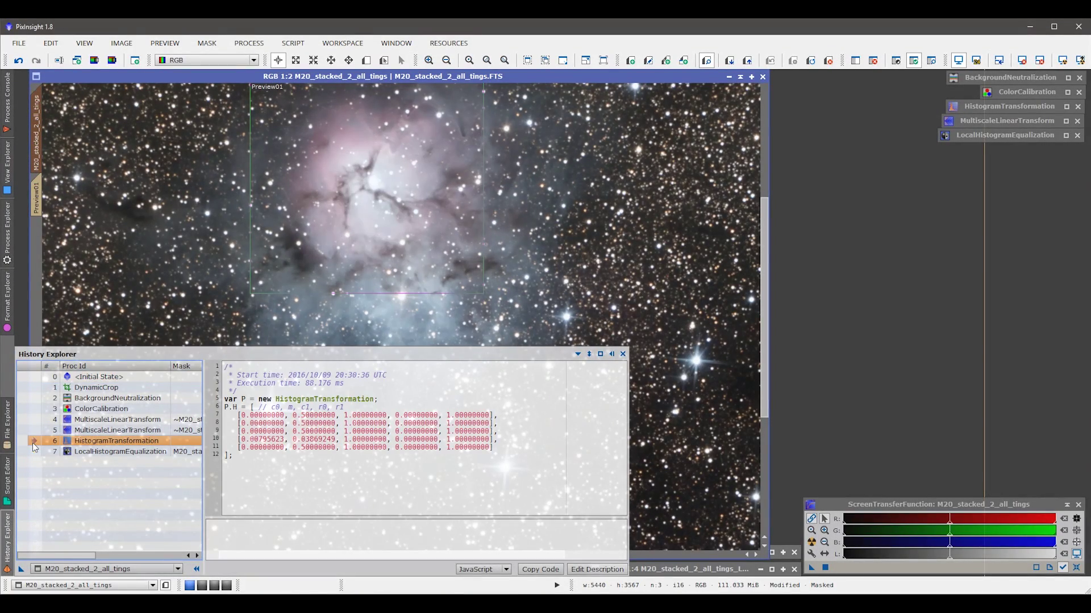
click(33, 454)
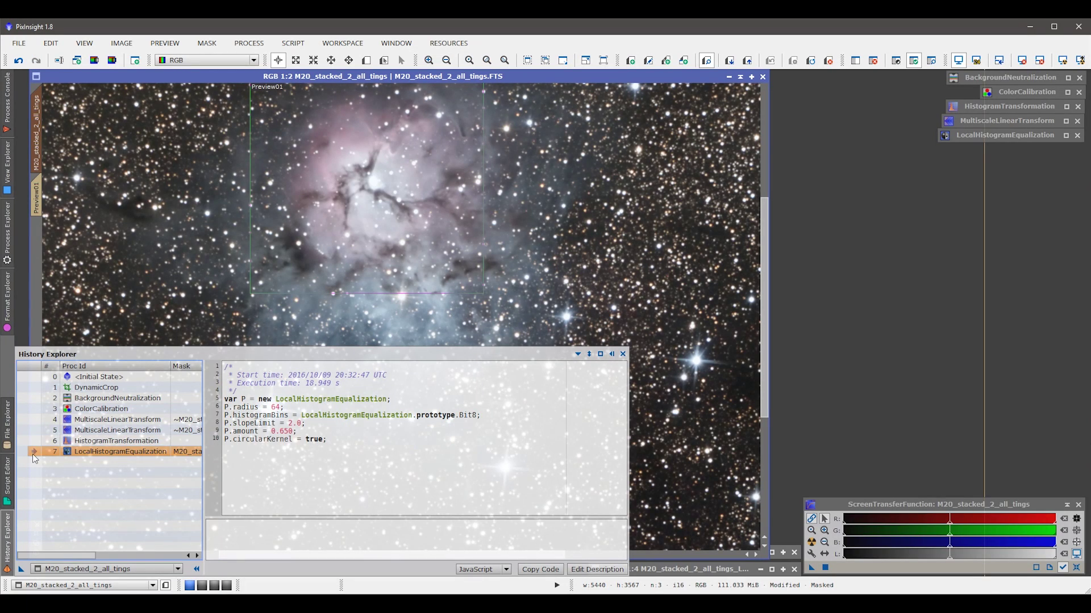
click(34, 439)
click(35, 448)
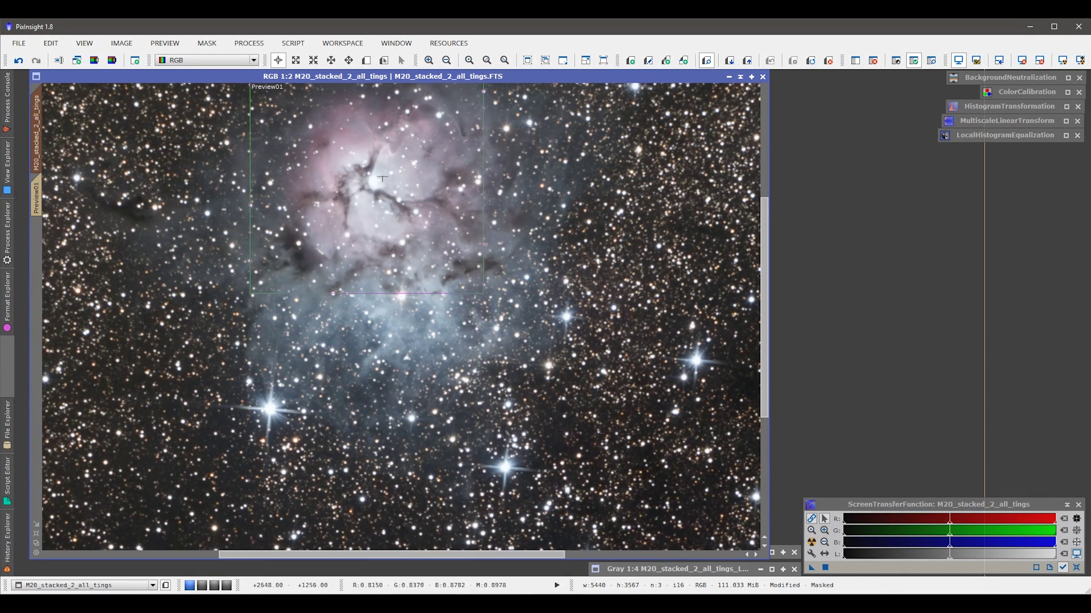
Remove the luminance mask from the M20 image
scroll(383, 261, down, 2)
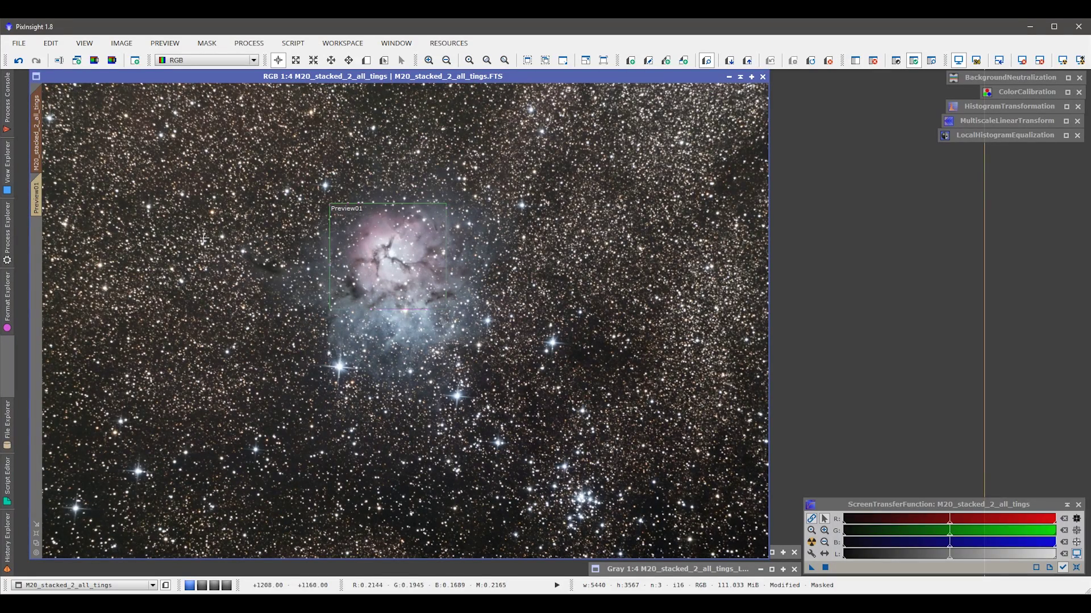
click(206, 43)
click(212, 73)
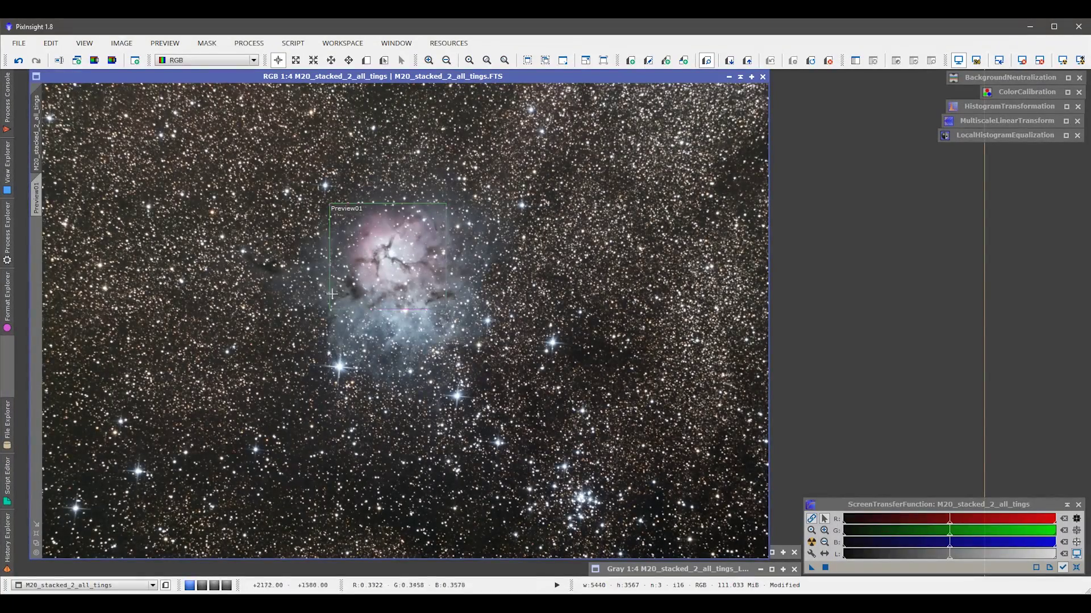
Examine the nebula core and its surrounding stars at 1:1 scale
scroll(378, 376, up, 3)
key(space)
drag(448, 440, 497, 459)
drag(274, 350, 235, 276)
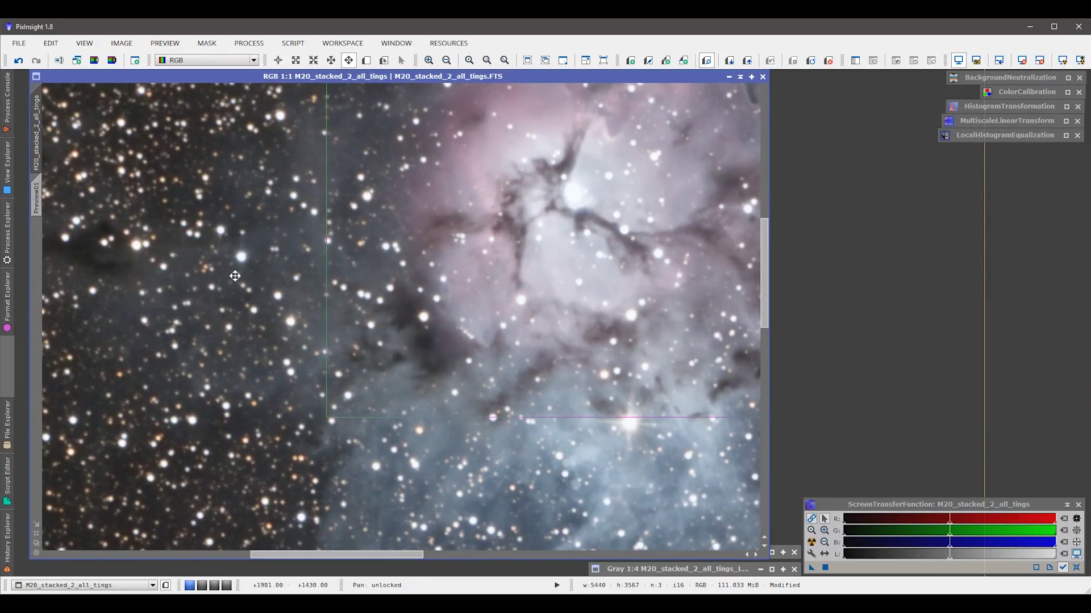
scroll(314, 342, down, 1)
scroll(314, 342, down, 1)
scroll(432, 193, down, 1)
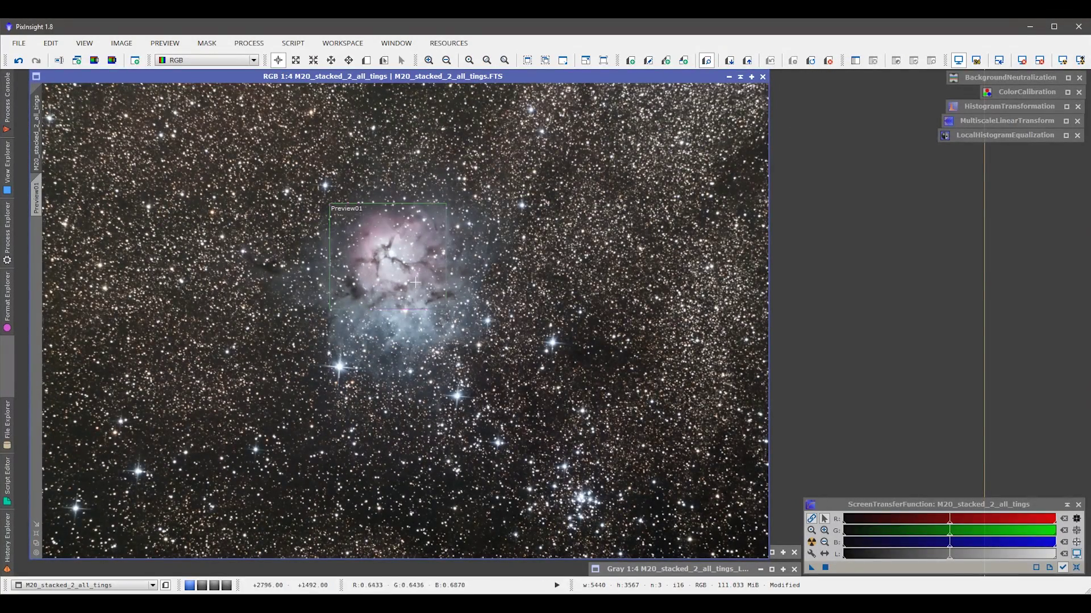
Open the StarMask process and place its window beside the M20 image
click(249, 43)
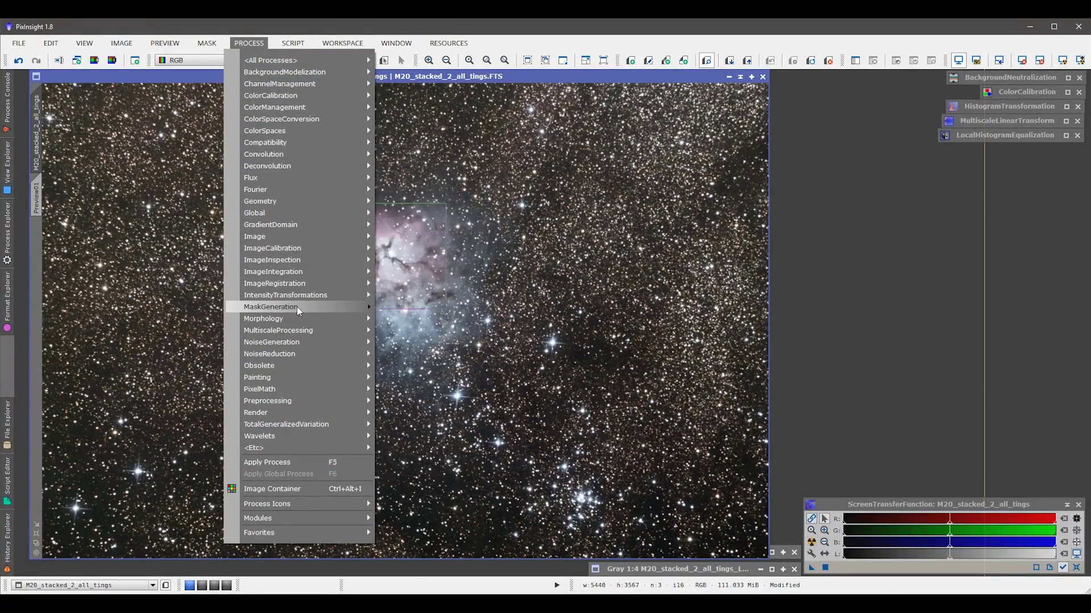
mouse_move(307, 319)
click(426, 328)
drag(961, 79, 889, 188)
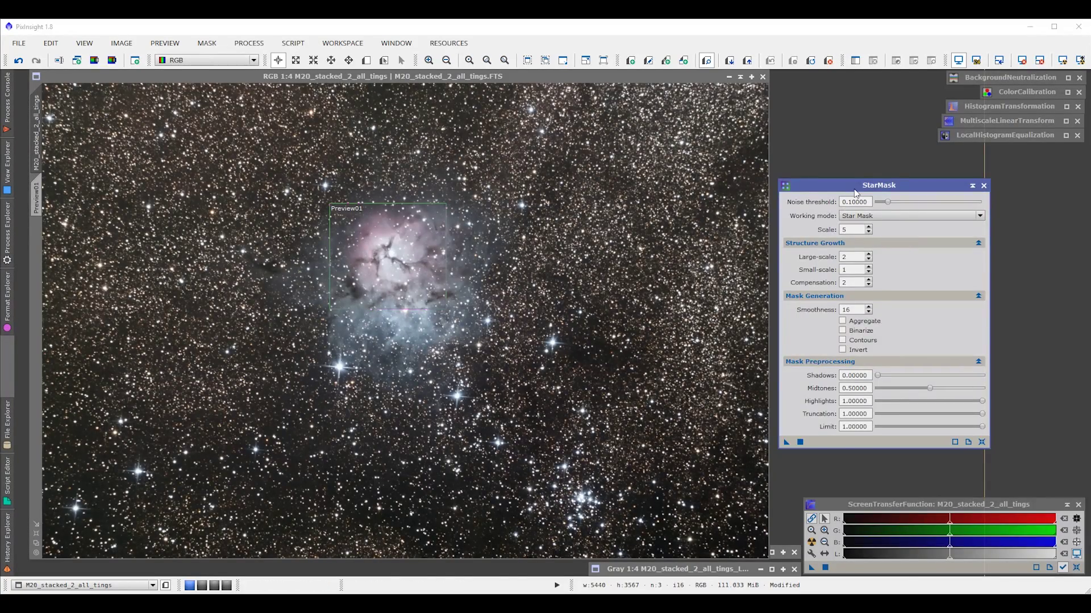
drag(854, 189, 843, 183)
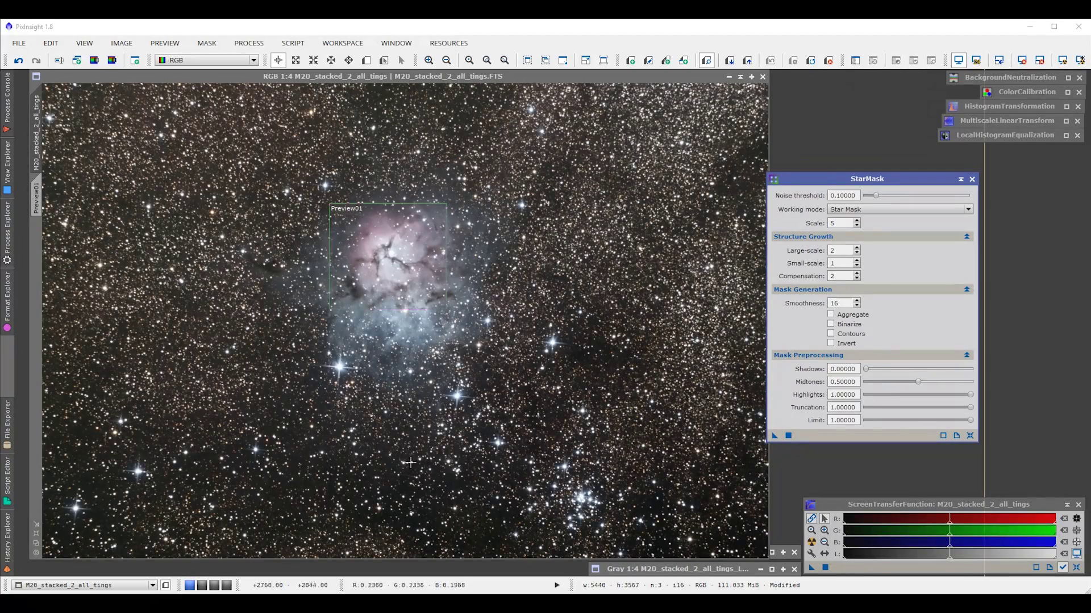
Examine the small and large stars in the field below the nebula at 1:1 and return to the StarMask settings
scroll(322, 466, up, 3)
key(space)
drag(250, 484, 536, 77)
drag(424, 449, 463, 130)
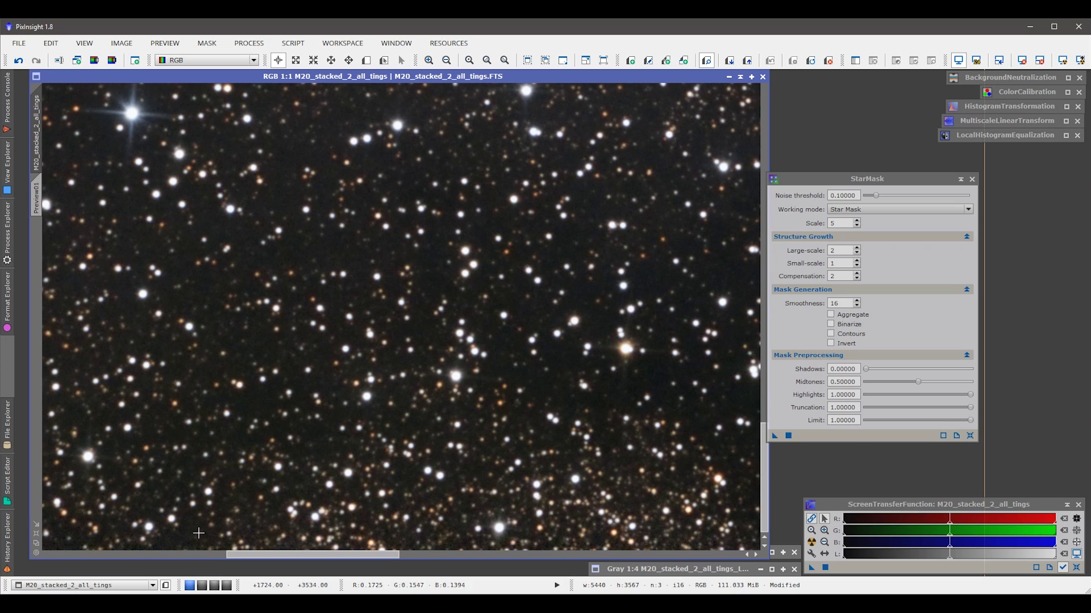
scroll(512, 527, down, 2)
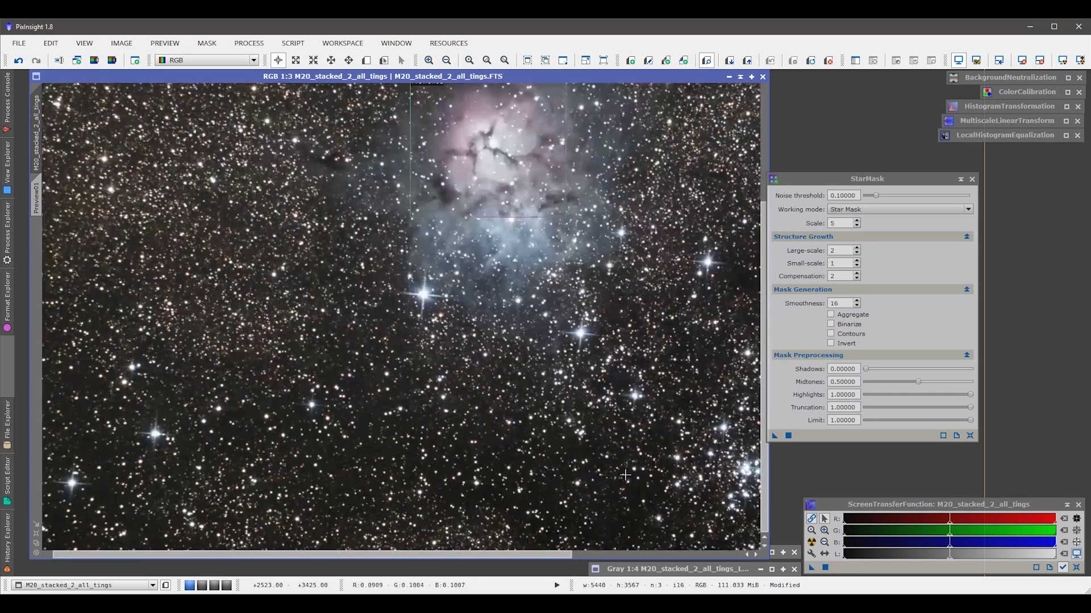
click(890, 199)
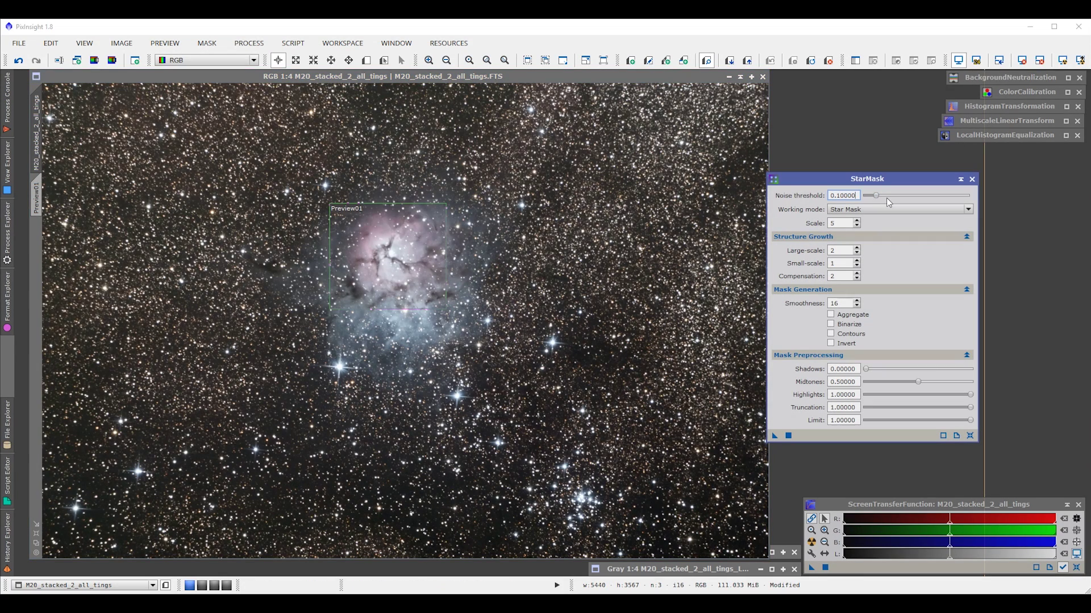
Set the StarMask noise threshold to 0.2, scale to 6, large-scale and small-scale growth to 0, and compensation to 1
drag(878, 196, 871, 166)
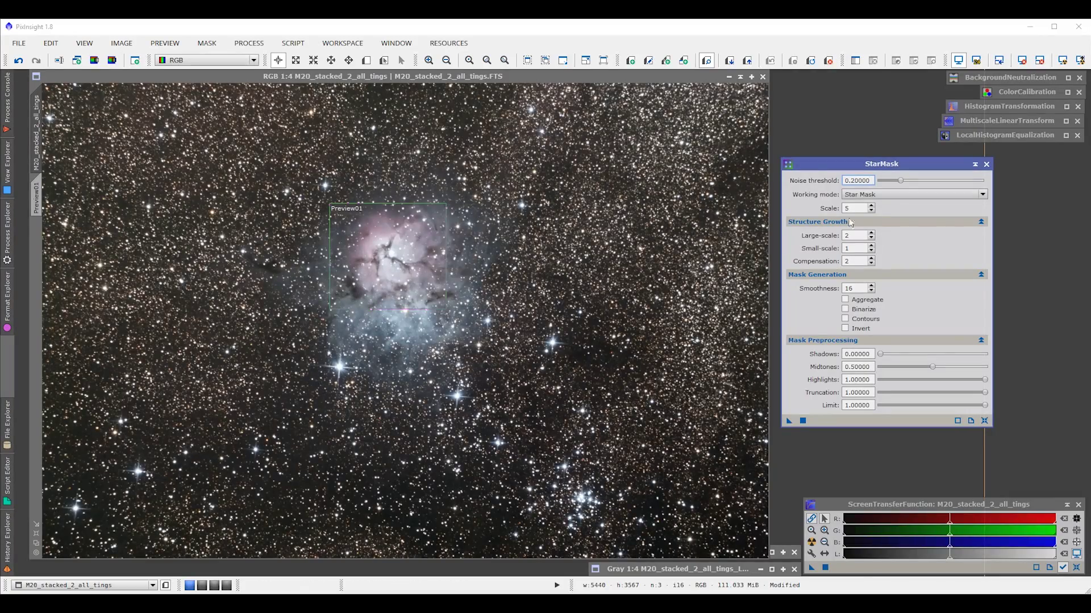
click(855, 209)
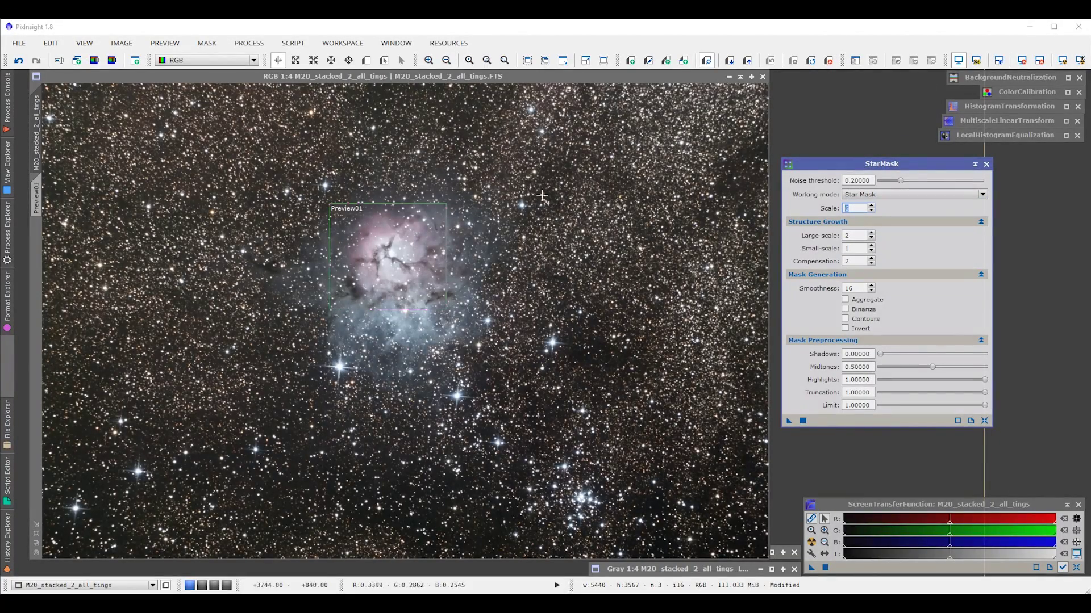
key(Tab)
click(872, 252)
Generate a star mask from the M20 colour image using smoothness 12, Binarize enabled and midtones 0.6
scroll(611, 416, up, 2)
drag(690, 480, 238, 188)
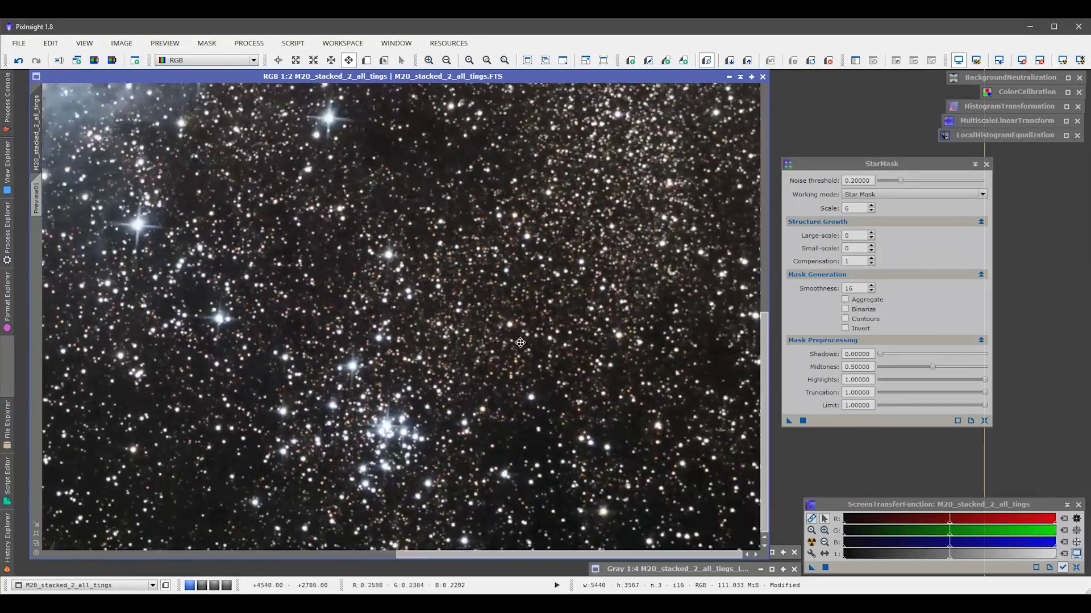
scroll(239, 205, up, 1)
scroll(549, 375, down, 3)
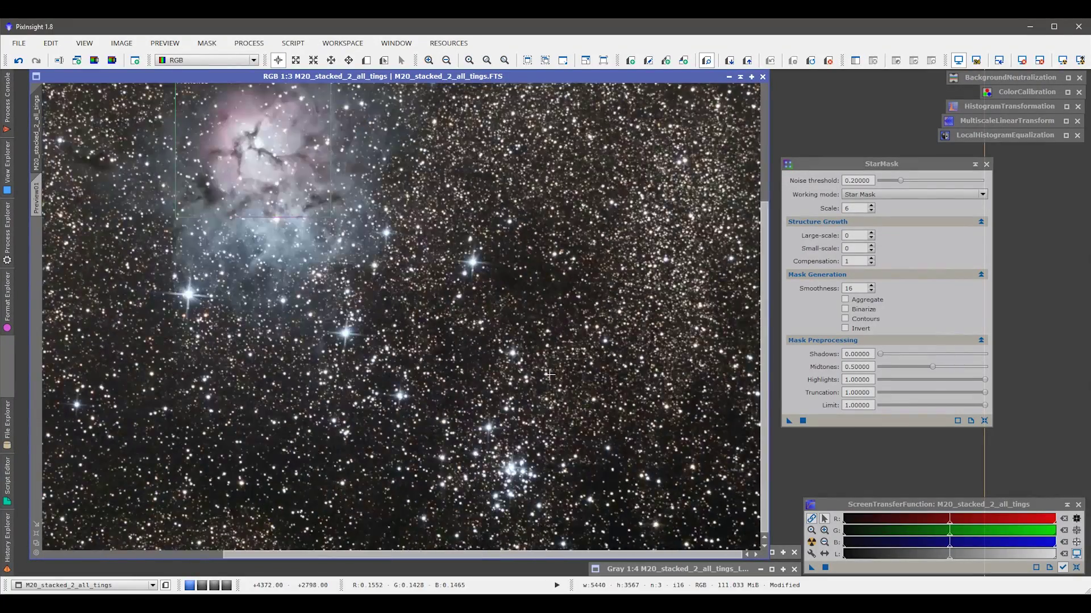
click(874, 292)
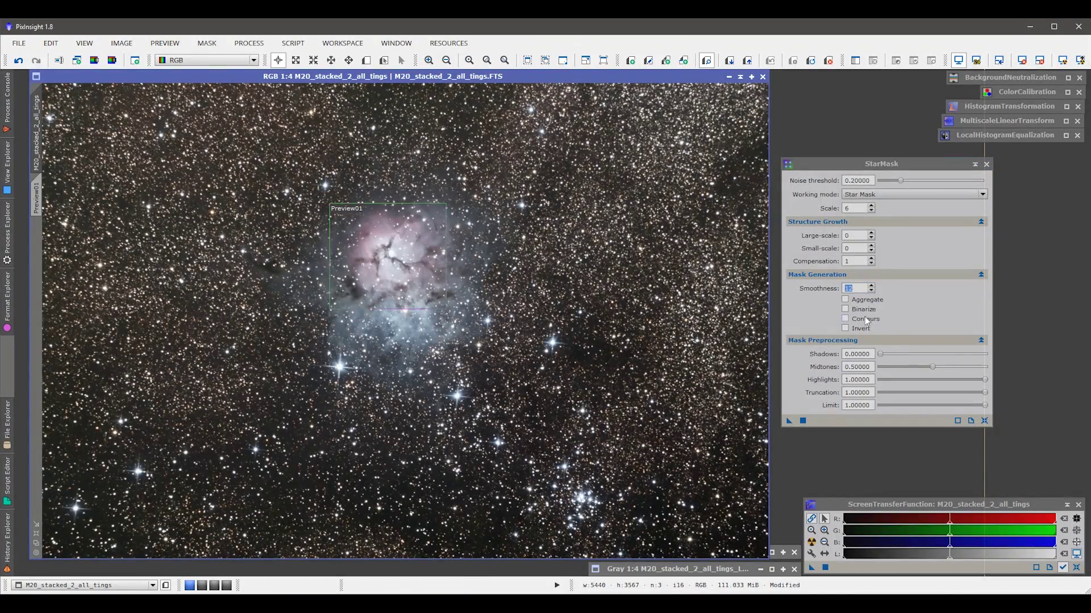
click(856, 311)
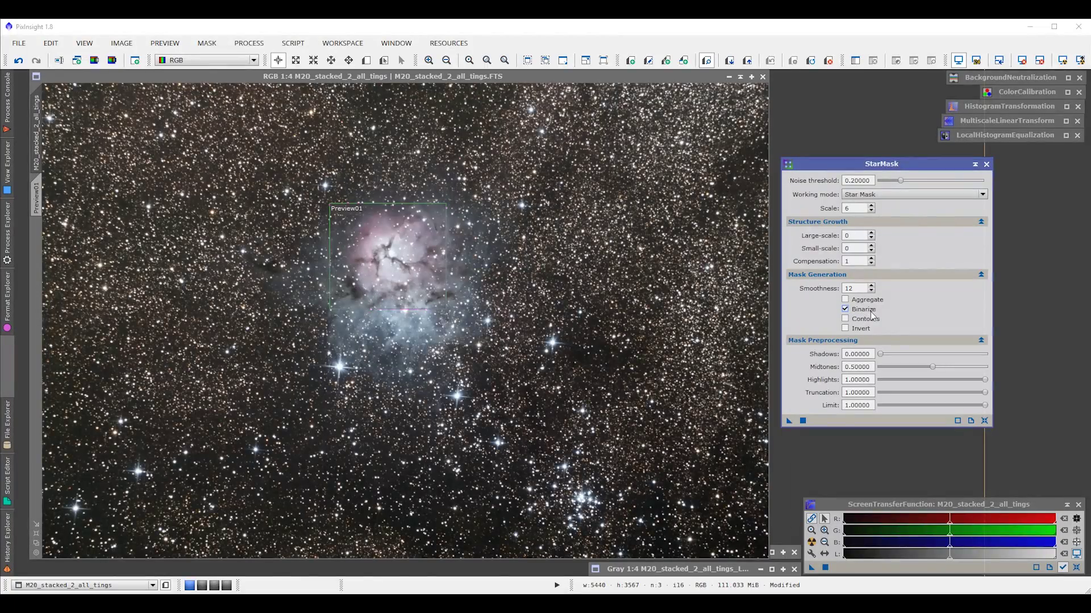
drag(936, 370, 944, 374)
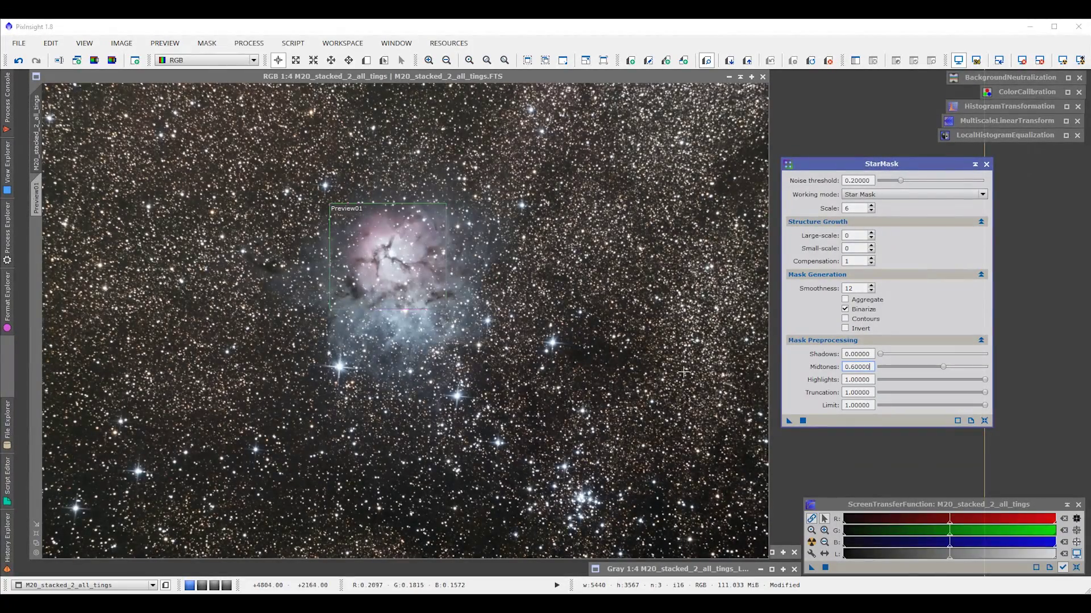
drag(789, 420, 568, 371)
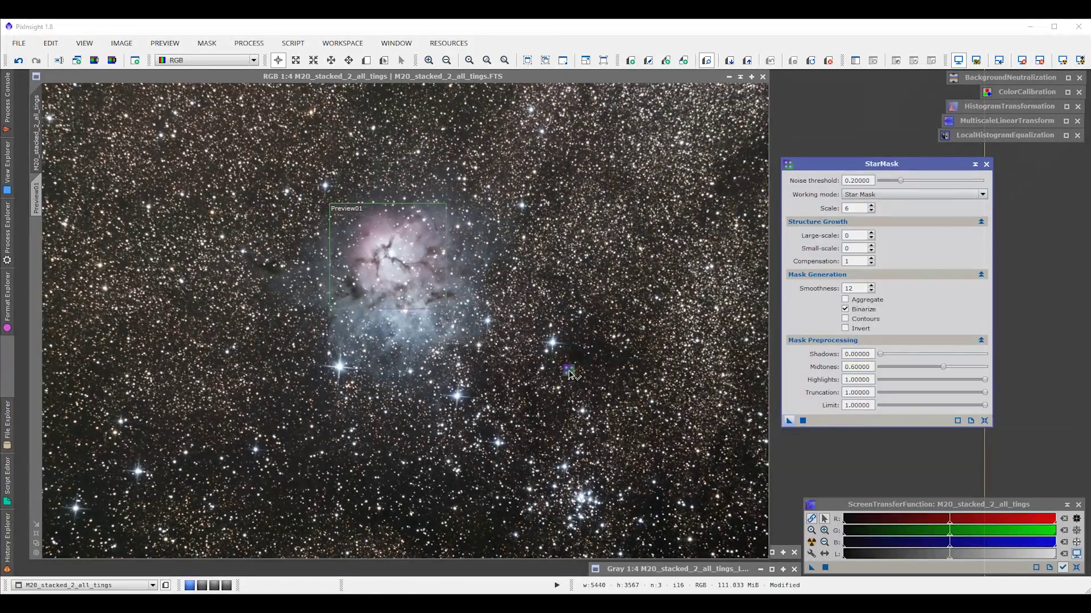
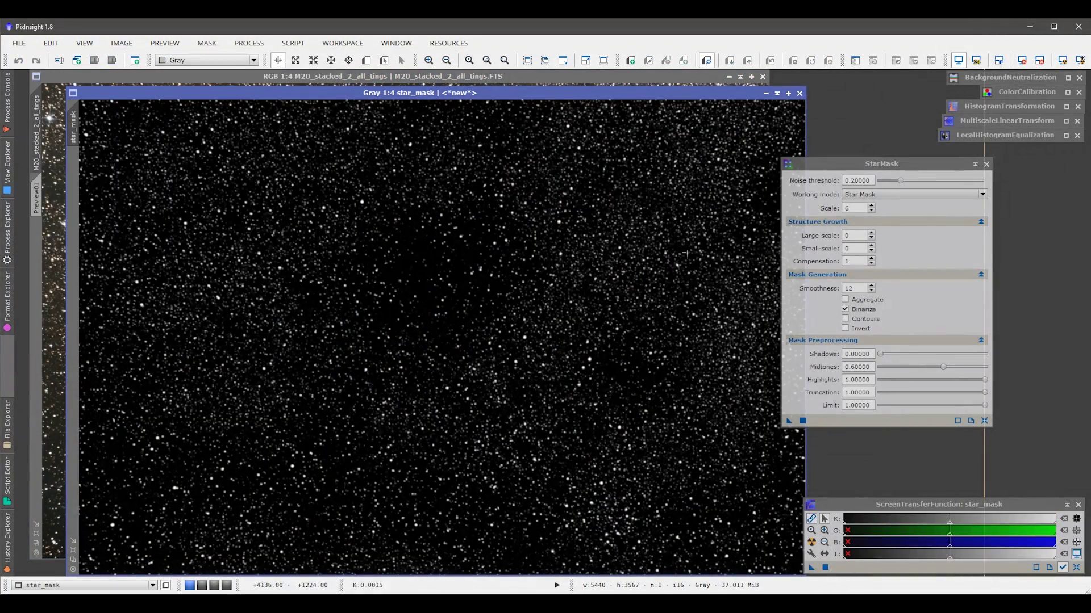
Show the M20 colour image and the star mask at 1:1 and align the mask window exactly over the image
drag(973, 172, 1028, 158)
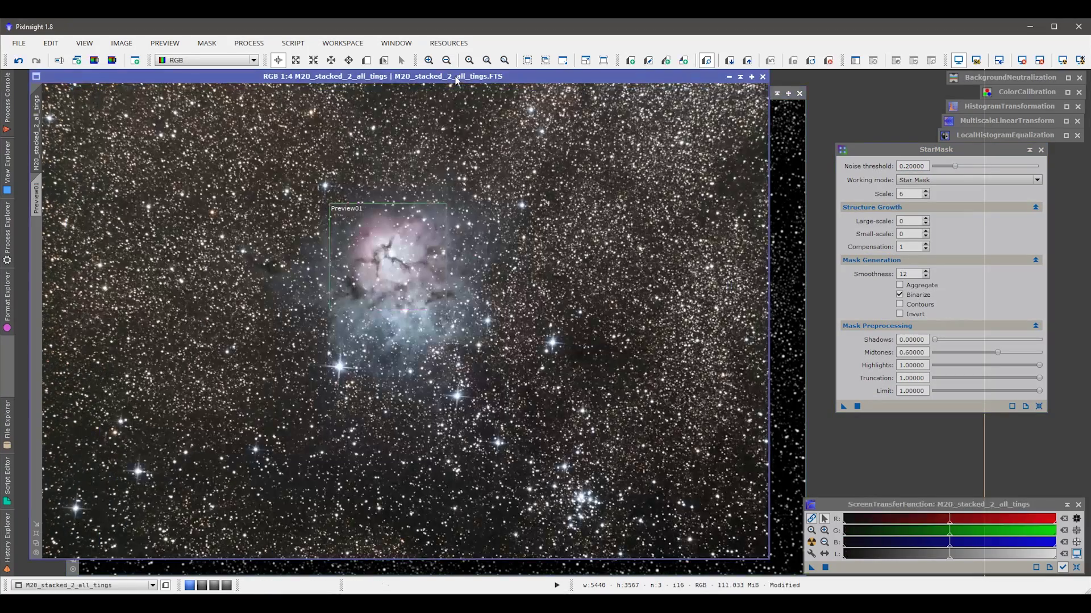
click(458, 77)
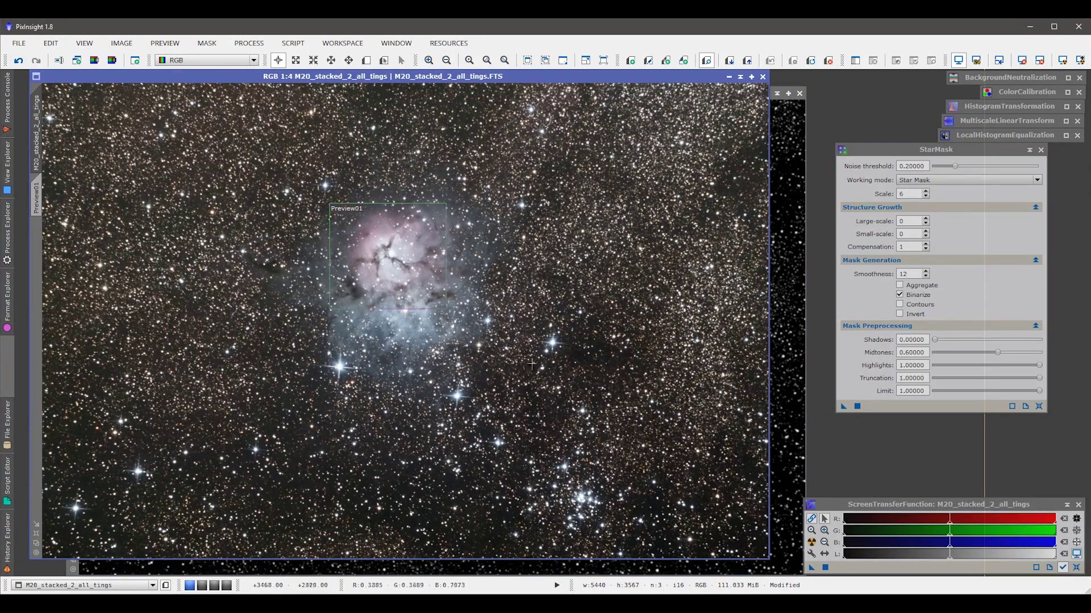
click(429, 60)
click(429, 60)
click(429, 60)
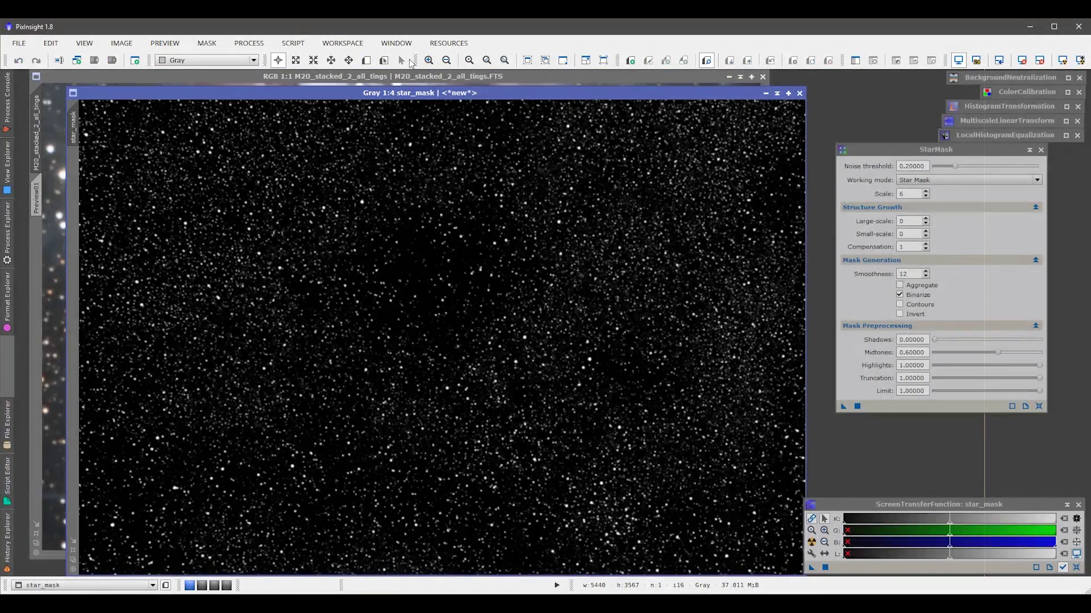
click(429, 60)
click(429, 60)
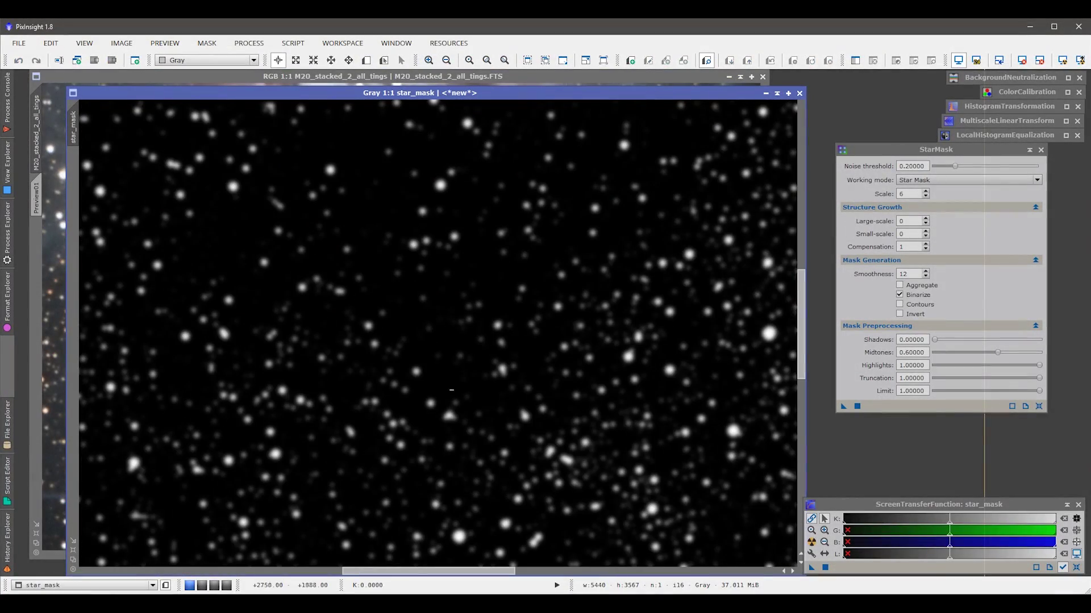
drag(375, 94, 339, 78)
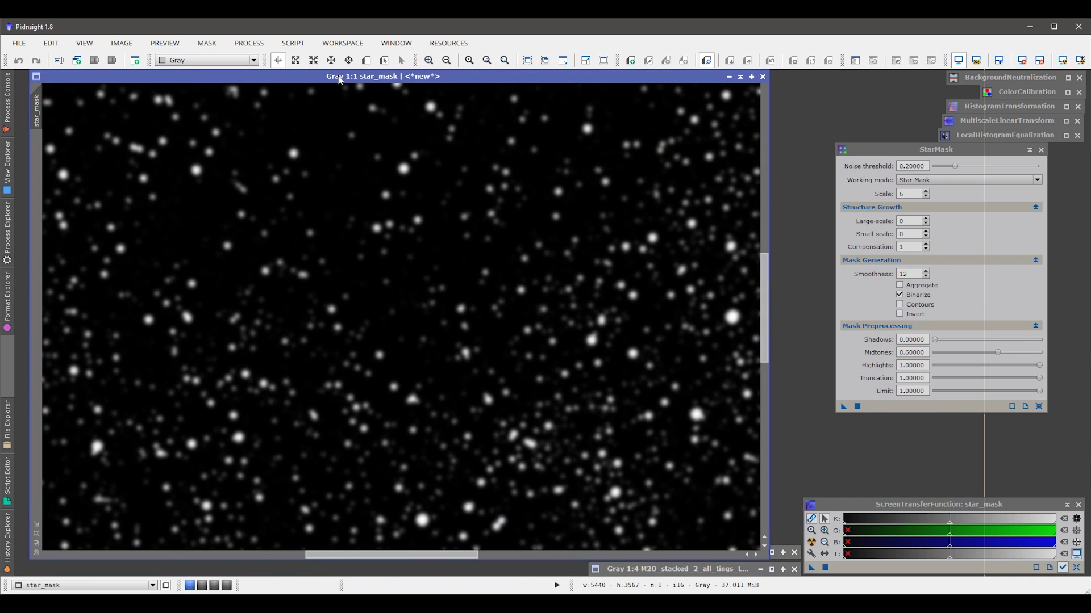
Compare the star mask with the stars in the image beneath it by repeatedly fading the mask window out and in
drag(458, 83, 457, 83)
click(457, 80)
drag(316, 77, 317, 78)
drag(350, 81, 308, 76)
scroll(406, 191, up, 2)
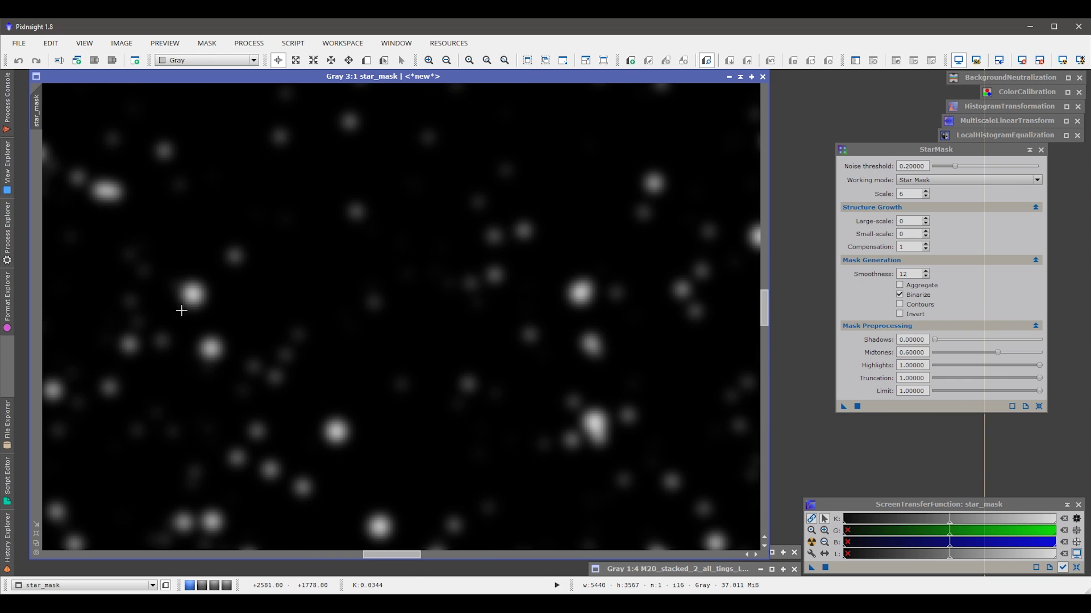
scroll(232, 307, down, 2)
scroll(232, 307, down, 1)
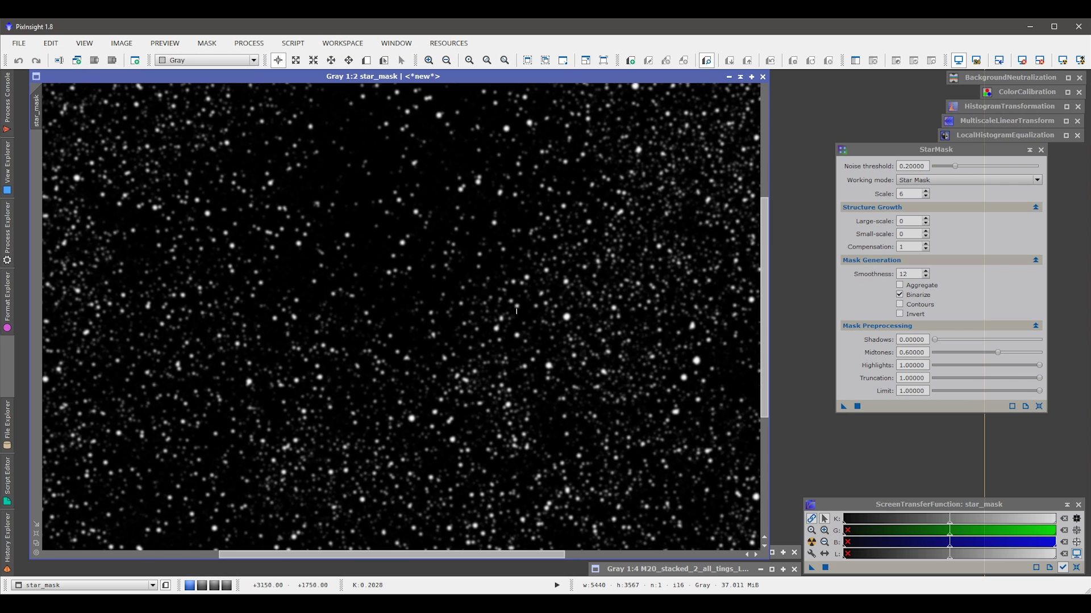
scroll(355, 261, up, 1)
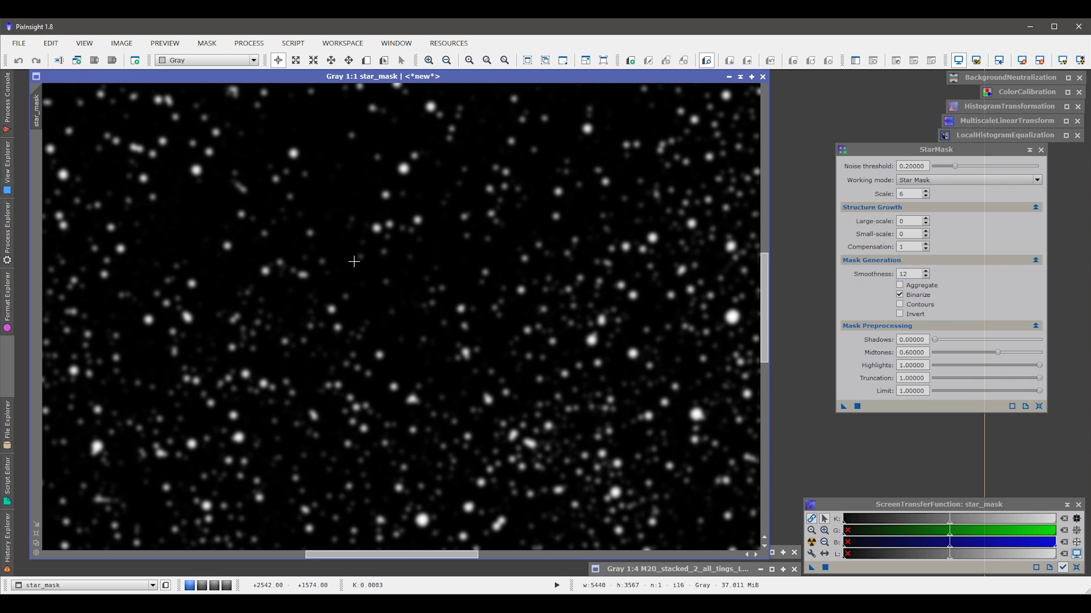
scroll(334, 77, down, 3)
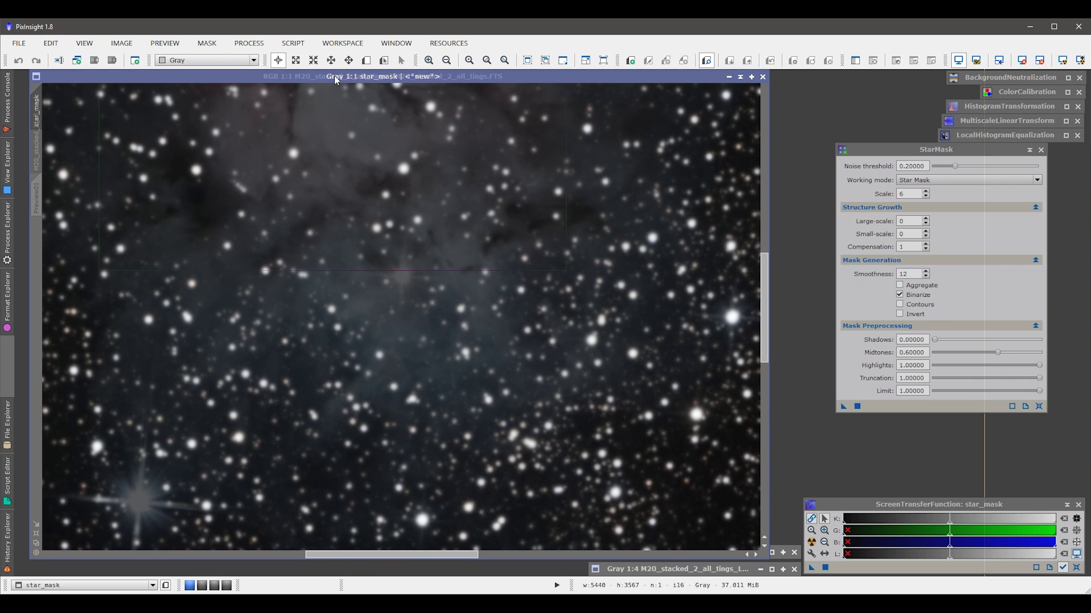
scroll(335, 79, up, 3)
scroll(335, 78, down, 3)
scroll(334, 76, up, 3)
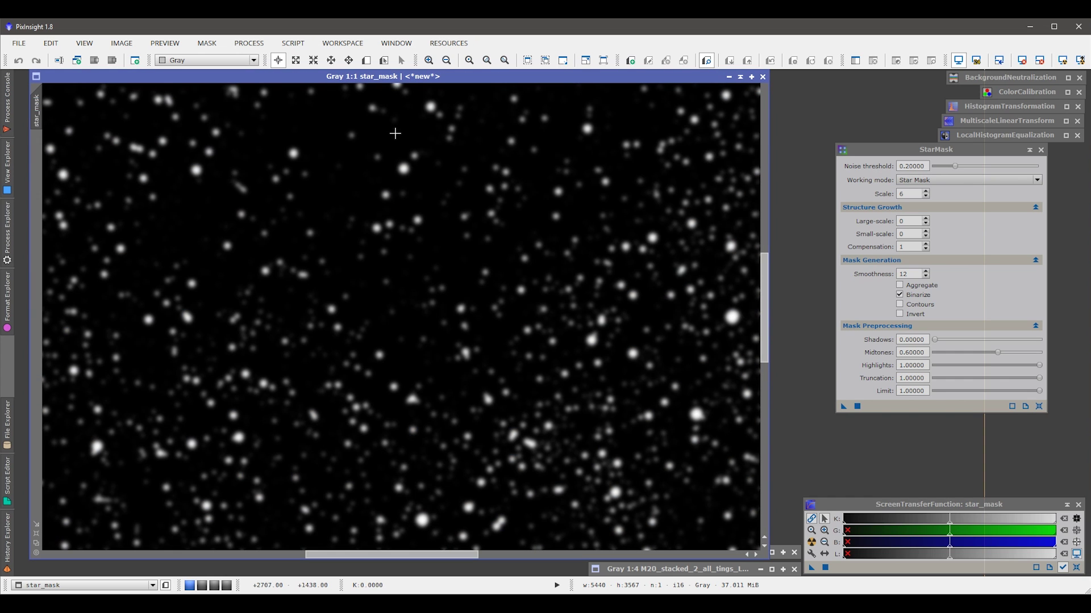
scroll(419, 77, down, 3)
scroll(419, 78, up, 3)
scroll(169, 78, down, 3)
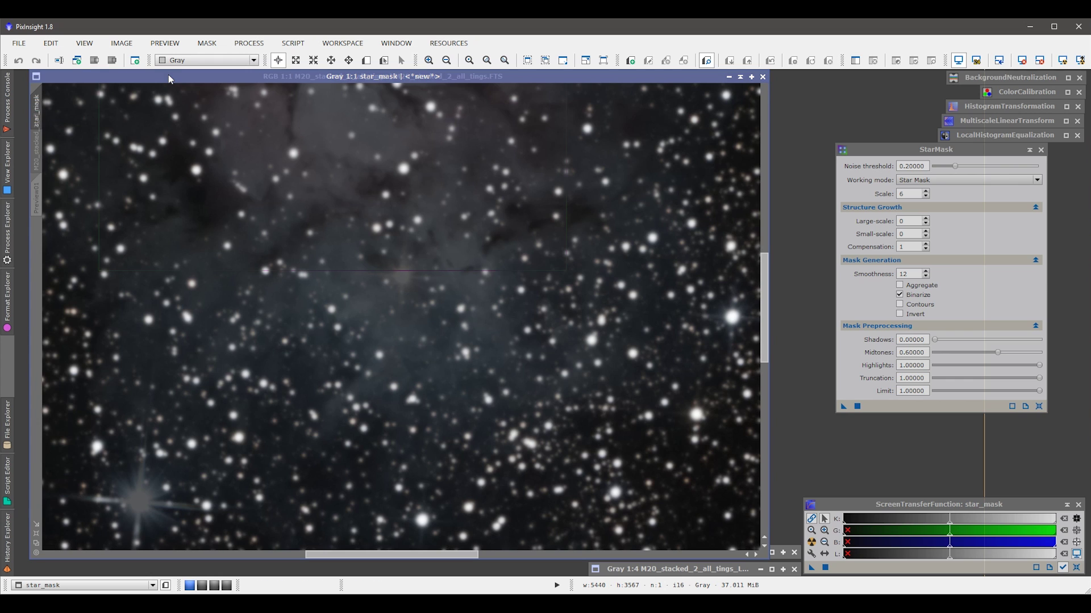
scroll(168, 74, up, 3)
scroll(168, 74, down, 3)
scroll(168, 74, up, 3)
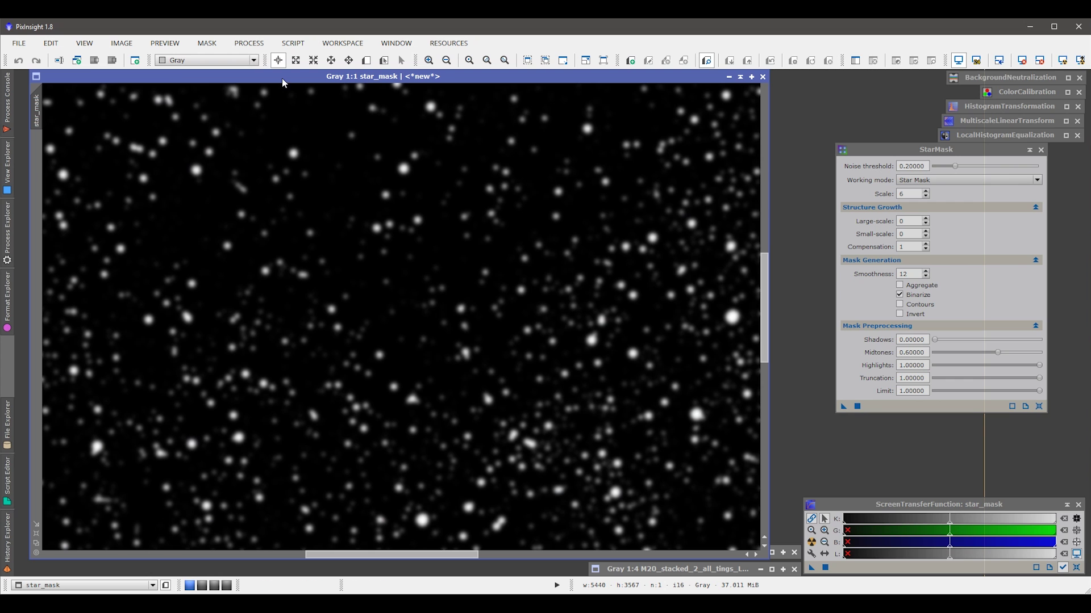
scroll(283, 80, down, 3)
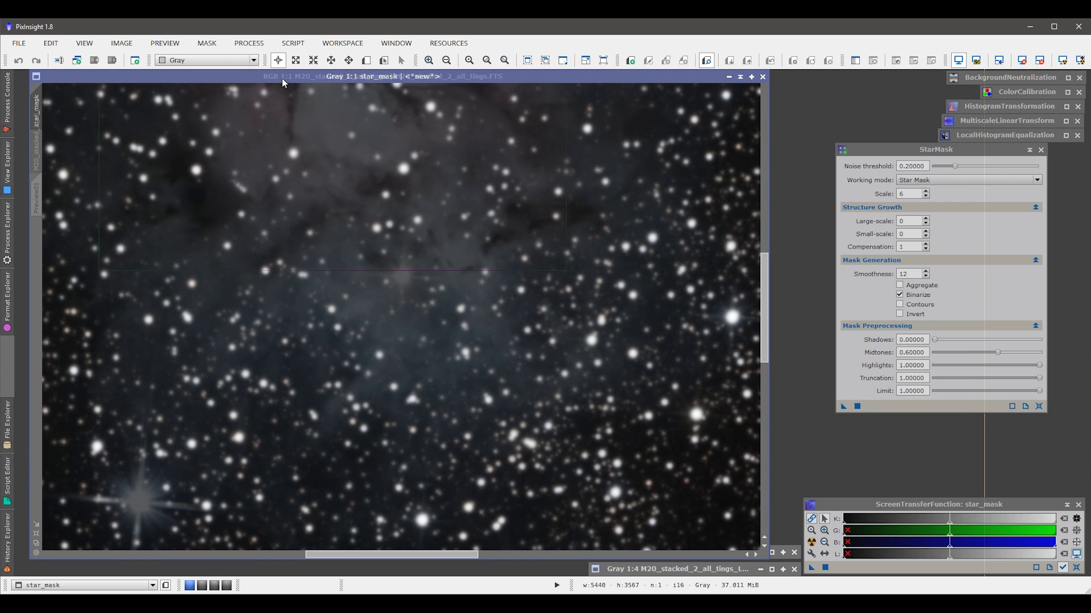
scroll(282, 79, up, 3)
scroll(283, 80, down, 3)
scroll(282, 80, up, 3)
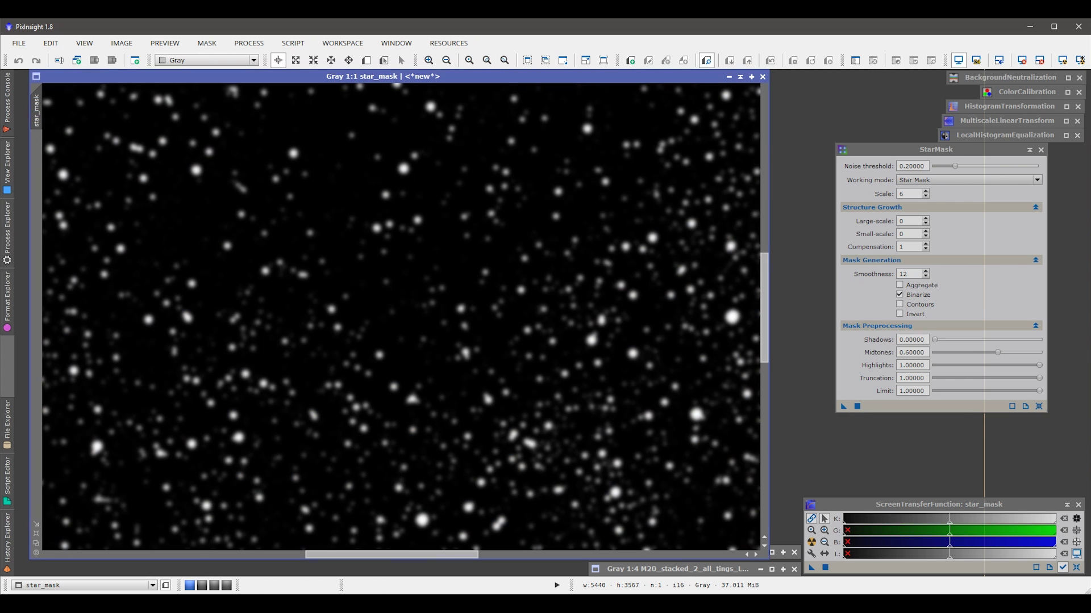
Collapse the StarMask dialog and park it beneath the collapsed LocalHistogramEqualization dialog
drag(1015, 148, 1022, 162)
click(1035, 162)
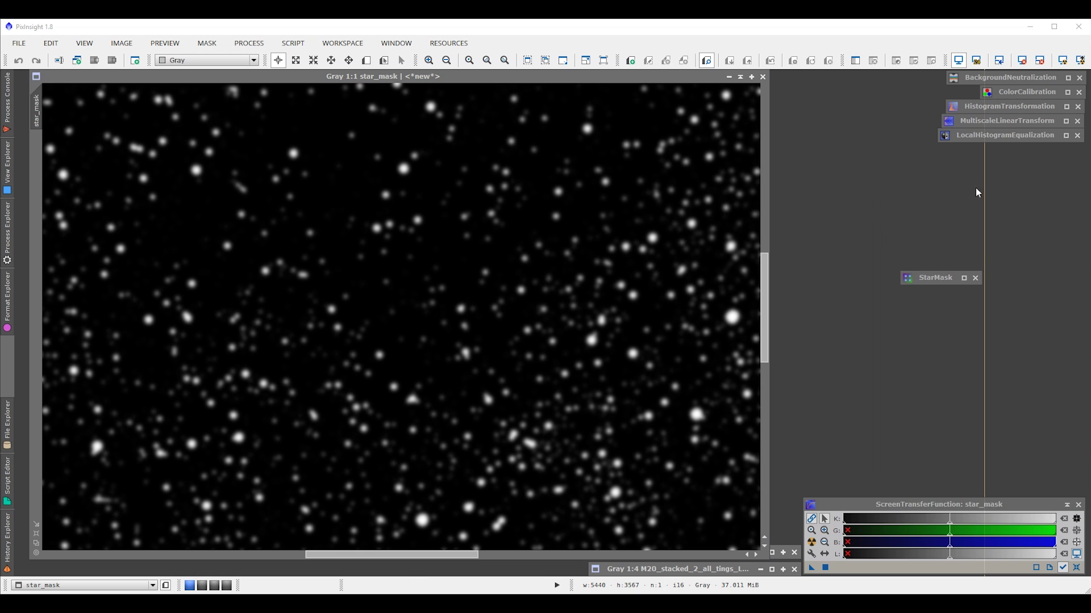
drag(952, 284, 1050, 153)
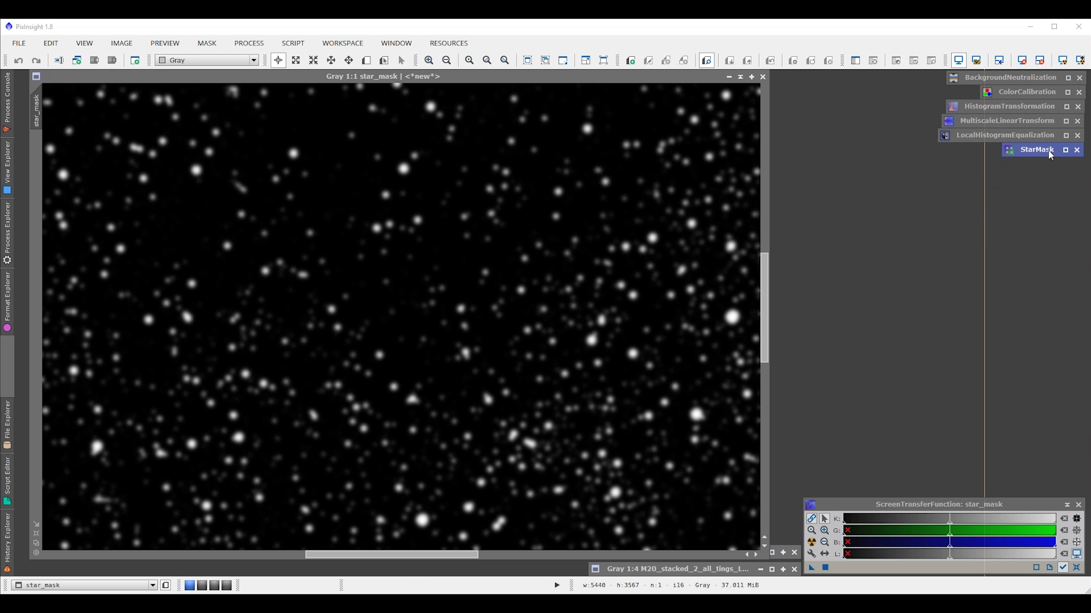
Collapse and park the star_mask window with the other collapsed images, and show the M20 colour image at 1:4
click(741, 78)
drag(357, 317, 667, 540)
click(585, 480)
scroll(577, 474, down, 3)
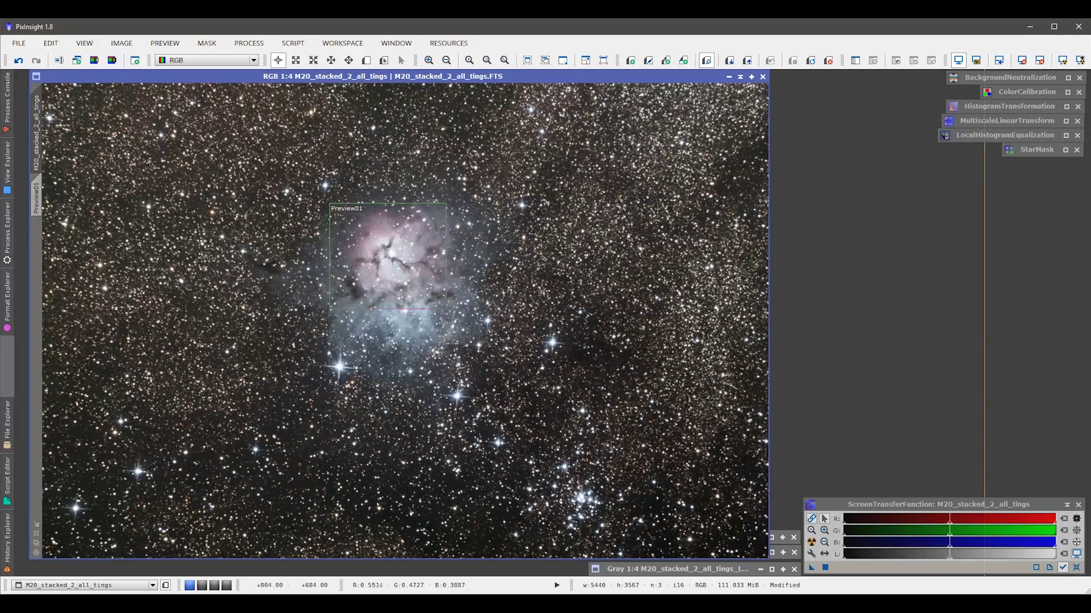
Extract the luminance of the M20 colour image, apply it as that image's mask, and park the collapsed luminance window
click(95, 62)
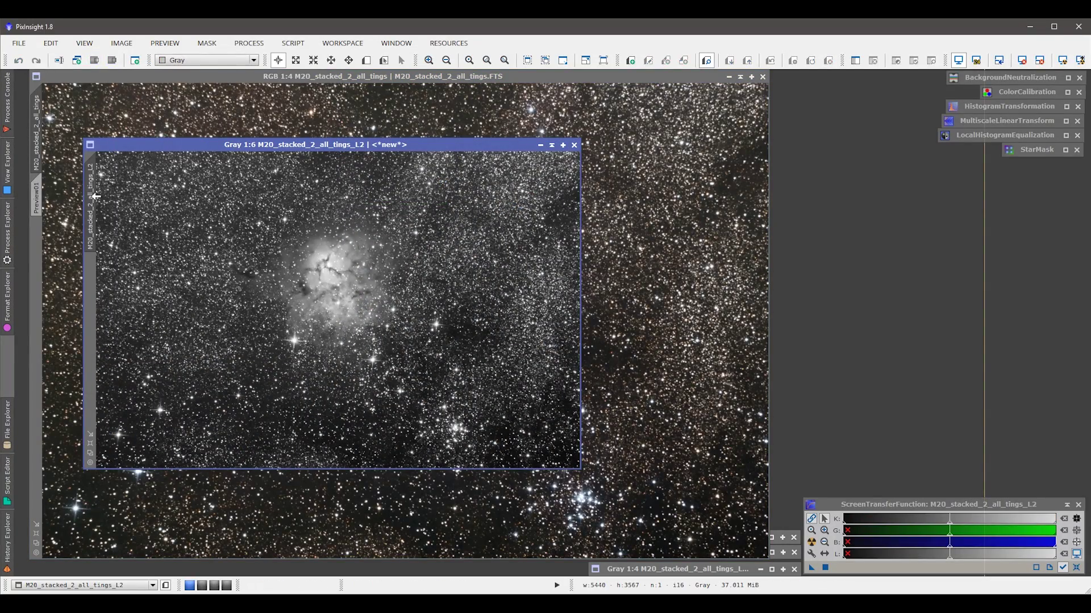
click(551, 144)
drag(696, 458, 728, 528)
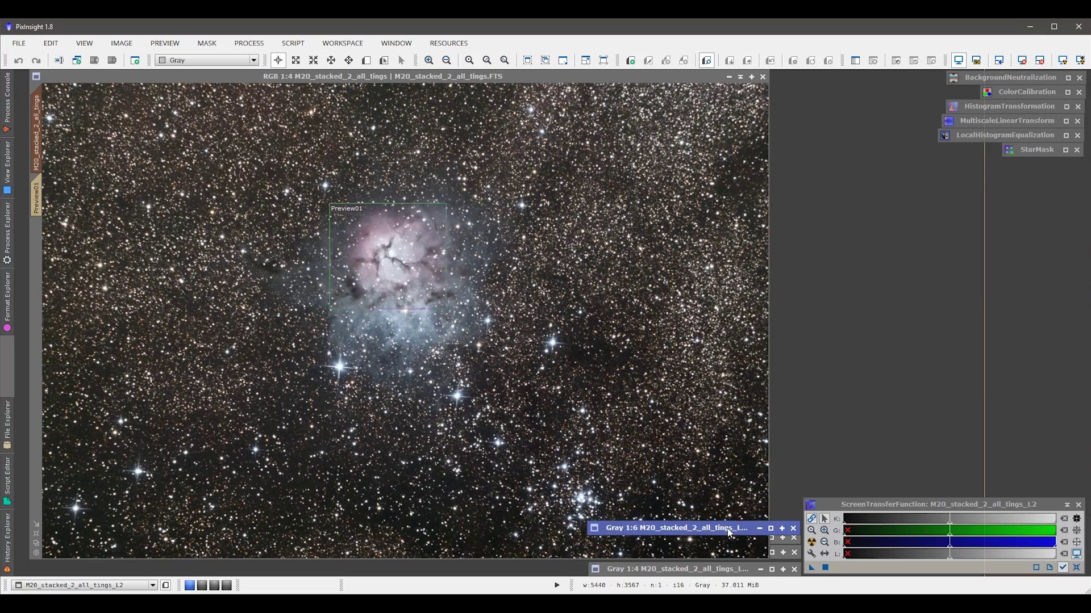
click(580, 451)
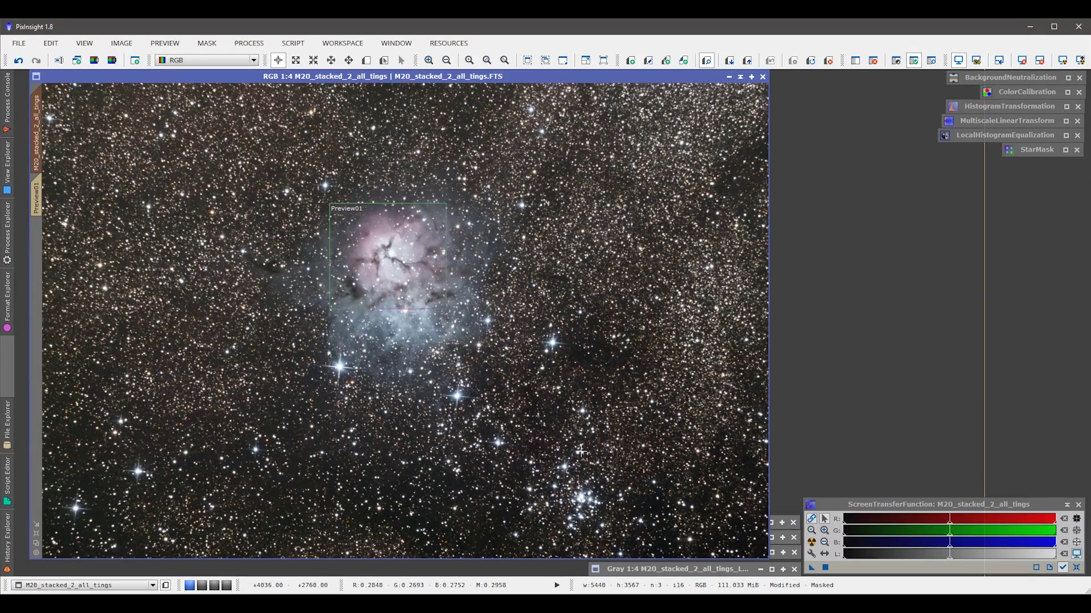
Toggle the mask overlay on the full M20 image to examine which areas the luminance mask protects
key(ctrl+k)
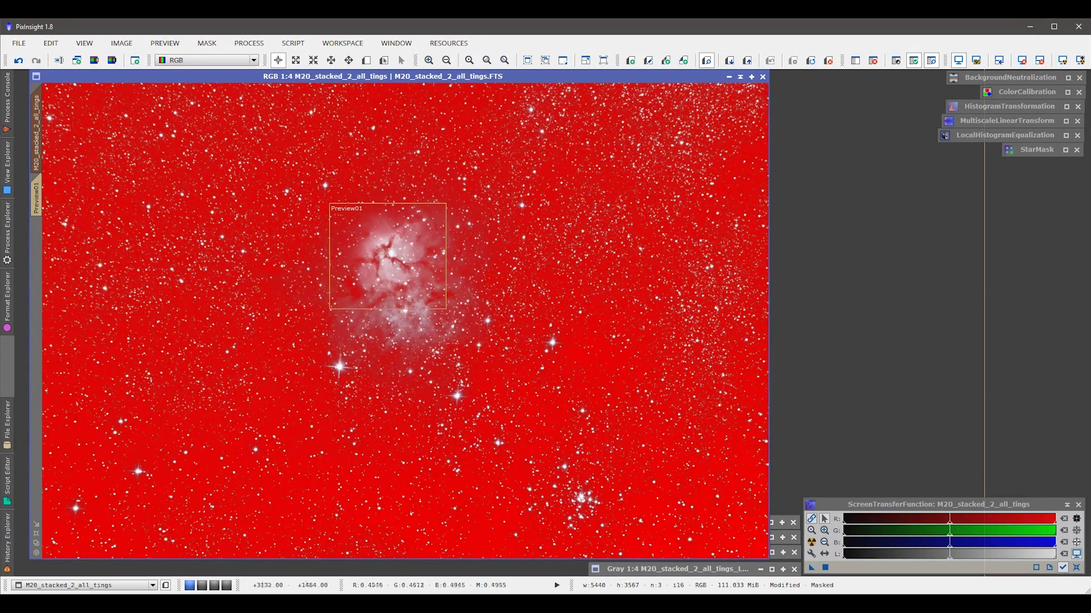
key(ctrl+k)
key(ctrl+k)
key(ctrl+k)
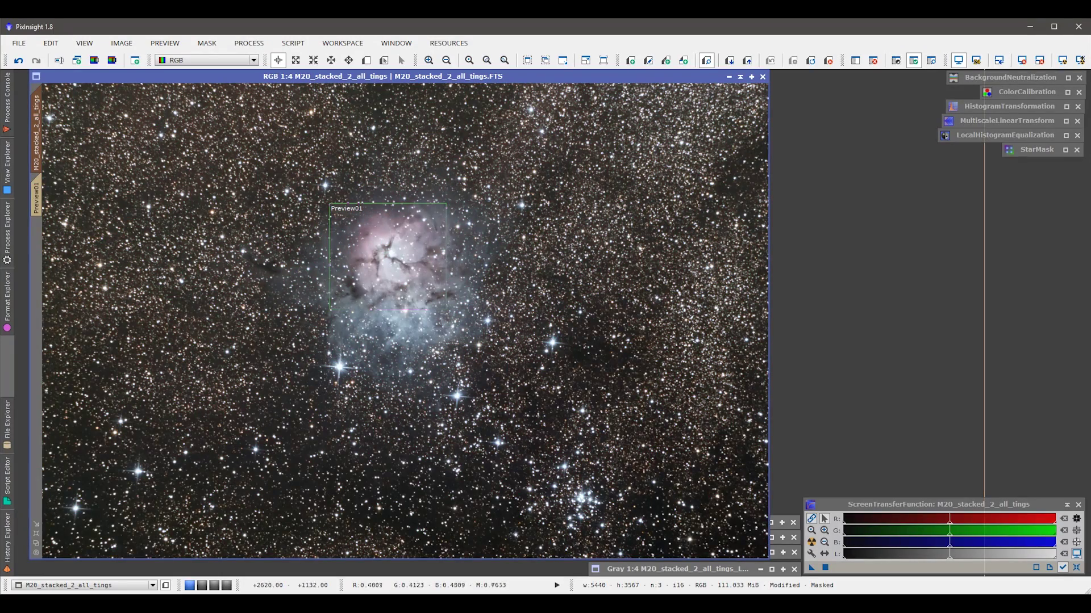
key(ctrl+k)
key(ctrl+k)
Open Preview01 and toggle the mask overlay to examine the protection around the nebula core, leaving the overlay hidden
click(36, 199)
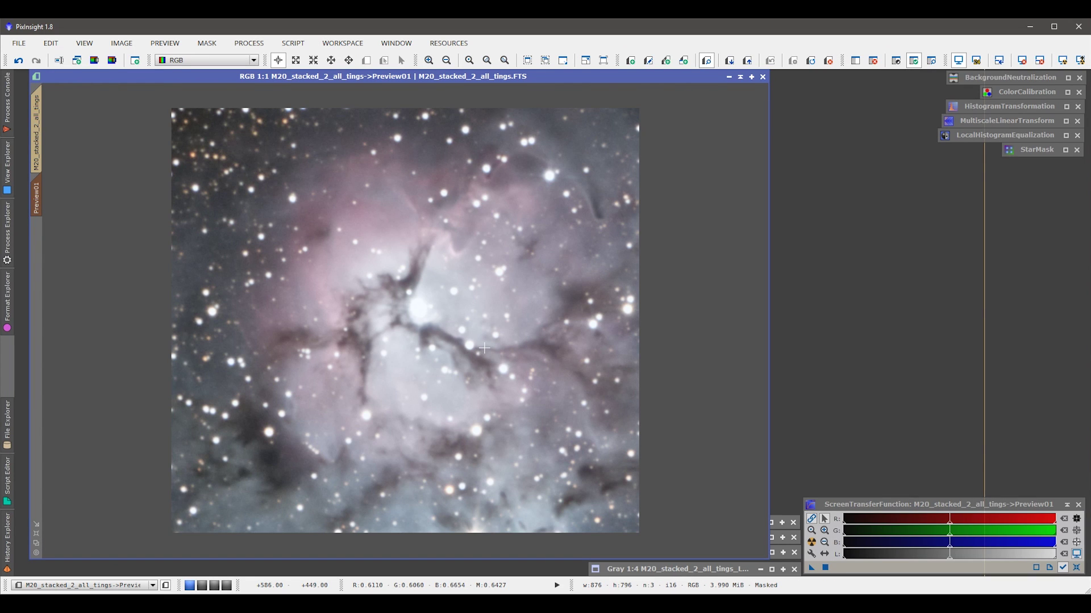
key(ctrl+k)
key(ctrl+k)
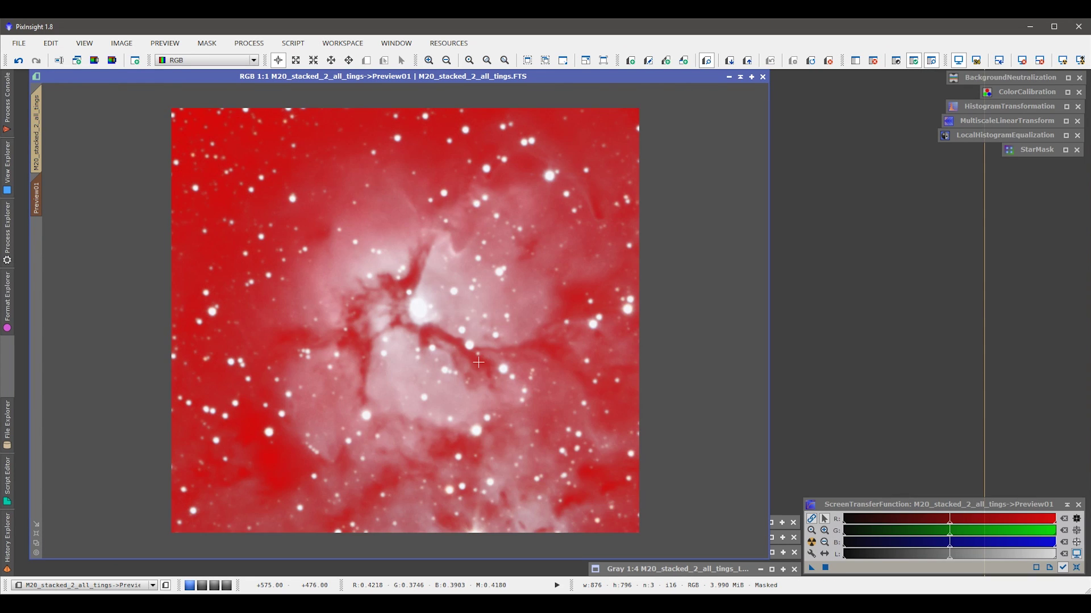
key(ctrl+k)
key(ctrl+k)
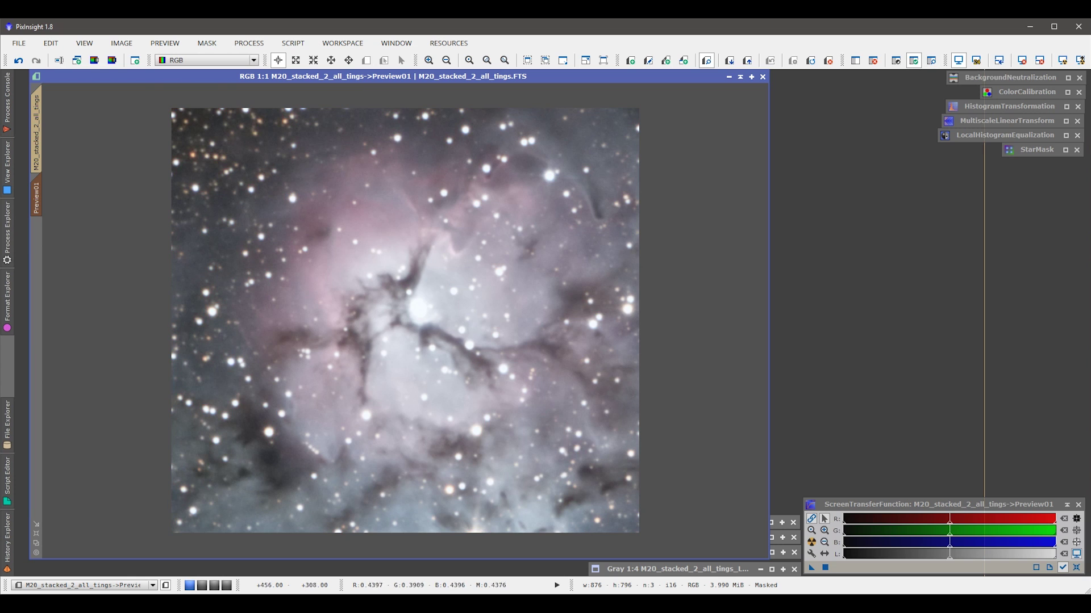
Open the Deconvolution process and place its window clear of the Preview01 image
click(249, 43)
mouse_move(250, 60)
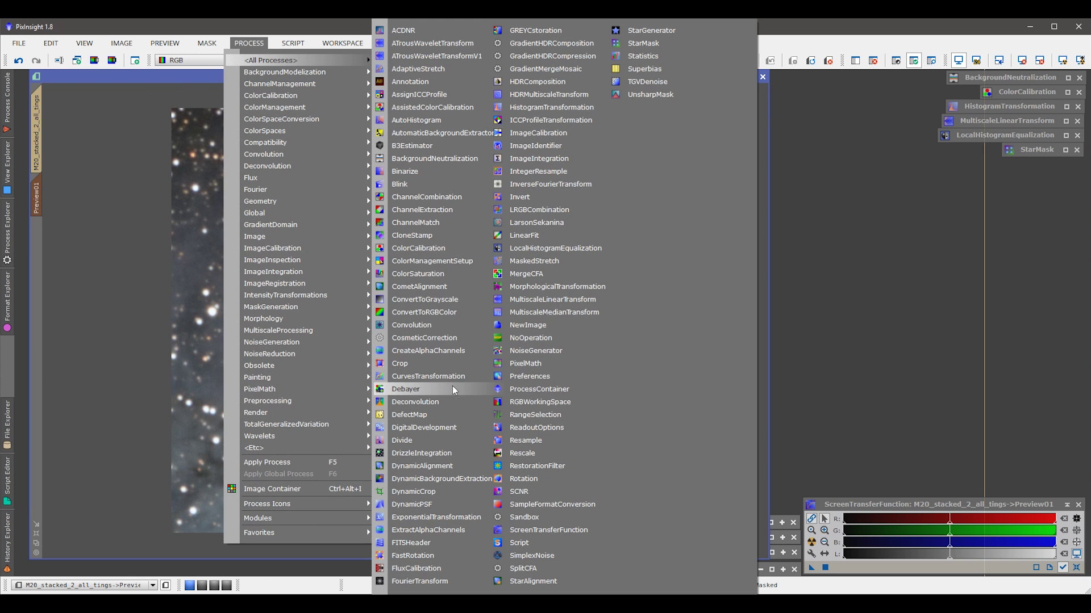
click(454, 403)
drag(1013, 74, 901, 166)
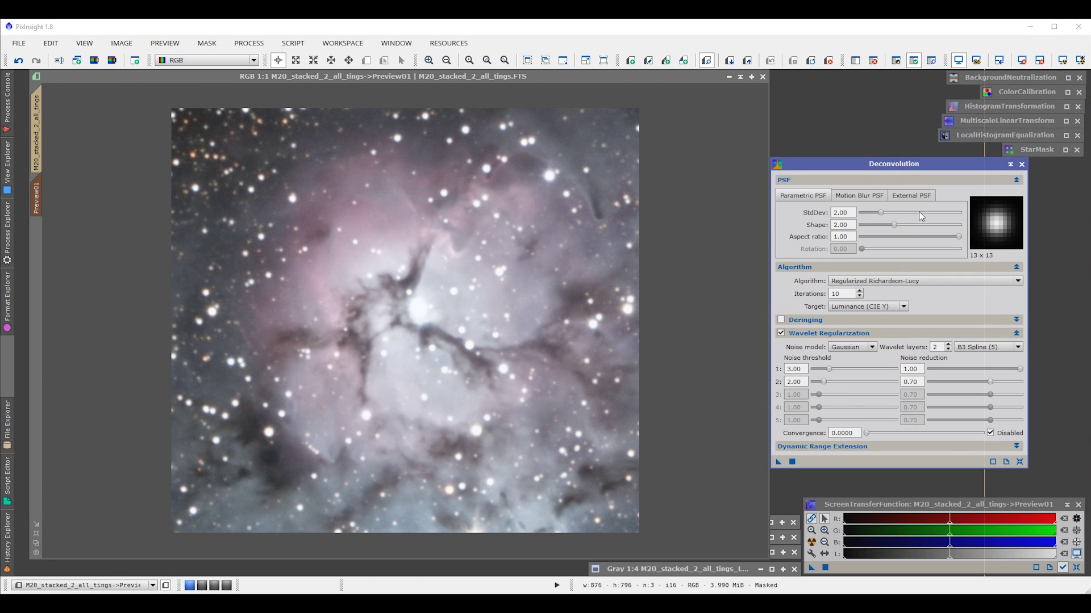
Compare the Parametric PSF and External PSF options of Deconvolution, ending on Parametric PSF
click(913, 196)
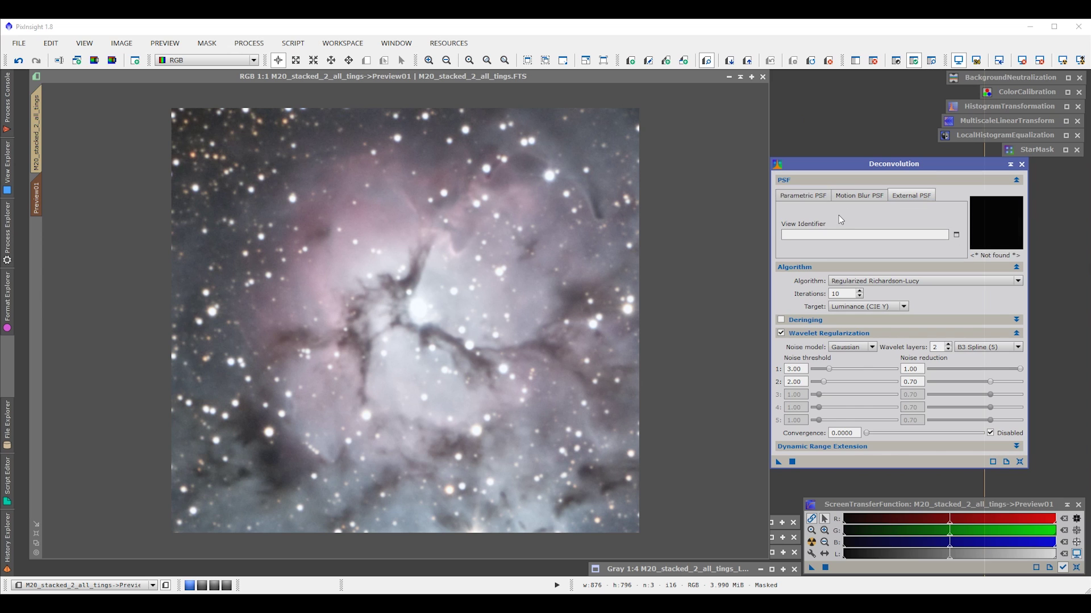
click(823, 196)
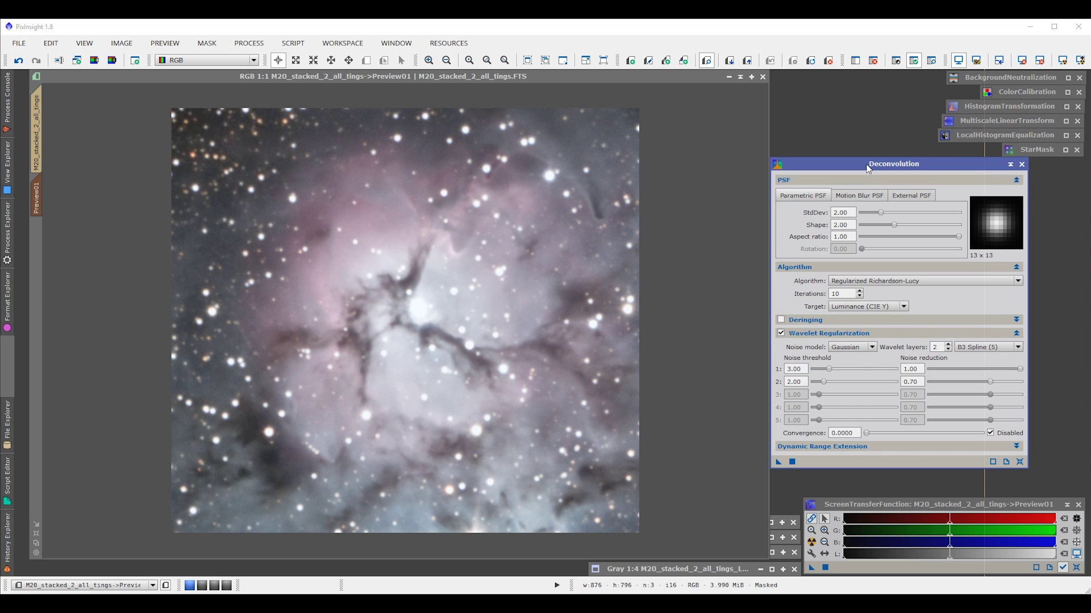
click(908, 197)
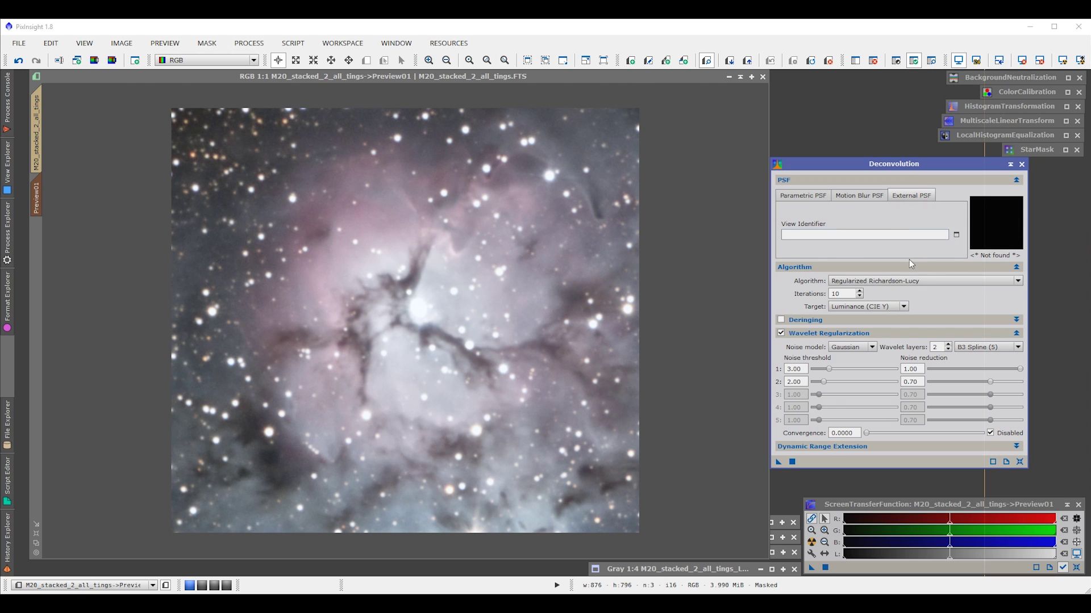
click(815, 196)
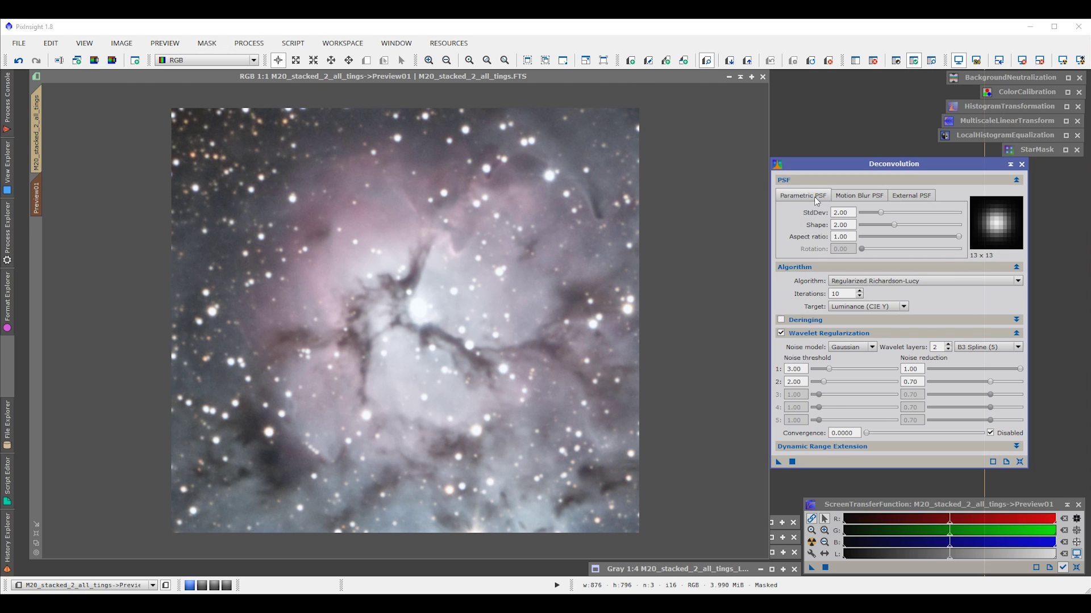
click(926, 197)
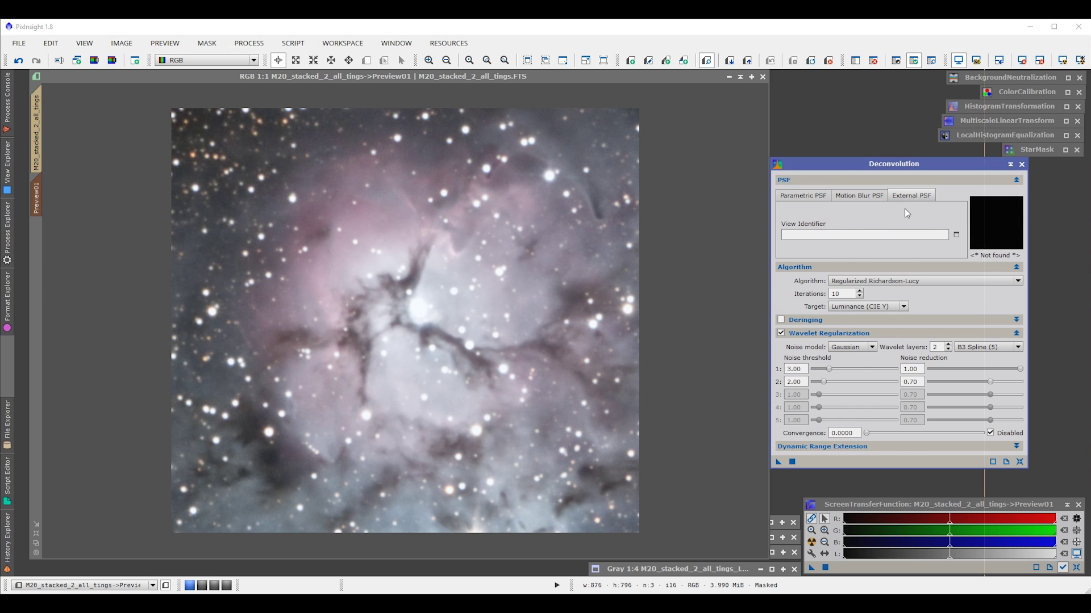
click(813, 196)
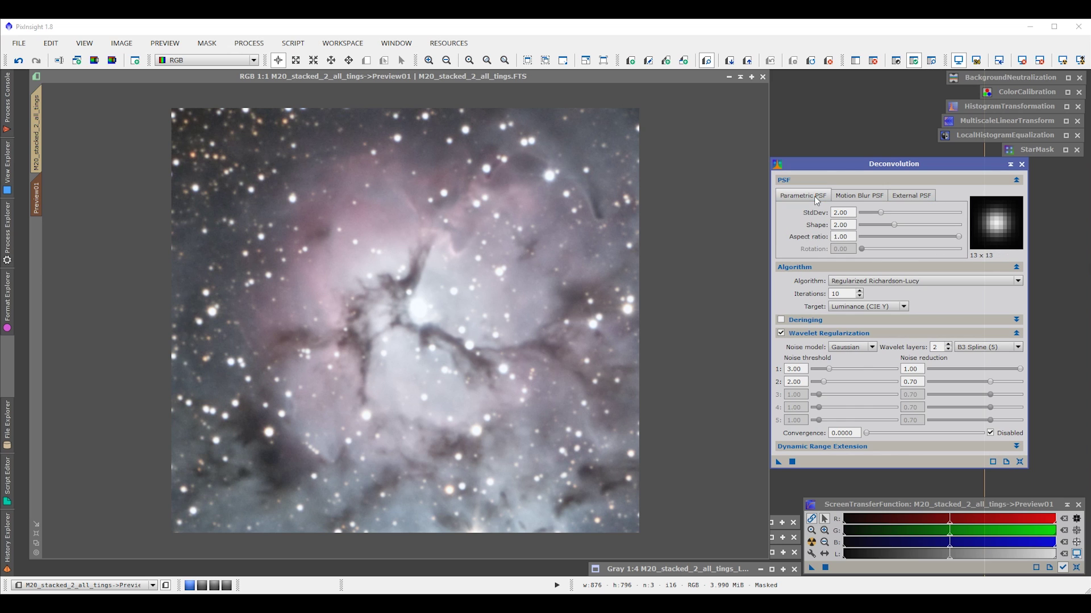
click(901, 199)
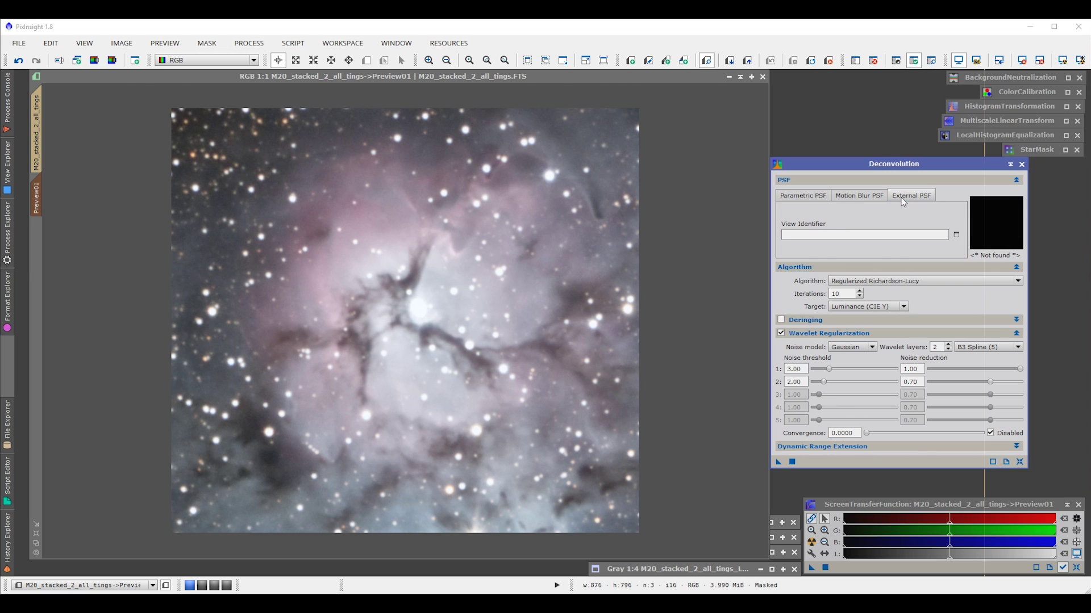
click(819, 197)
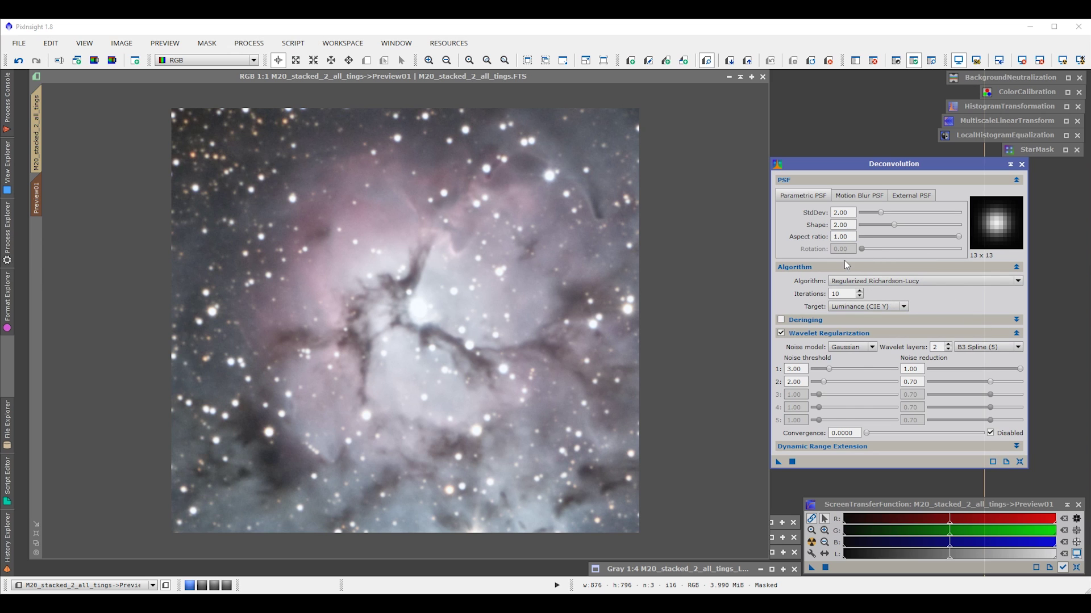
Set the deconvolution to 15 iterations and enable Deringing
click(860, 292)
click(859, 292)
click(859, 292)
click(781, 320)
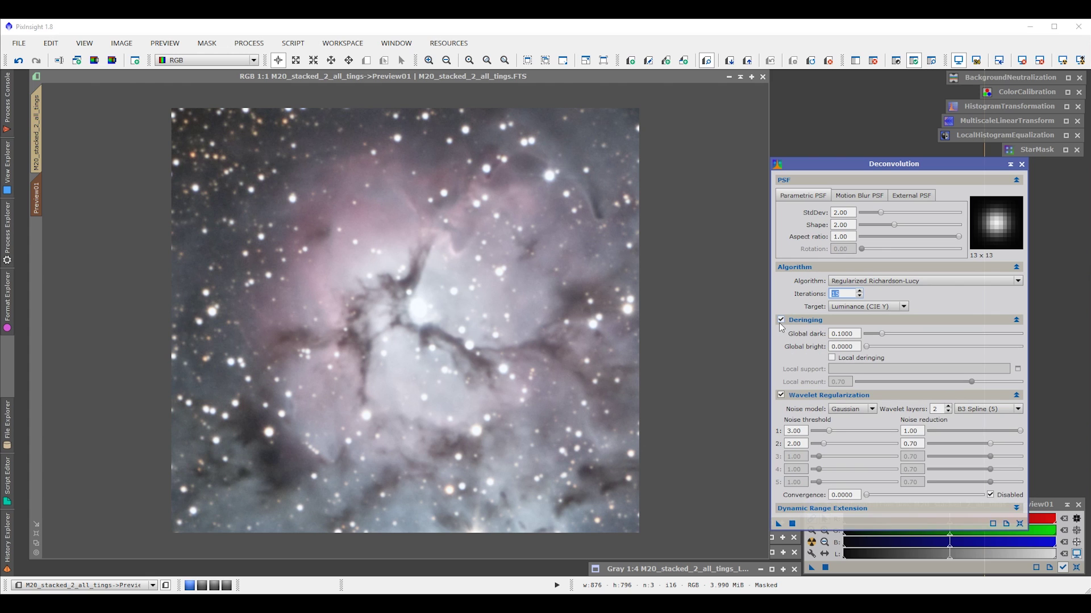
Enable local deringing with star_mask as the local support image
click(832, 359)
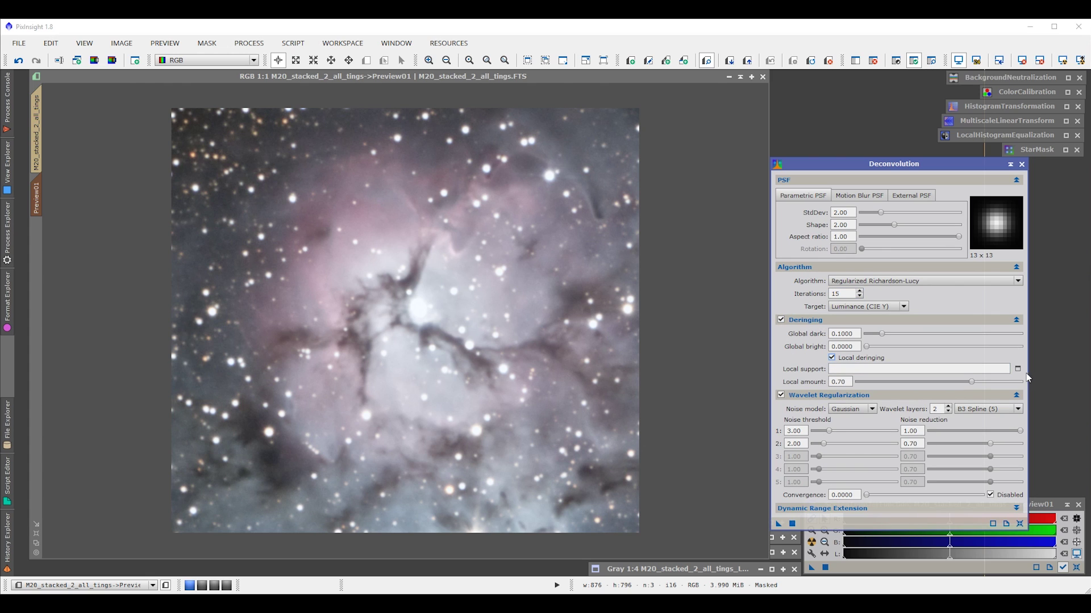
click(1016, 369)
click(585, 307)
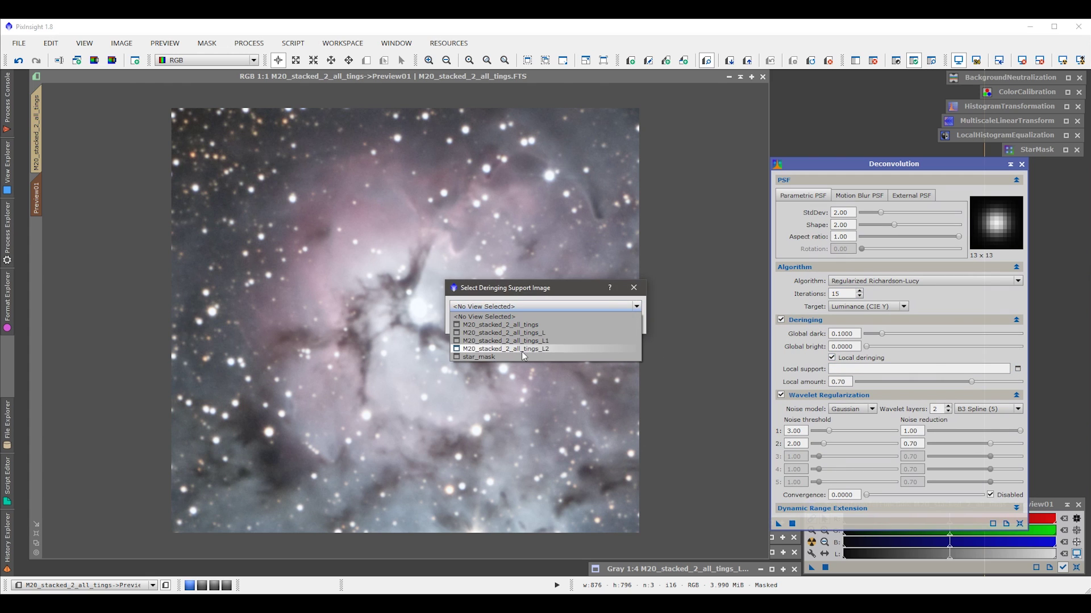
click(523, 357)
click(556, 327)
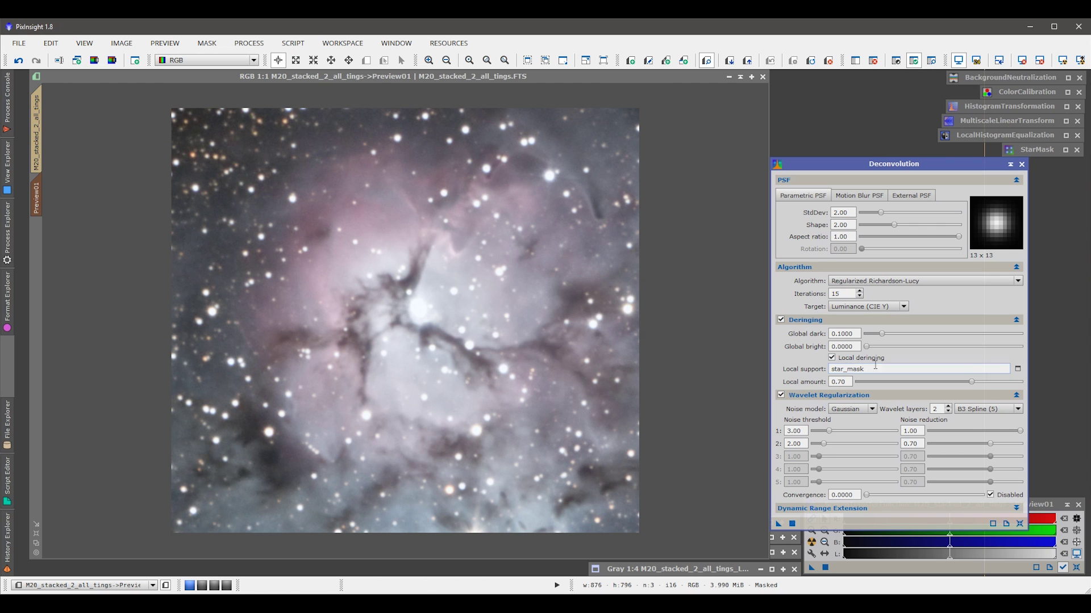
Apply the deconvolution to Preview01 and inspect the nebula core and dark dust lanes up close
drag(779, 523, 487, 392)
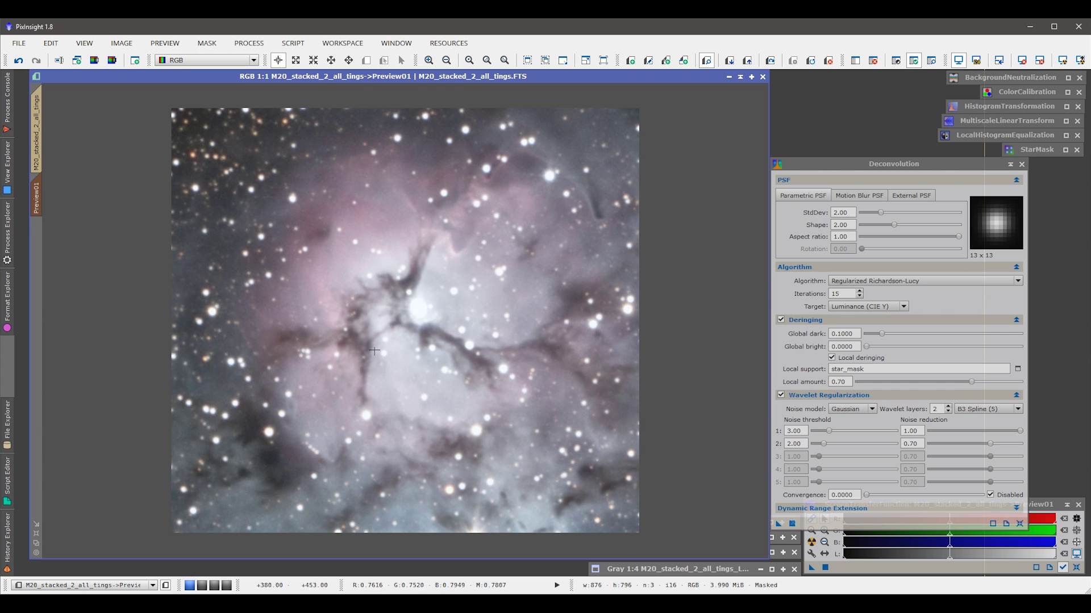
scroll(393, 320, up, 1)
drag(331, 342, 346, 356)
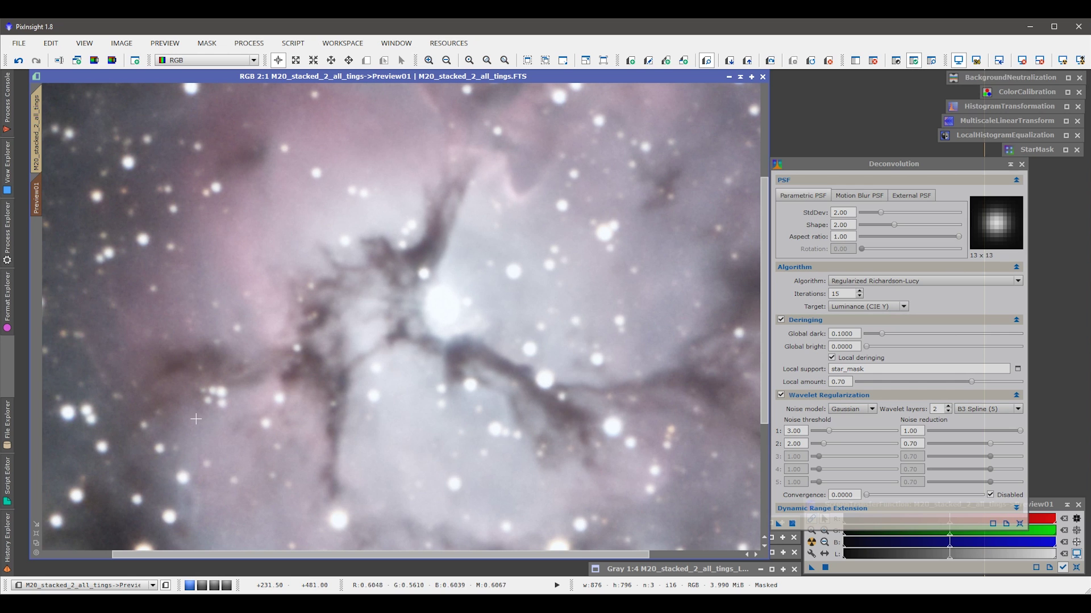
scroll(314, 365, down, 1)
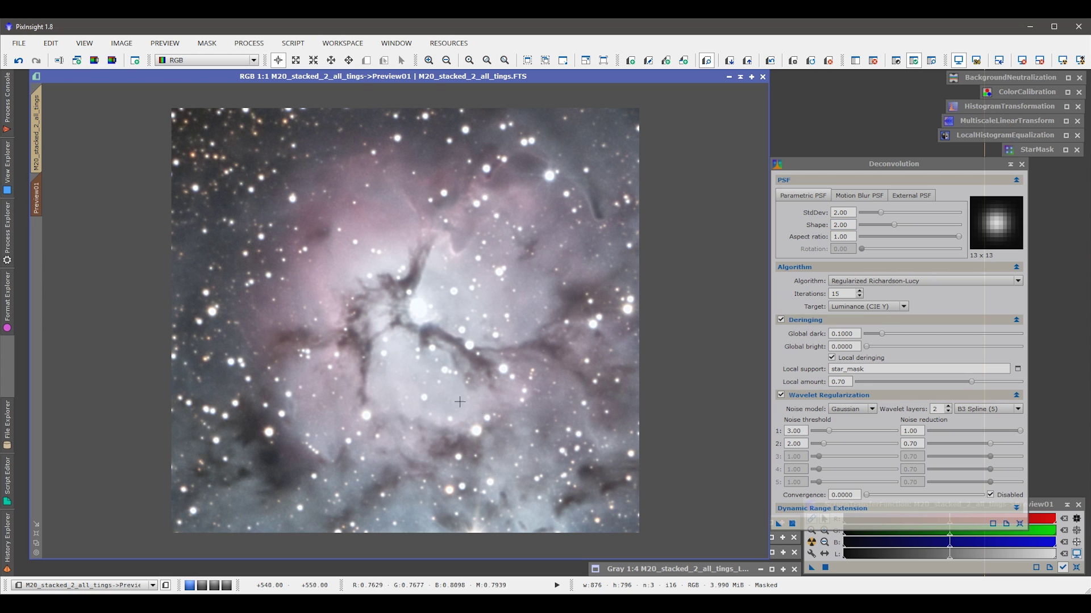
scroll(461, 387, up, 2)
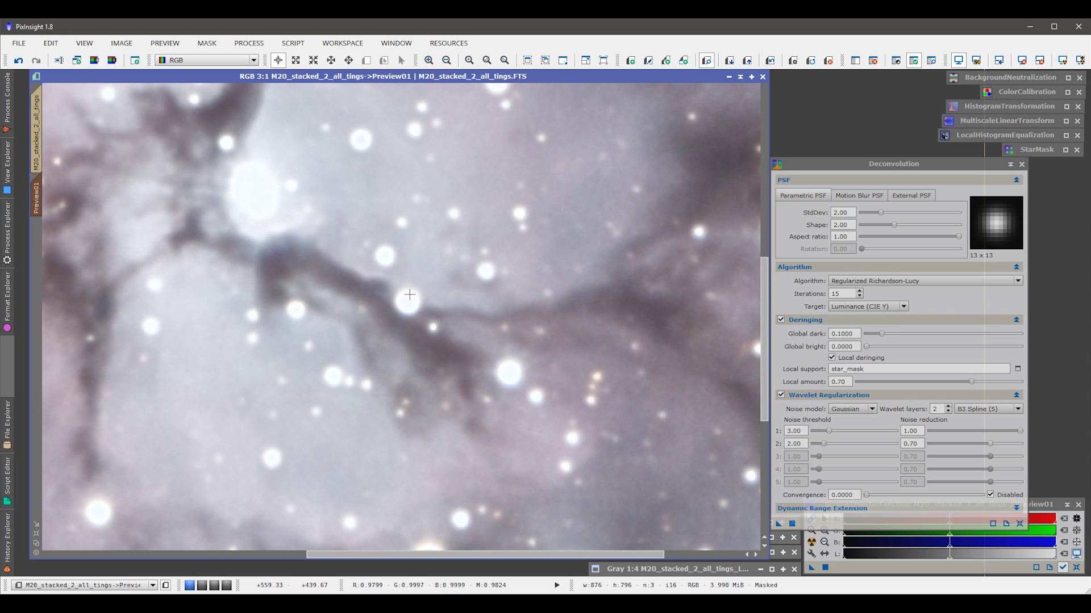
Compare Preview01 before and after the deconvolution at several magnifications, keeping the deconvolved version
key(ctrl+z)
key(ctrl+y)
key(ctrl+z)
key(ctrl+y)
scroll(426, 308, down, 1)
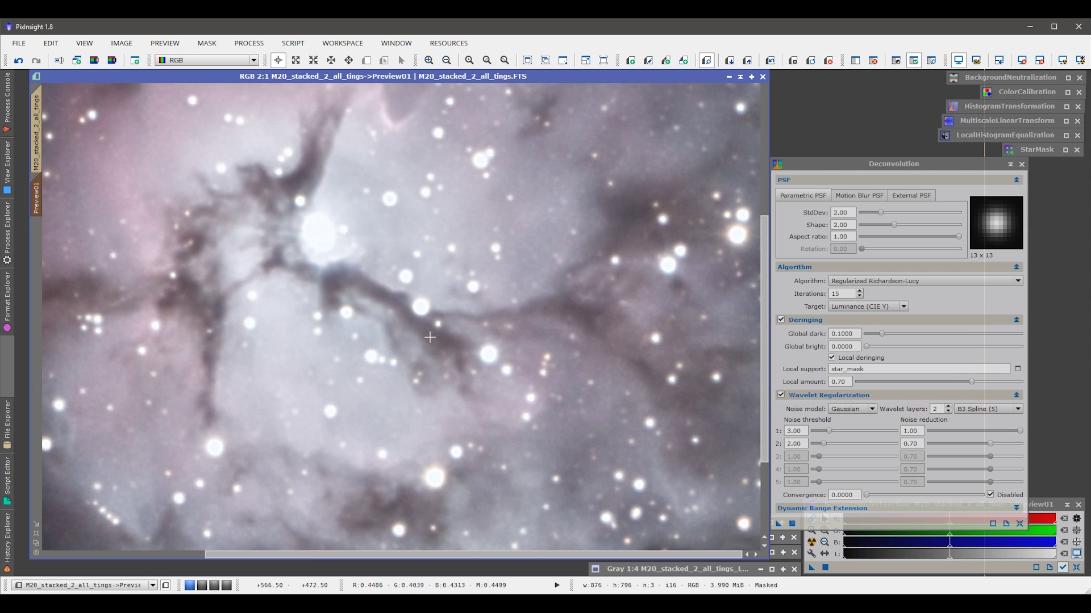
key(ctrl+shift+z)
scroll(488, 367, down, 1)
key(ctrl+shift+z)
scroll(458, 270, up, 1)
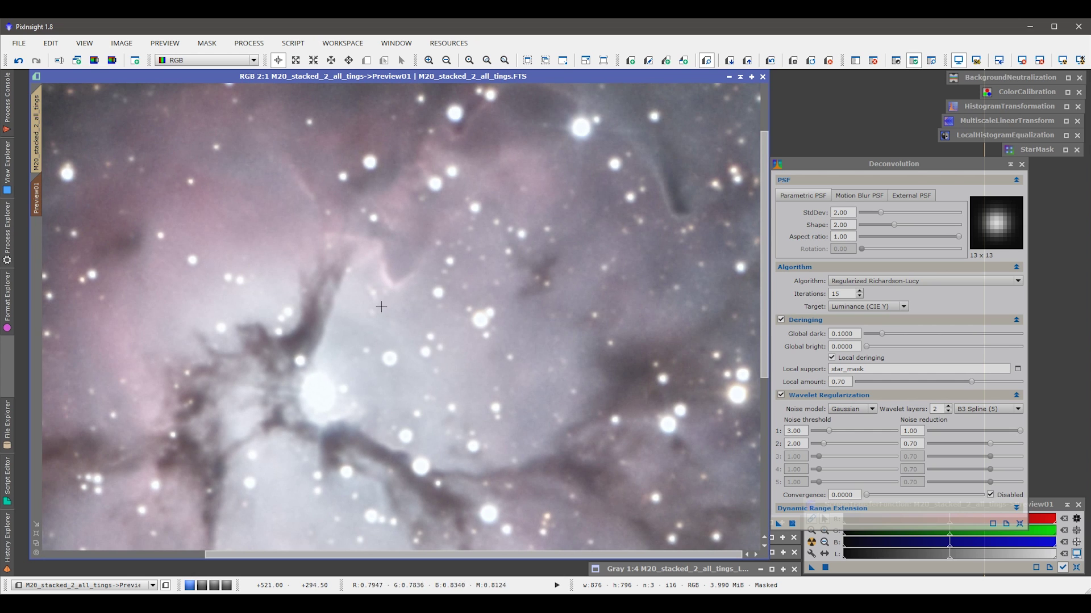
scroll(316, 365, down, 1)
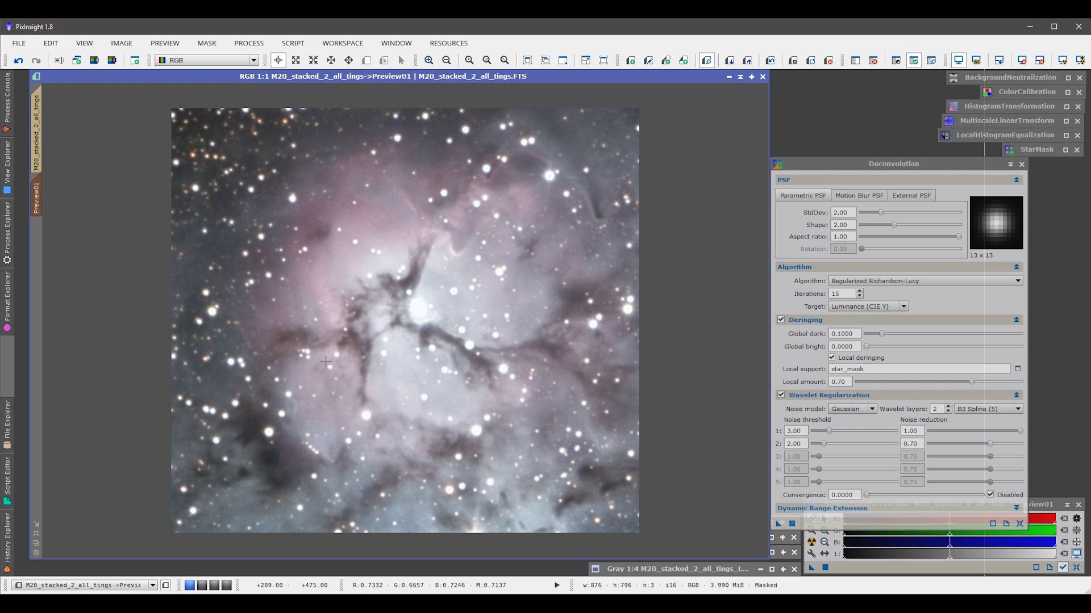
Apply the same deconvolution to the full M20 colour image and inspect its nebula core at 2:1
click(39, 153)
drag(778, 523, 441, 339)
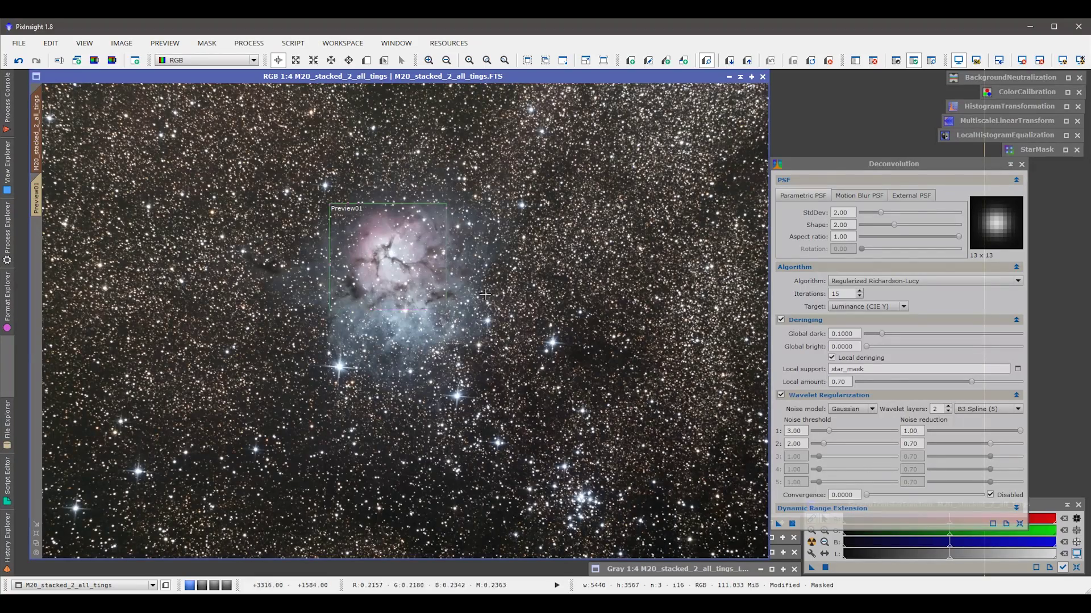
scroll(397, 277, up, 3)
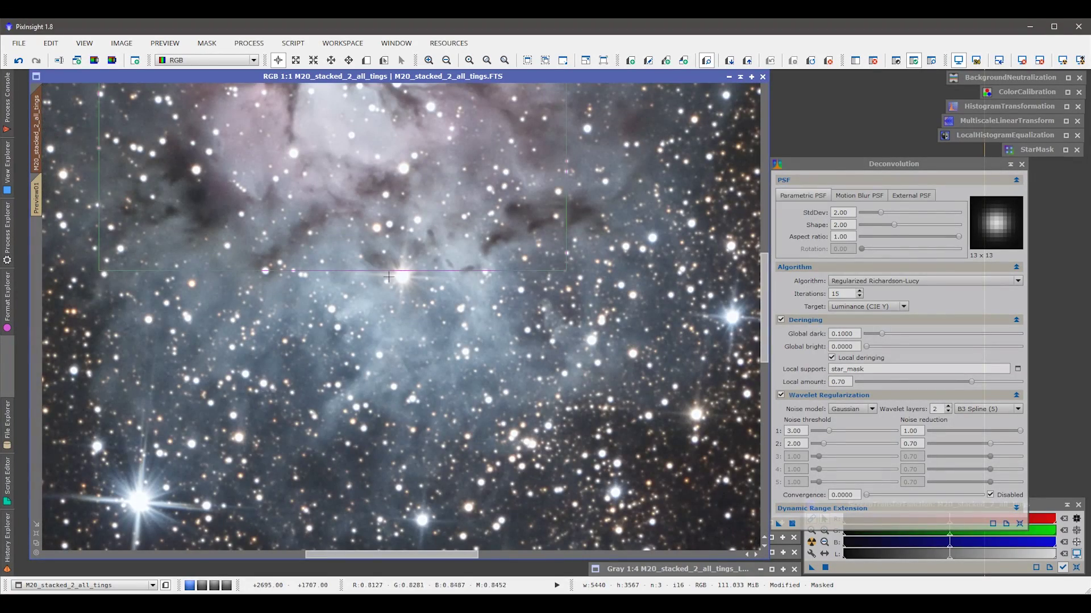
key(space)
drag(363, 196, 435, 430)
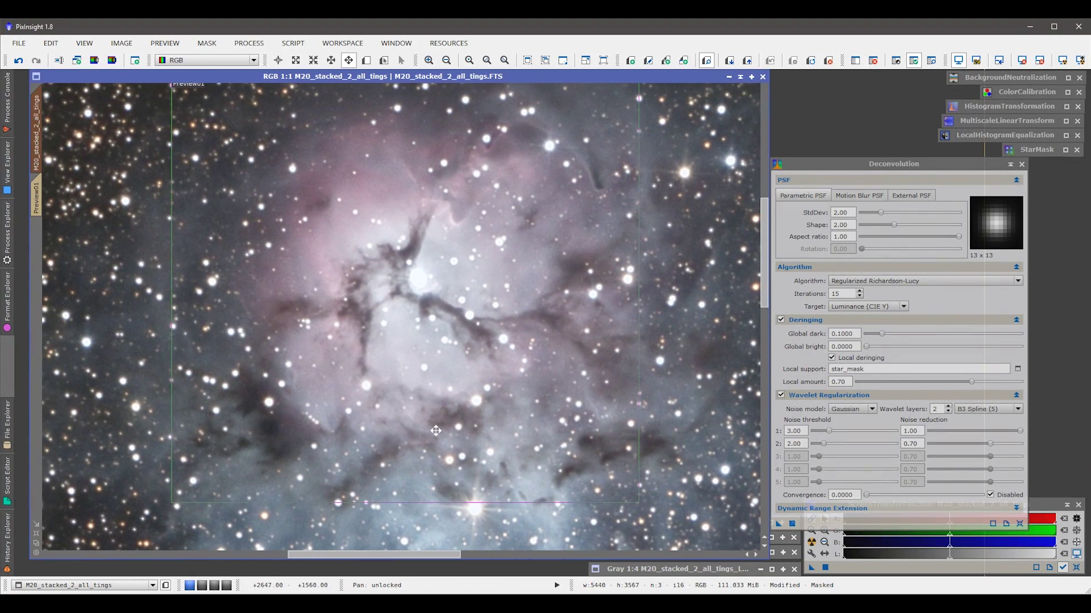
scroll(425, 351, up, 1)
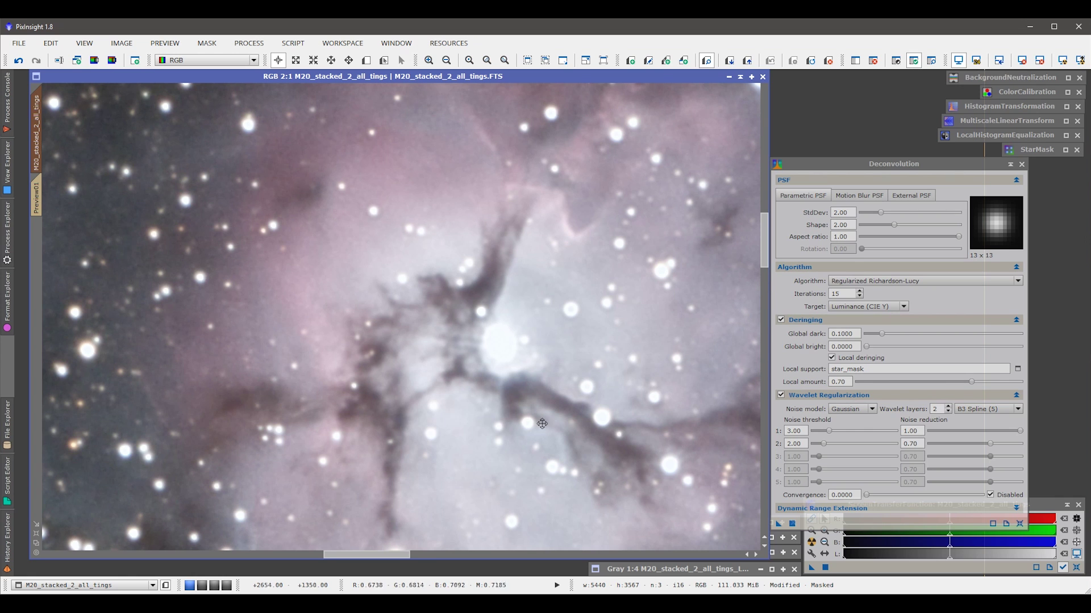
scroll(324, 276, down, 1)
scroll(286, 296, down, 1)
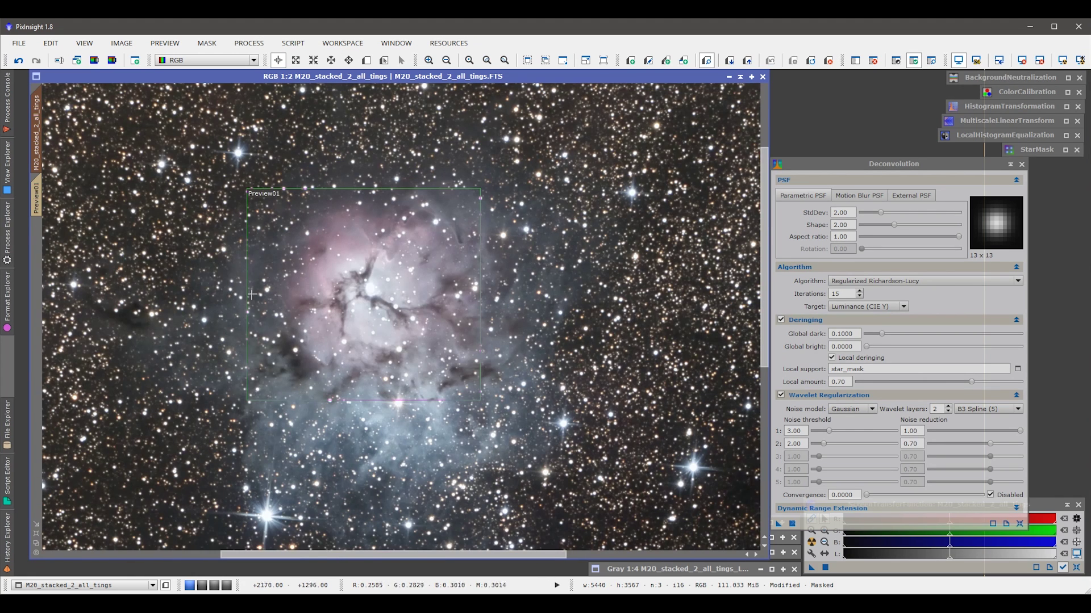
Collapse Deconvolution and park it under StarMask, then remove the luminance mask from the M20 colour image
click(1010, 164)
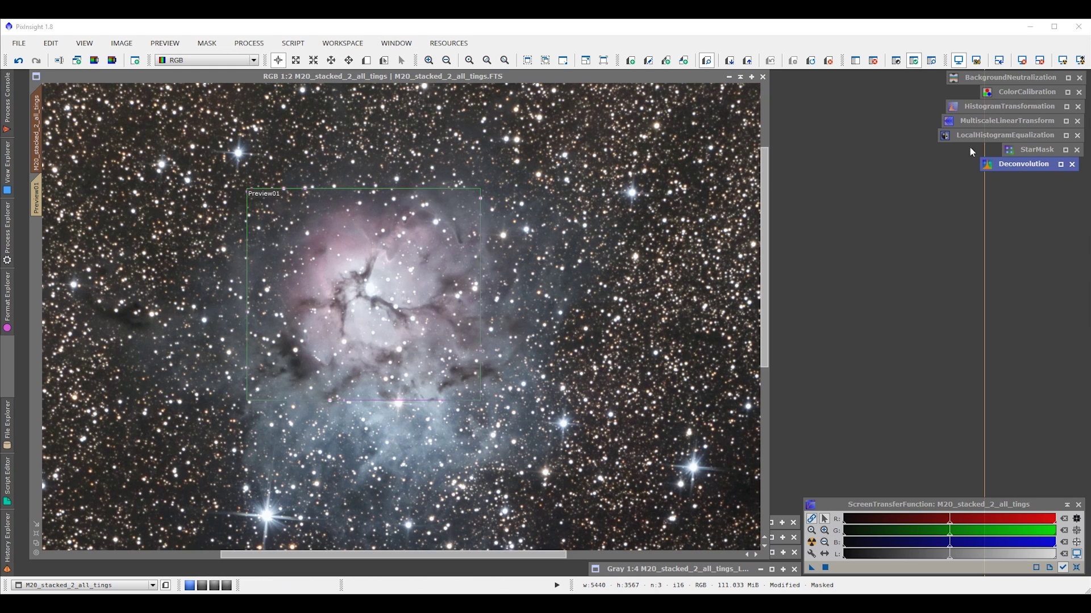
drag(1002, 167, 1006, 168)
click(206, 43)
click(228, 74)
scroll(406, 310, down, 2)
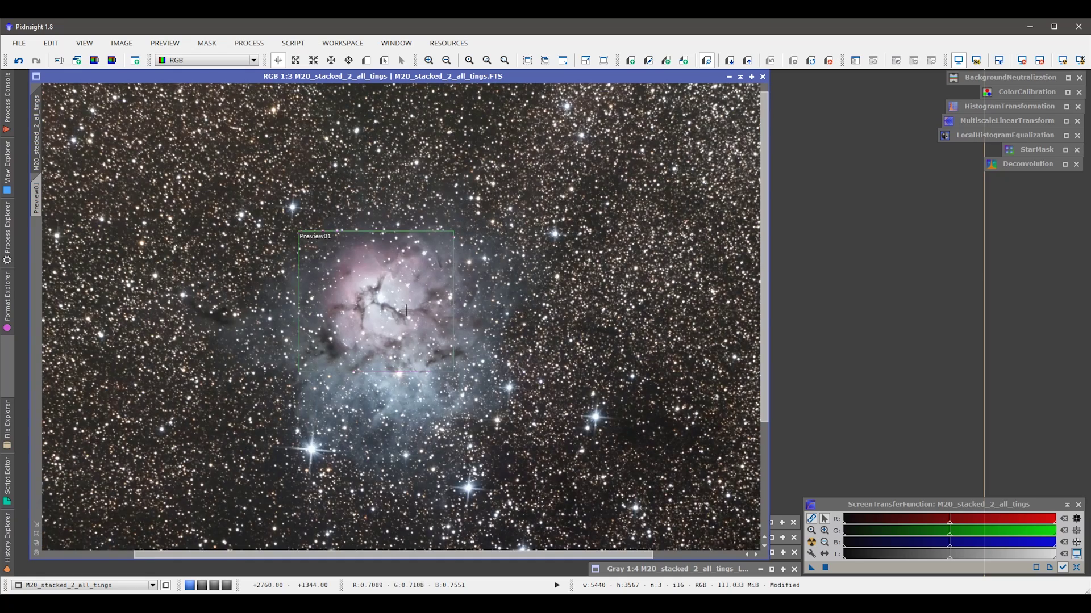
scroll(406, 310, up, 1)
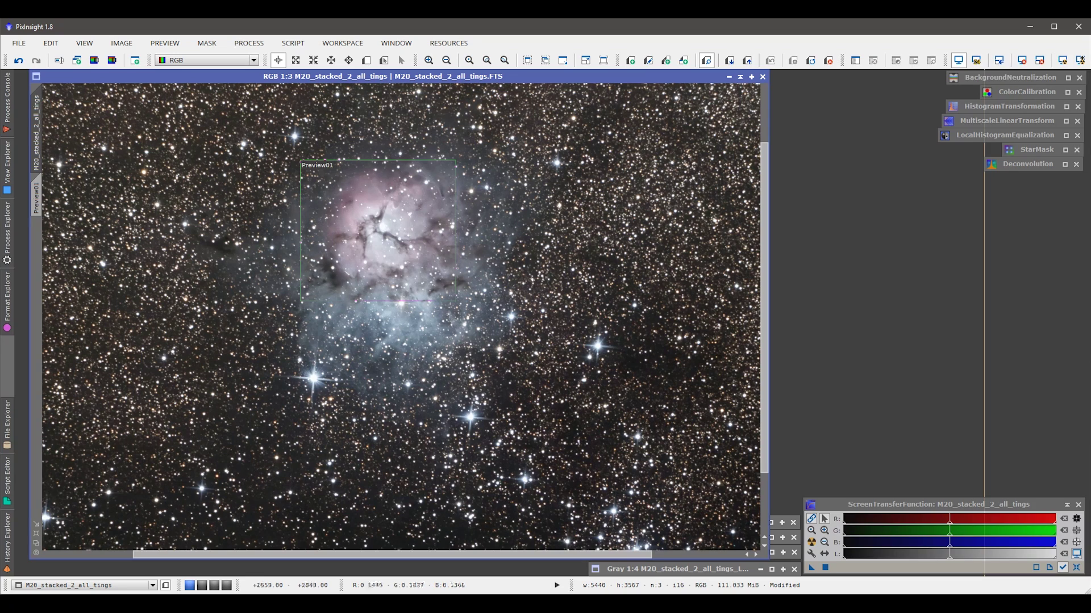
click(285, 384)
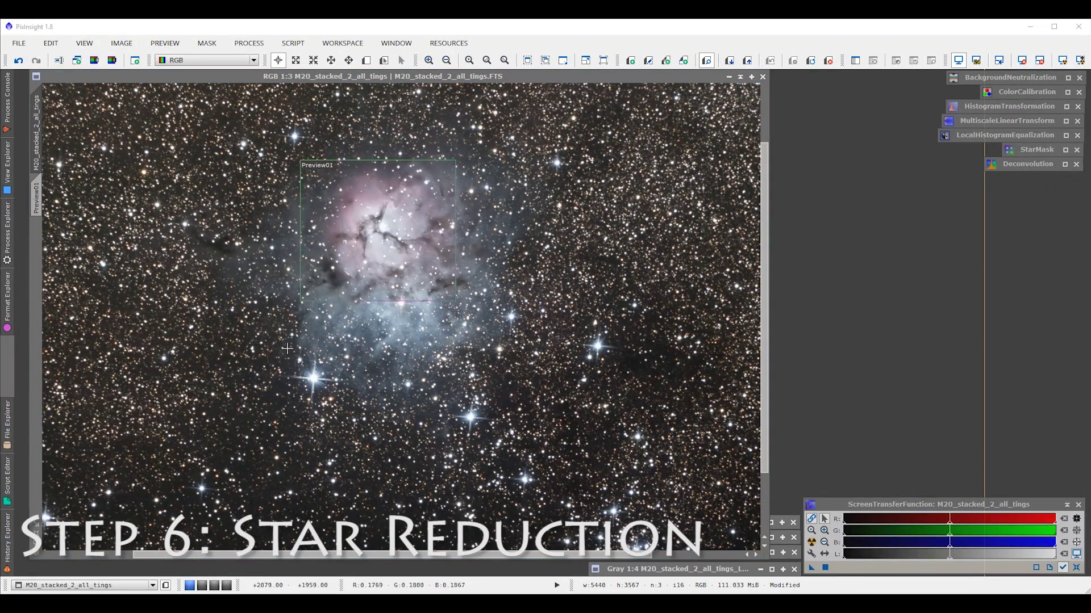
scroll(389, 368, up, 2)
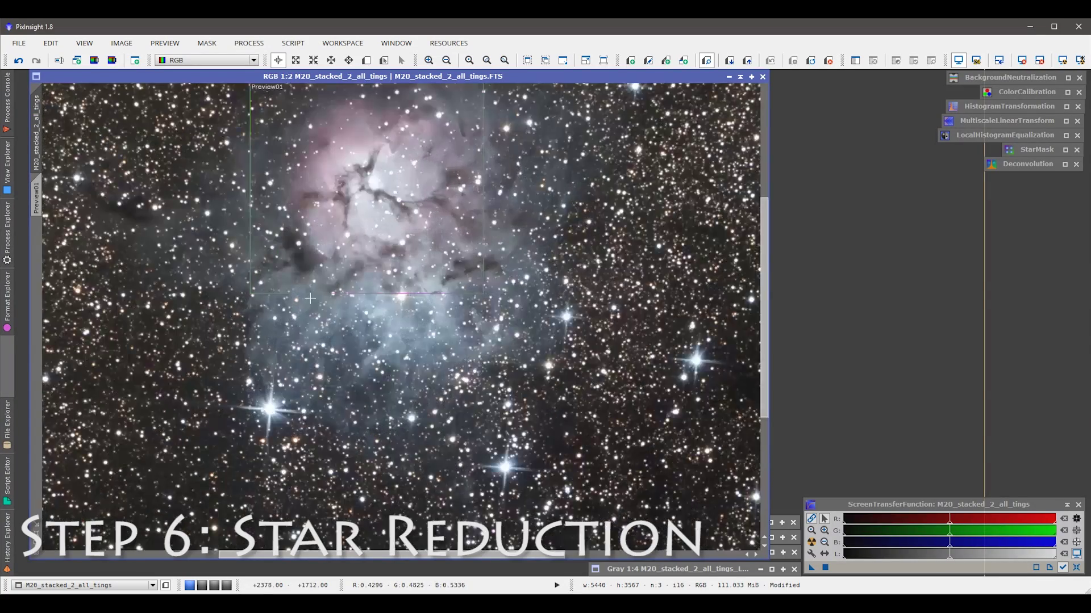
drag(207, 269, 450, 423)
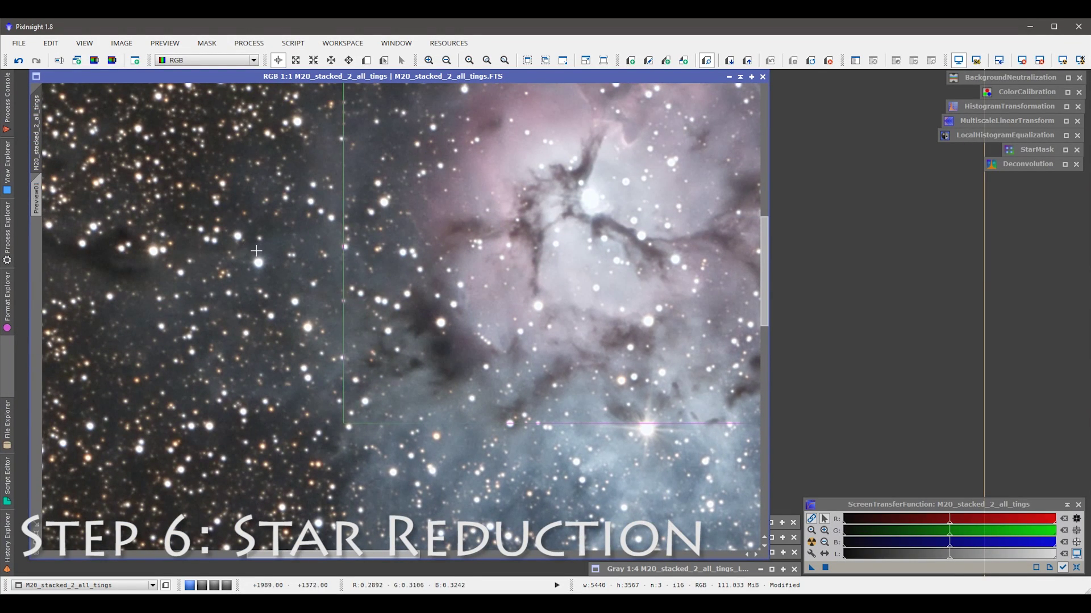
scroll(261, 256, down, 1)
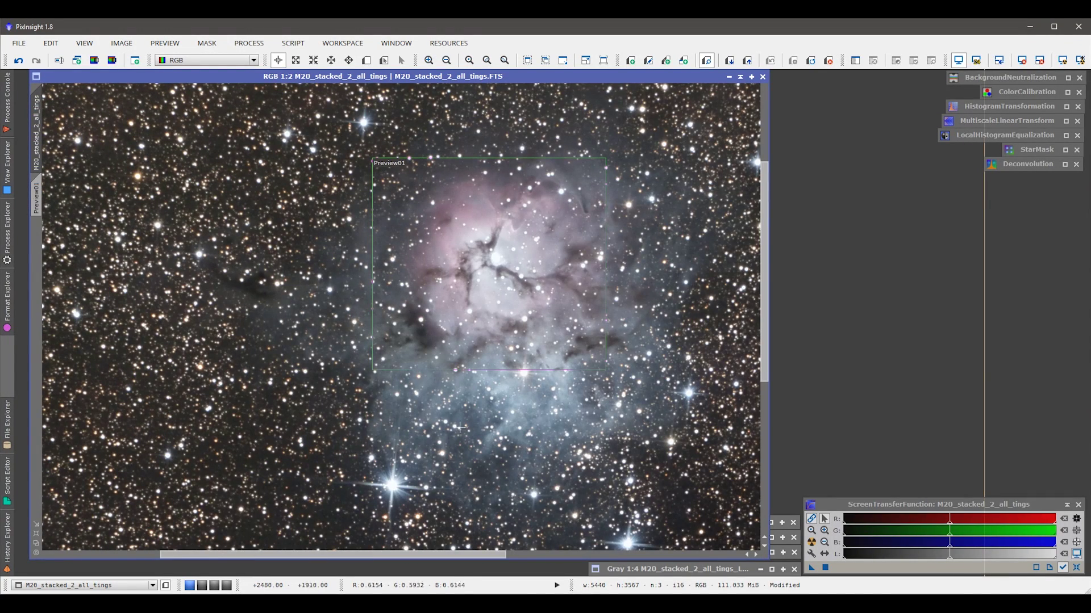
Restore the star_mask window, offset it from the M20 colour image, and apply it as that image's mask
click(779, 521)
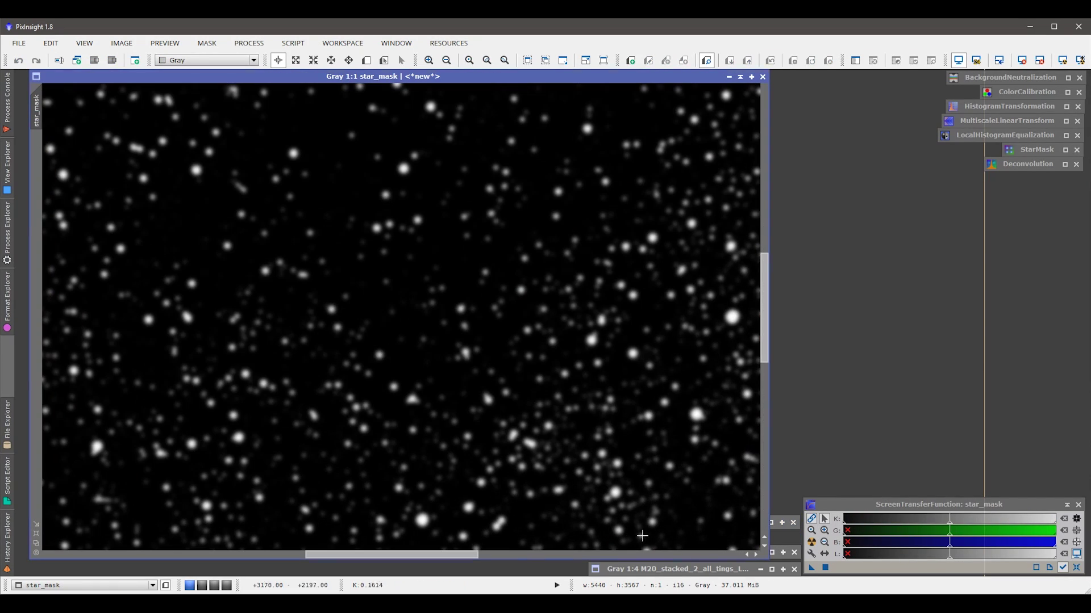
double_click(642, 538)
drag(205, 77, 234, 94)
drag(67, 130, 34, 256)
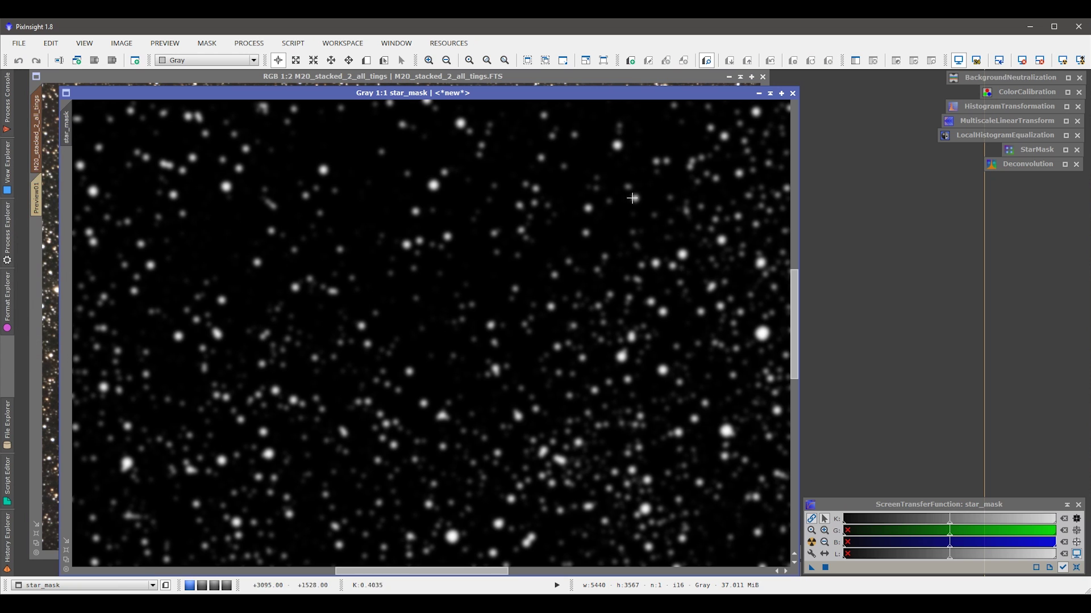
Minimise the star_mask window, then display the star mask overlay on the M20 colour image and hide it again
click(770, 93)
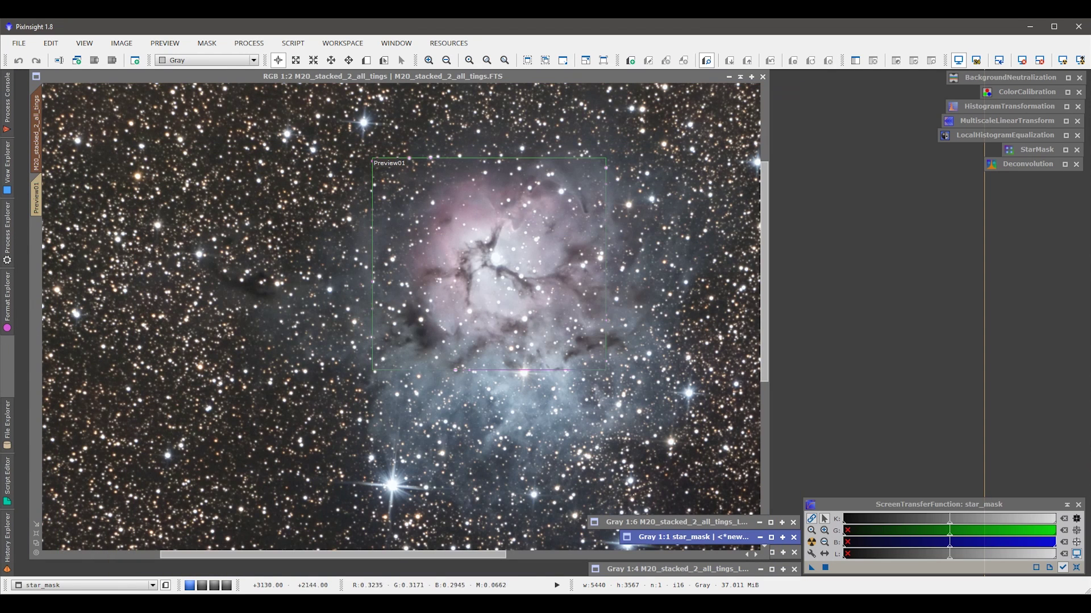
click(562, 440)
key(ctrl+k)
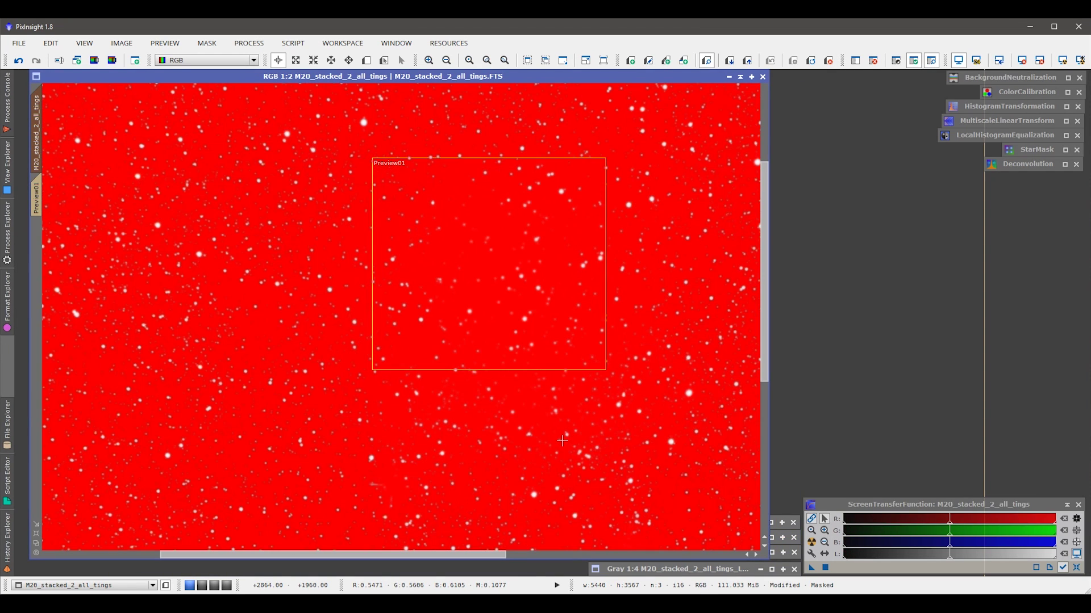
scroll(545, 392, down, 1)
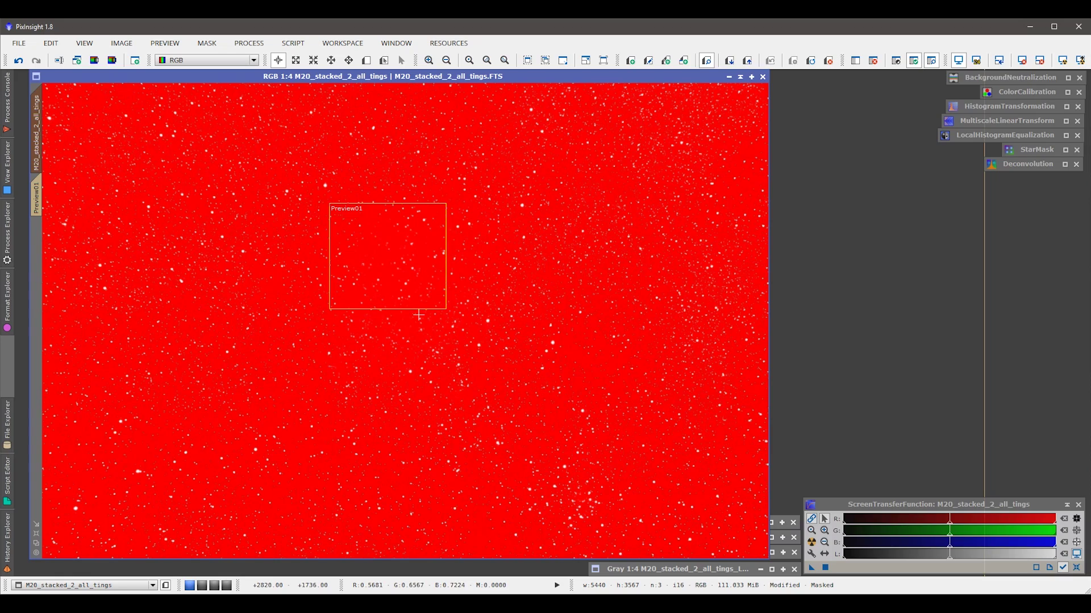
key(ctrl+k)
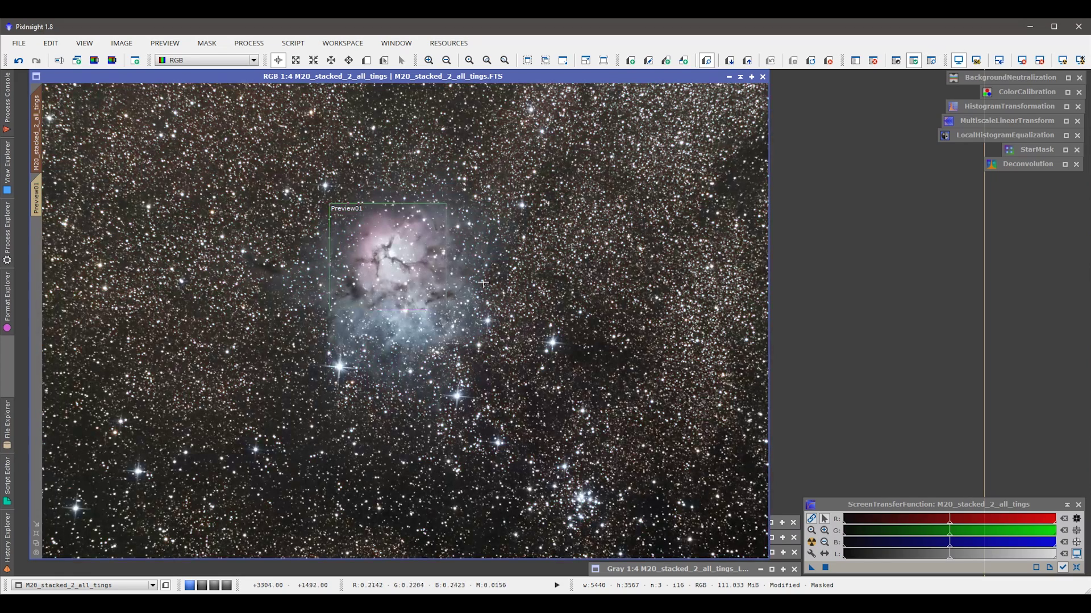
Toggle the mask overlay repeatedly over the nebula core at 1:1 to check its star coverage, leaving the overlay hidden
scroll(395, 225, up, 3)
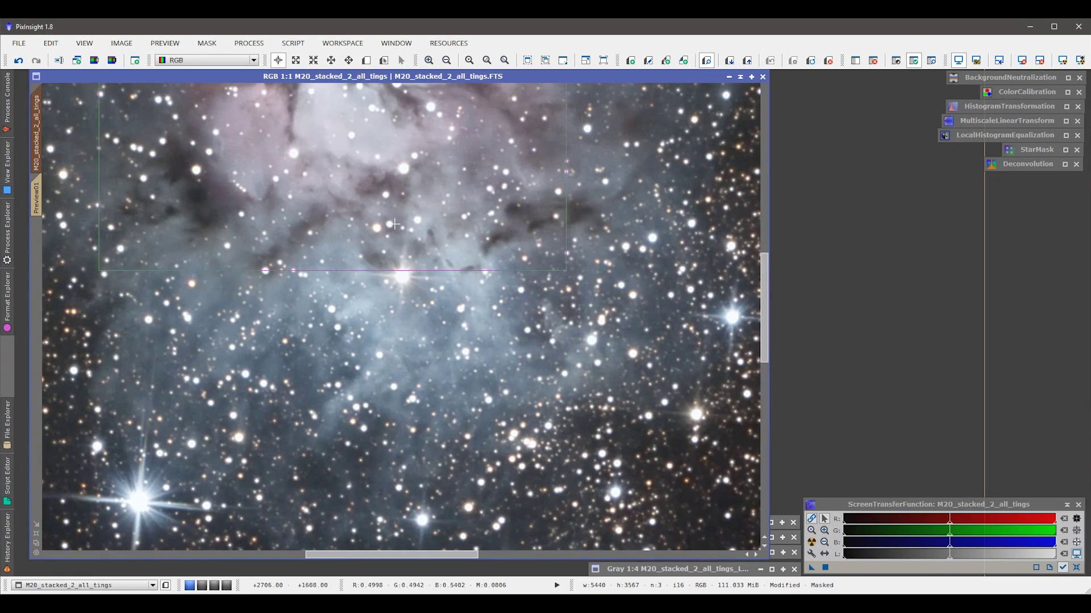
drag(368, 169, 438, 349)
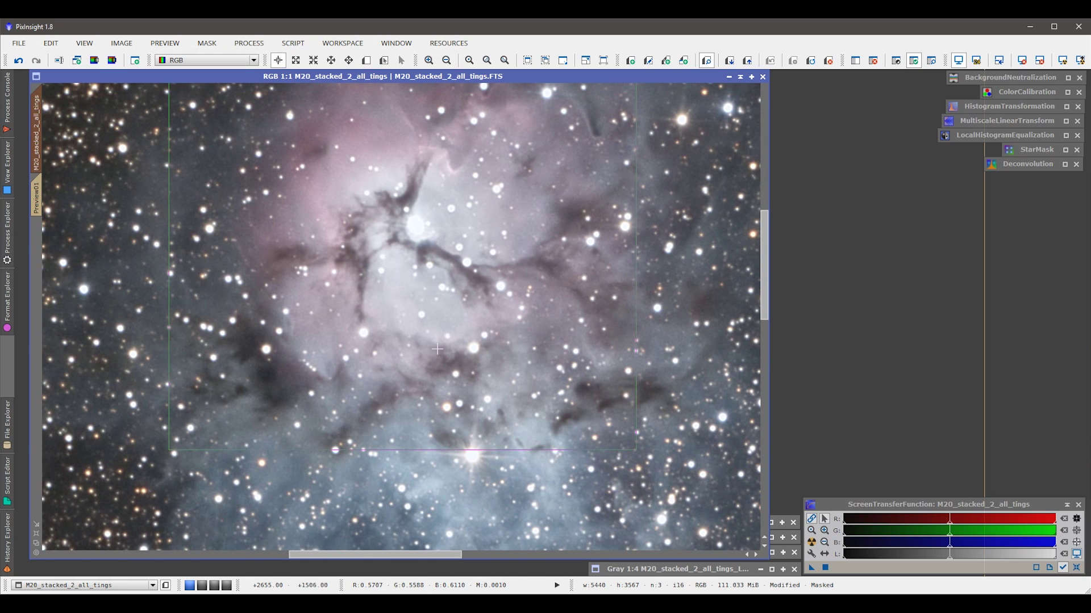
key(ctrl+k)
key(ctrl+k)
key(ctrl+k)
key(ctrl+k)
key(ctrl+k)
key(ctrl+k)
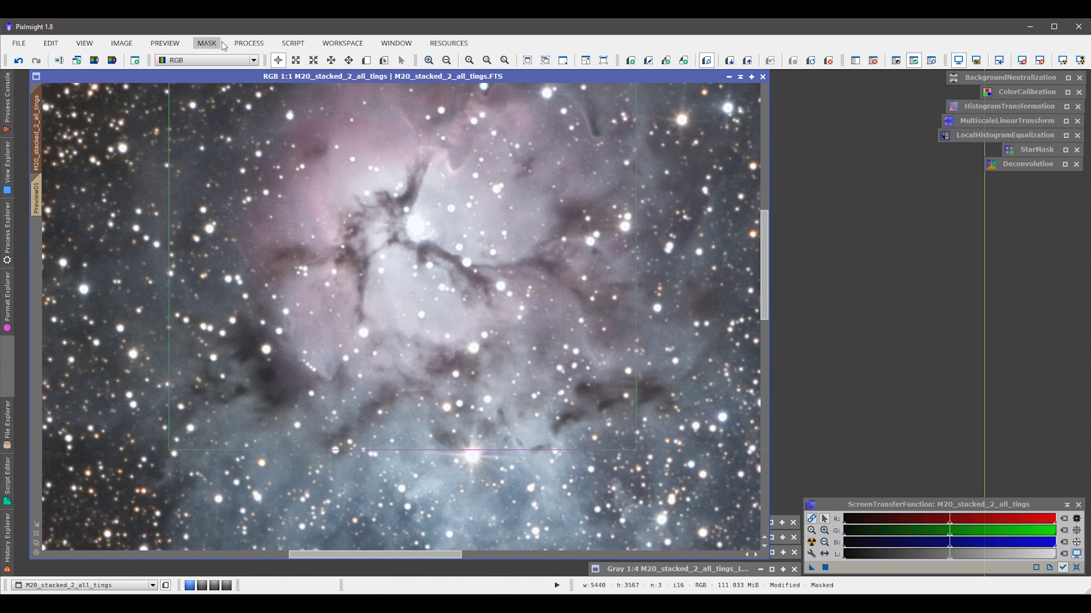
Open MorphologicalTransformation and place its window beside the M20 colour image
click(249, 43)
mouse_move(260, 60)
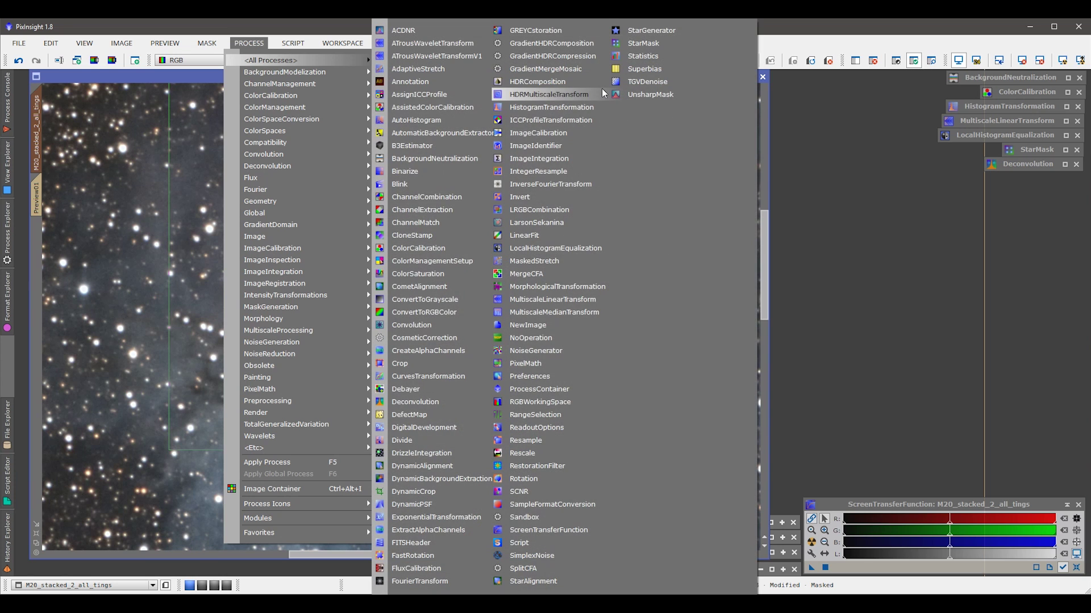
click(559, 288)
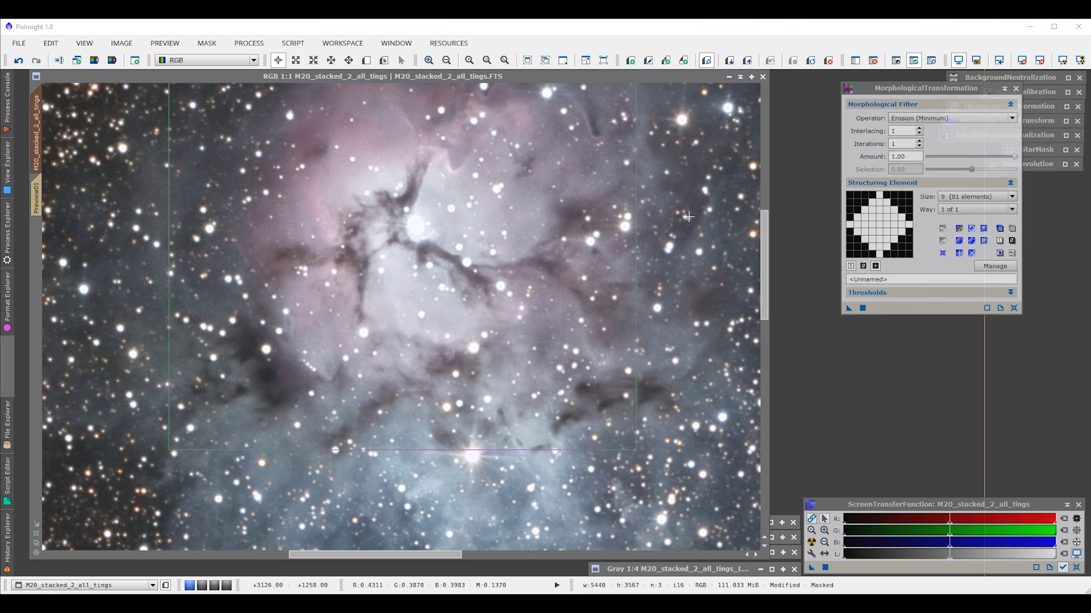
drag(912, 90, 846, 192)
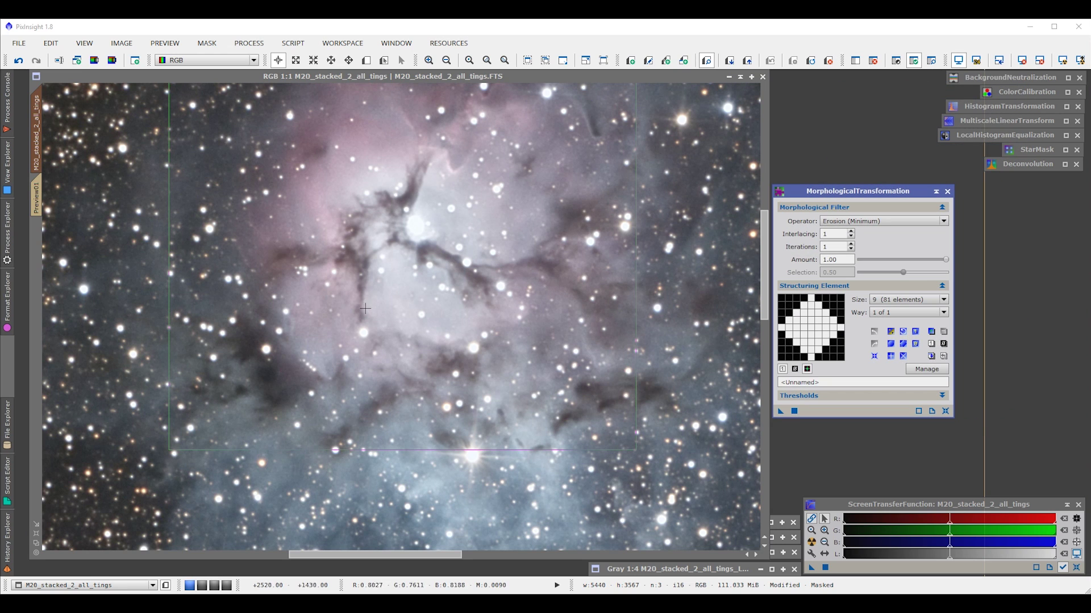
Set the morphological filter to Morphological Selection with 2 iterations, viewing the nebula's stars up close beforehand
scroll(319, 364, up, 1)
scroll(319, 364, down, 1)
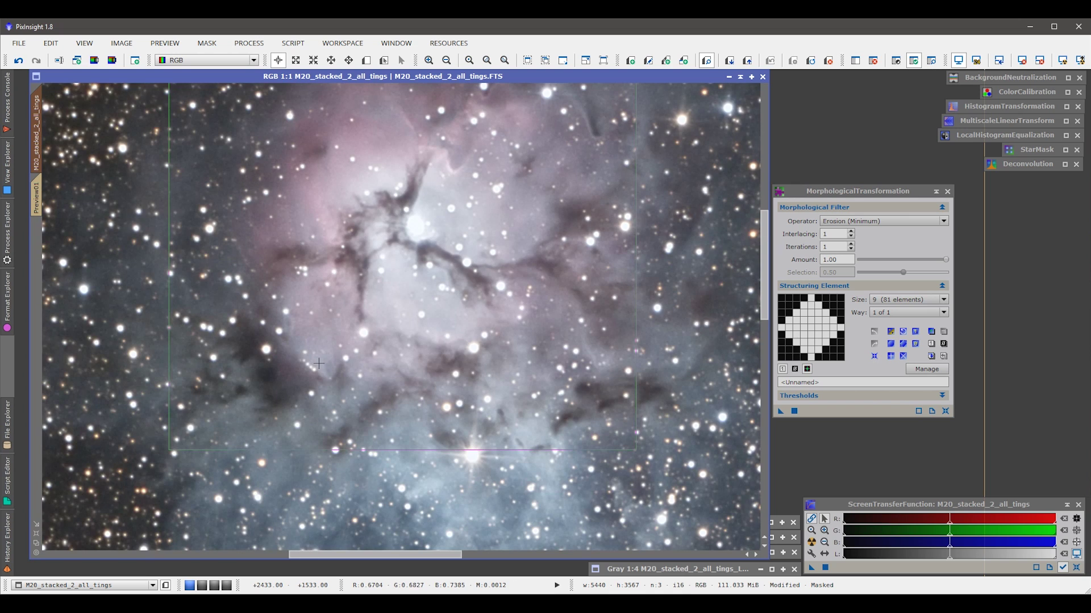
scroll(319, 364, up, 1)
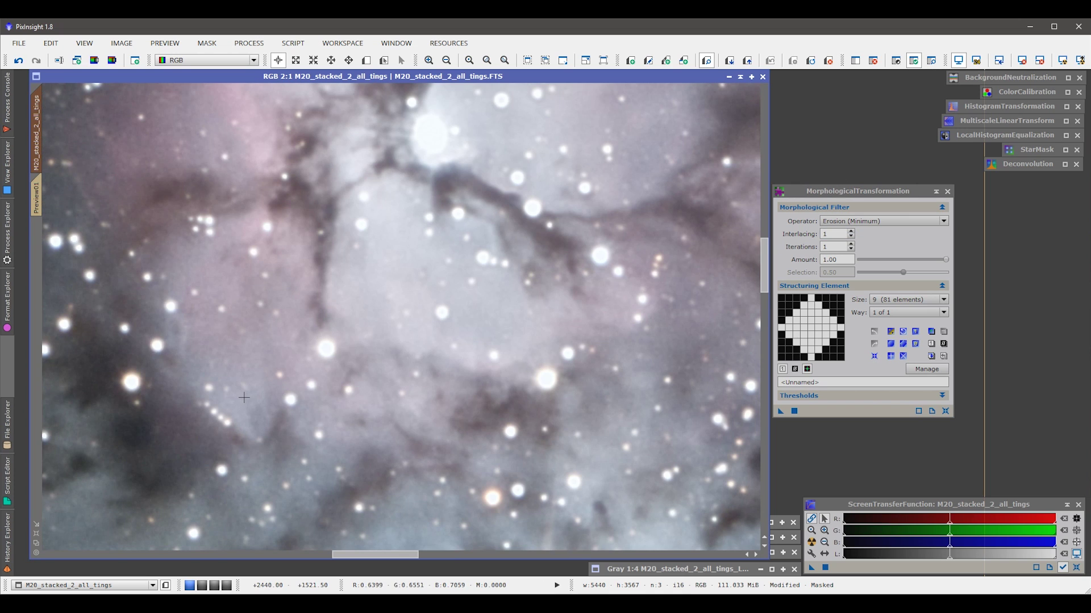
key(space)
drag(383, 319, 357, 306)
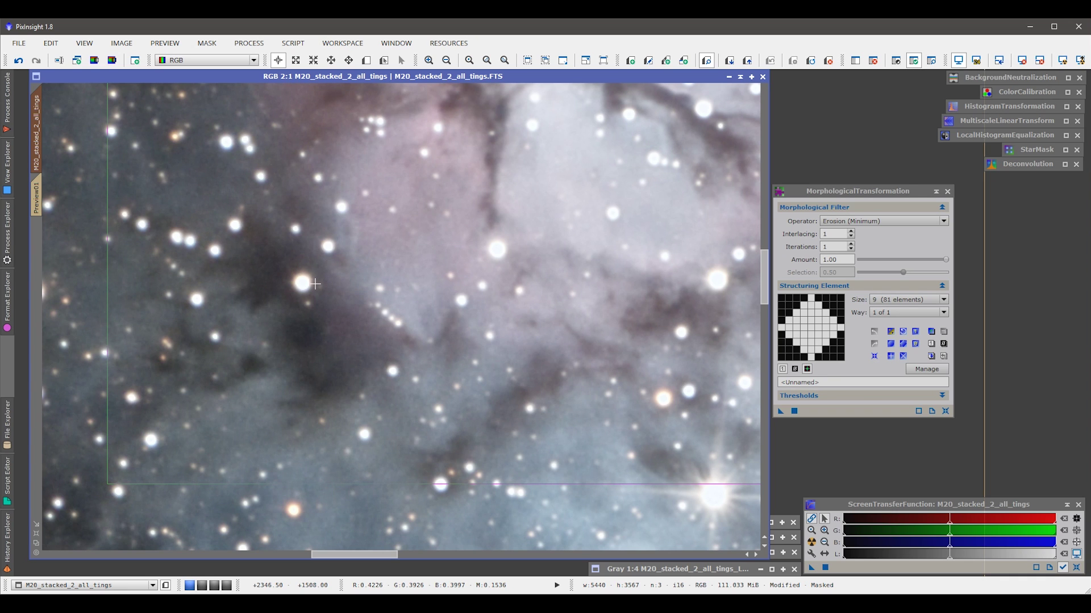
scroll(403, 345, down, 1)
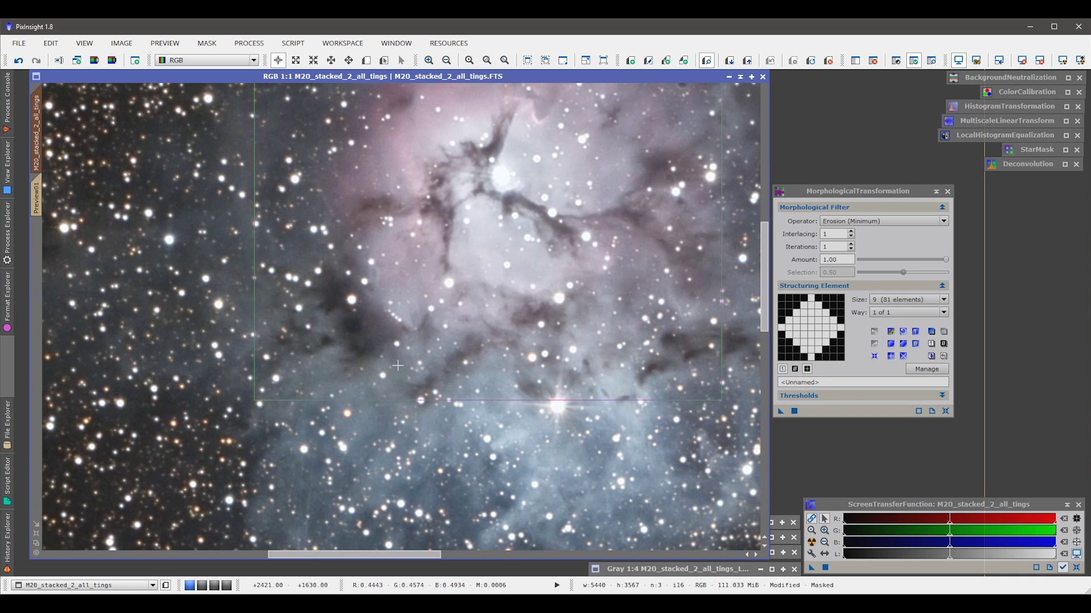
click(850, 222)
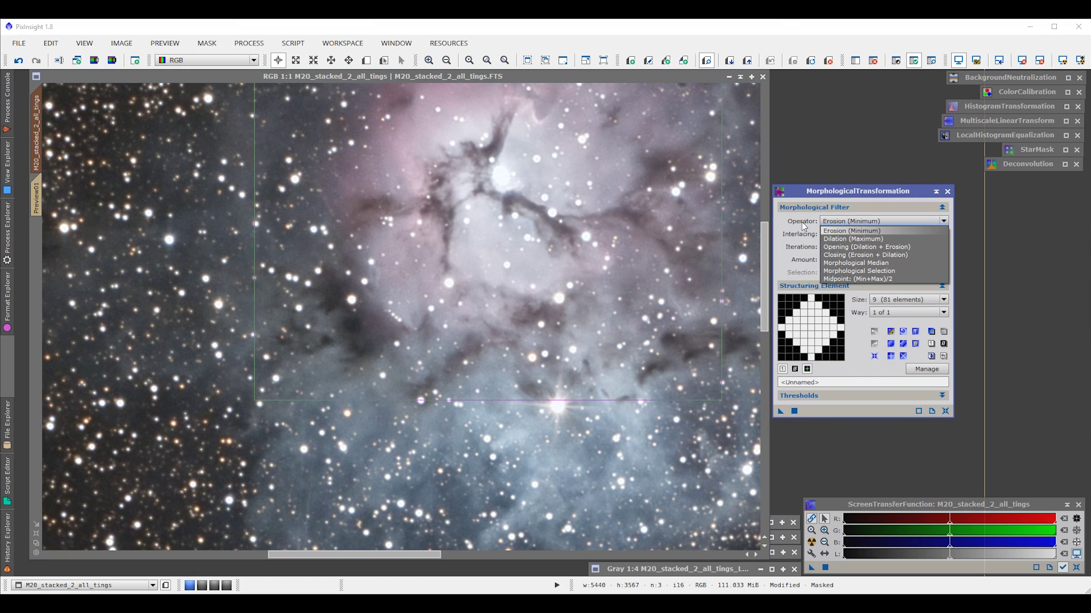
click(831, 272)
click(850, 244)
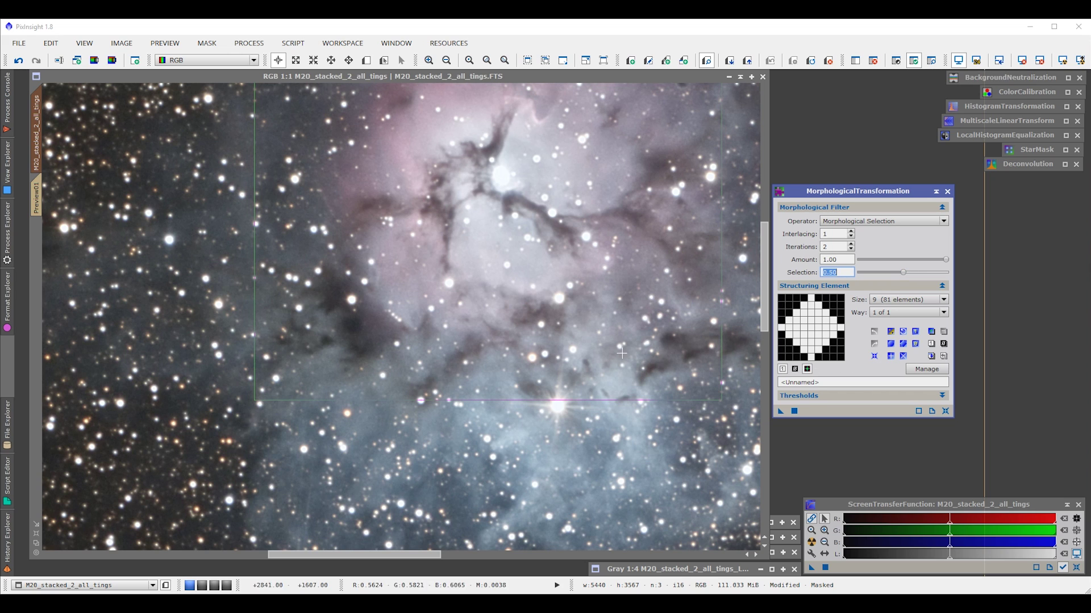
Set the morphological filter's Selection value to 0.42
click(847, 273)
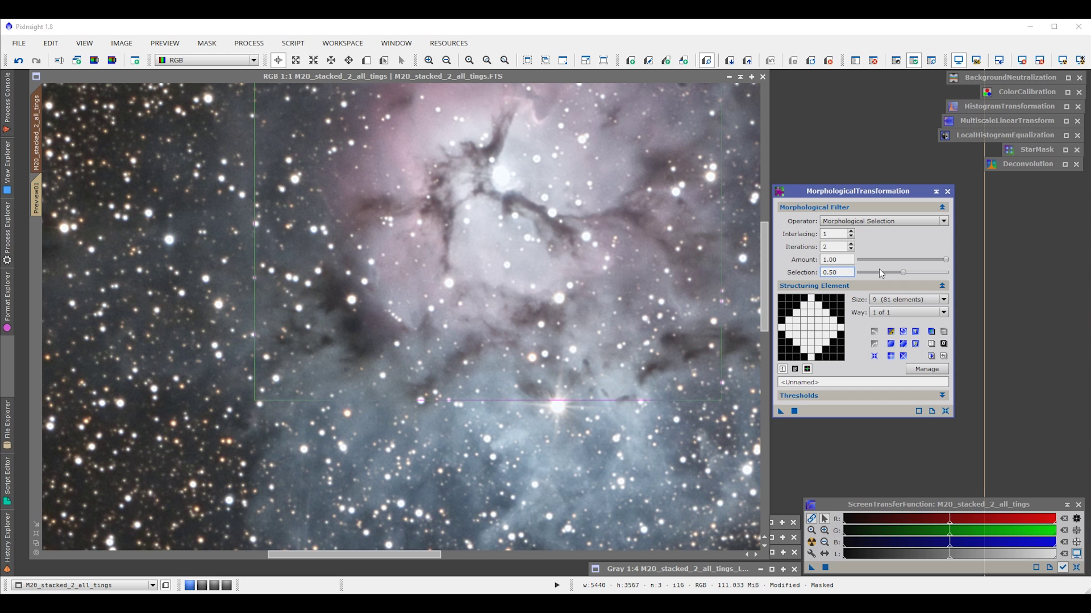
scroll(506, 250, up, 1)
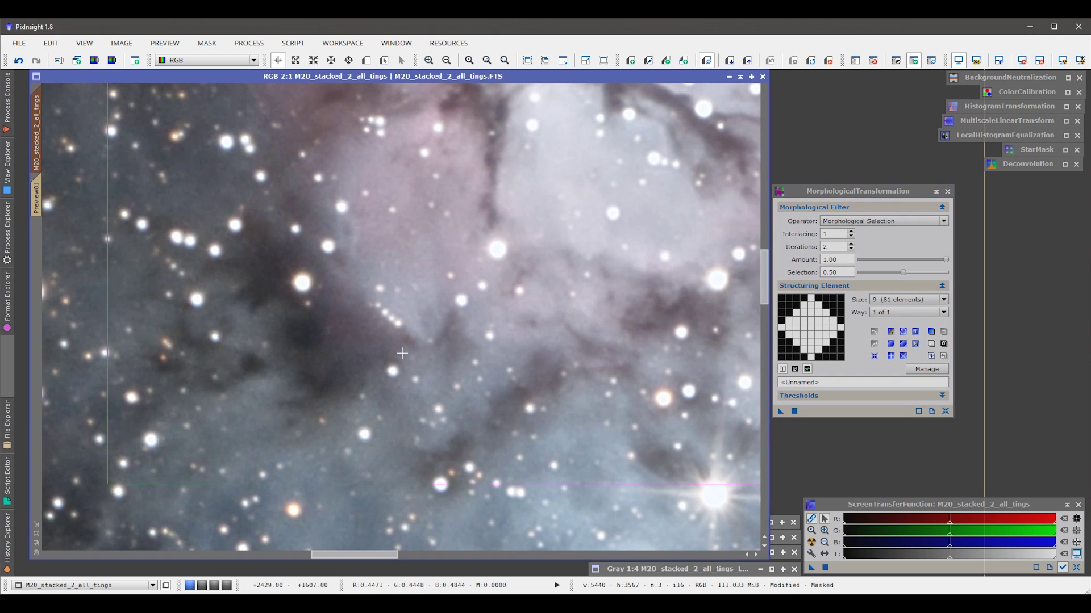
drag(491, 380, 481, 383)
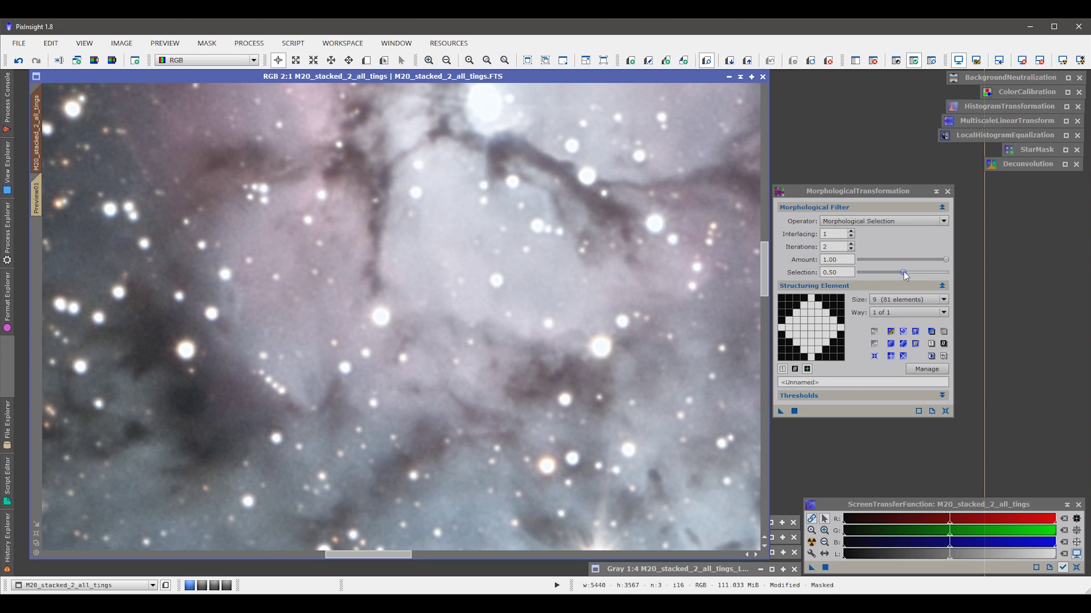
drag(903, 272, 898, 273)
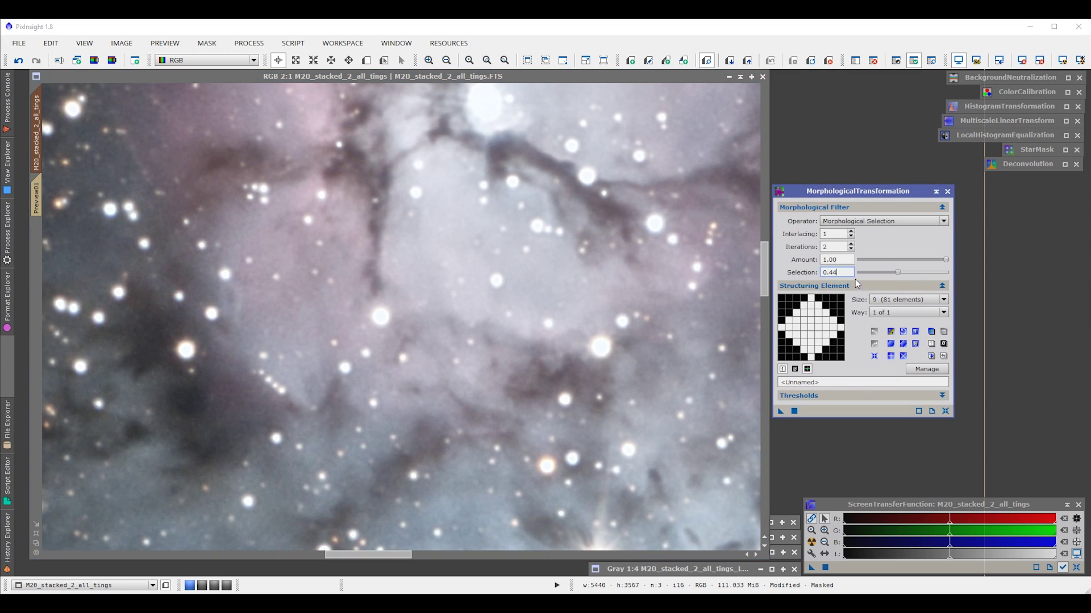
drag(899, 277, 899, 276)
Use a 9 (81 elements) structuring element with a circular pattern, checking star sizes at up to 11:1 magnification
click(884, 300)
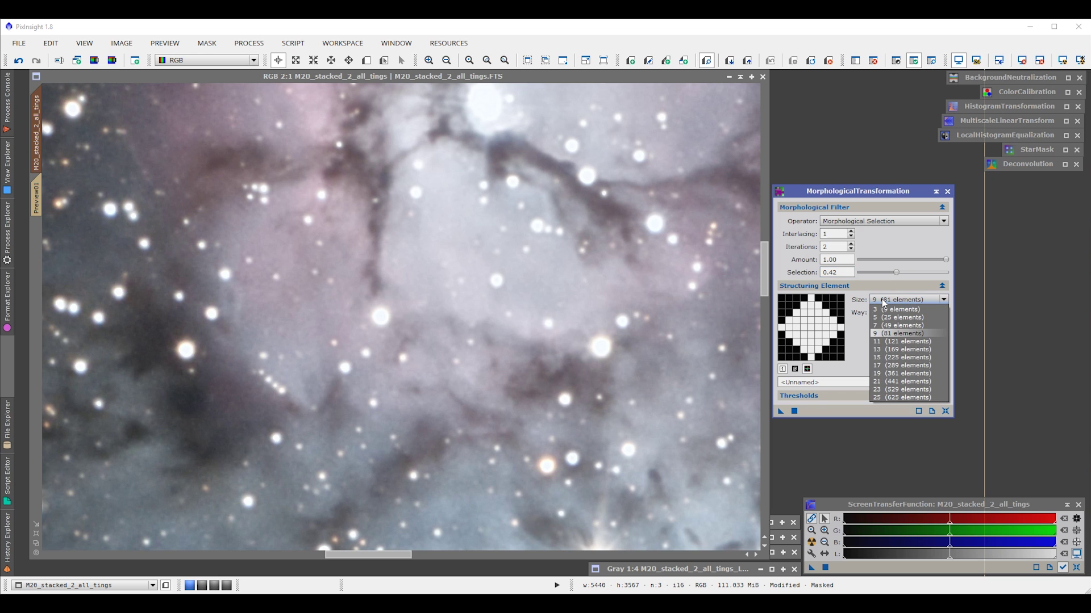
click(884, 303)
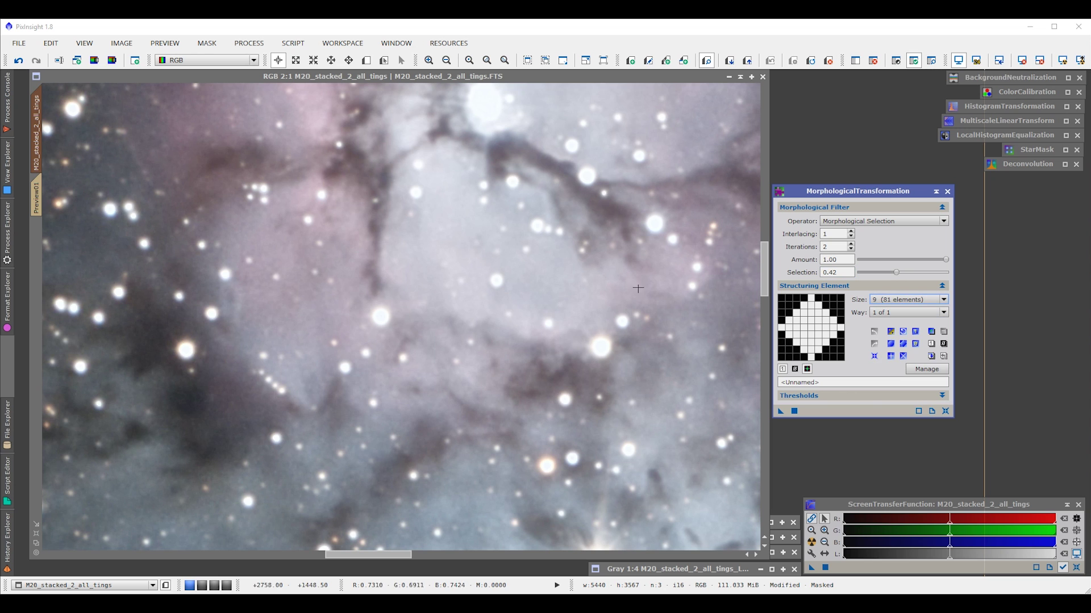
scroll(350, 305, up, 3)
scroll(348, 318, up, 6)
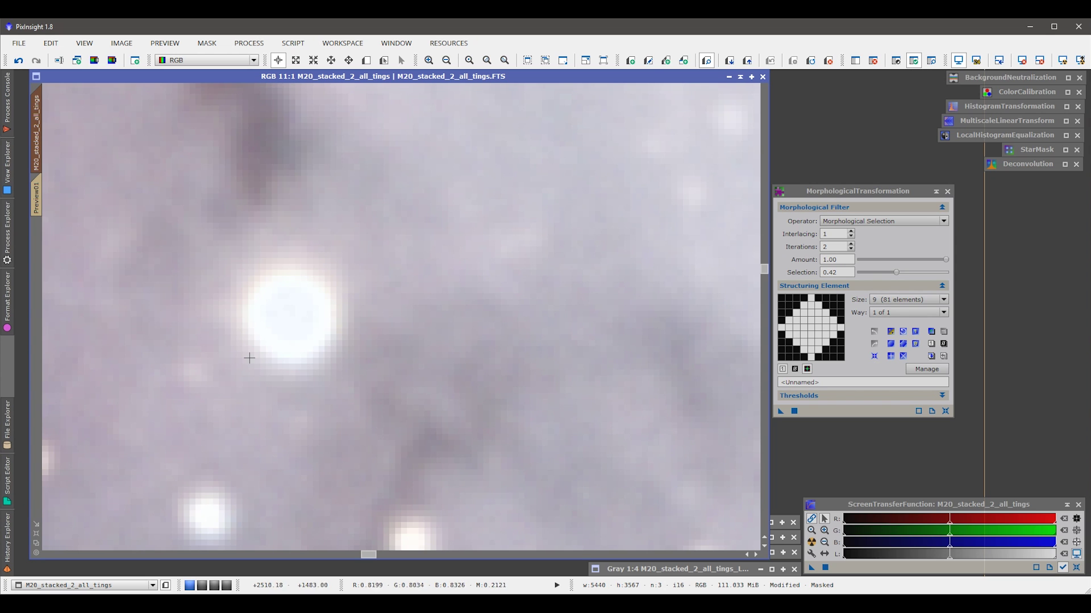
scroll(317, 433, down, 7)
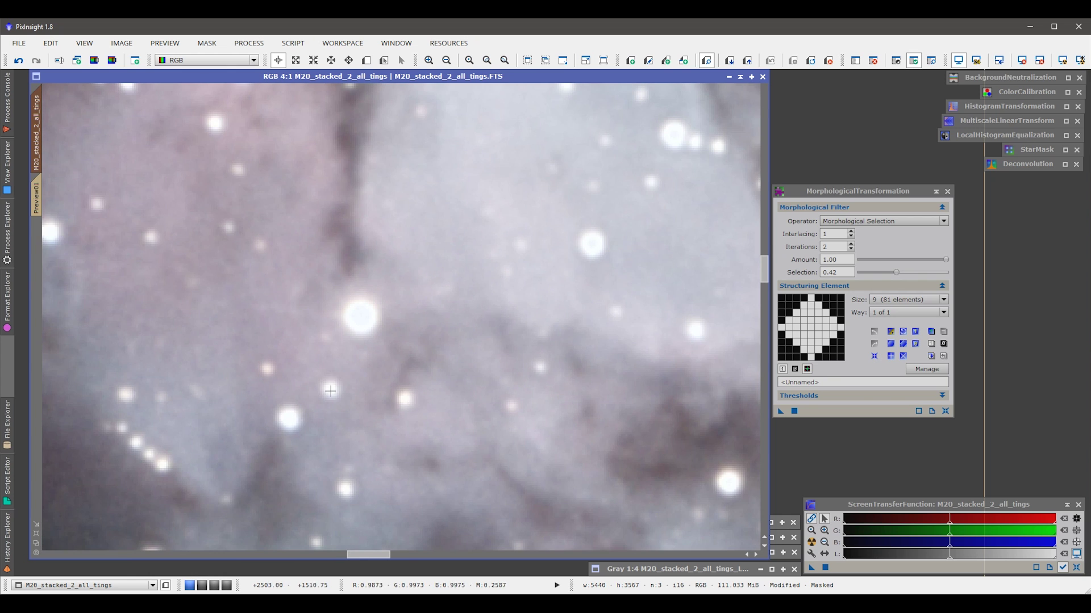
scroll(330, 400, down, 2)
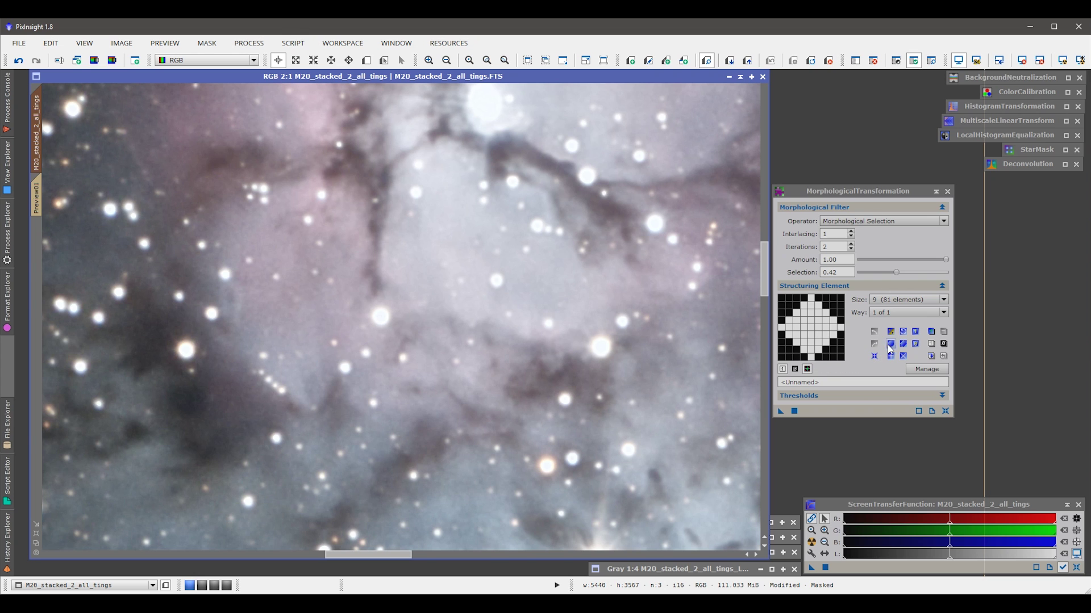
click(903, 345)
click(903, 354)
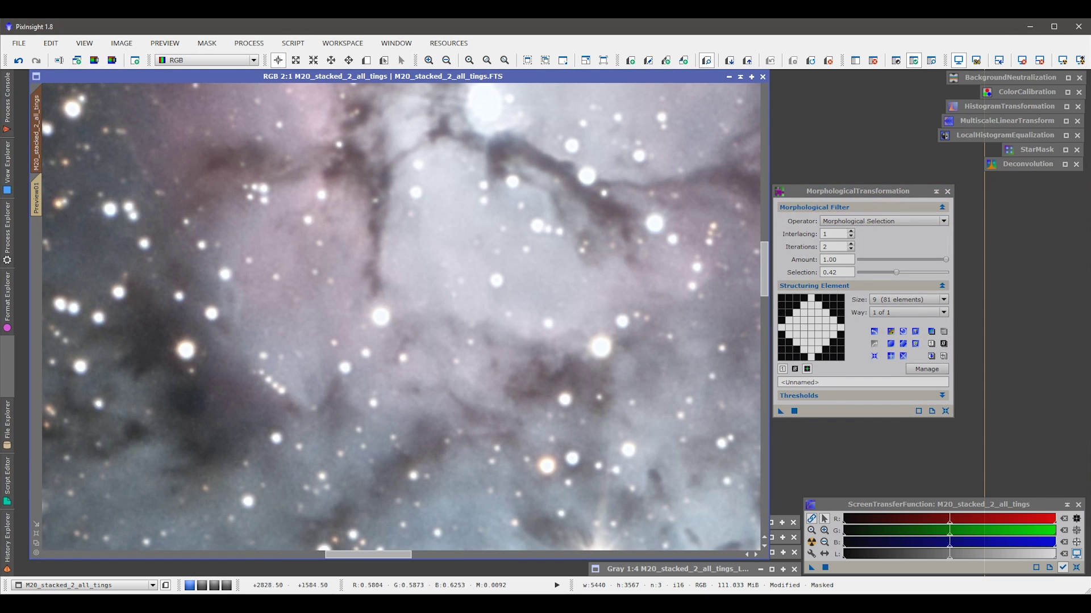
Apply MorphologicalTransformation to the M20 colour image and compare the stars before and after at 2:1
drag(780, 411, 476, 367)
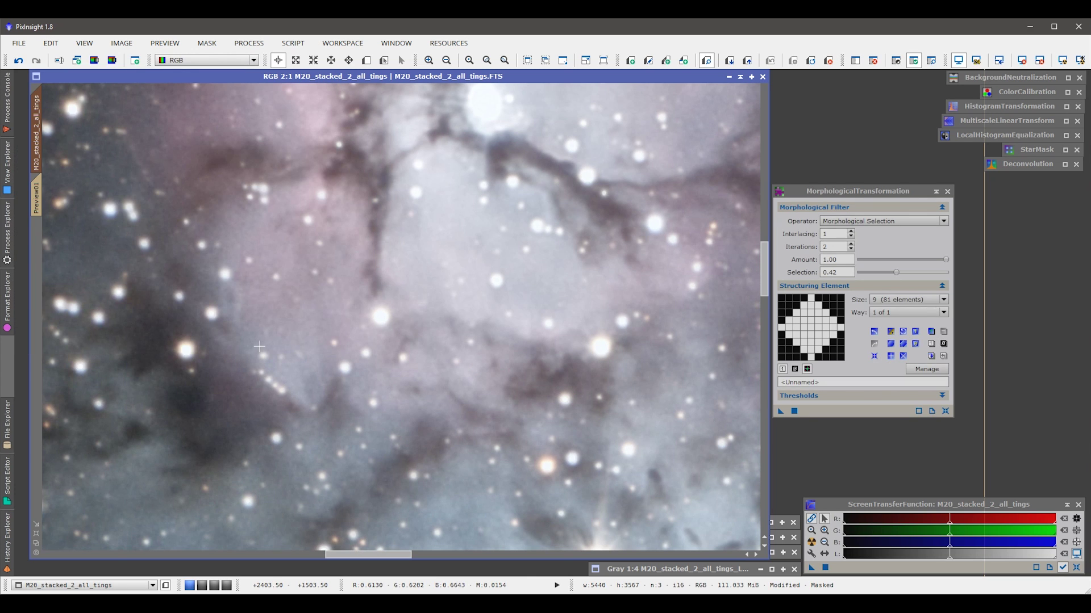
click(16, 64)
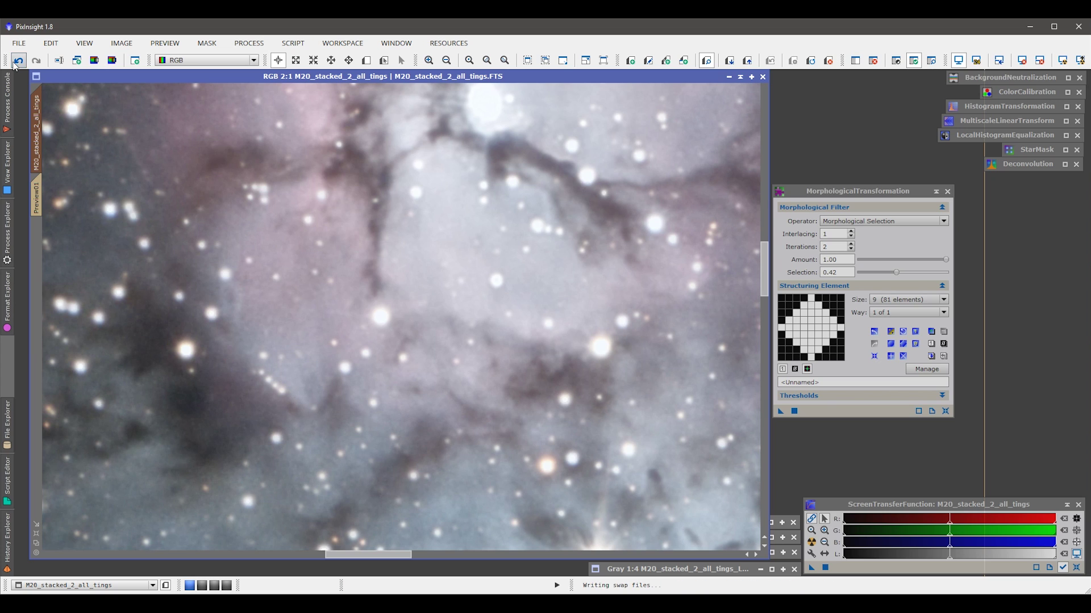
click(37, 63)
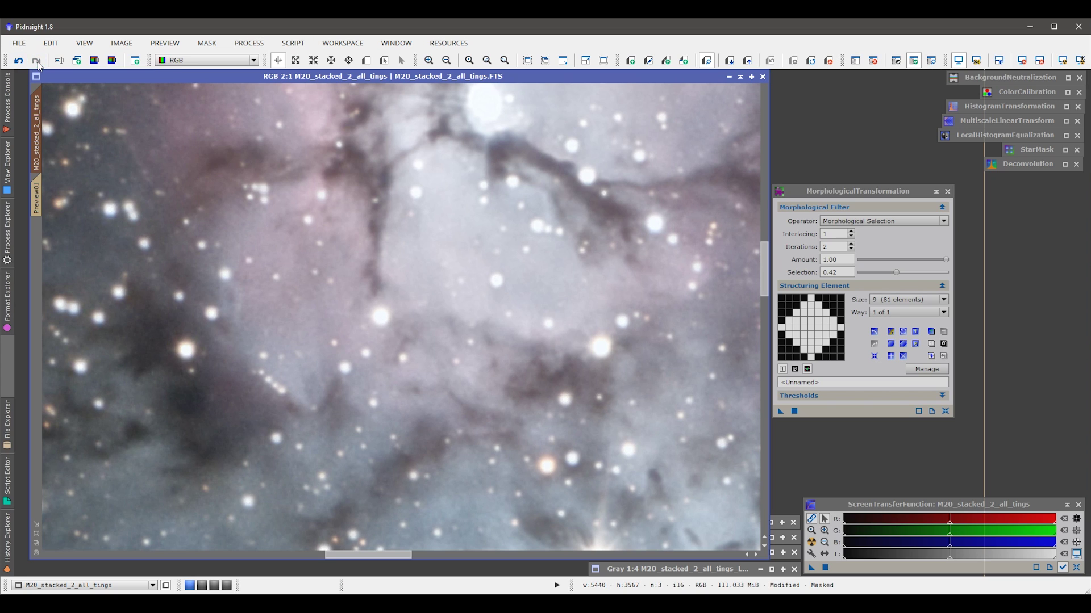
Examine the star reduction across the whole field and up close in the blue nebulosity at up to 3:1
scroll(376, 287, down, 3)
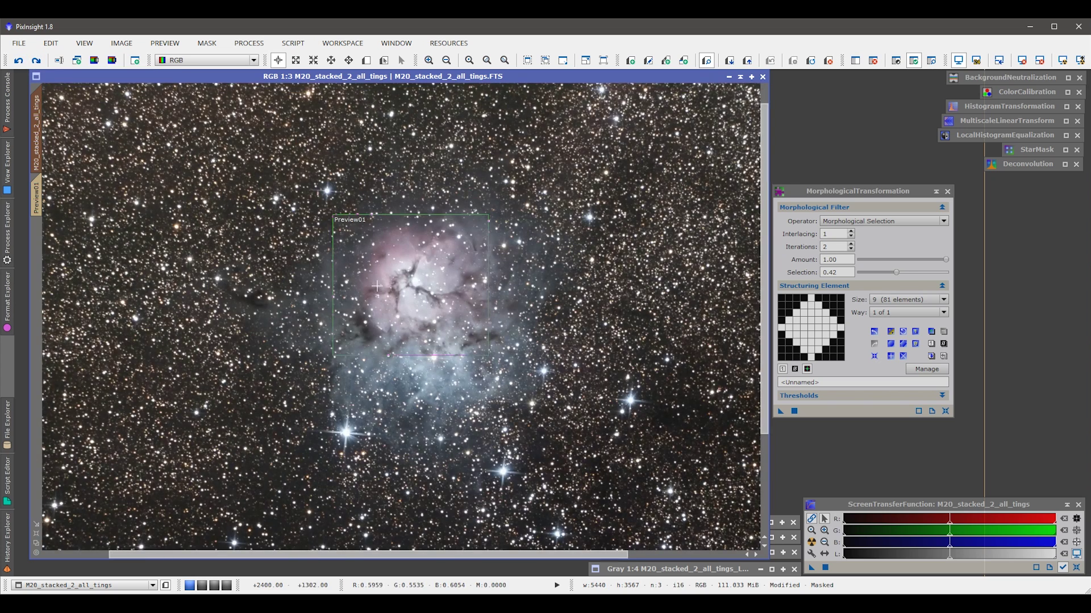
scroll(376, 287, down, 1)
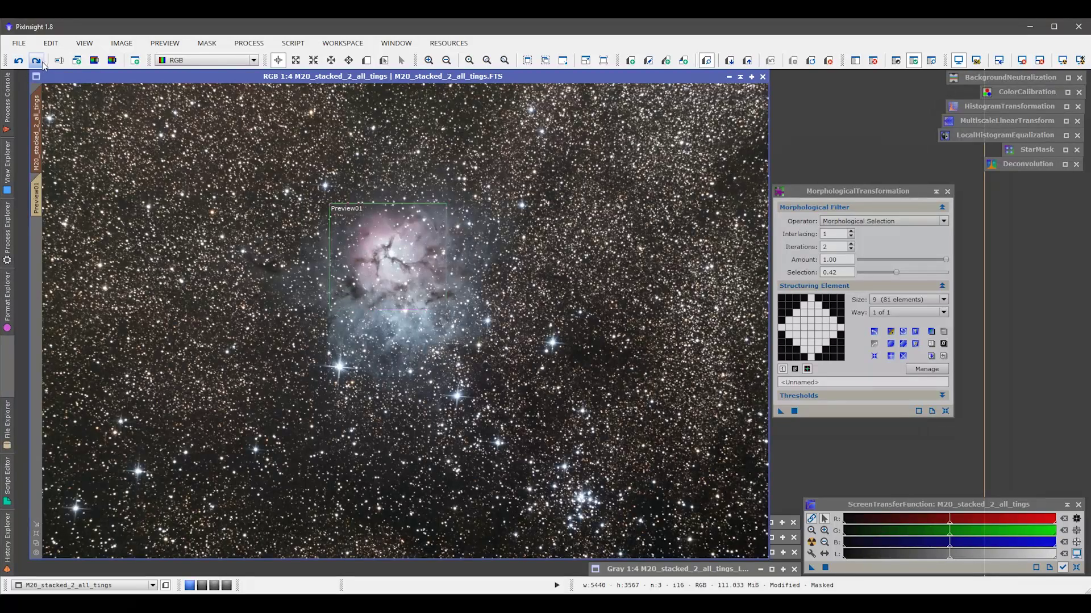
scroll(398, 339, up, 4)
drag(372, 336, 484, 251)
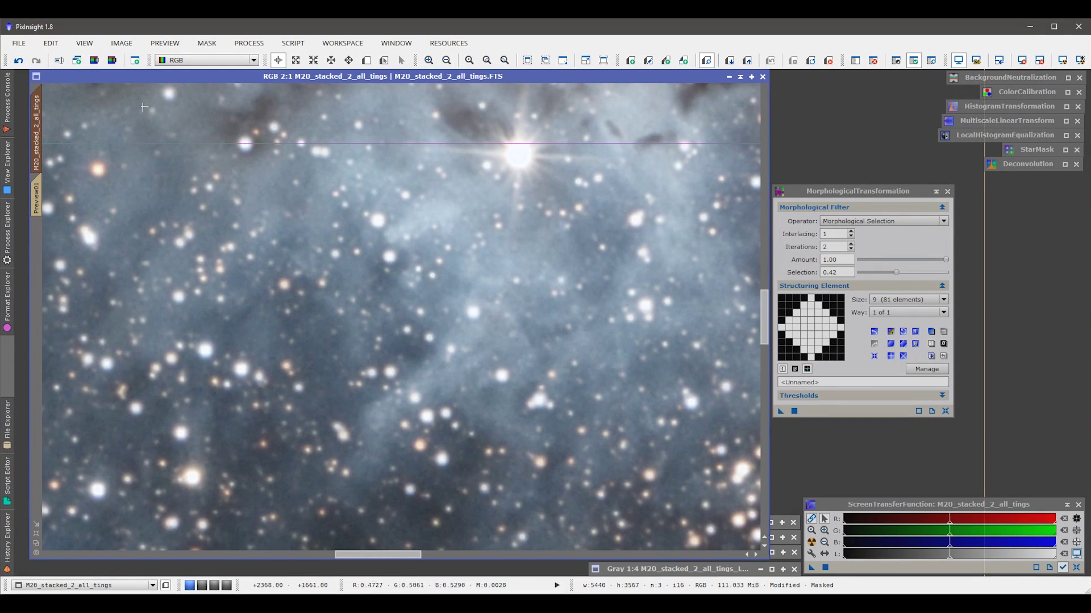
scroll(333, 278, up, 1)
drag(309, 338, 421, 292)
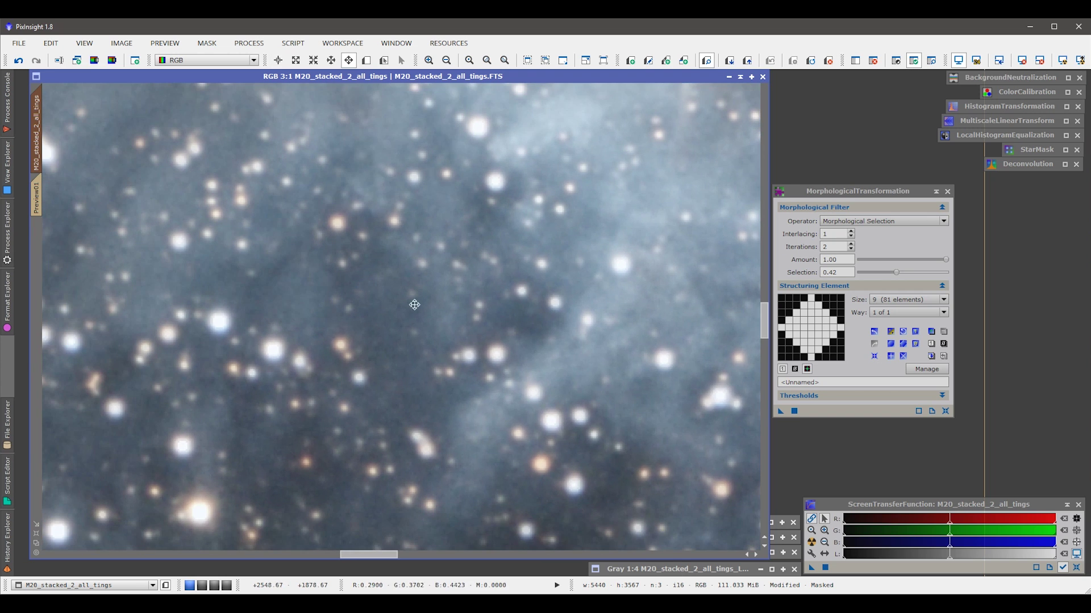
drag(365, 342, 450, 332)
key(alt+r)
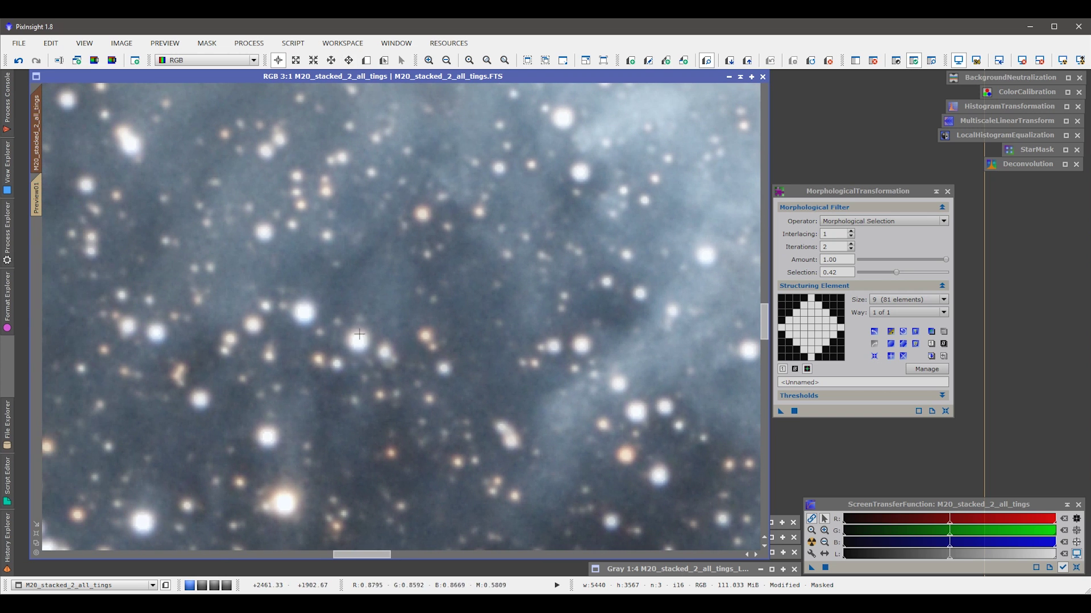
scroll(400, 349, down, 1)
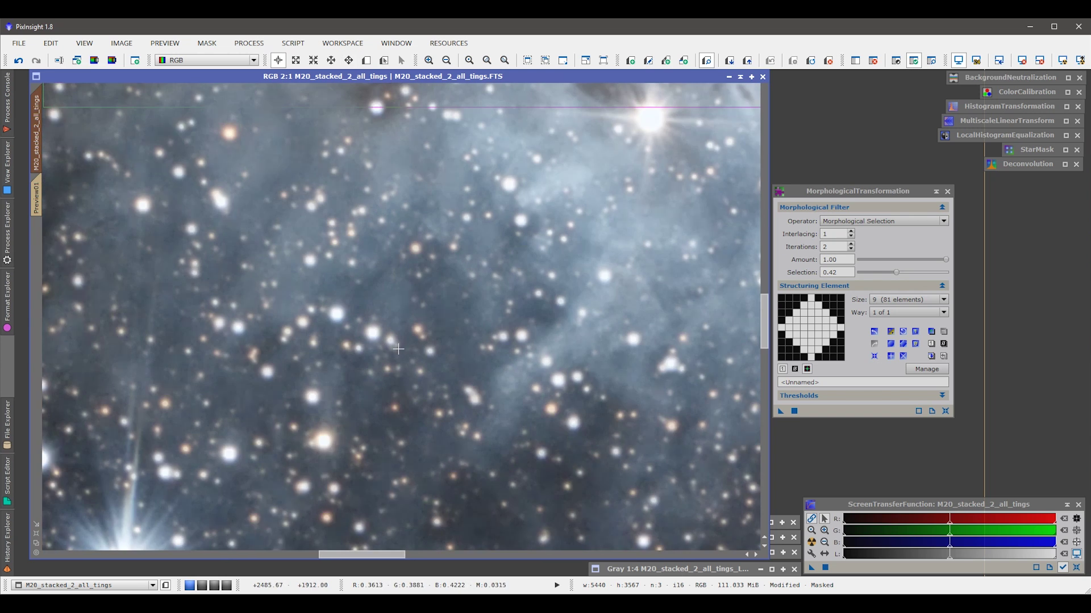
With the preview outline hidden, compare the stars before and after the transformation along the blue nebulosity's upper edge at 4:1
drag(480, 254, 406, 427)
drag(518, 247, 624, 274)
key(alt+p)
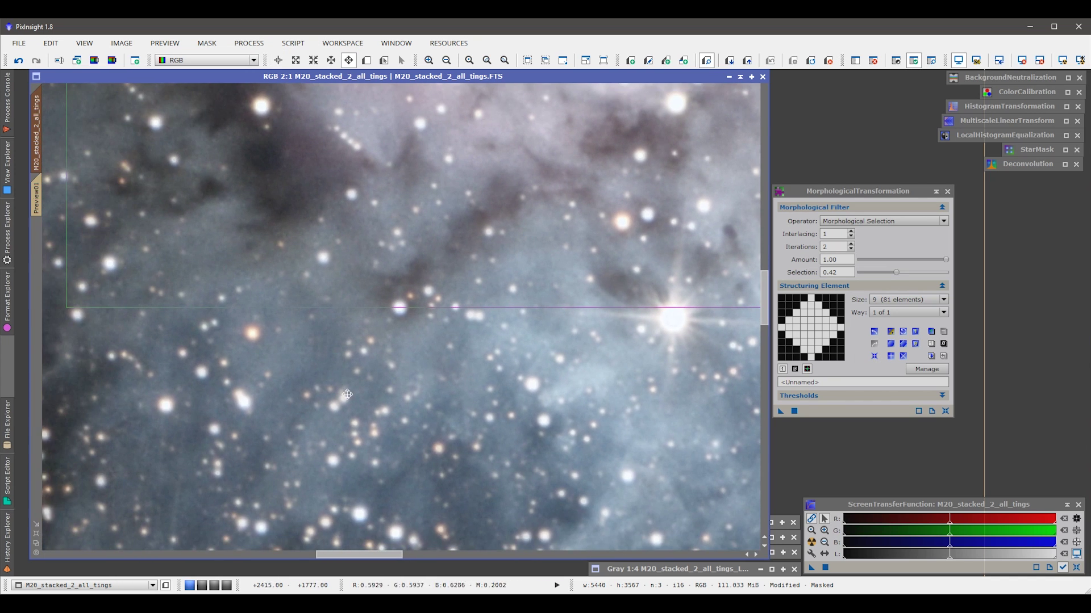
scroll(398, 354, up, 2)
key(alt+r)
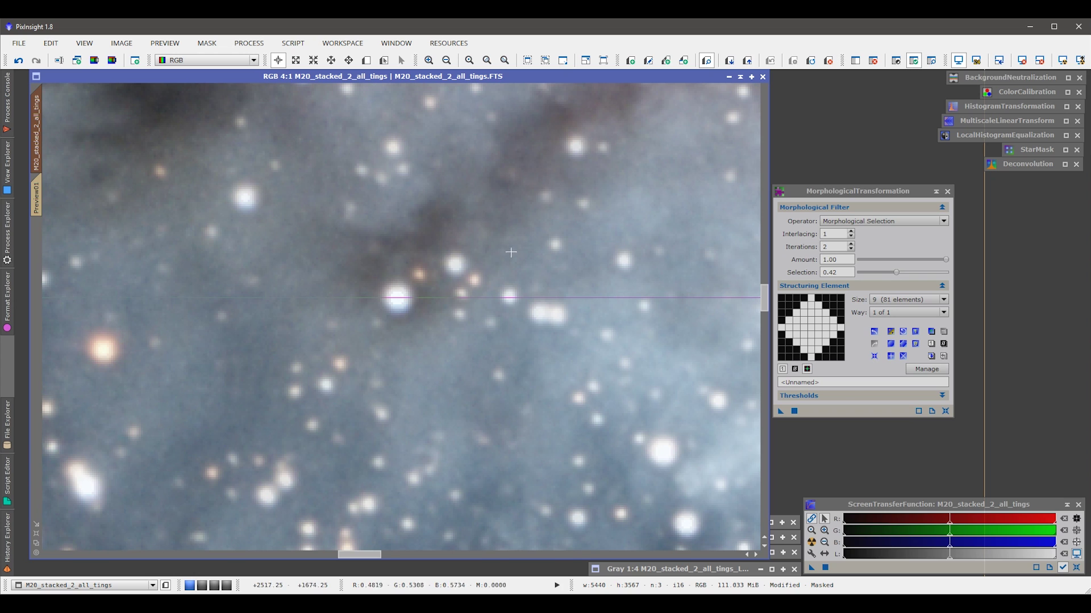
click(828, 60)
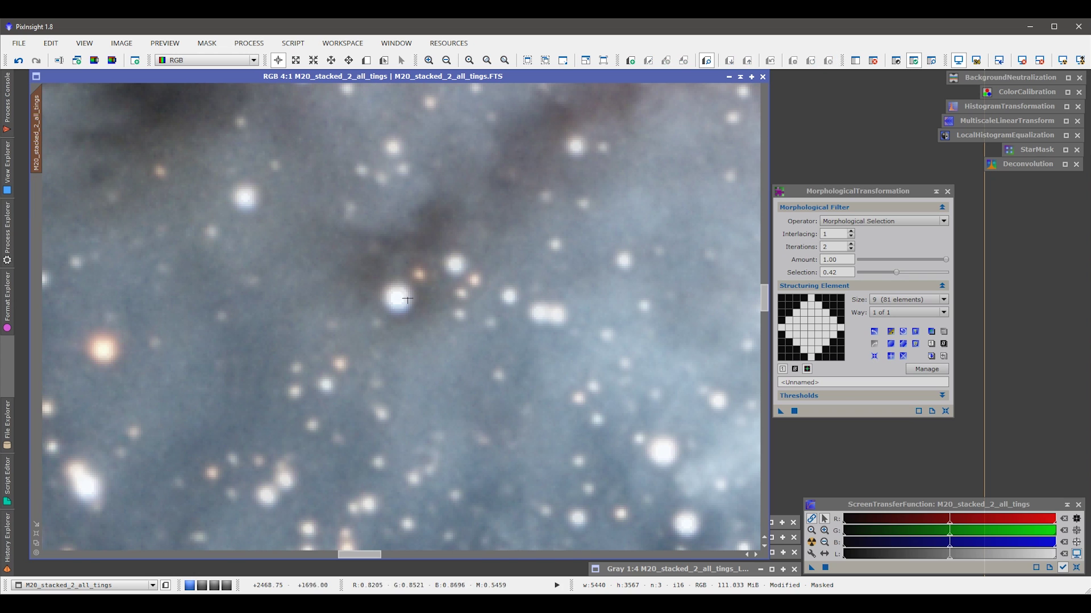
click(19, 60)
click(35, 60)
click(18, 60)
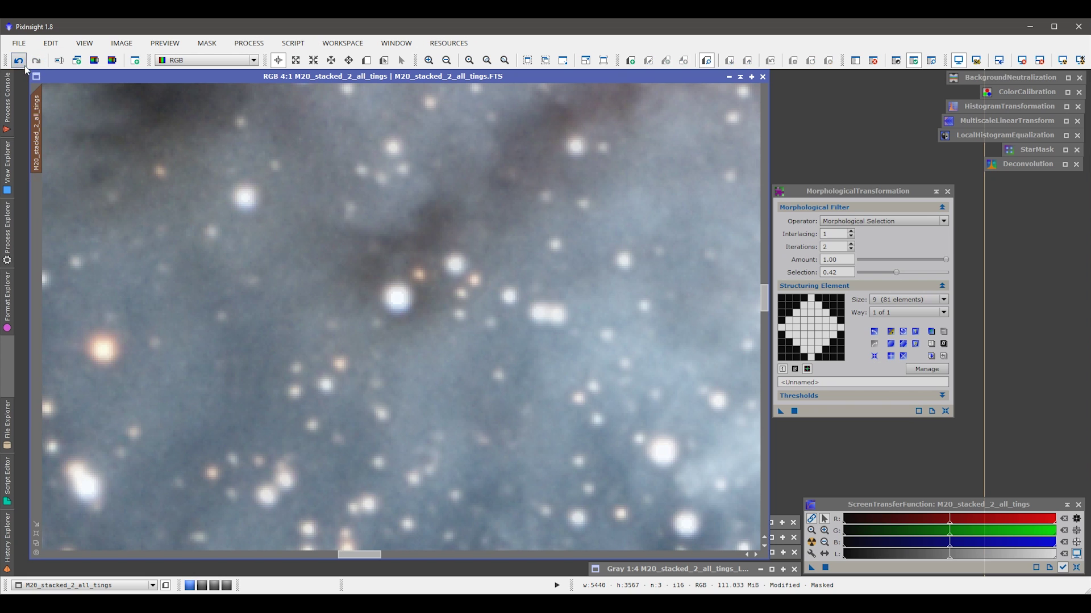
click(36, 60)
click(19, 60)
click(36, 60)
click(19, 60)
Toggle the star reduction off and on over the star groups inside the blue nebulosity at 4:1
drag(175, 385, 393, 241)
click(35, 61)
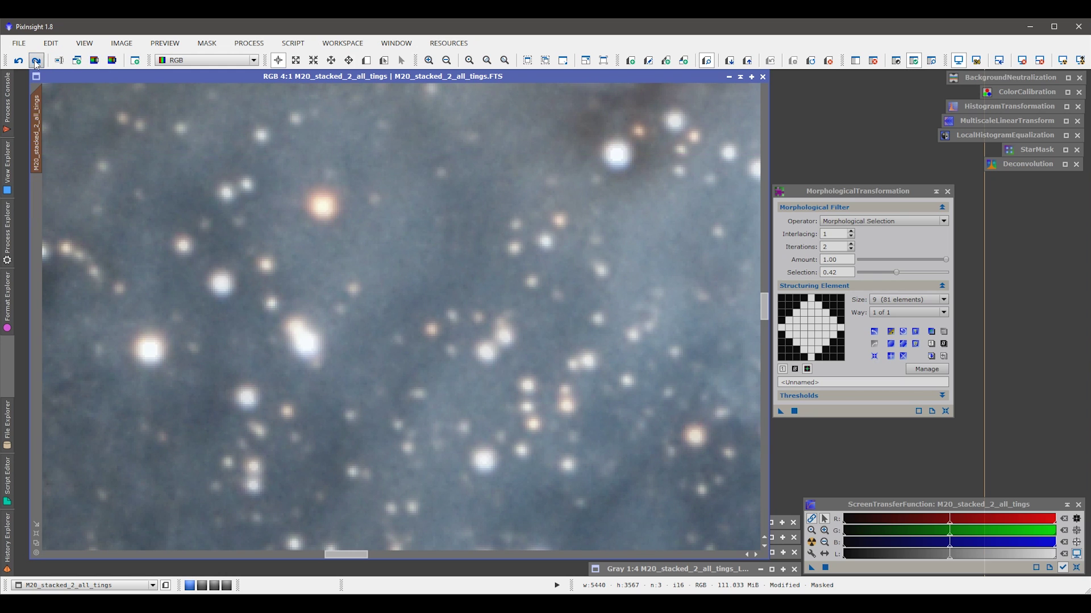
click(18, 60)
click(36, 60)
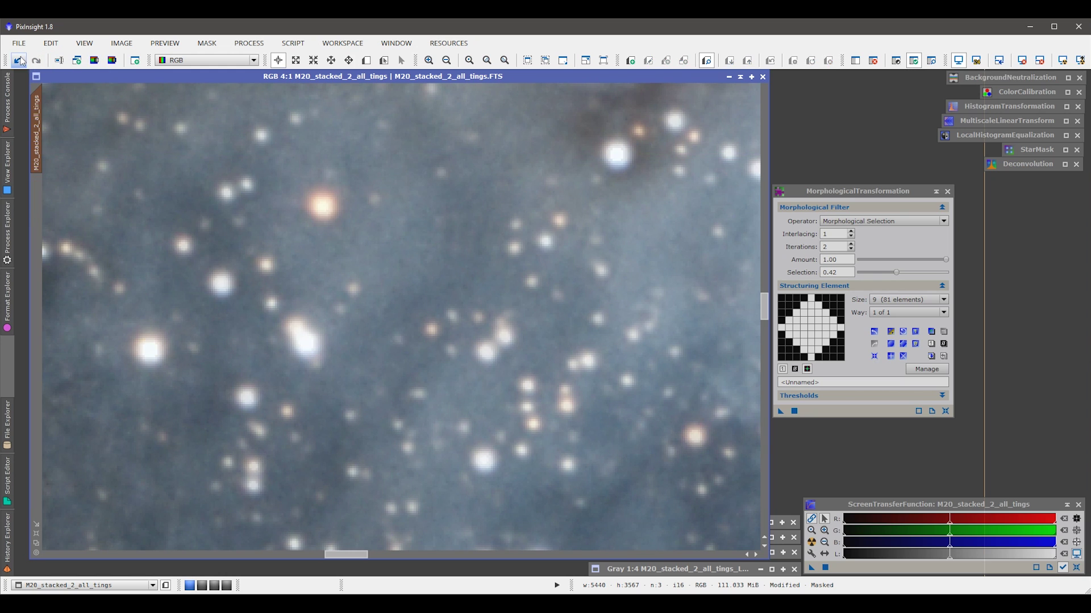
click(19, 60)
click(36, 60)
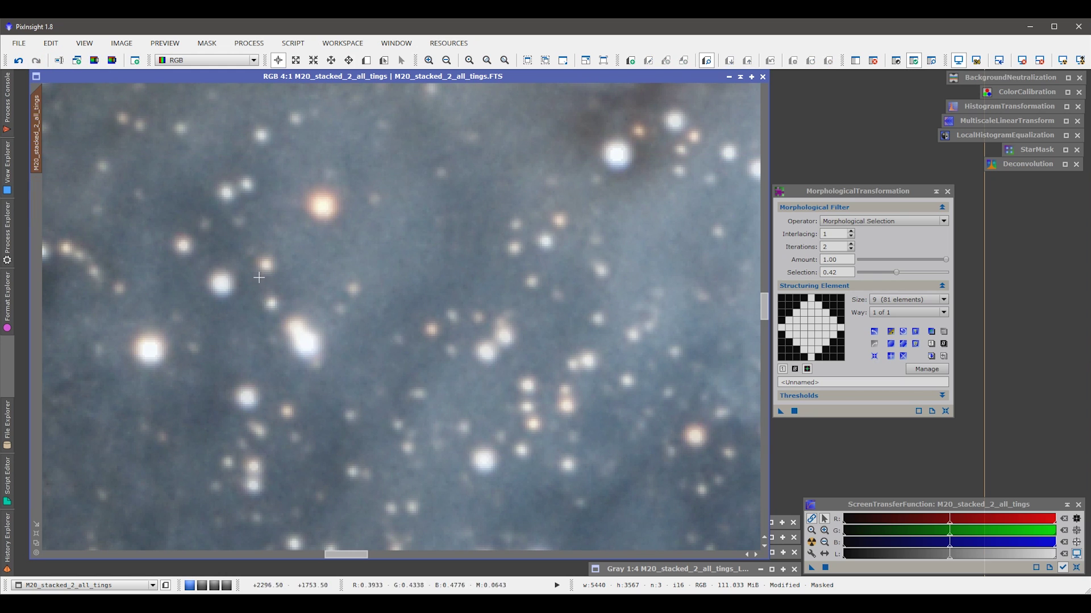
Check the reduced stars in the dark area beside the nebula and up to its dust edge at 4:1
drag(170, 295, 390, 267)
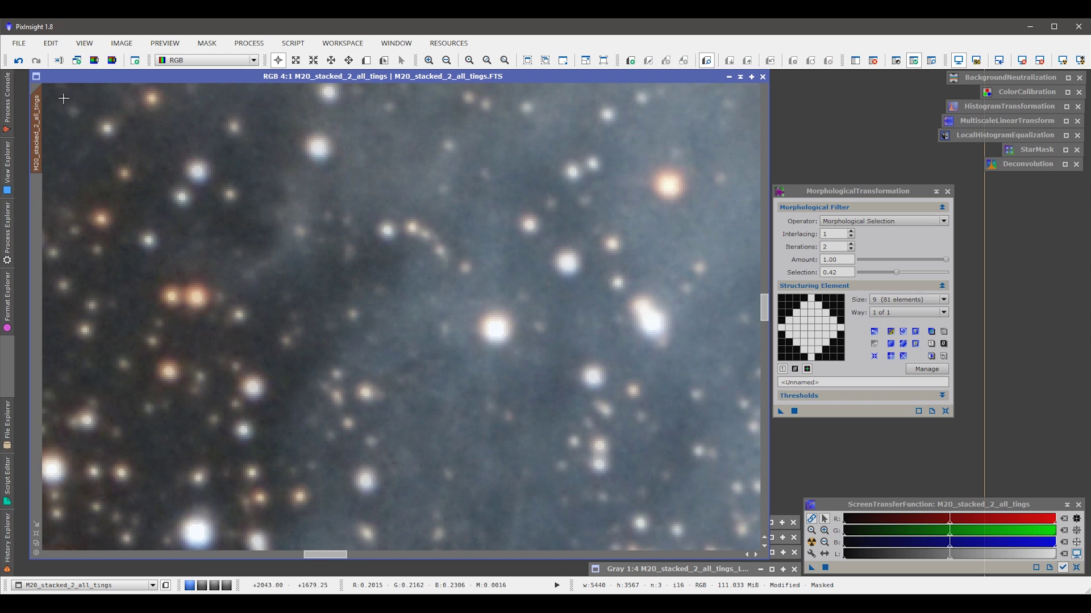
click(36, 61)
drag(335, 170, 304, 454)
click(278, 60)
click(31, 63)
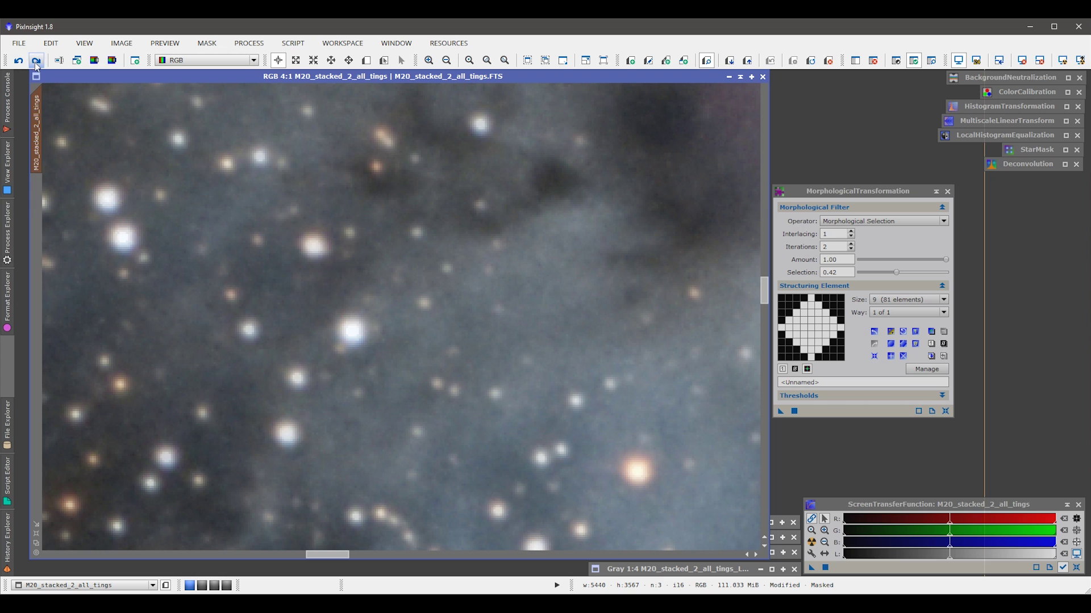
Undo the star reduction and reapply MorphologicalTransformation with a fuller round 9 (81 elements) pattern that excludes only the corner cells
click(18, 60)
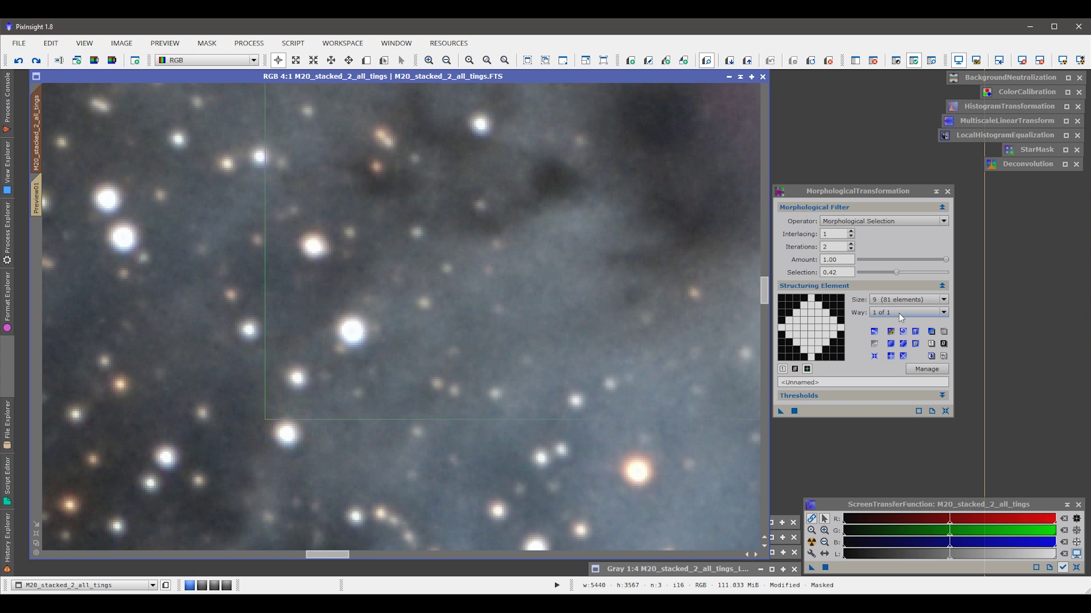
click(873, 334)
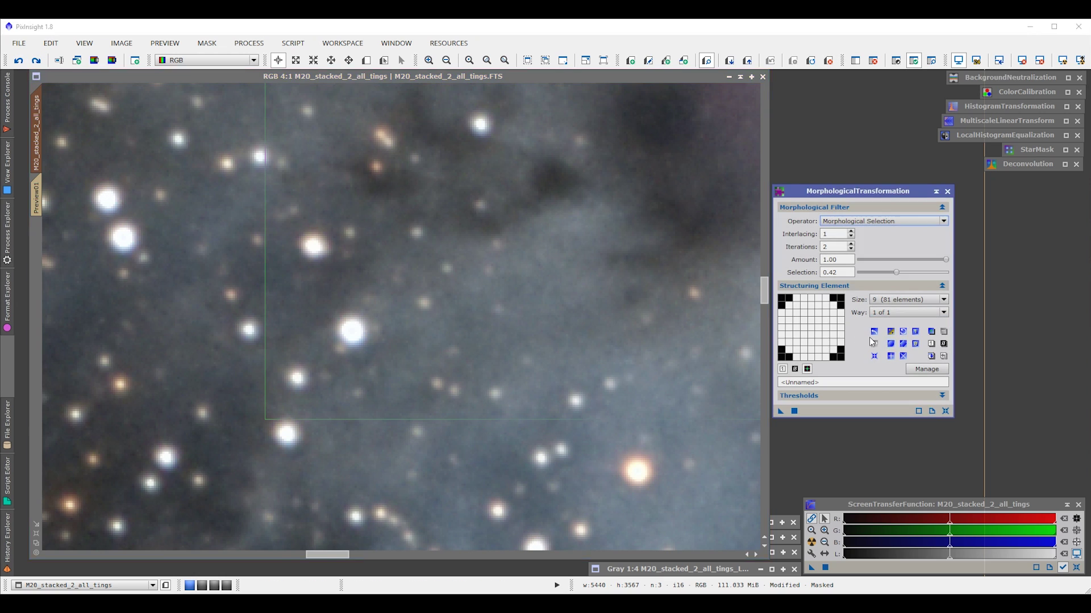
click(780, 412)
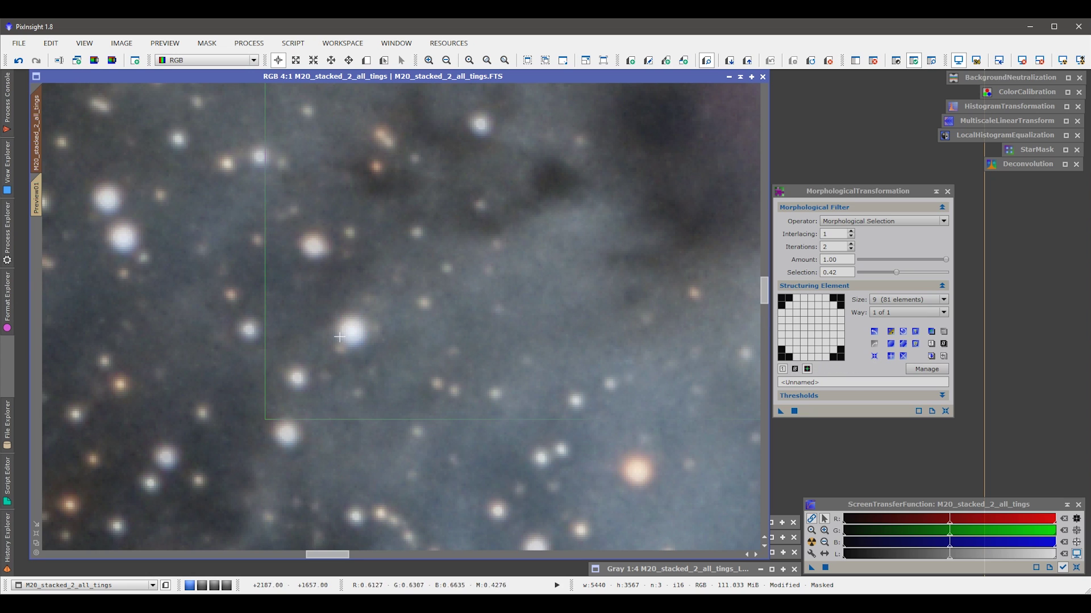
Compare the new star reduction with the original at 4:1 and across the whole field at 1:4
click(19, 61)
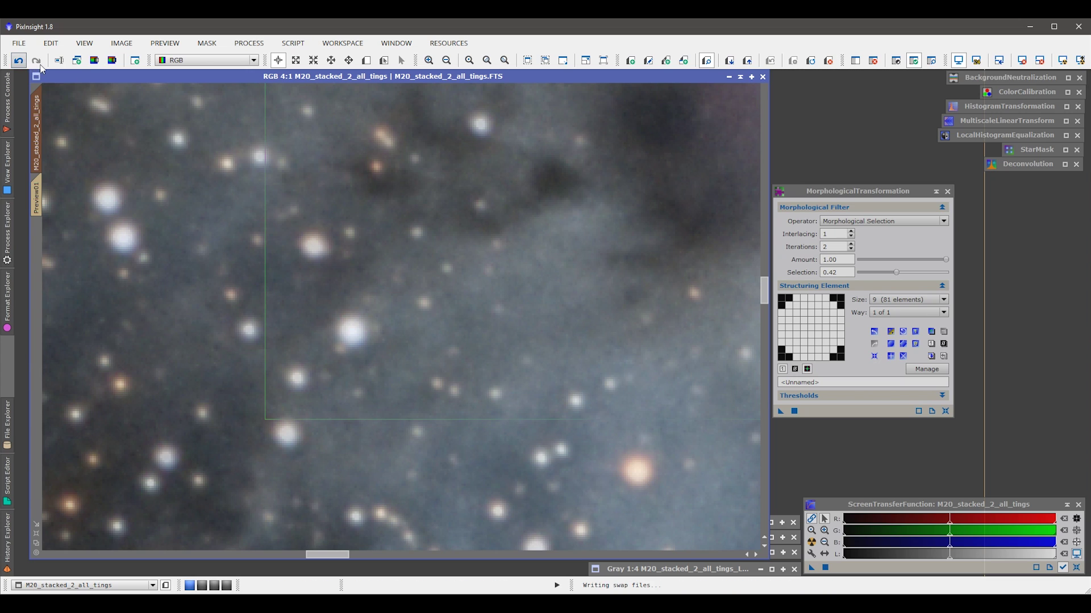
click(37, 61)
click(19, 61)
click(36, 61)
scroll(432, 353, down, 2)
scroll(432, 354, down, 4)
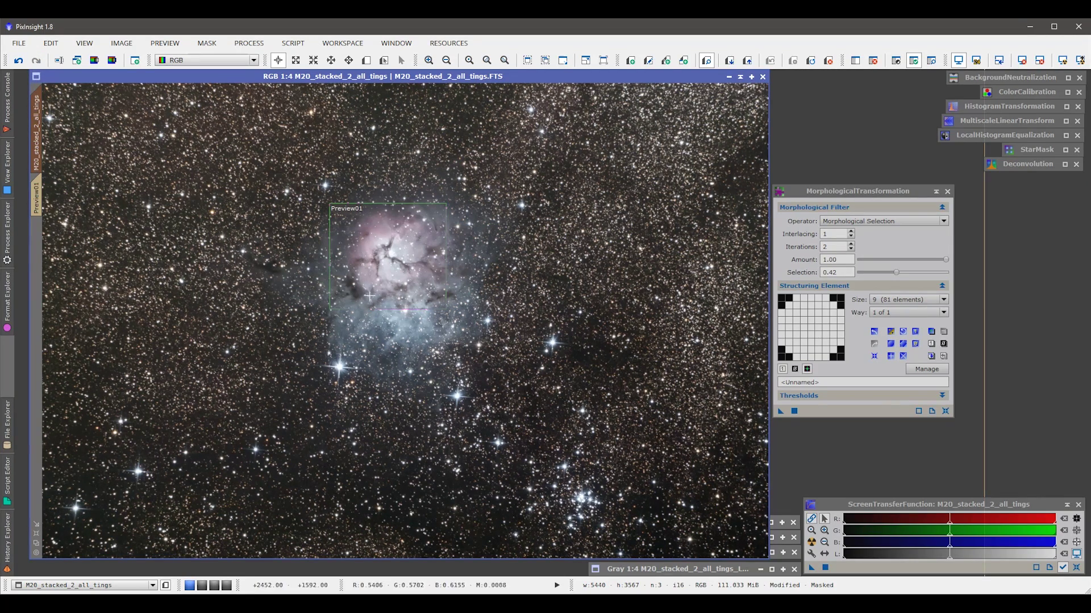
Compare the stars before and after the reduction around the nebula's pink core and dark dust at 3:1
scroll(366, 288, up, 3)
drag(366, 289, 586, 182)
scroll(416, 354, up, 2)
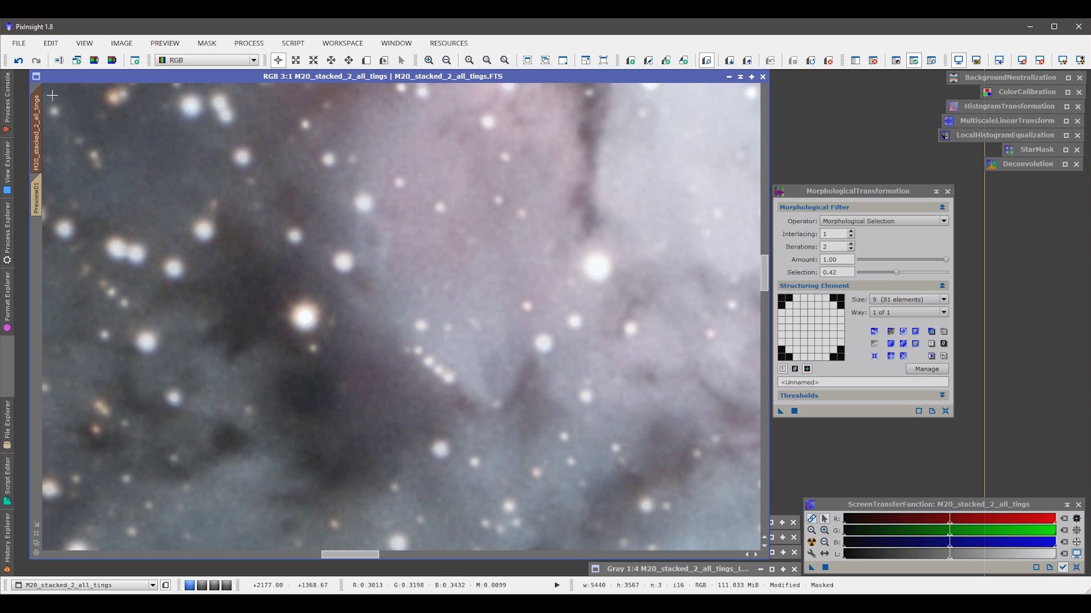
click(18, 61)
click(37, 62)
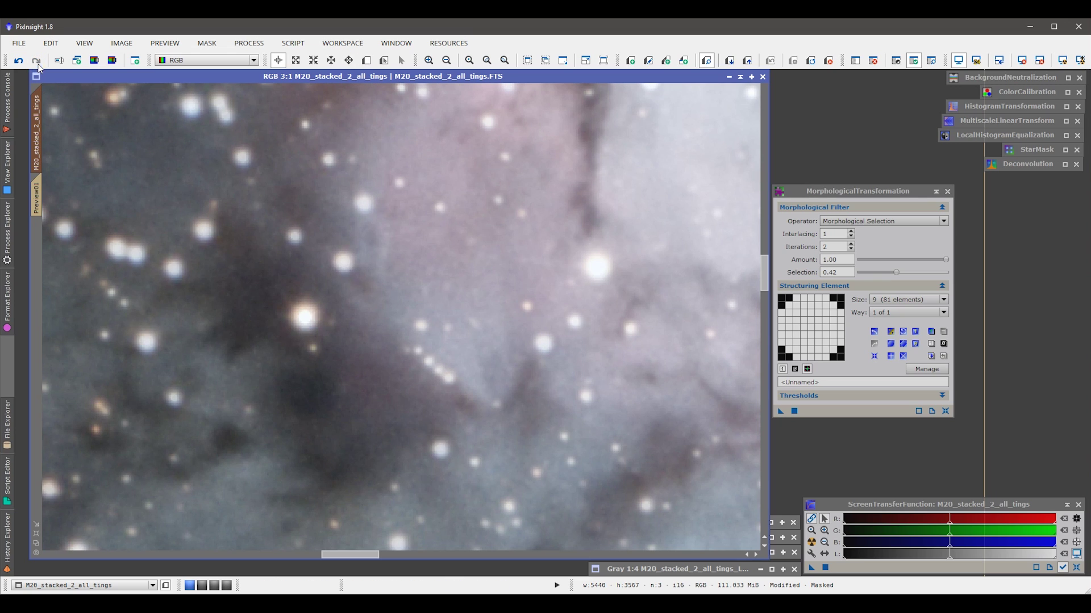
click(18, 62)
click(36, 61)
Undo the star reduction, set Selection to 0.45, and reapply MorphologicalTransformation to the M20 image
click(18, 61)
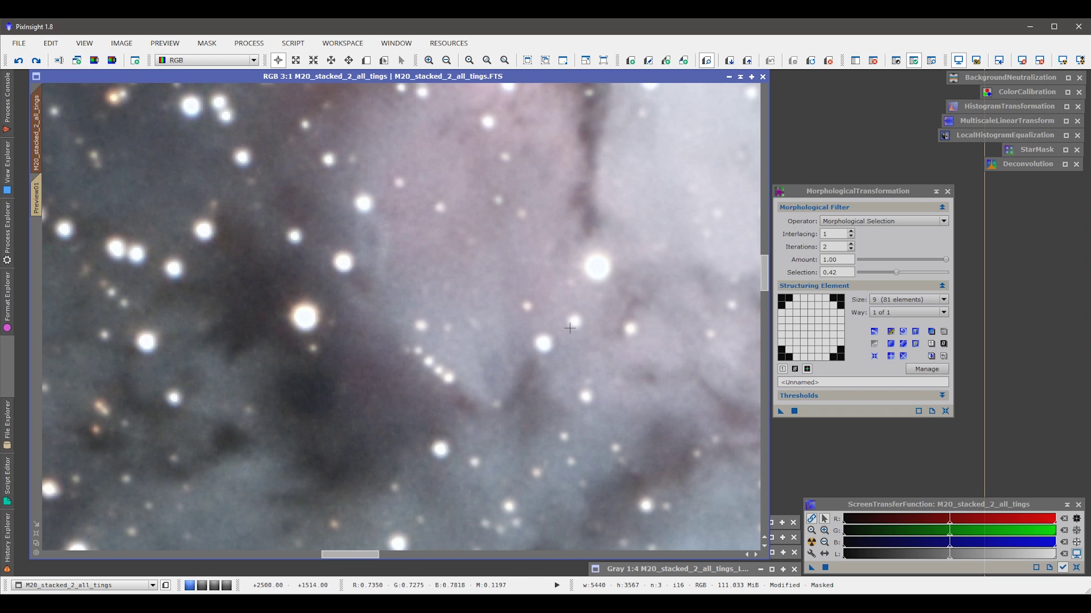
drag(898, 273, 901, 273)
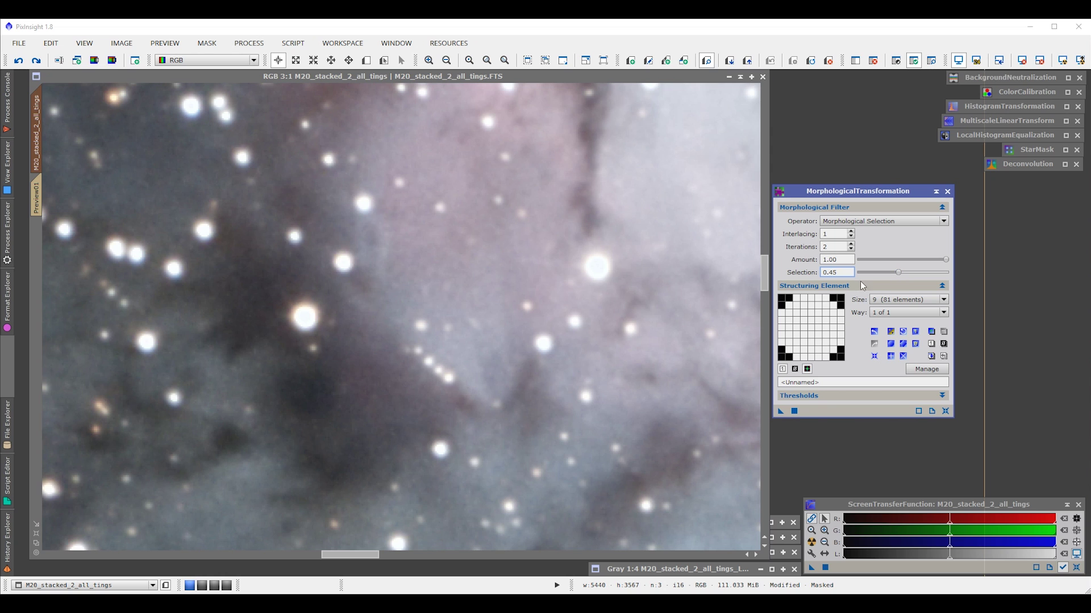
click(793, 412)
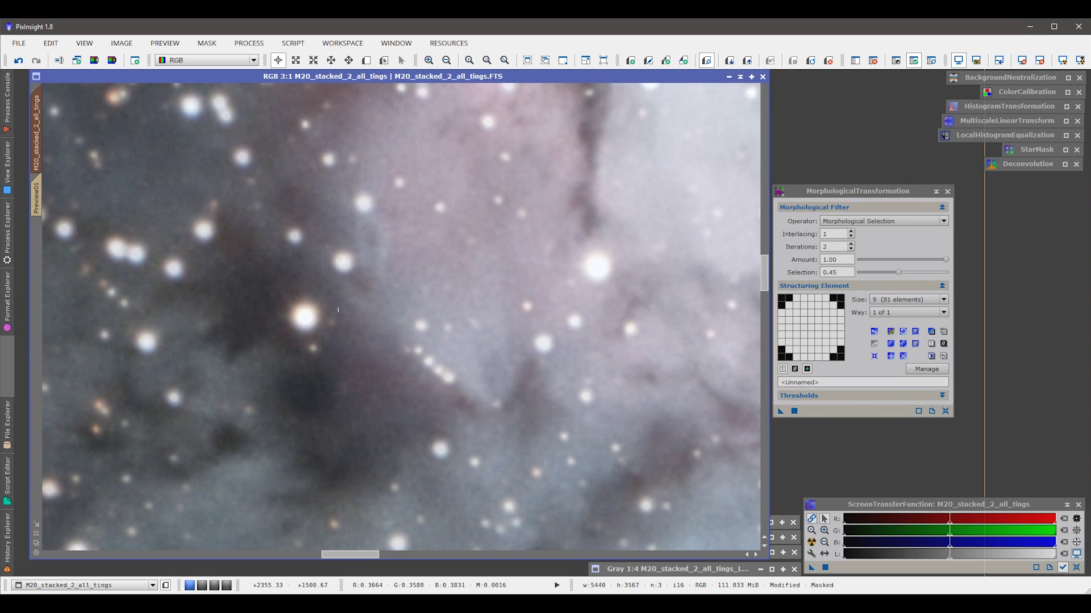
Compare the 0.45 star reduction with the unreduced image around the bright orange star in the dark dust at 3:1
click(18, 60)
click(19, 62)
click(36, 62)
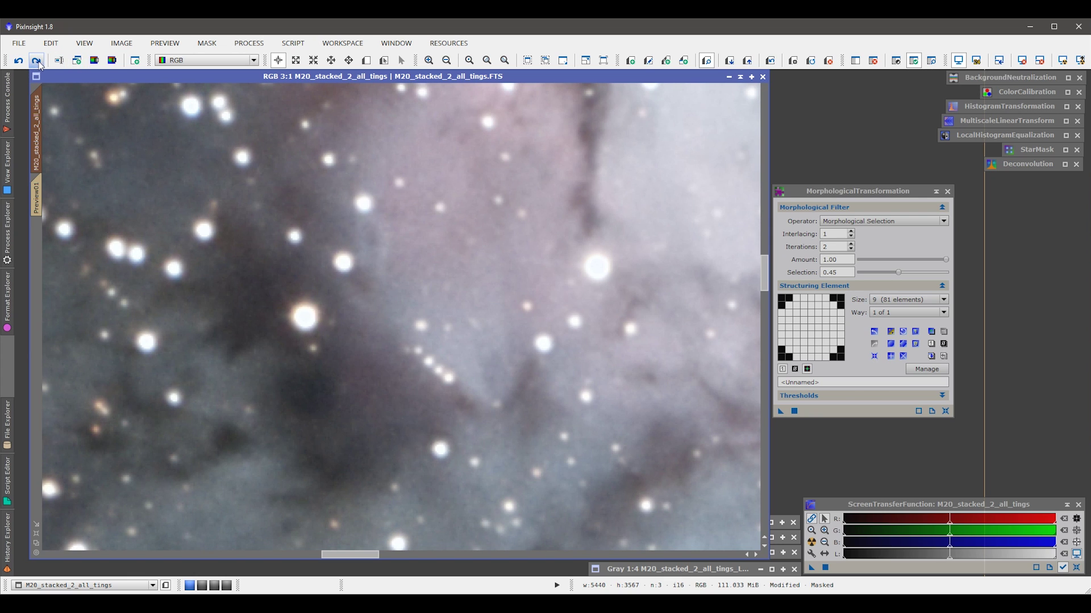
click(37, 61)
click(21, 64)
click(34, 64)
click(26, 61)
click(37, 63)
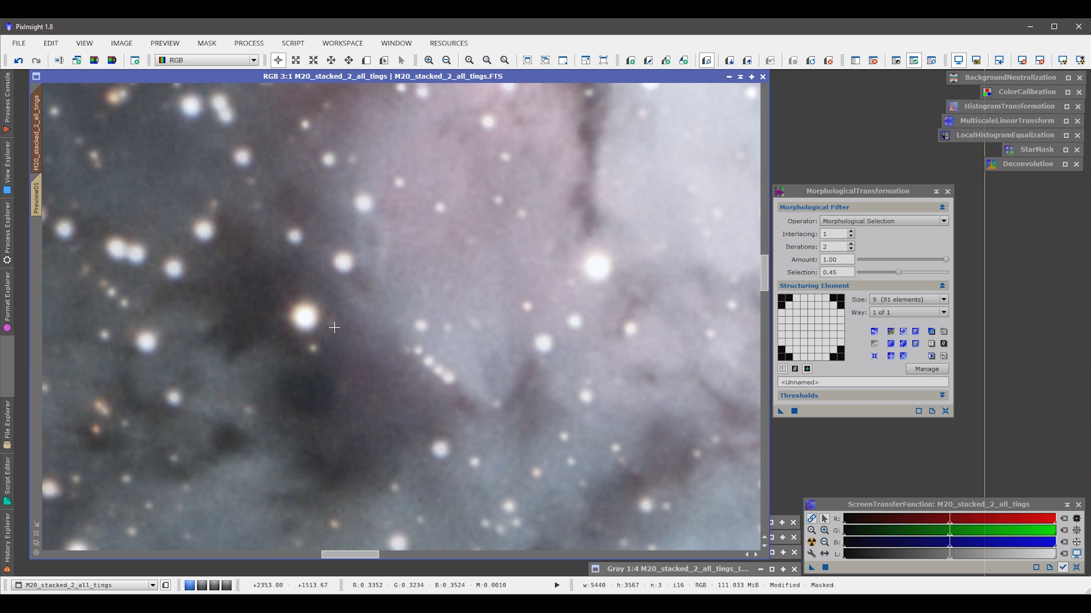
click(19, 61)
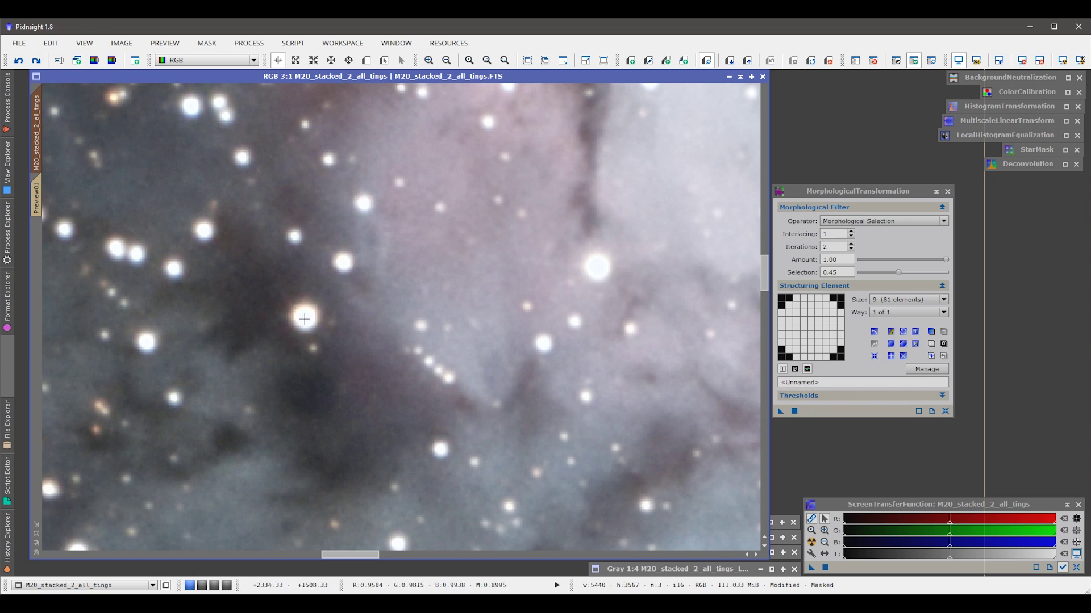
click(36, 60)
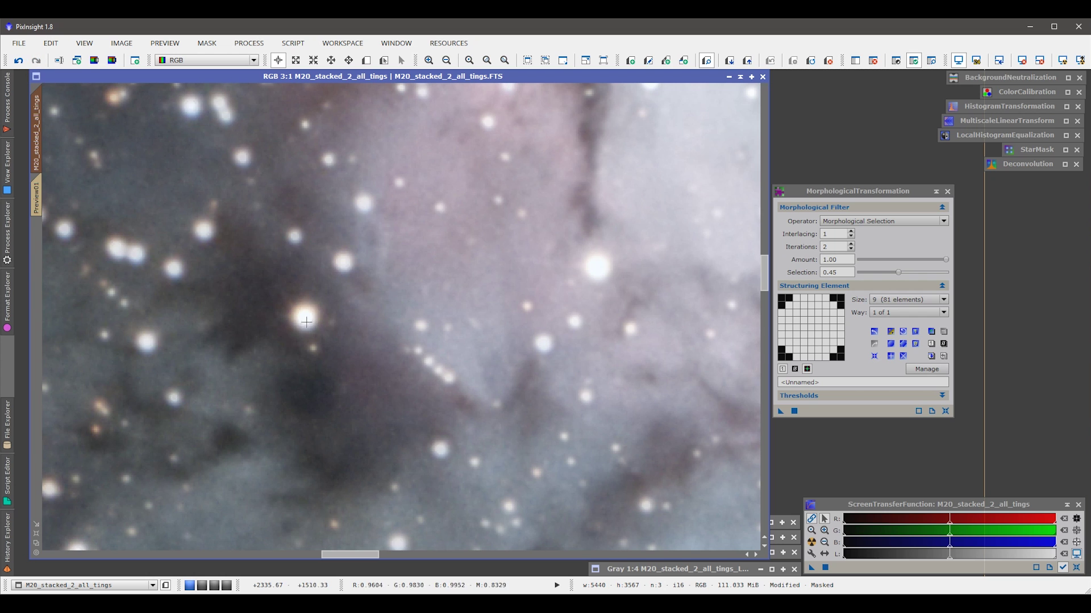
Examine the reduced stars across the nebula's core and compare before and after in the star field beyond it at 2:1
scroll(312, 322, up, 2)
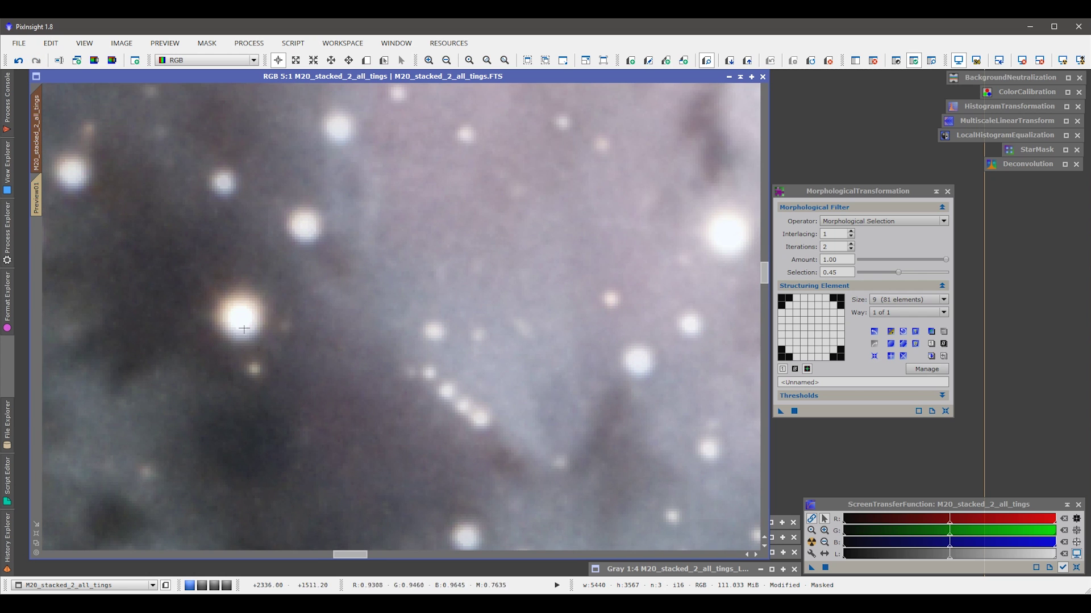
scroll(244, 315, down, 3)
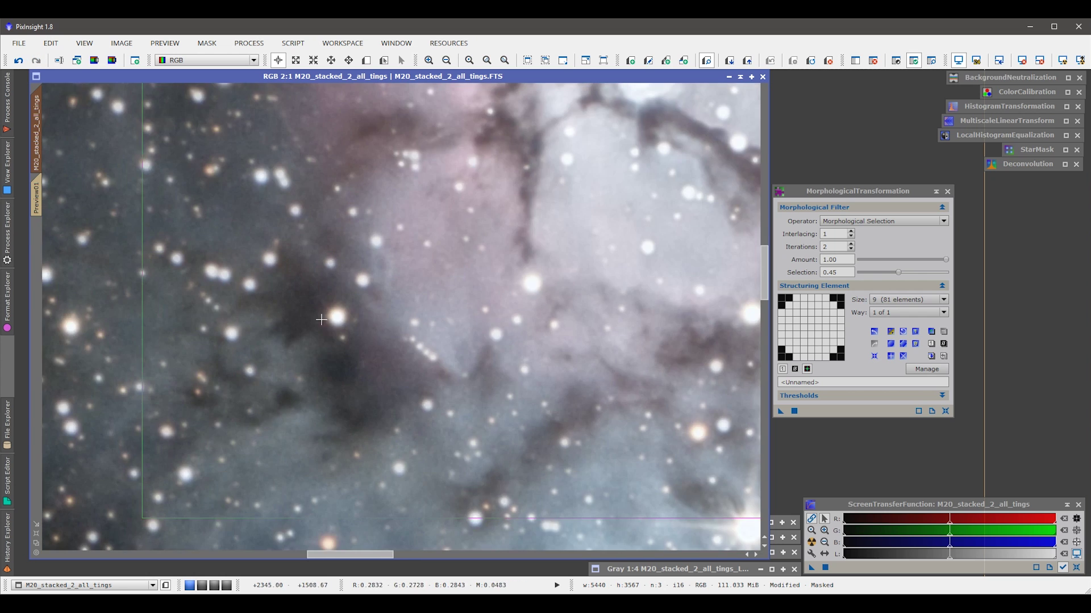
key(space)
drag(589, 321, 318, 417)
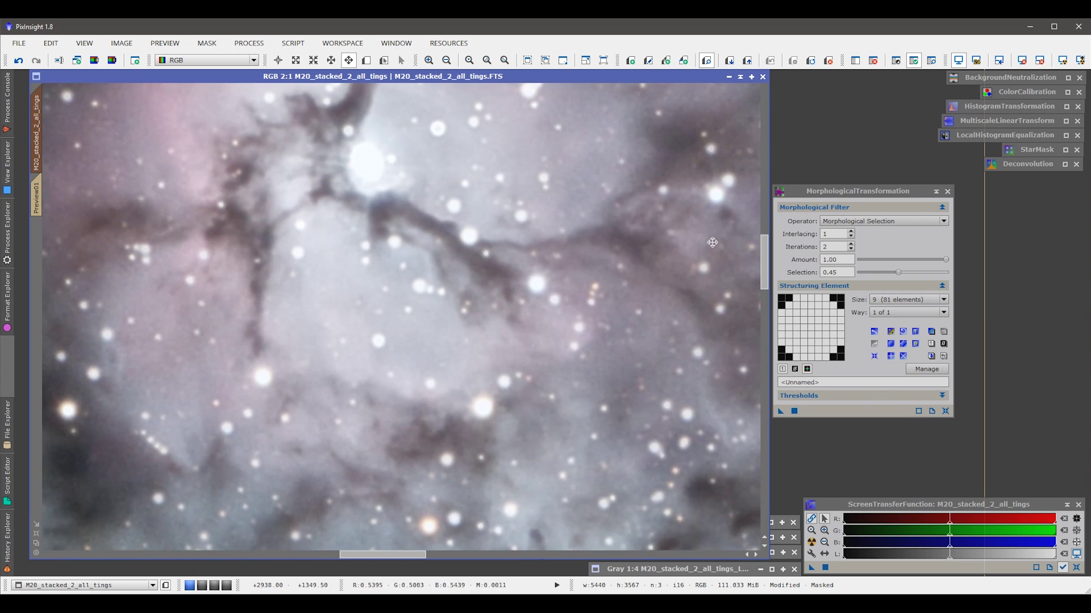
drag(608, 134, 330, 290)
drag(588, 274, 165, 382)
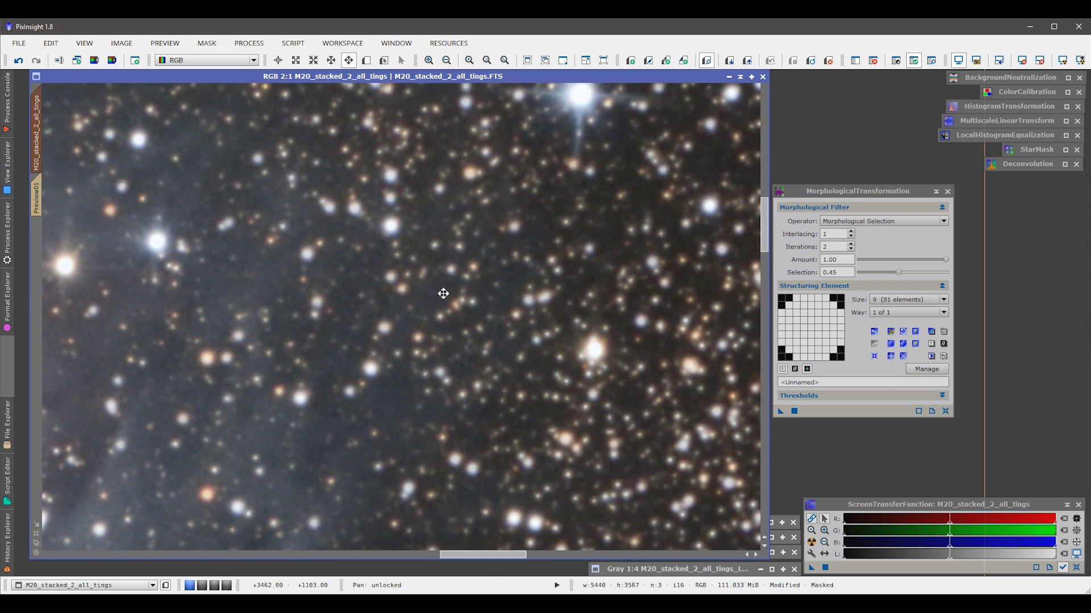
click(19, 63)
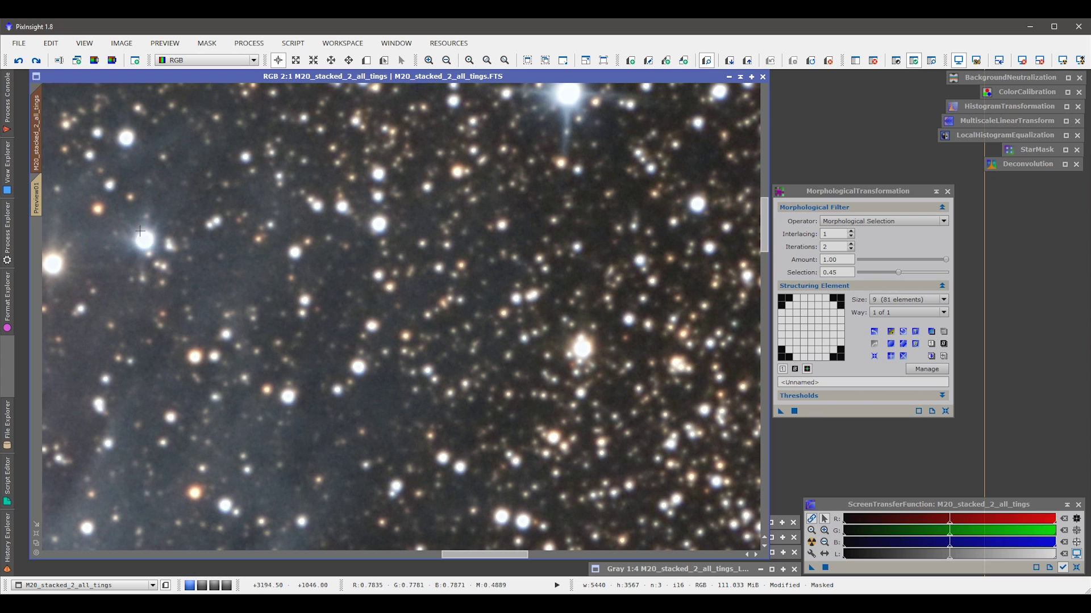
click(36, 64)
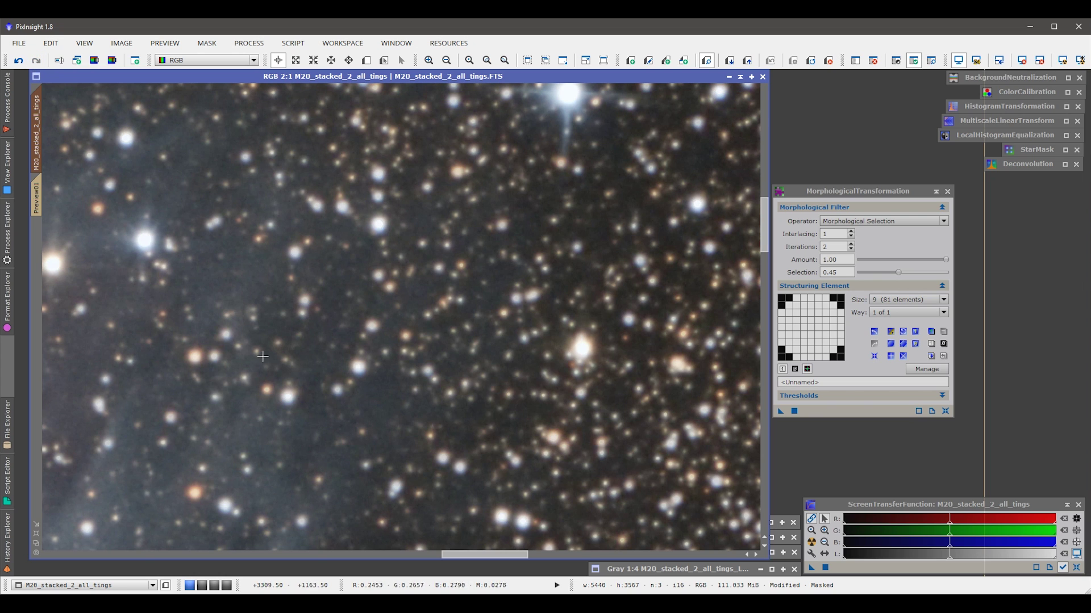
Inspect the dense star field beside the nebula at 4:1 with the star reduction applied
scroll(403, 421, up, 2)
key(space)
drag(560, 410, 237, 257)
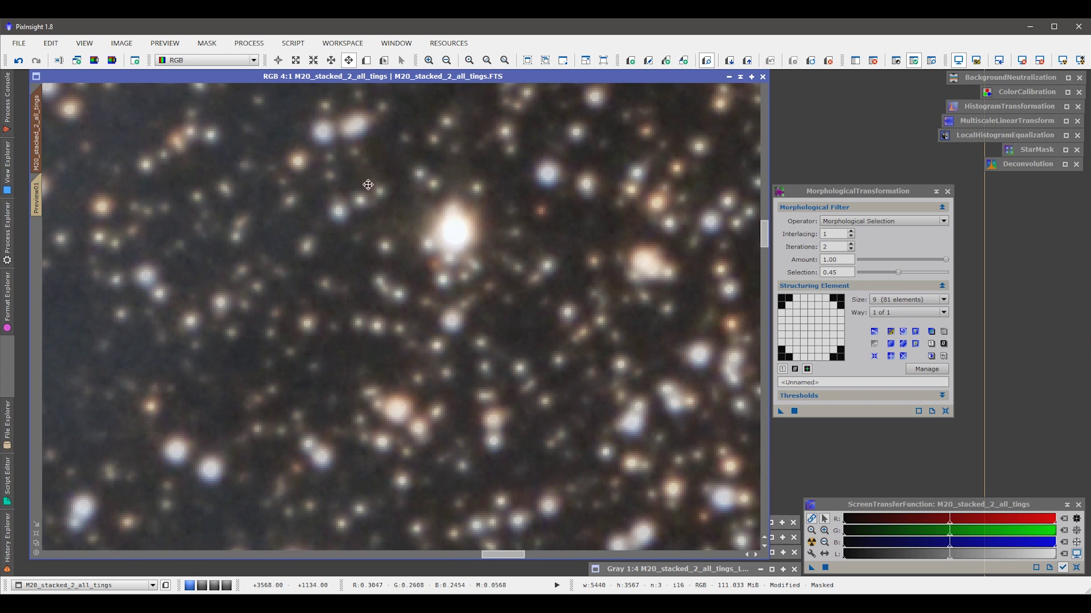
drag(368, 185, 453, 425)
drag(128, 291, 318, 392)
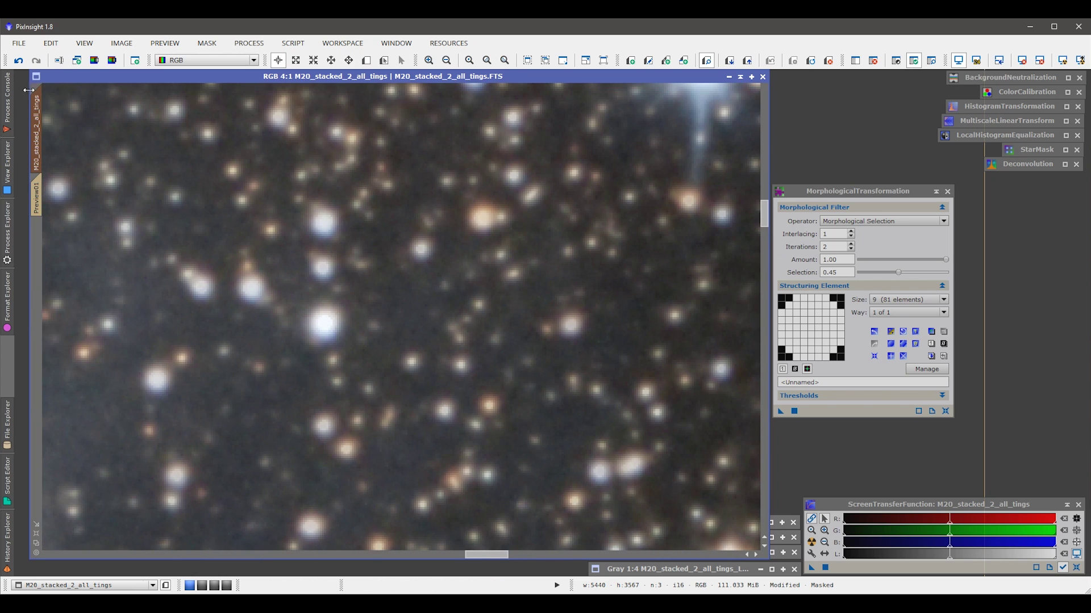
click(38, 63)
Review the reduced stars over the whole field at 1:4, then along the nebula's dark outer edge at 3:1
scroll(341, 352, down, 6)
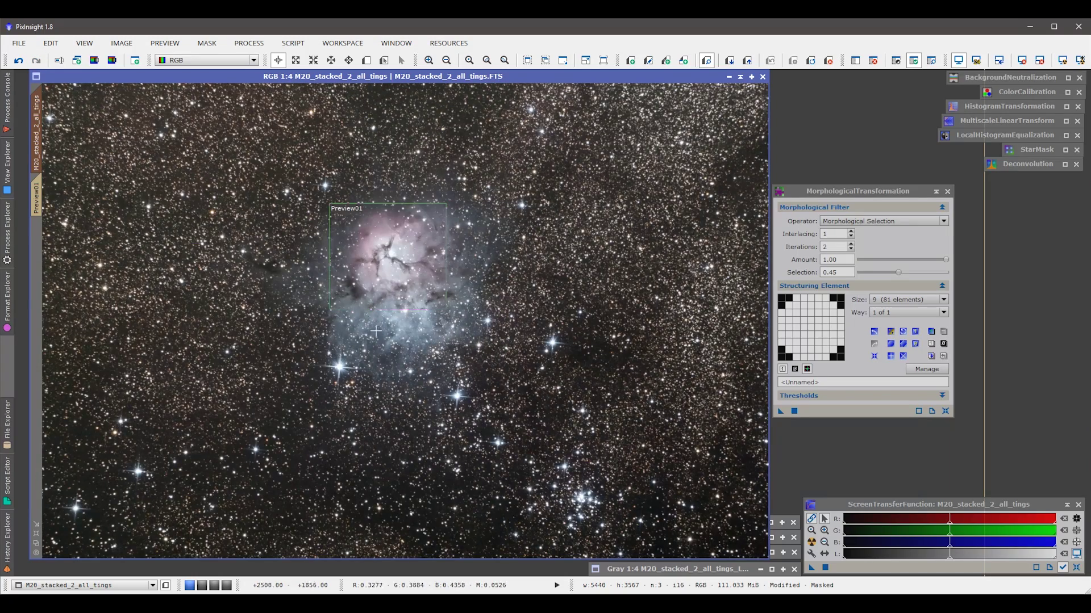
scroll(369, 326, up, 2)
scroll(305, 293, up, 2)
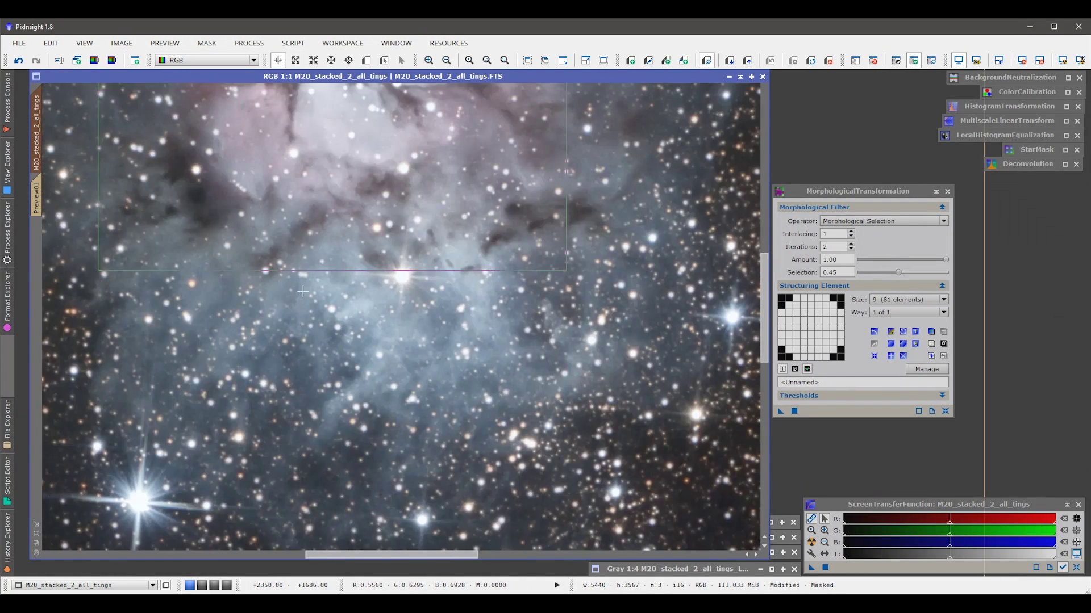
drag(284, 330, 301, 341)
drag(200, 288, 399, 379)
scroll(283, 377, up, 1)
drag(253, 401, 333, 364)
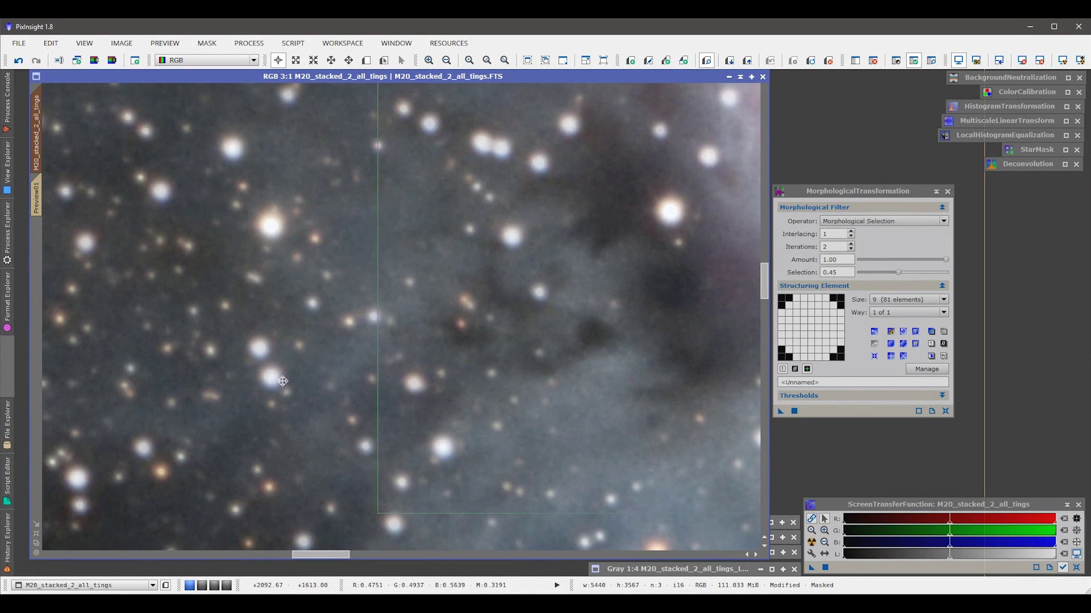
drag(175, 341, 258, 421)
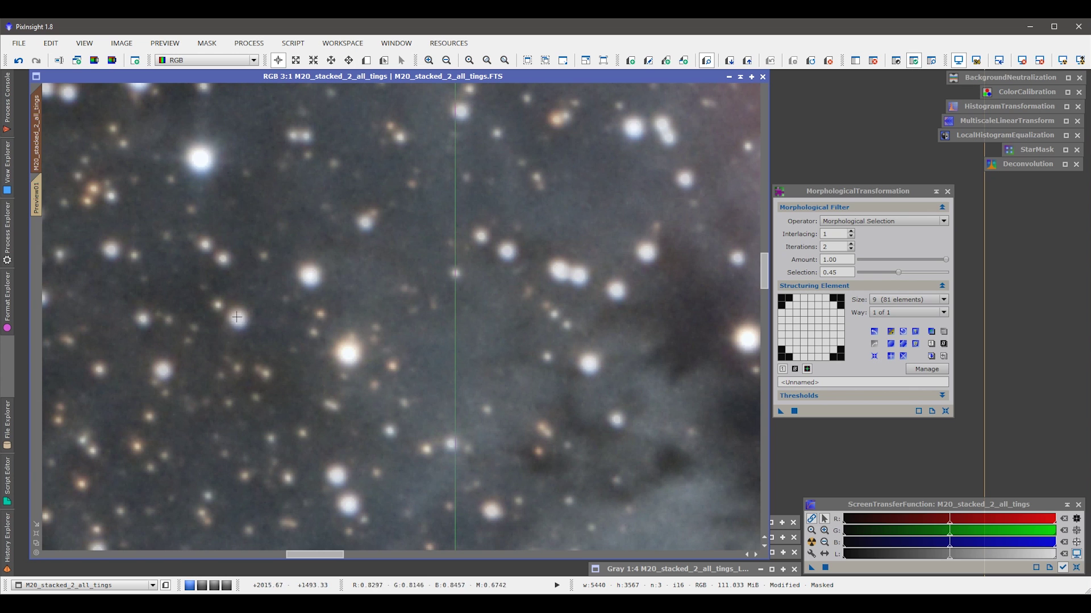
Inspect the reduced stars along the nebula's blue lower part and the adjoining dark star field at 3:1
drag(410, 464, 319, 284)
drag(466, 483, 199, 302)
drag(216, 409, 246, 348)
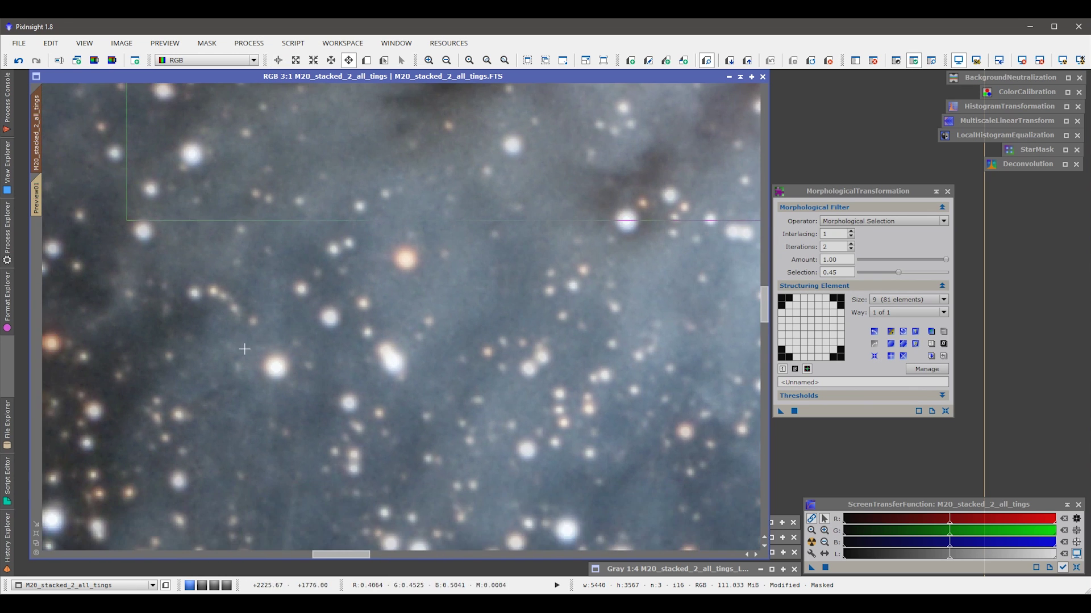
drag(229, 289, 445, 311)
drag(256, 365, 390, 342)
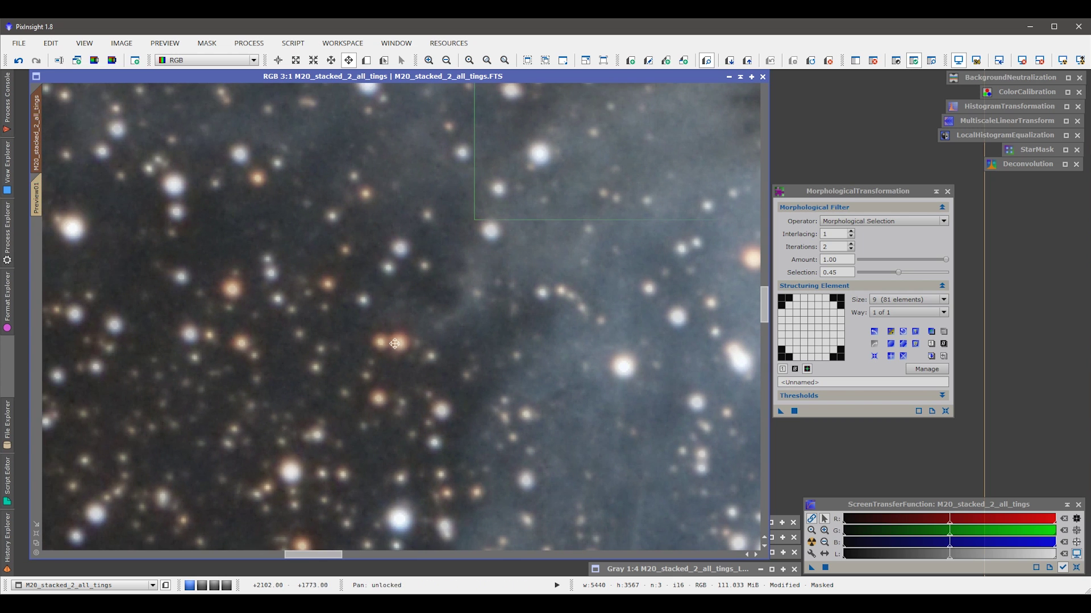
drag(503, 281, 300, 458)
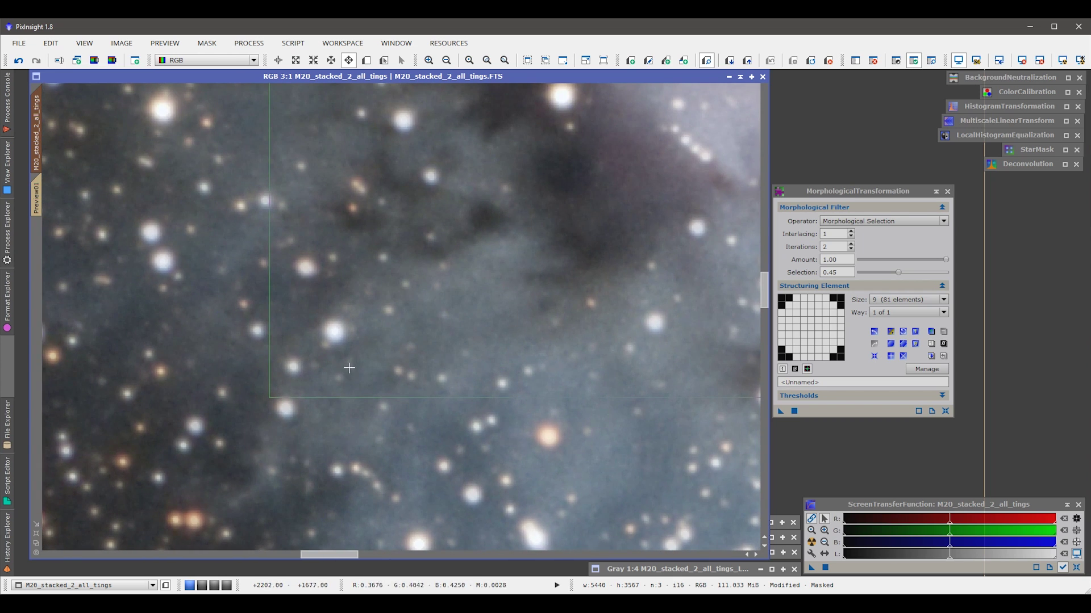
Examine the bright white star just inside the preview's lower corner at up to 9:1
scroll(347, 374, up, 6)
drag(221, 405, 311, 402)
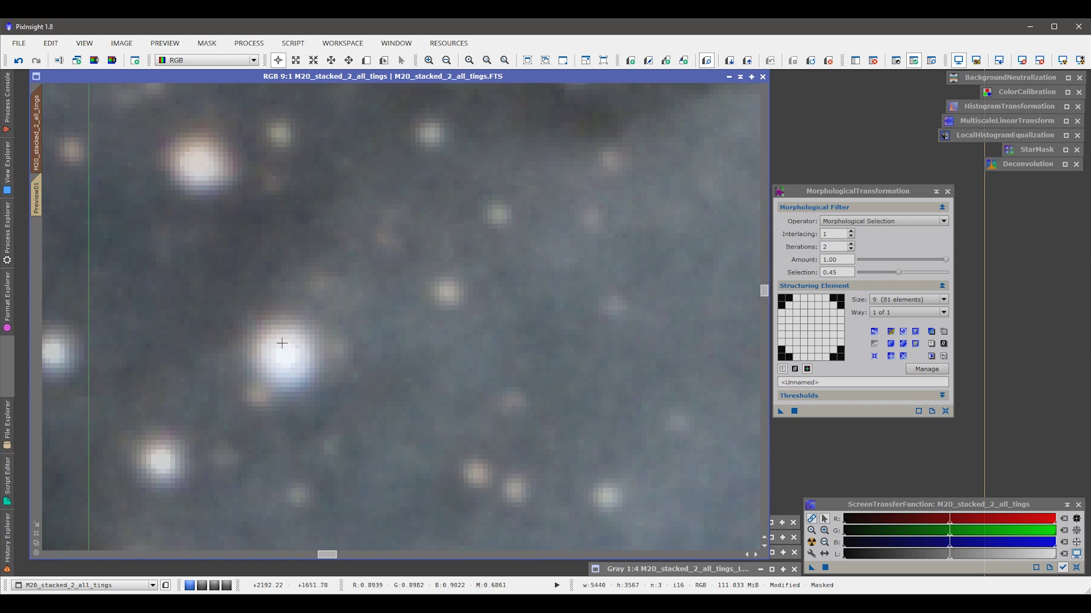
scroll(288, 364, down, 1)
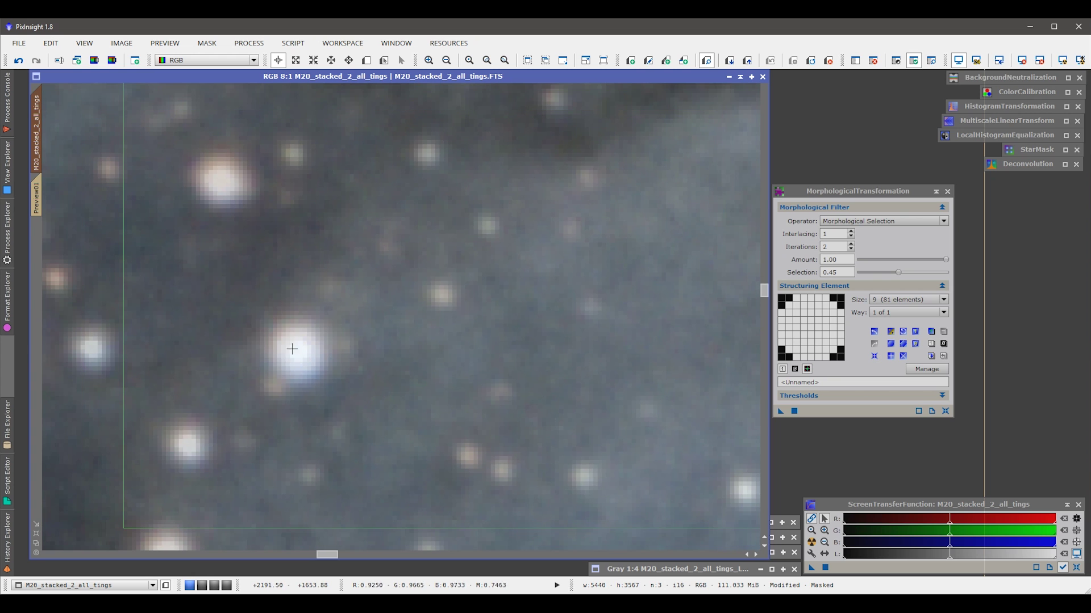
scroll(322, 408, down, 5)
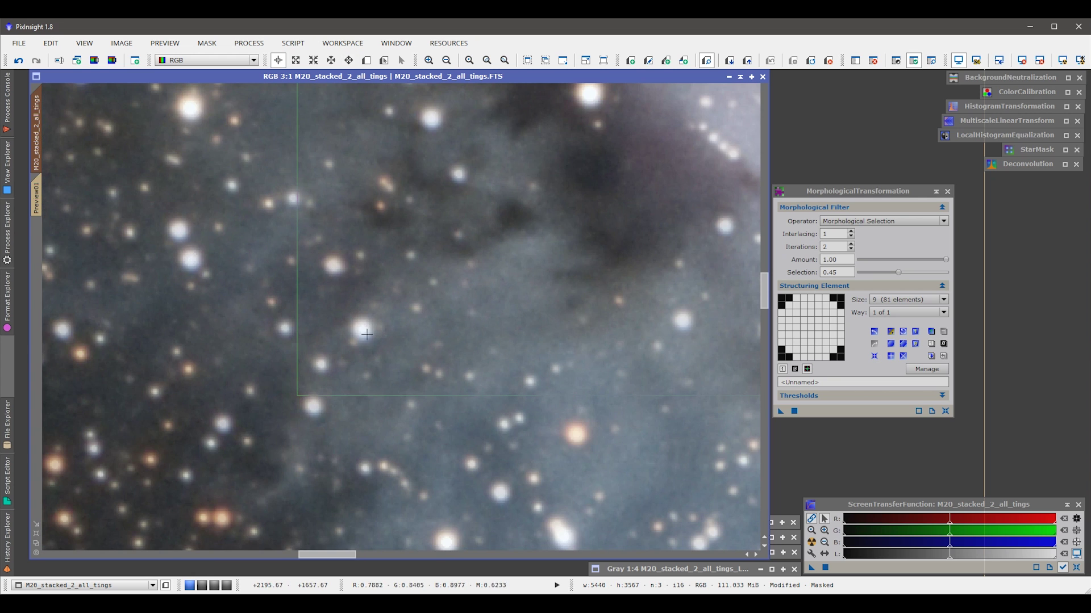
Compare the stars in the nebula's blue region with and without the star reduction at 4:1
drag(461, 457, 289, 285)
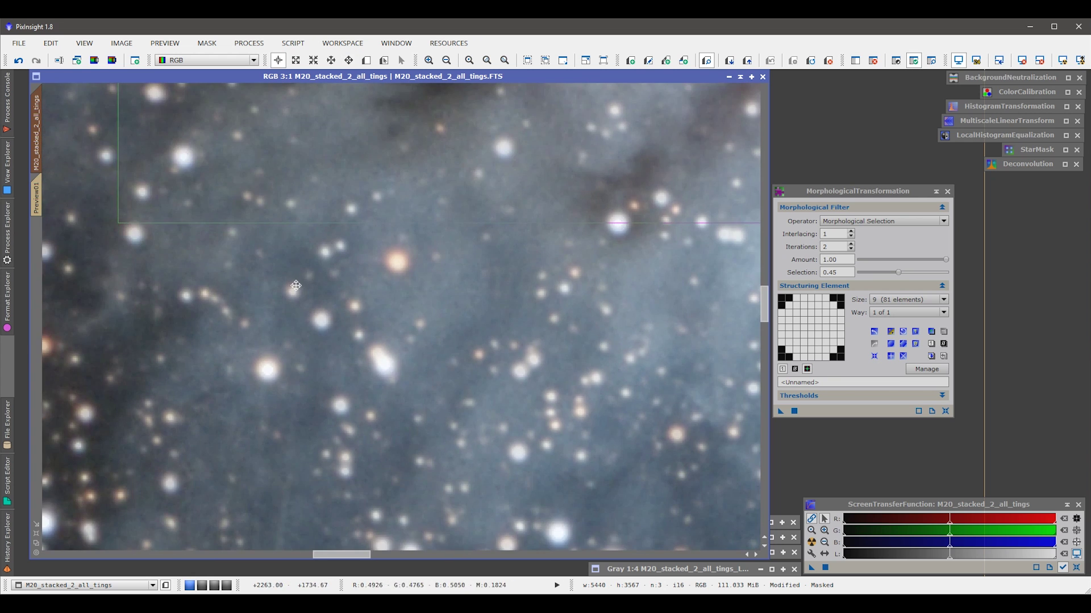
drag(471, 383, 372, 437)
scroll(311, 330, up, 1)
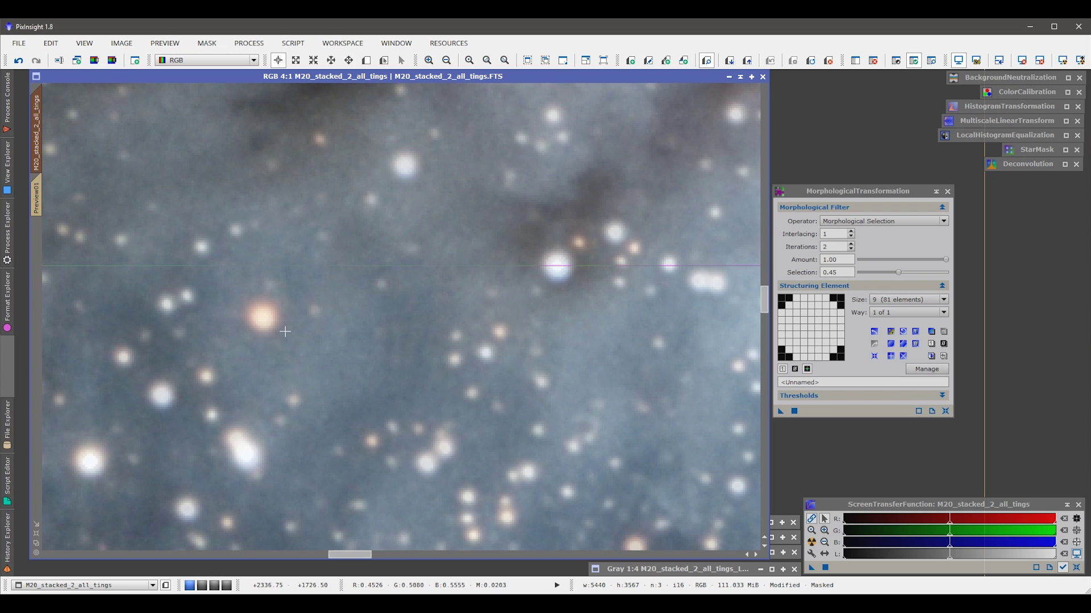
click(18, 60)
click(36, 61)
Review the reduced stars over the whole field at 1:4 and in the star field beside the nebula at 2:1 and 4:1
scroll(153, 452, down, 5)
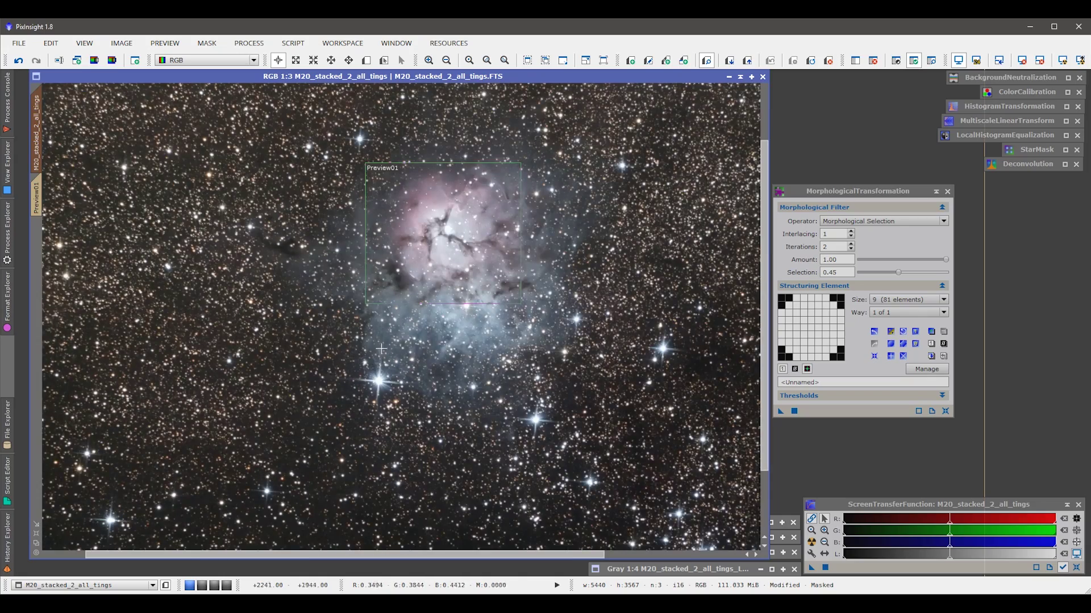
scroll(562, 402, down, 1)
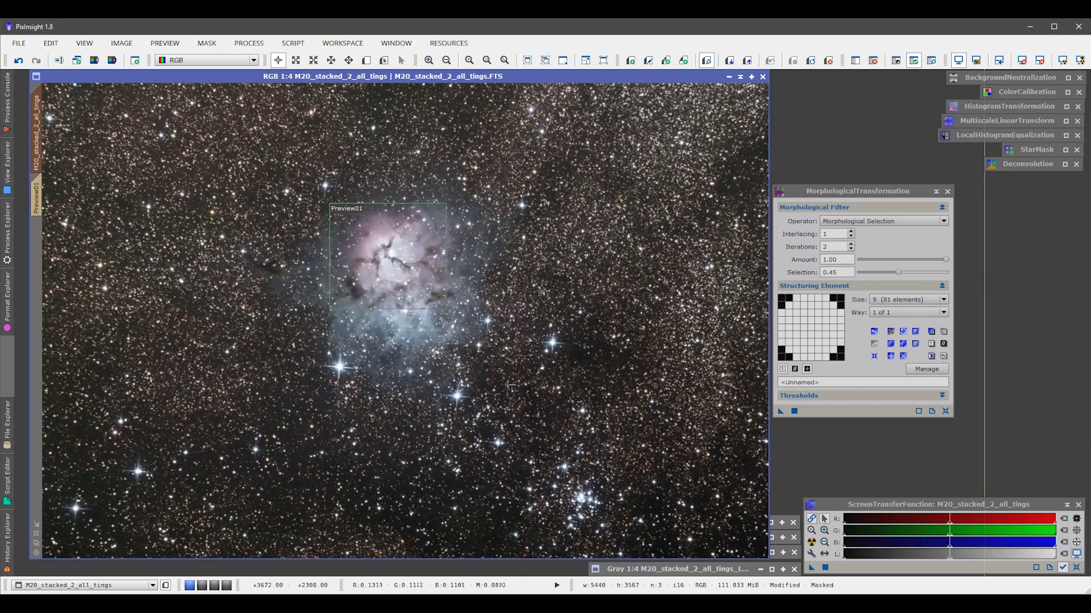
scroll(449, 301, up, 4)
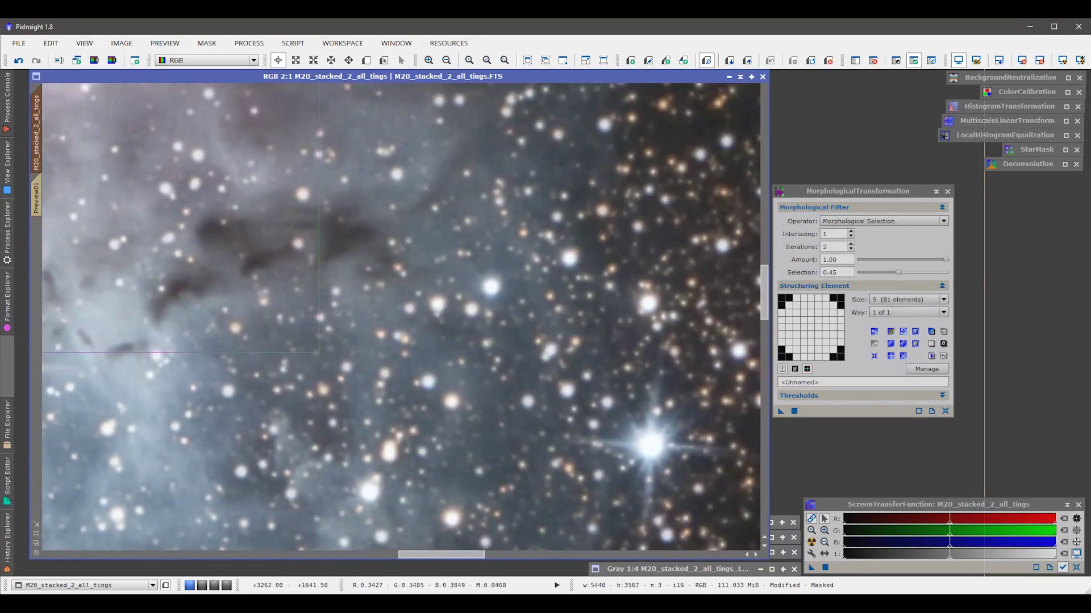
drag(632, 270, 261, 393)
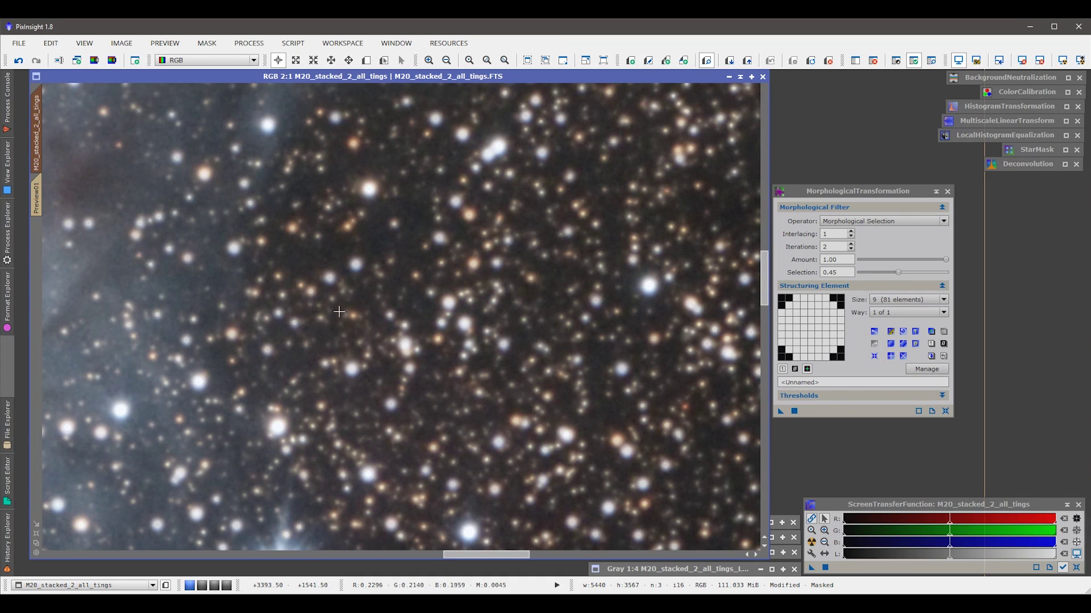
drag(373, 198, 458, 368)
drag(289, 208, 377, 453)
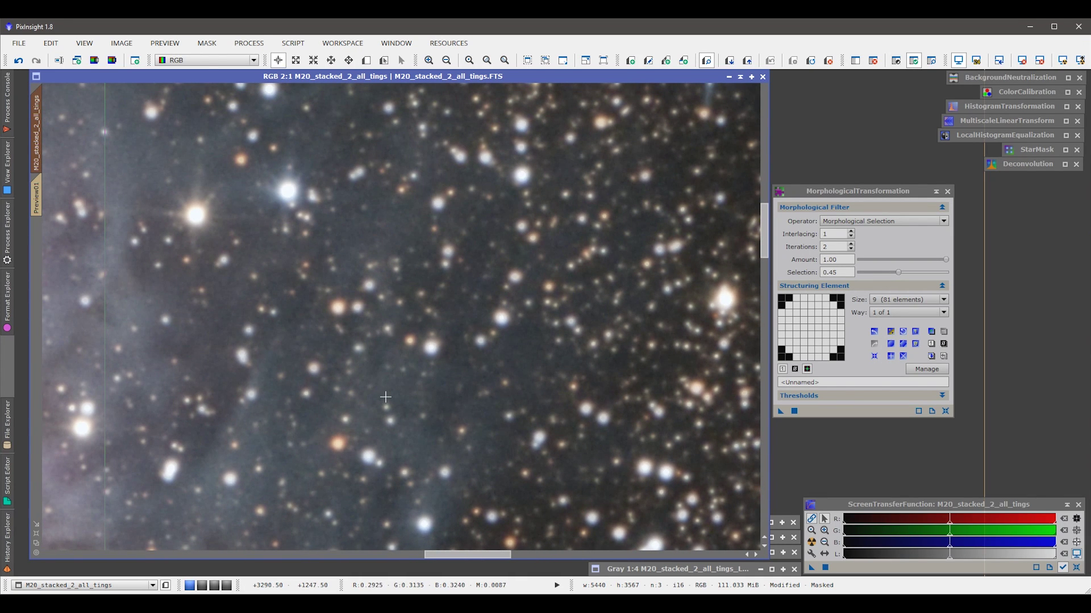
scroll(369, 426, up, 1)
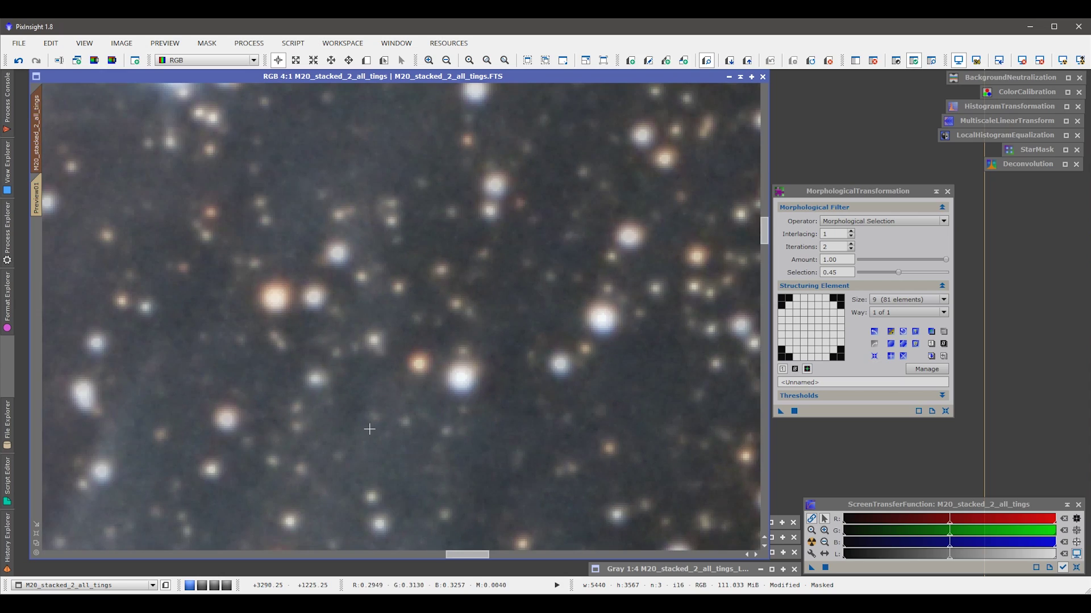
scroll(369, 429, down, 1)
scroll(369, 430, down, 4)
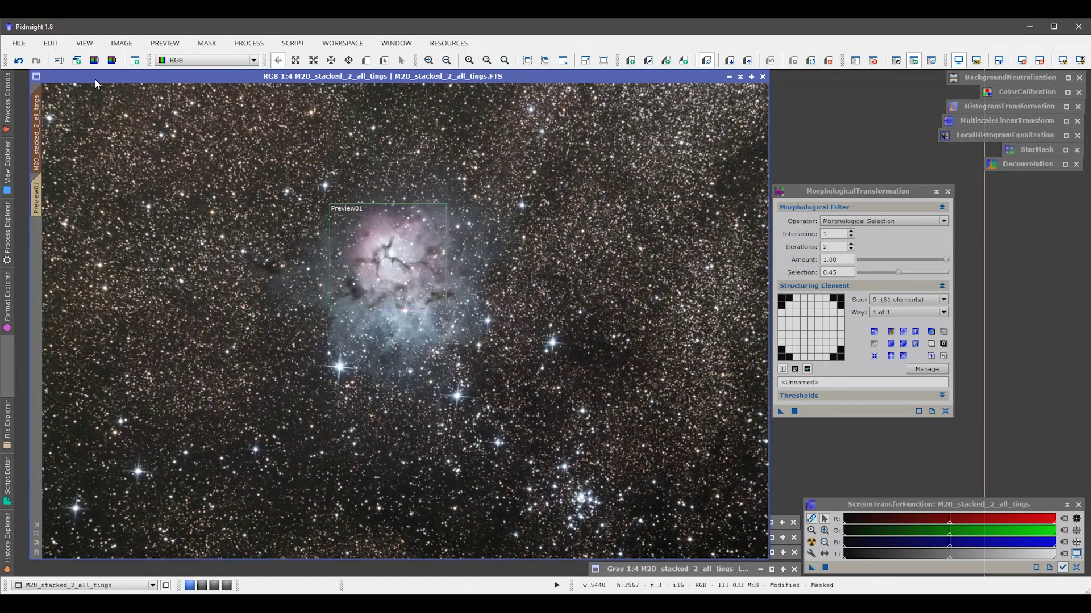
Compare the whole field before and after the star reduction at 1:4, switching back and forth twice
click(19, 60)
click(38, 63)
click(20, 62)
click(39, 61)
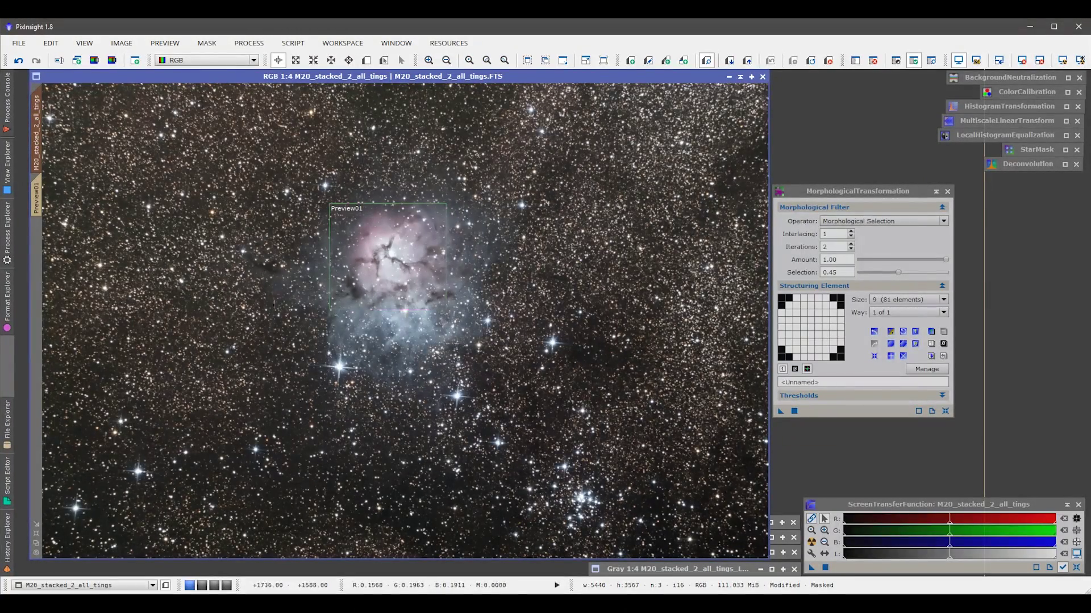
Collapse MorphologicalTransformation, stack it with the other stored processes, and remove the star mask from the RGB image
click(936, 191)
drag(845, 304, 981, 176)
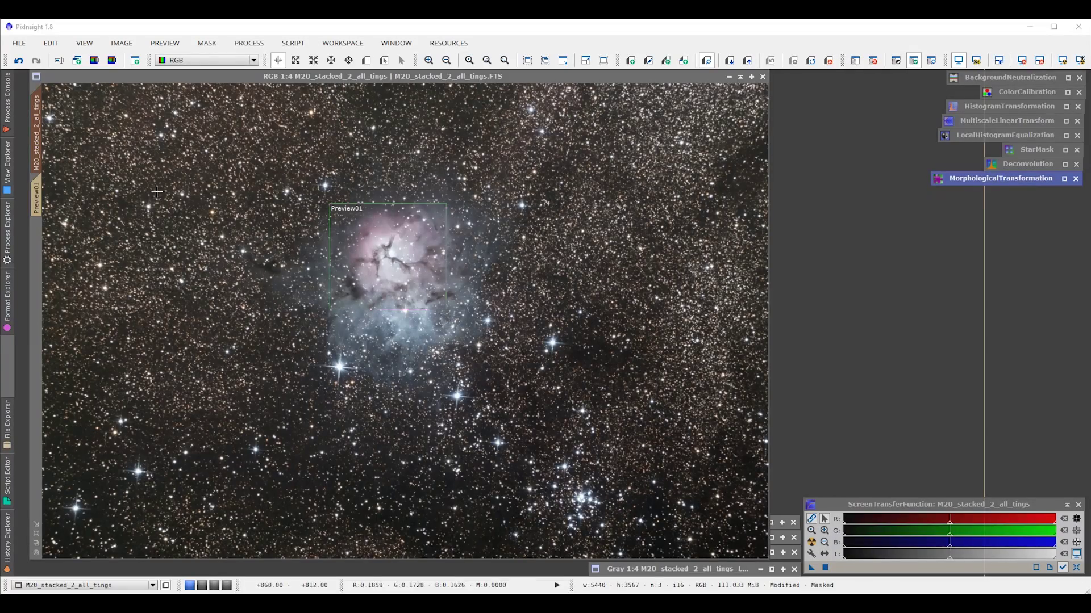
click(207, 44)
click(238, 67)
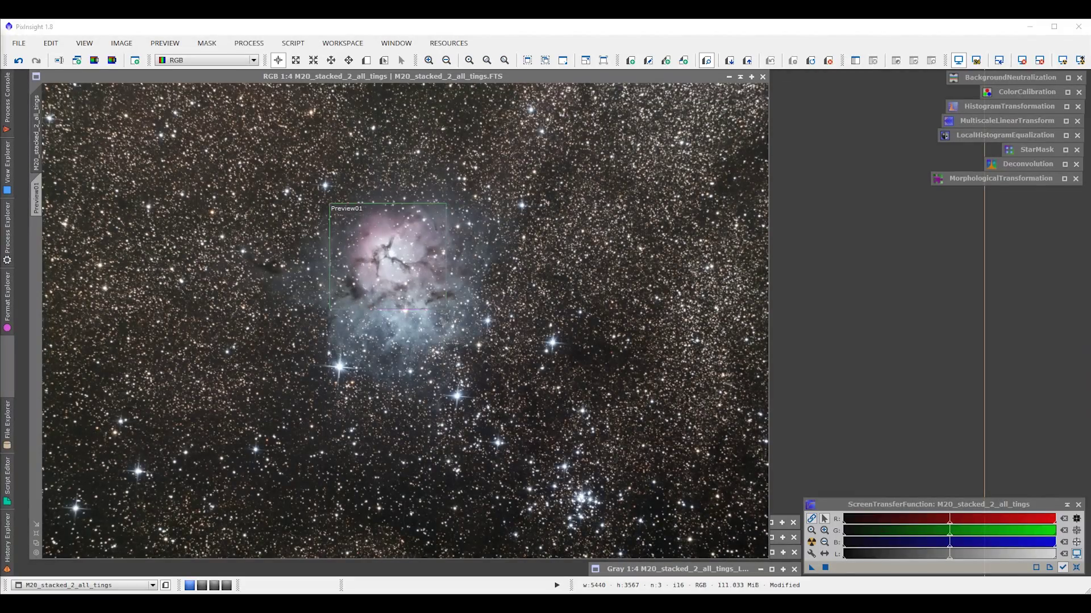
click(276, 398)
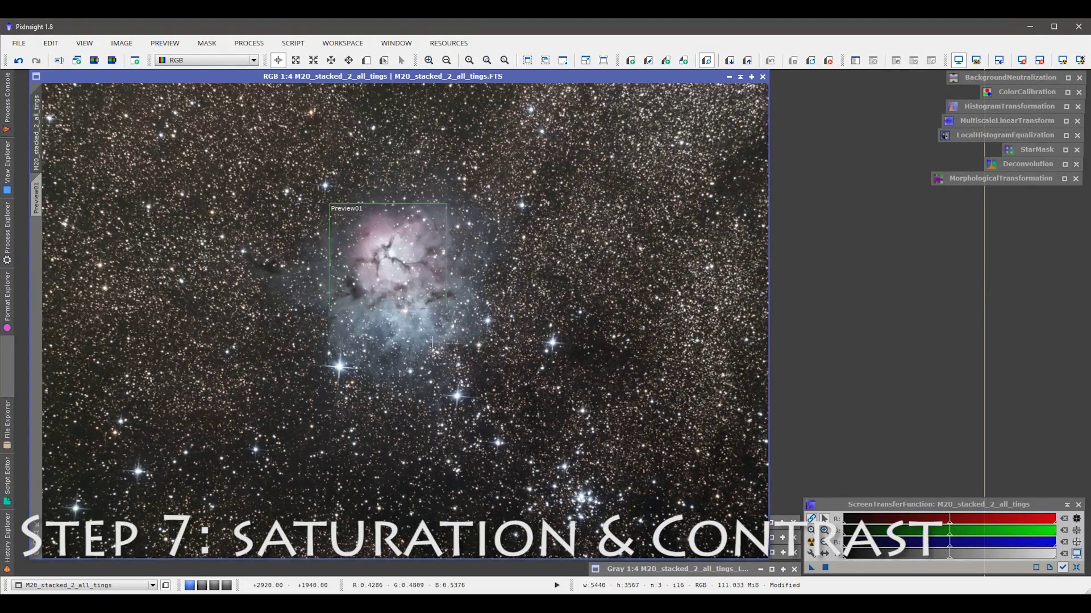
Review the nebula's blue region and the bright spiked star below it at 1:1
scroll(432, 343, up, 3)
scroll(418, 364, down, 3)
scroll(341, 423, up, 3)
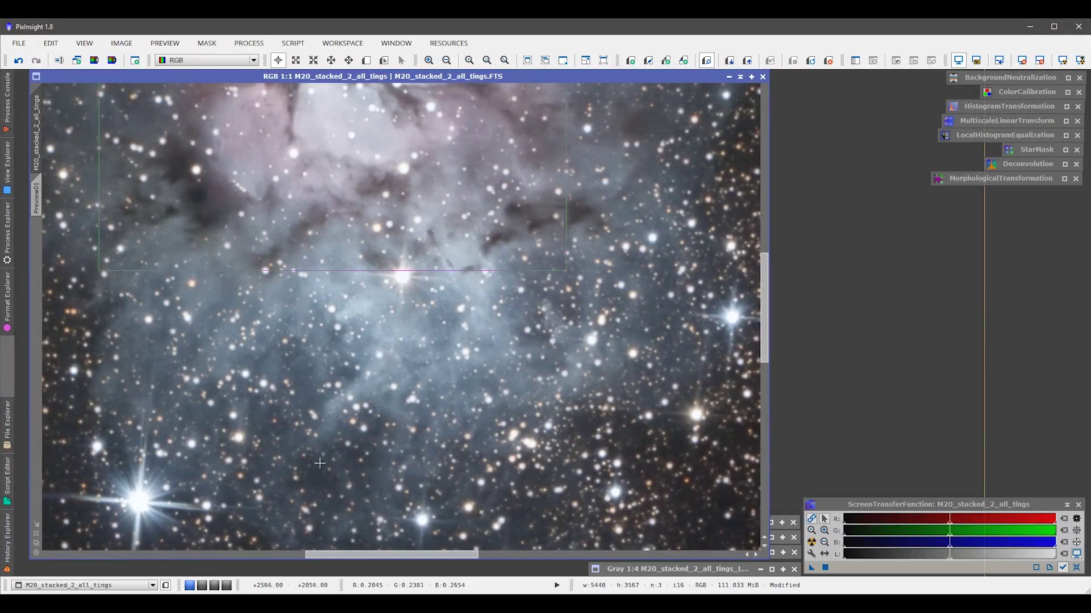
drag(232, 475, 482, 271)
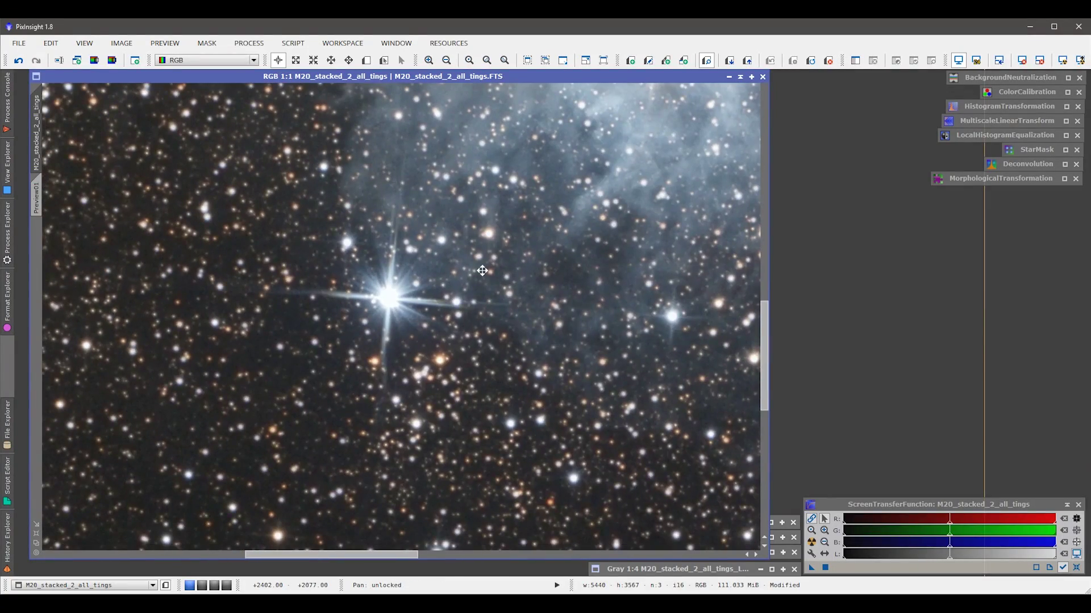
scroll(483, 271, down, 3)
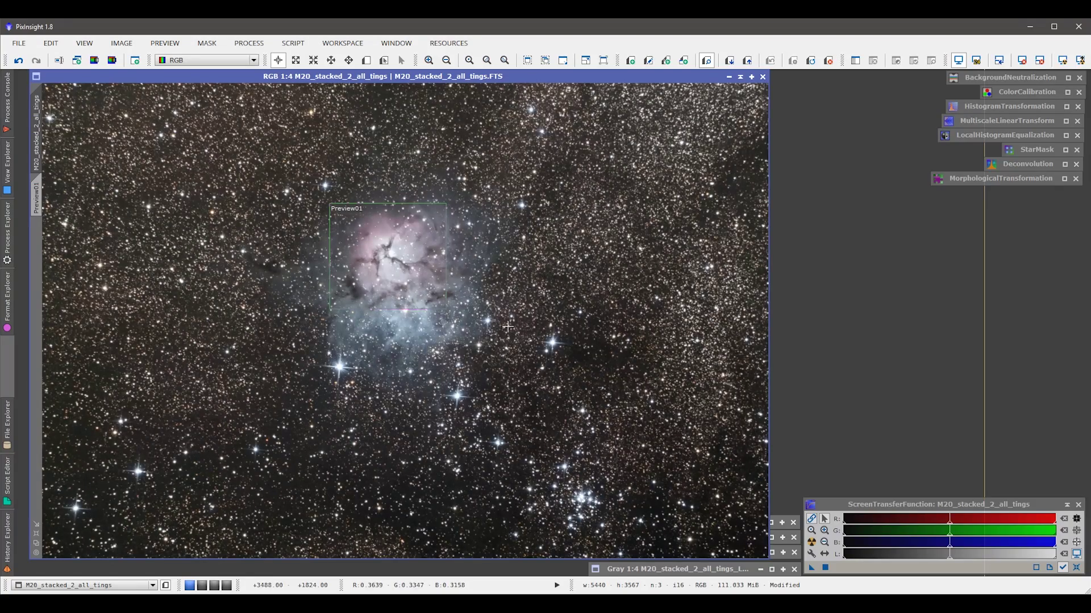
Delete the preview from the RGB image
click(828, 60)
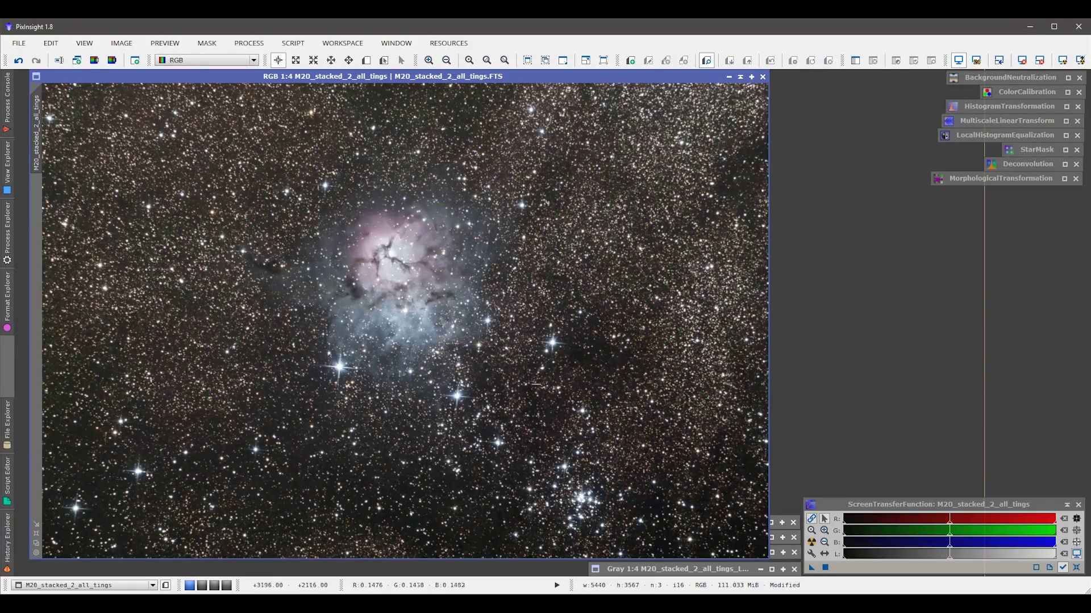
click(775, 528)
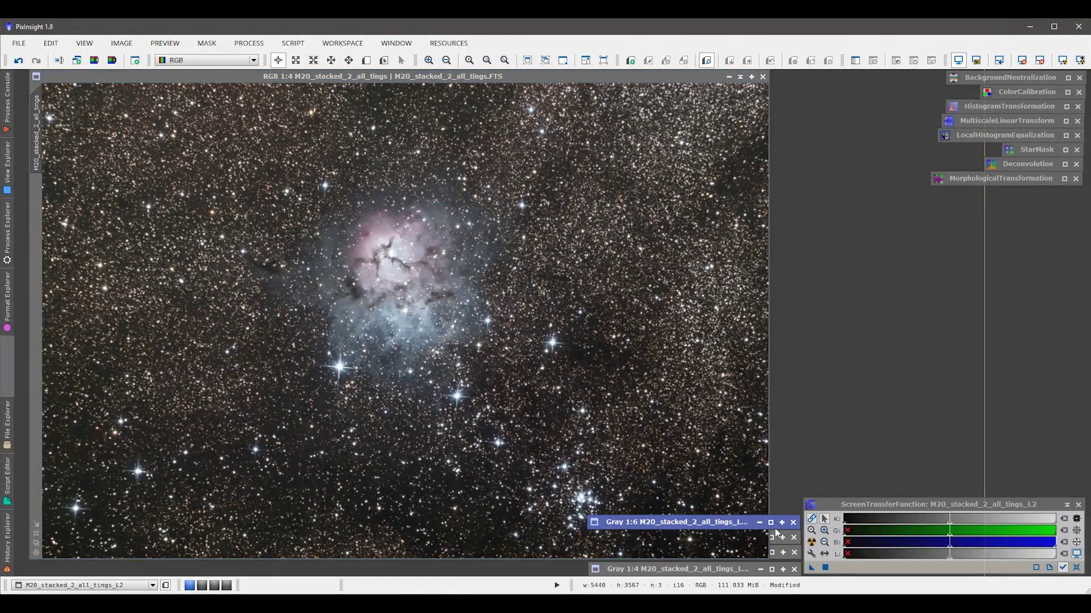
click(653, 537)
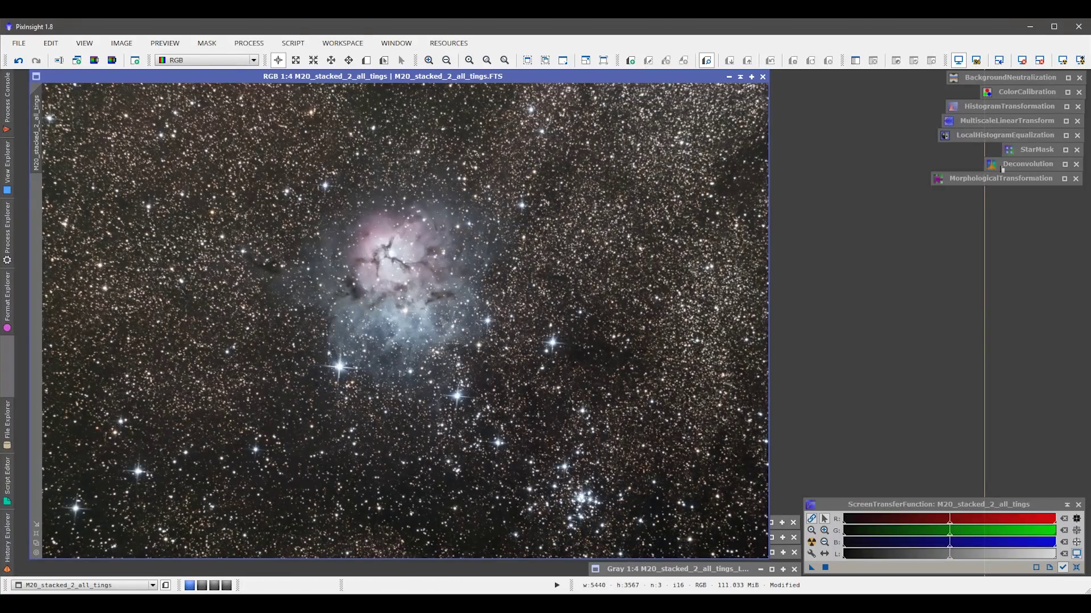
Reopen HistogramTransformation, reset its parameters, and magnify the histogram's shadow end to 14
double_click(1000, 110)
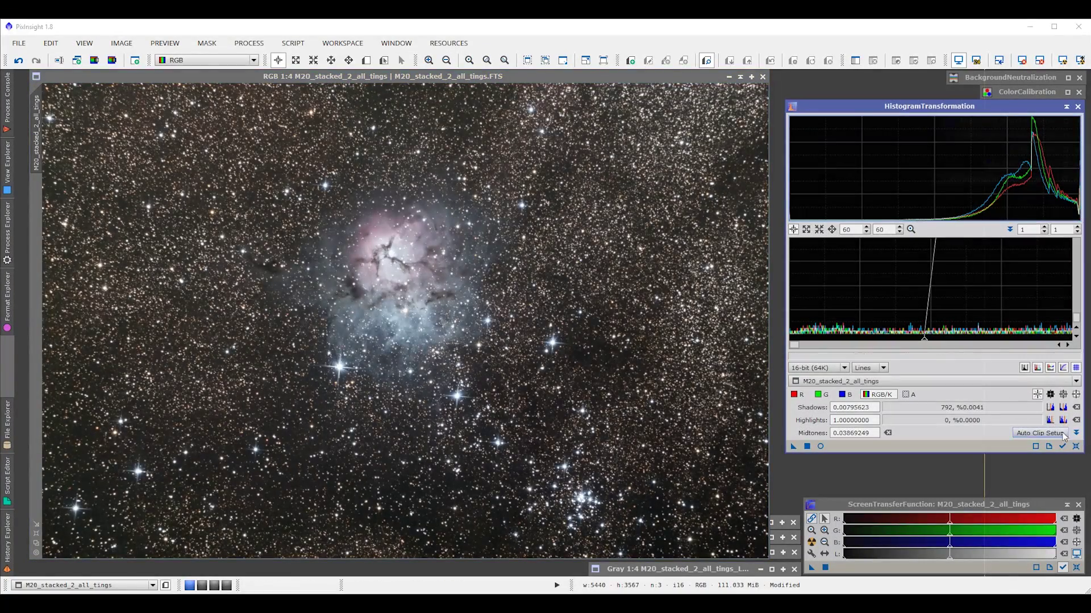
click(1075, 446)
scroll(867, 307, down, 10)
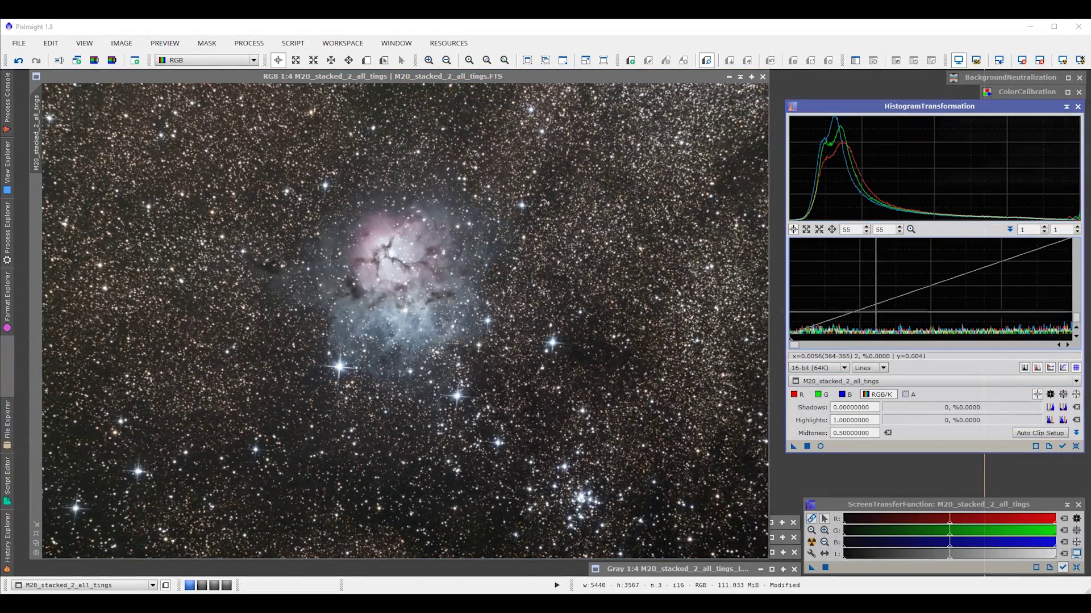
scroll(867, 307, down, 14)
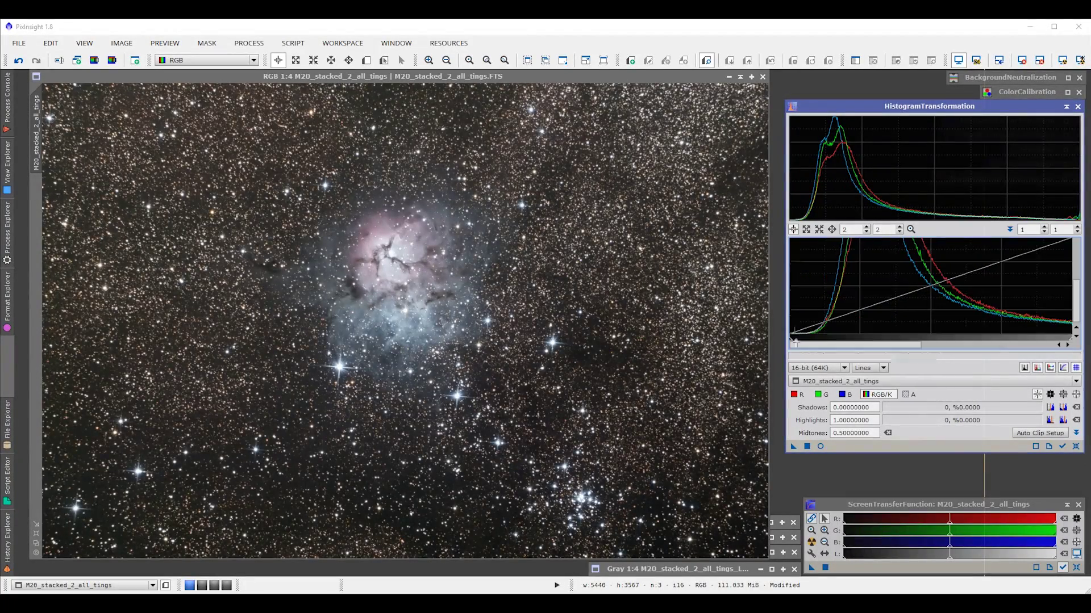
scroll(835, 324, up, 6)
scroll(835, 325, up, 1)
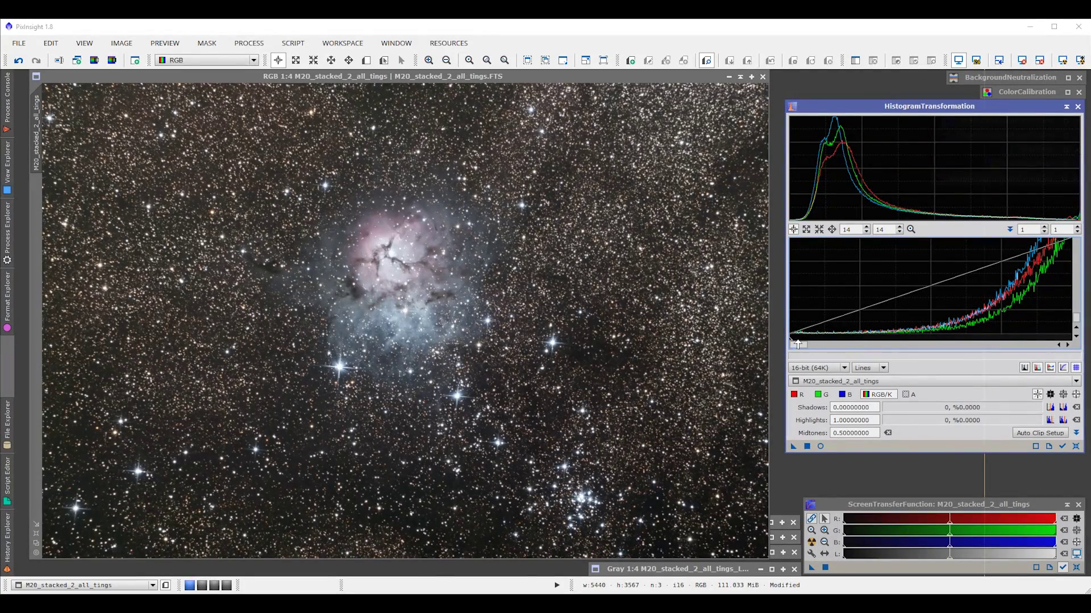
Raise the shadows clipping to 0.02628387 using the real-time preview, apply it to the RGB image, and collapse HistogramTransformation
mouse_move(790, 343)
mouse_down()
mouse_move(847, 347)
mouse_move(794, 345)
mouse_up()
click(820, 447)
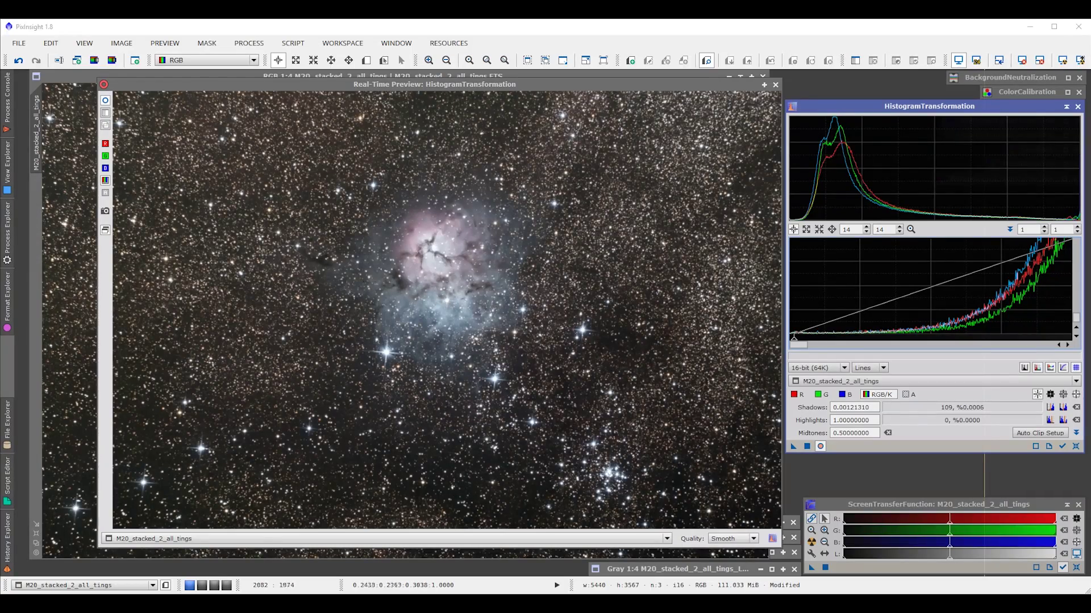
drag(794, 343, 893, 355)
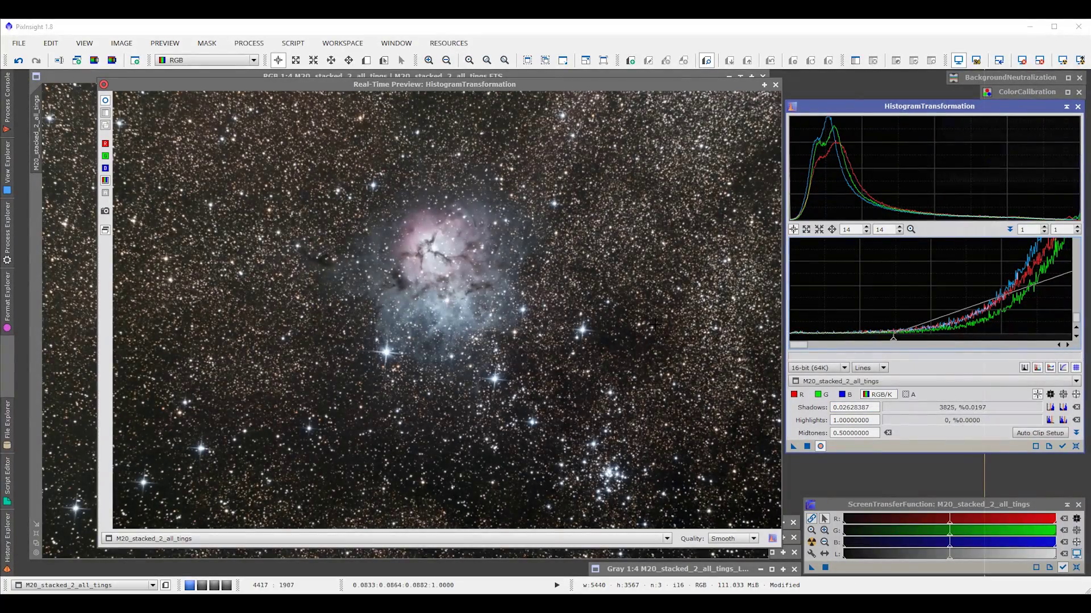
click(775, 84)
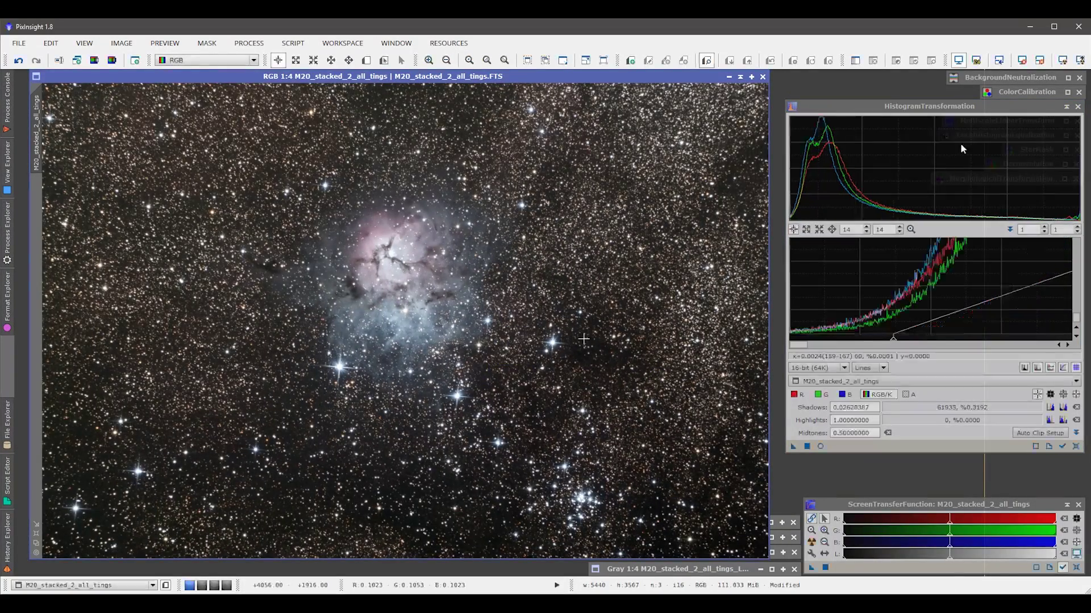
click(1066, 106)
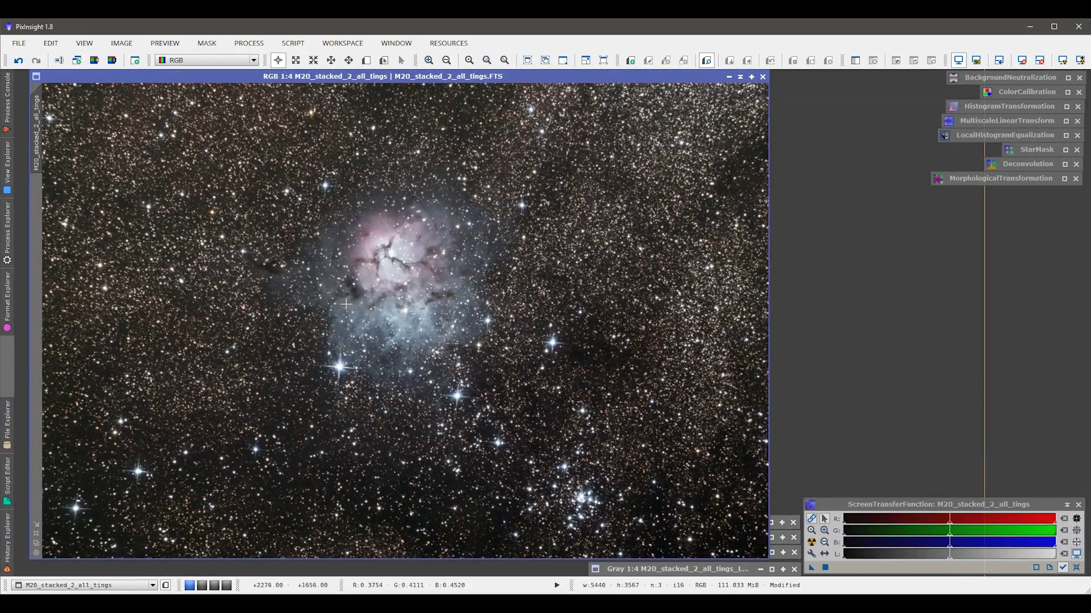
Extract the RGB image's lightness as a new grayscale image and move its window clear of the console
click(107, 65)
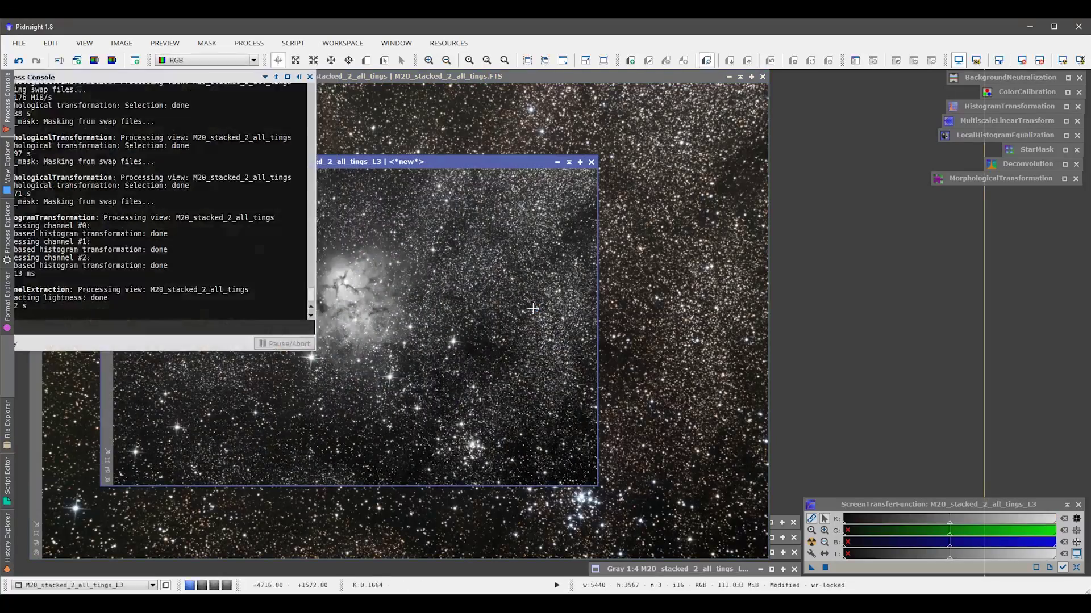
drag(318, 168, 548, 147)
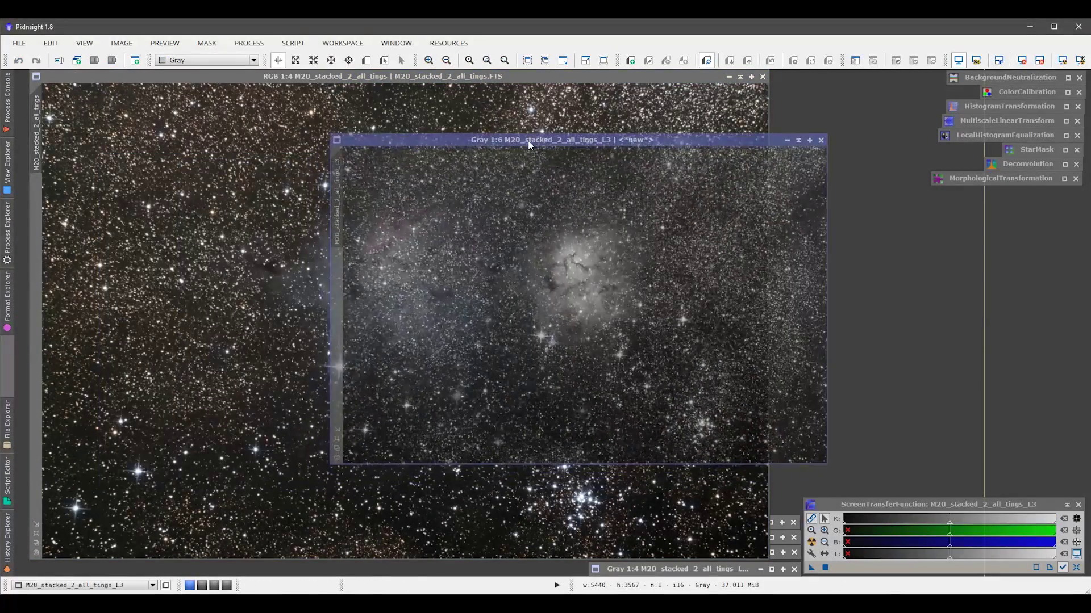
Apply the new lightness image as a mask on the RGB image and iconize the lightness window
drag(340, 186, 36, 145)
click(798, 140)
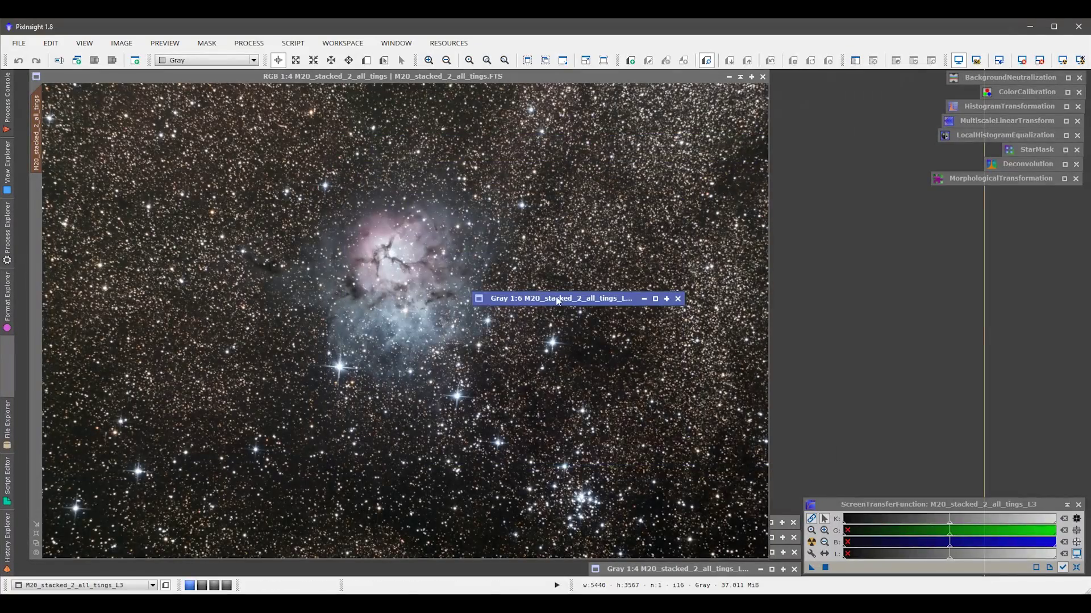
click(643, 298)
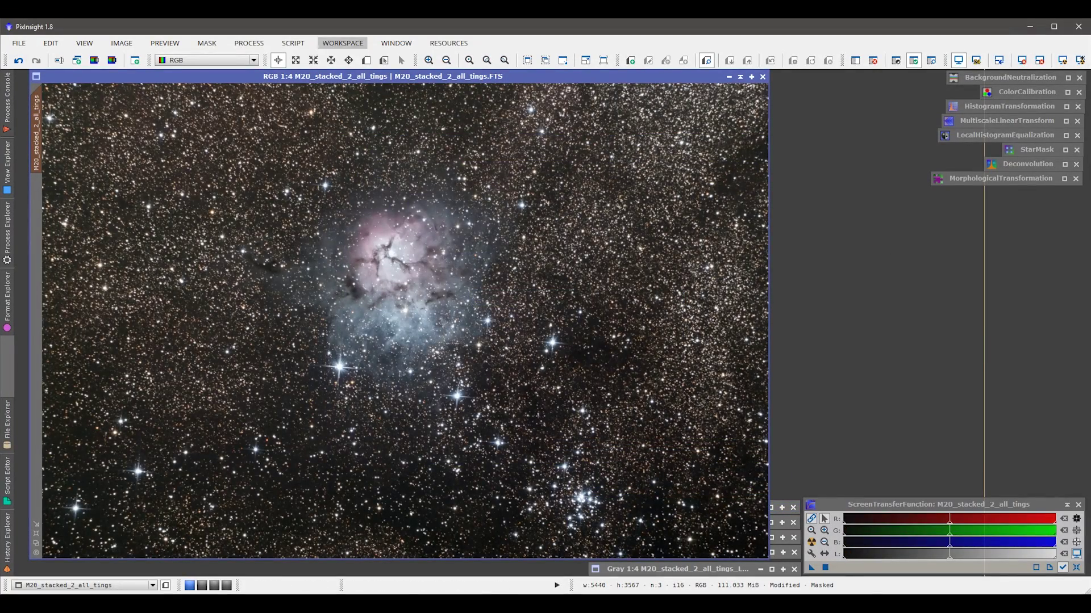
Examine which nebula and star areas the mask protects by toggling its overlay at different magnifications, and leave the overlay hidden
key(ctrl+k)
key(ctrl+k)
key(ctrl+k)
key(ctrl+k)
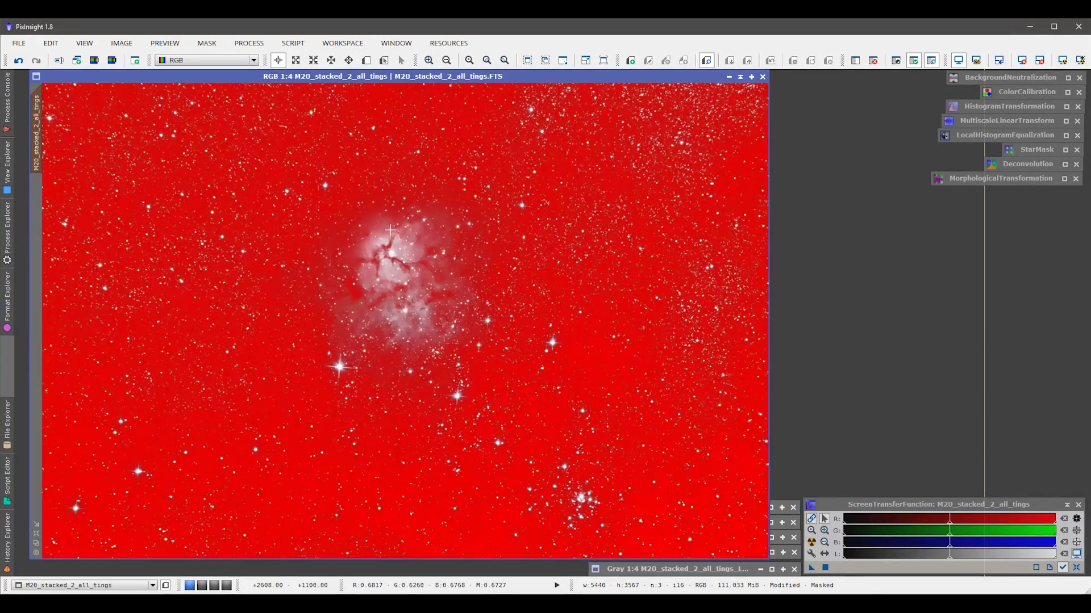
key(ctrl+k)
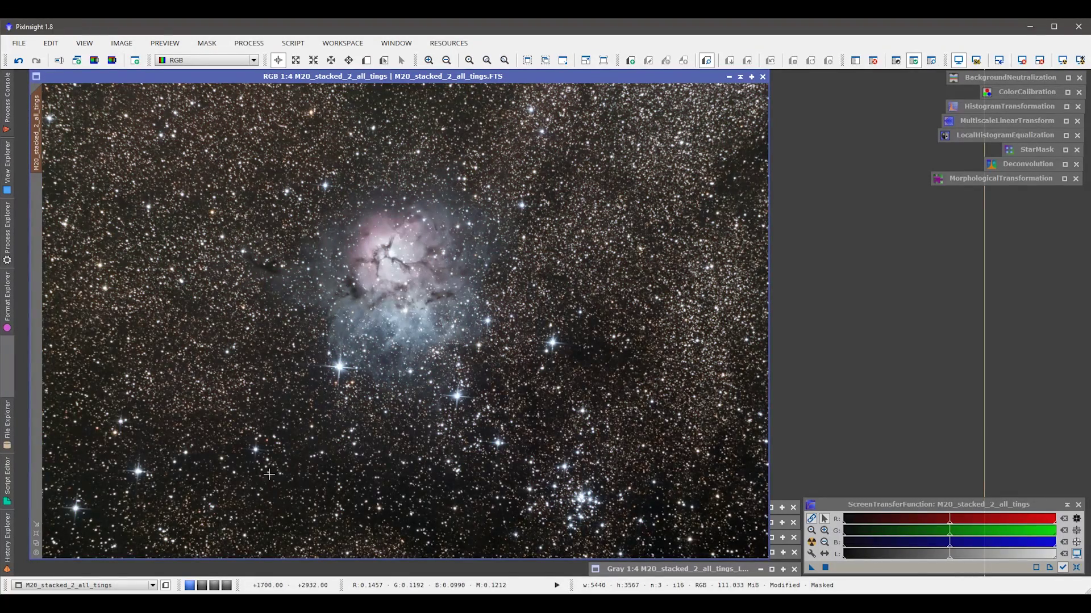
key(ctrl+plus)
key(ctrl+plus)
key(ctrl+k)
key(ctrl+minus)
key(ctrl+minus)
key(ctrl+k)
Open CurvesTransformation beside the masked RGB image with the saturation curve selected and start its real-time preview
click(240, 47)
mouse_move(255, 64)
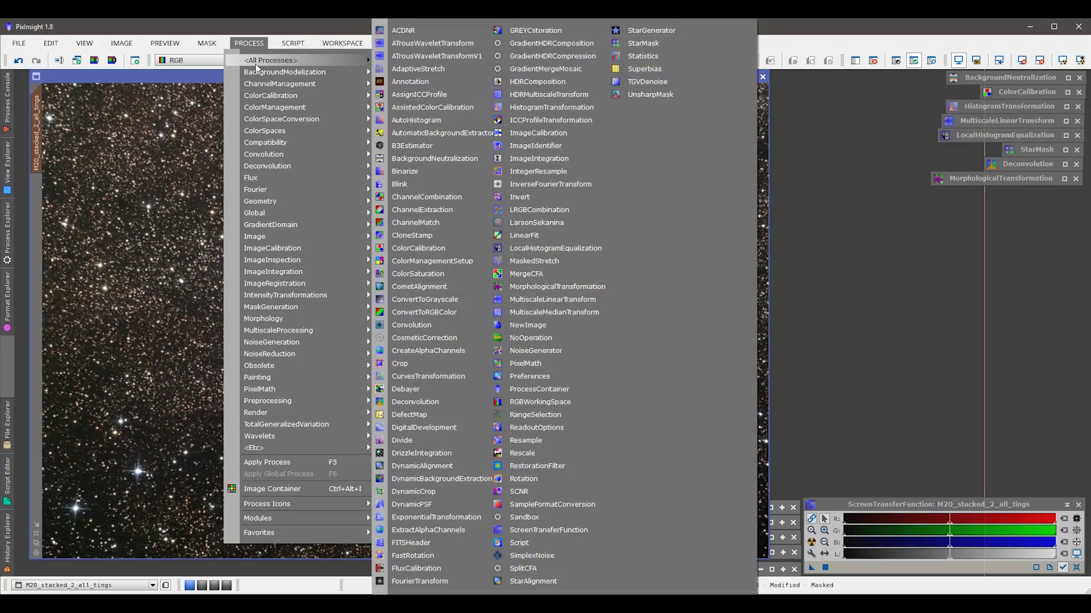
click(437, 376)
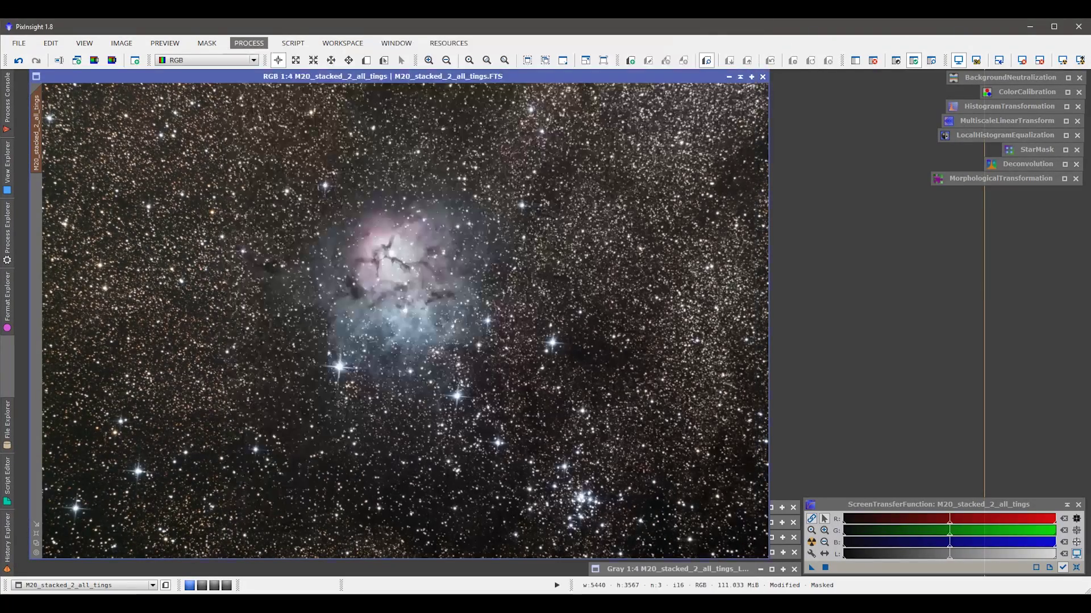
drag(1055, 108, 900, 154)
click(814, 455)
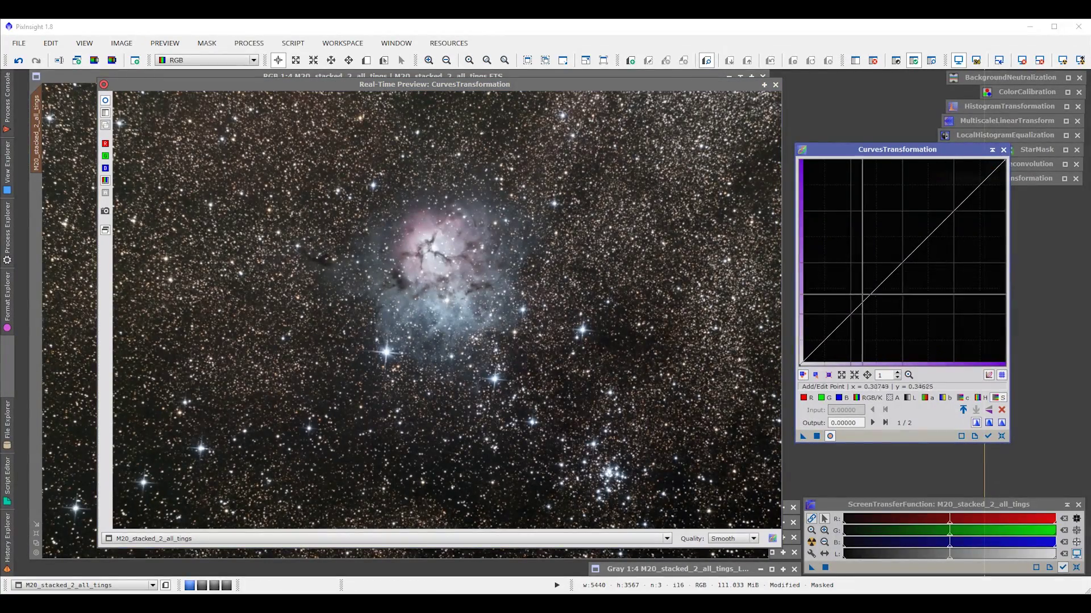
Raise the saturation curve to output 0.59173 at input 0.29716, apply it to the RGB image, and reset the curve
drag(869, 295, 838, 215)
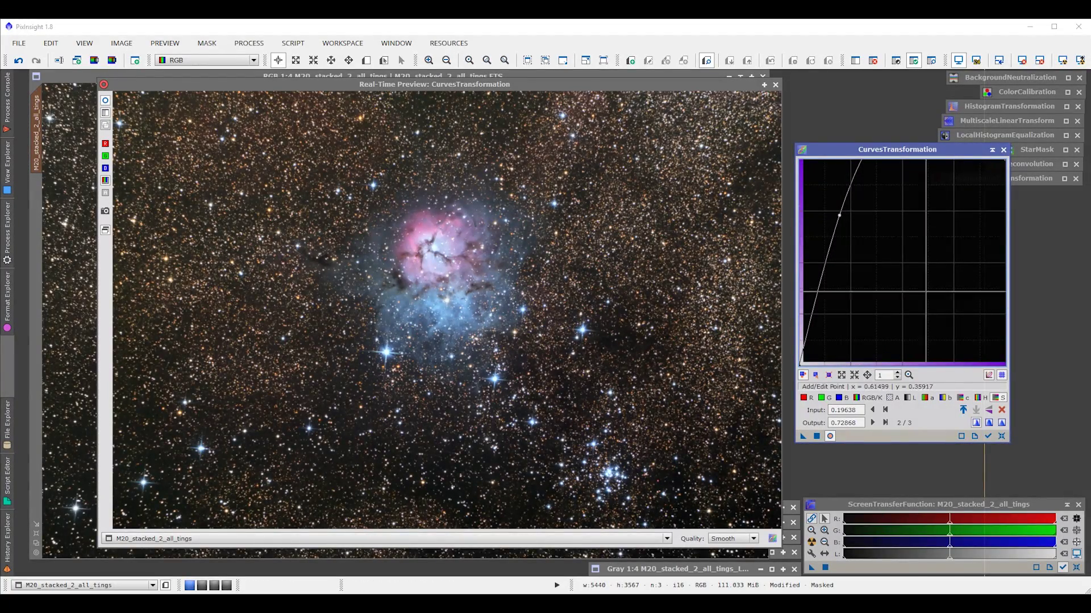
click(1001, 436)
drag(900, 264, 862, 234)
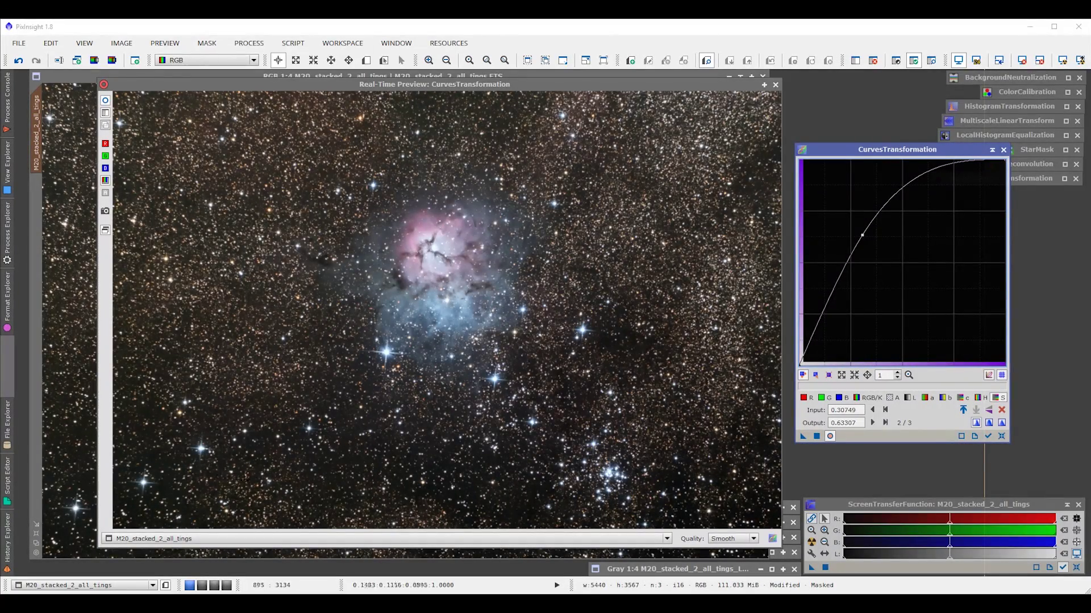
mouse_move(861, 235)
mouse_down()
mouse_move(845, 214)
mouse_move(860, 243)
mouse_up()
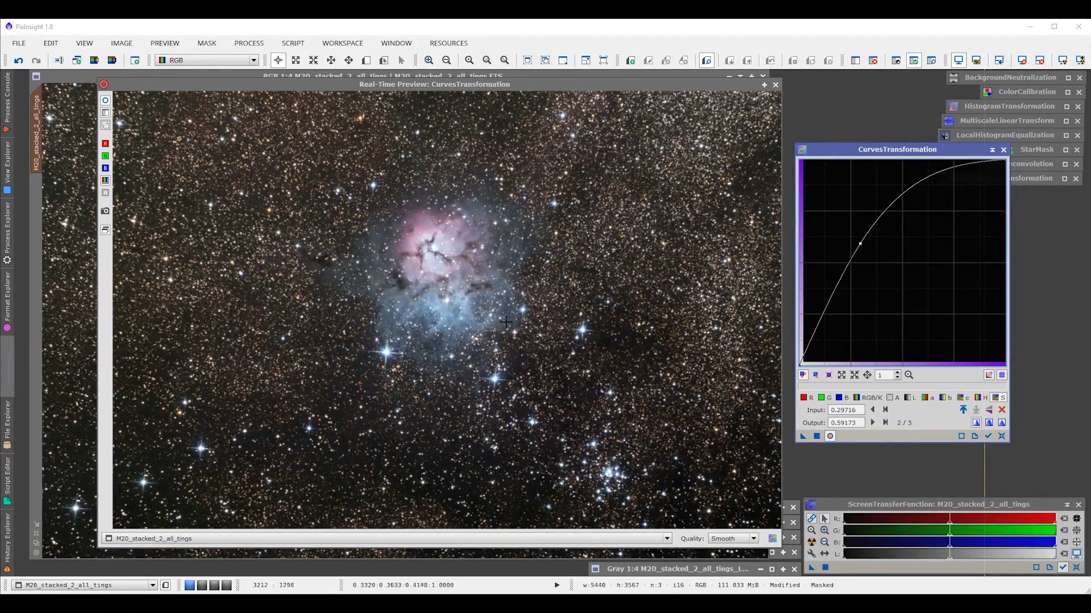
click(776, 85)
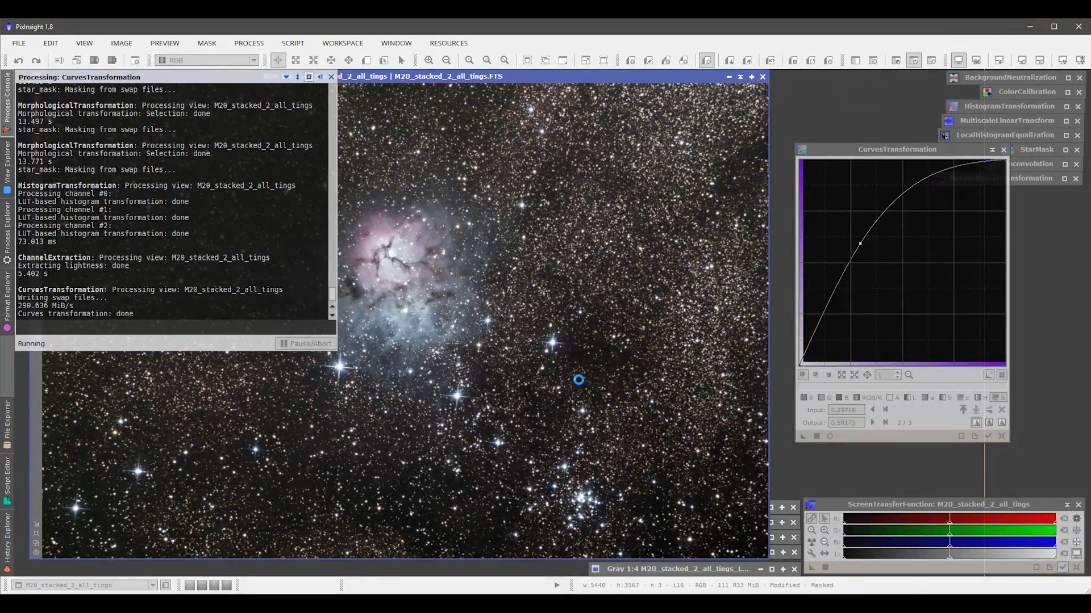
click(1000, 436)
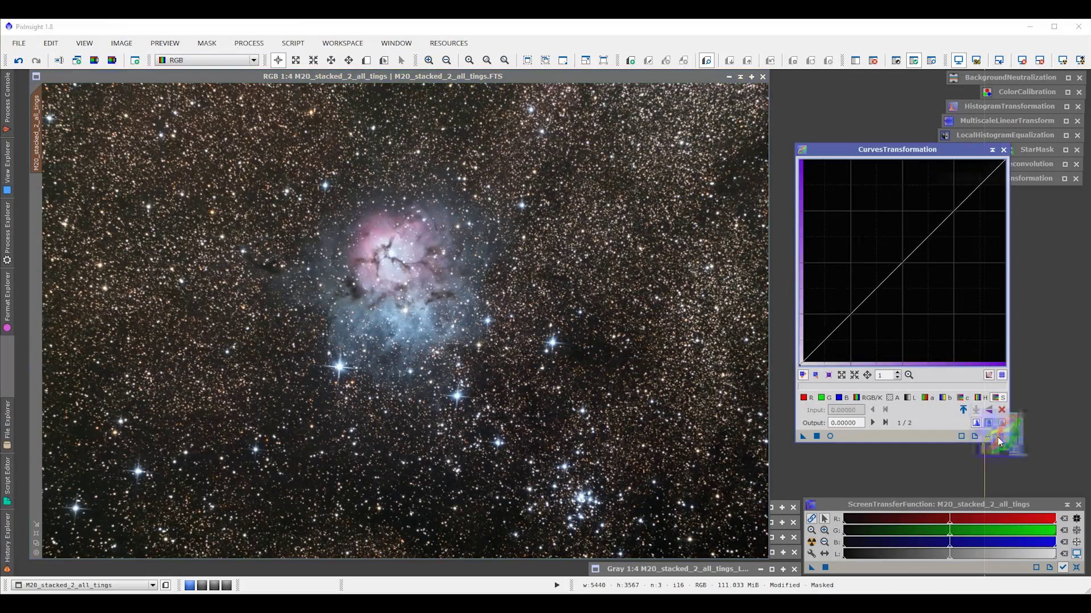
Remove the mask from the RGB image and move CurvesTransformation up beside the image
click(207, 43)
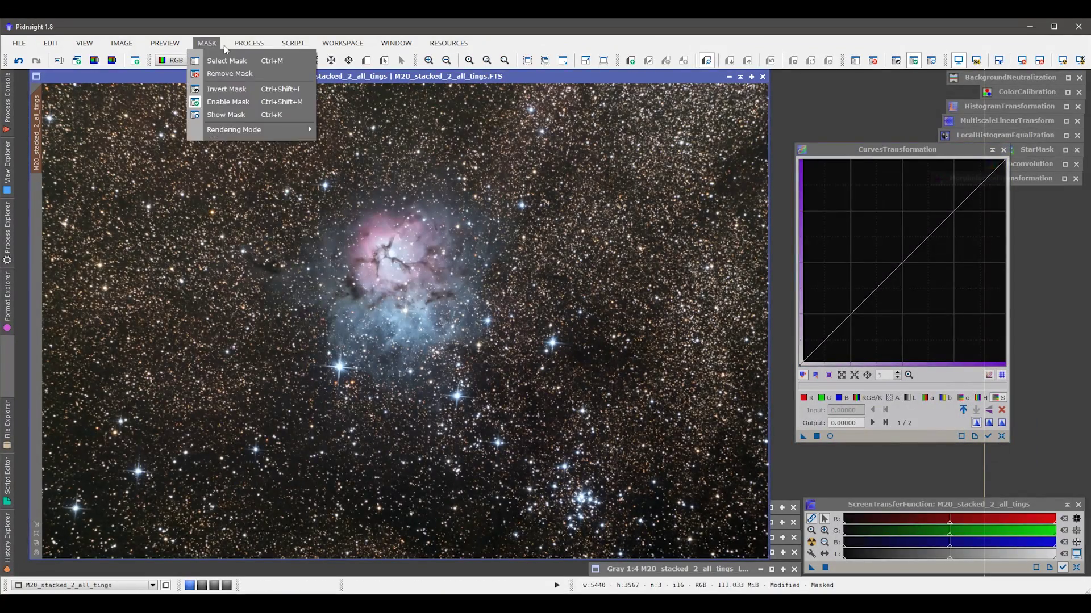
click(221, 73)
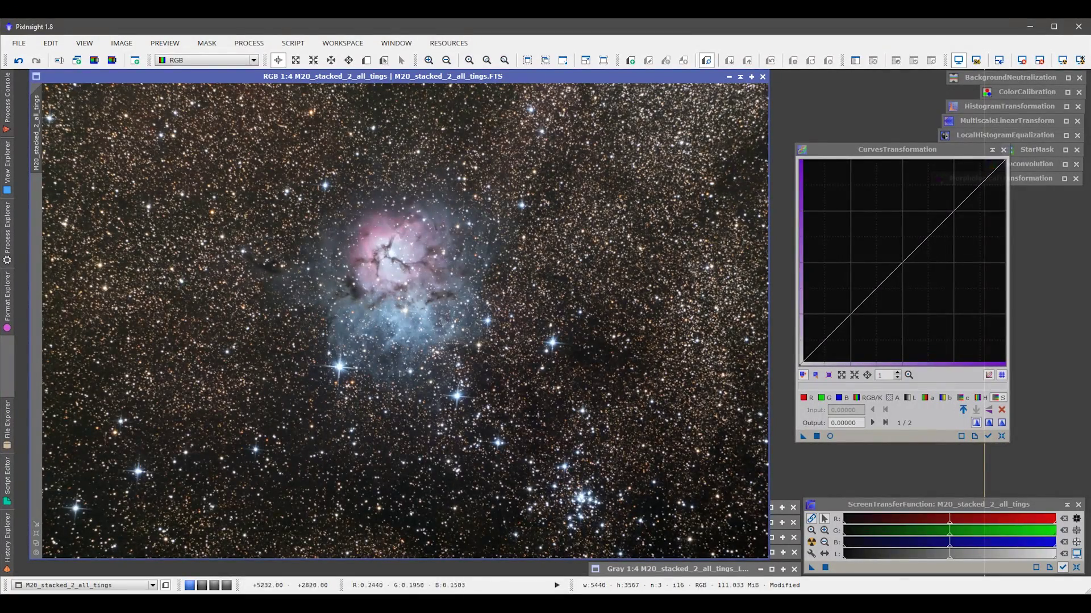
click(777, 515)
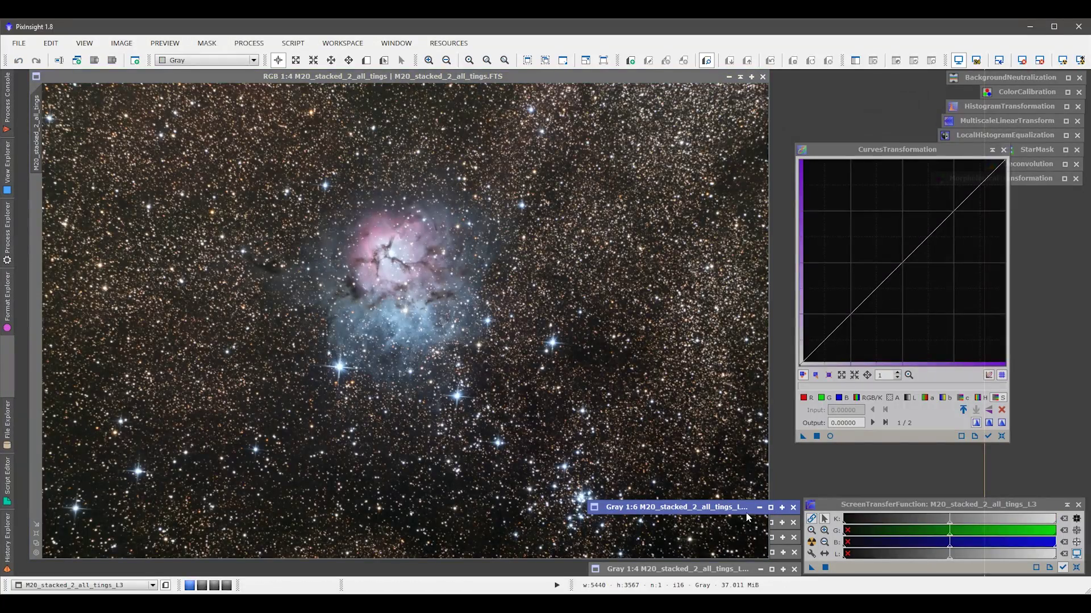
click(777, 537)
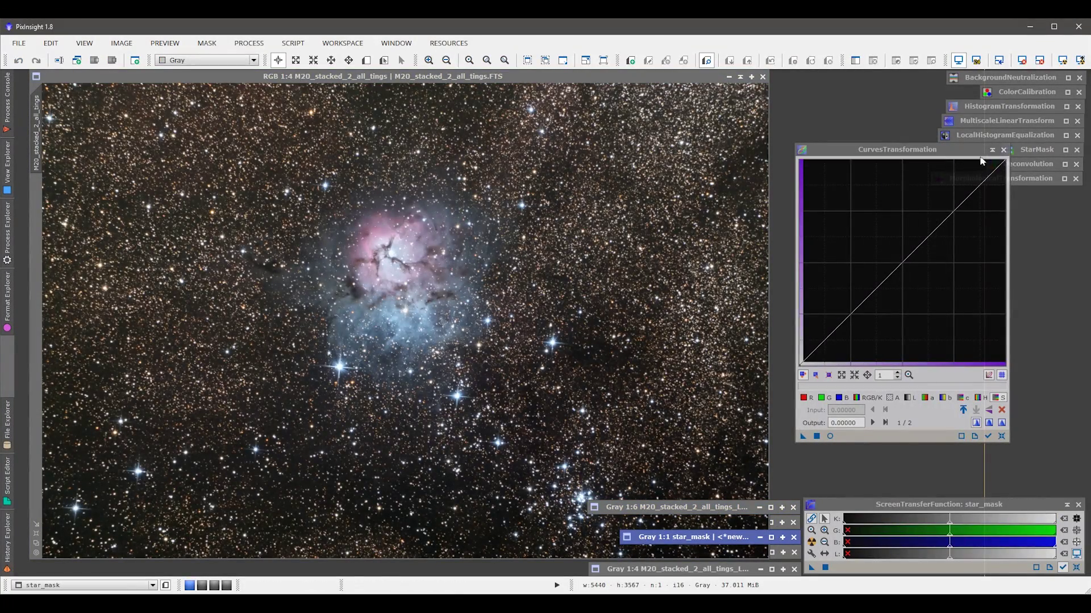
drag(957, 147, 935, 76)
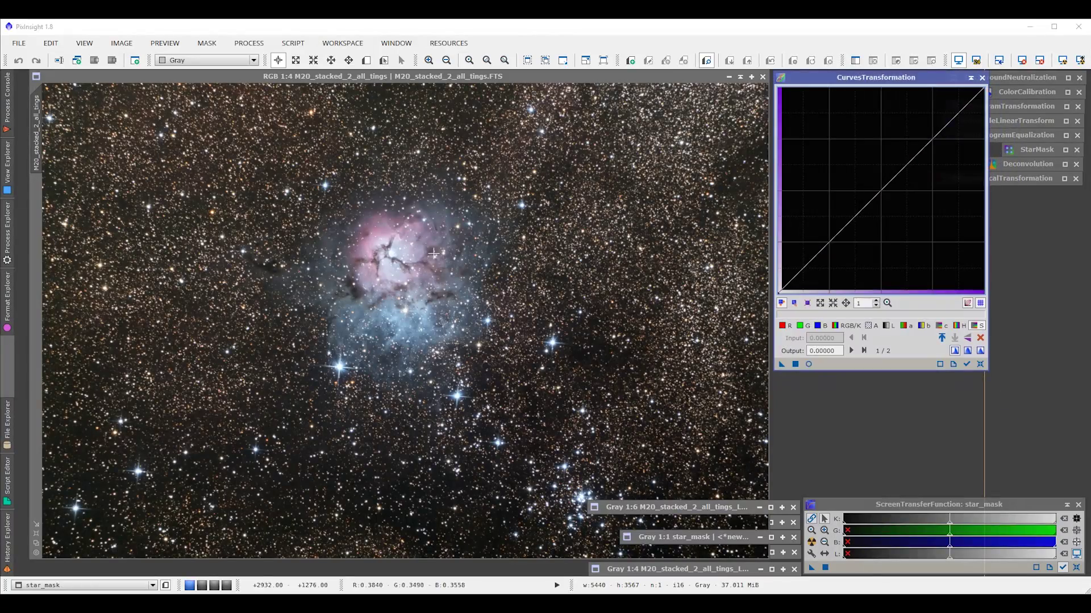
click(203, 79)
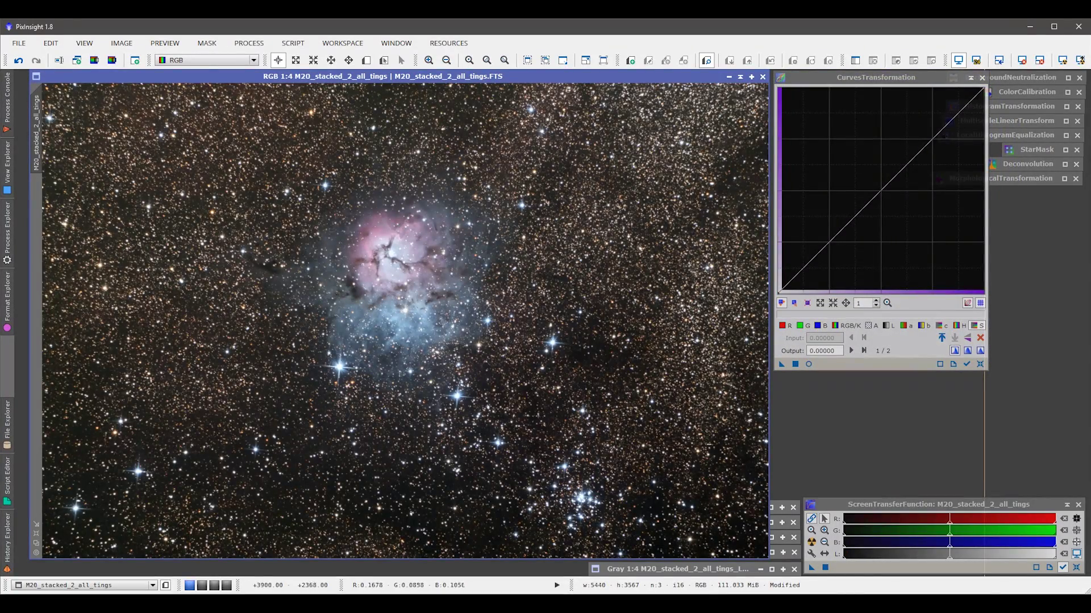
Bring the iconized star_mask and latest lightness image forward, and open PixelMath over the RGB image
click(776, 537)
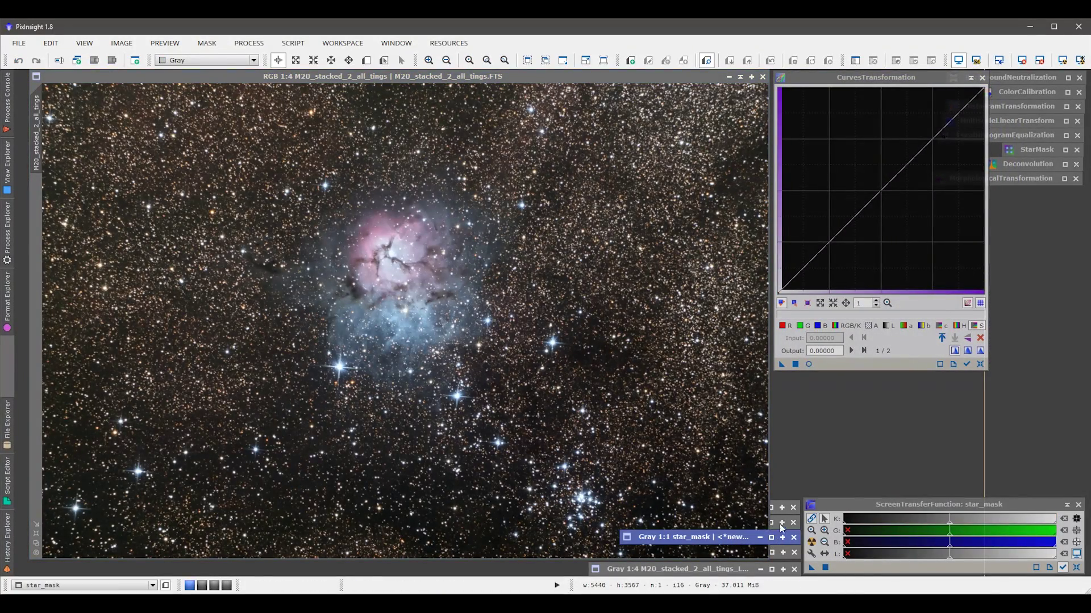
click(776, 509)
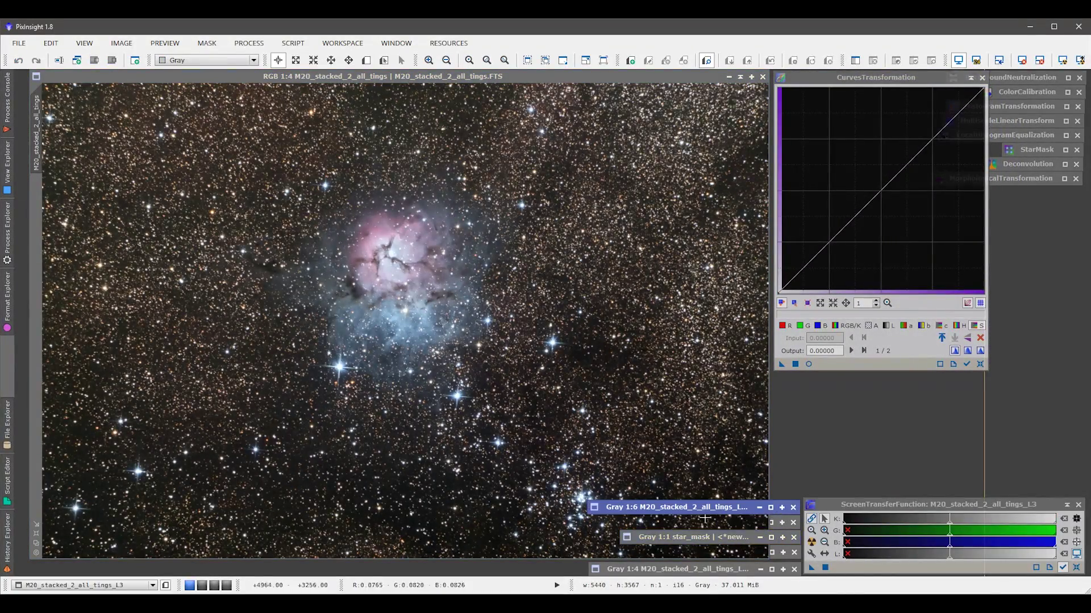
click(248, 45)
mouse_move(267, 60)
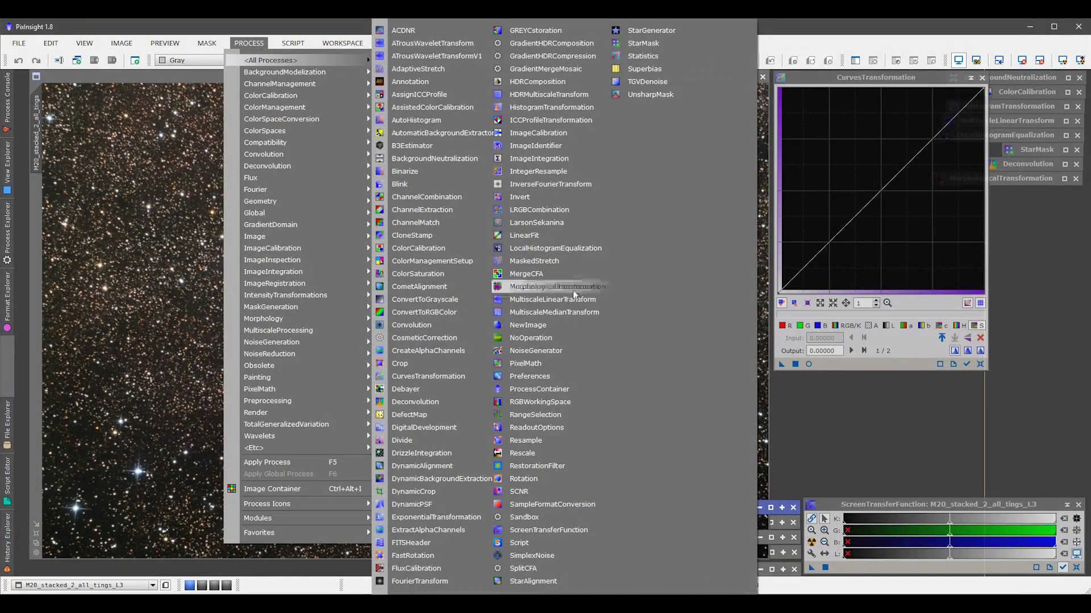
click(557, 364)
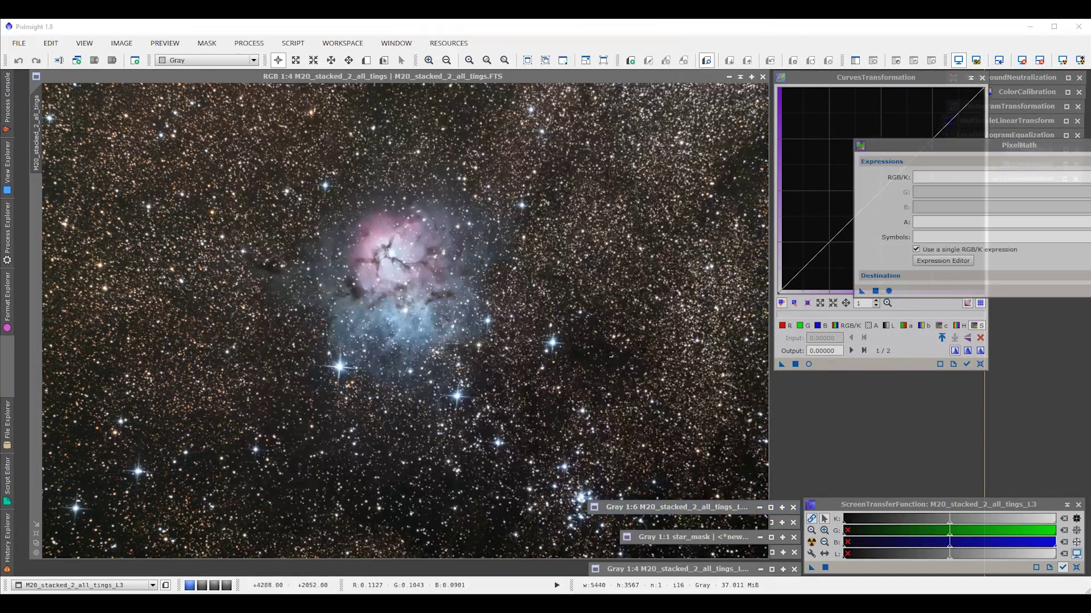
drag(1003, 144, 691, 203)
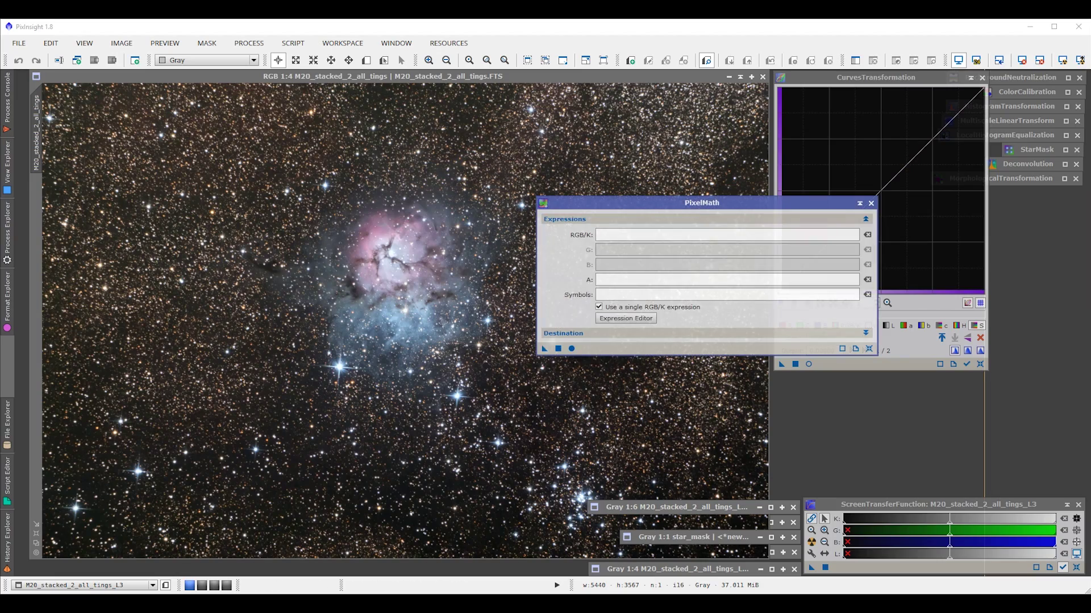
Copy the lightness image's identifier and use it to enter M20_stacked_2_all_tings_L3-star_mask as PixelMath's RGB/K expression
click(762, 235)
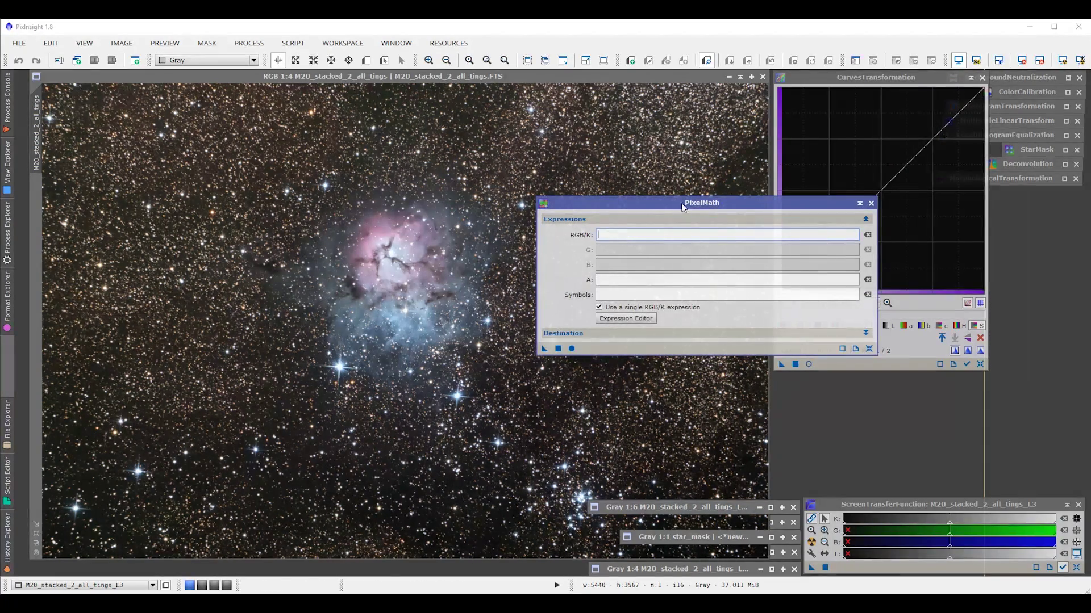
double_click(663, 512)
drag(594, 204, 694, 245)
drag(639, 141, 446, 177)
double_click(143, 273)
key(ctrl+c)
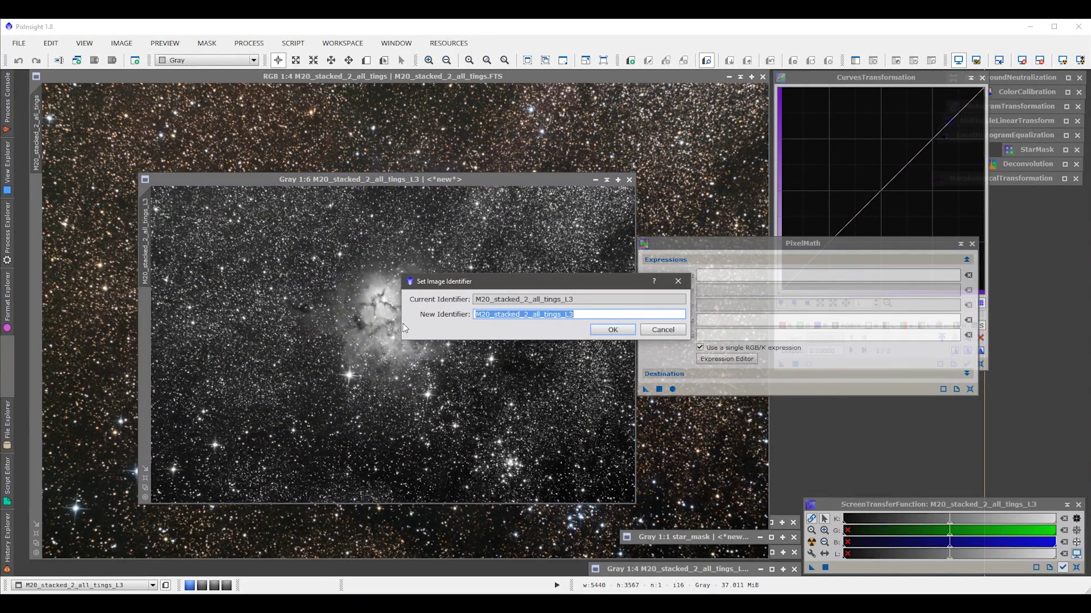
click(611, 332)
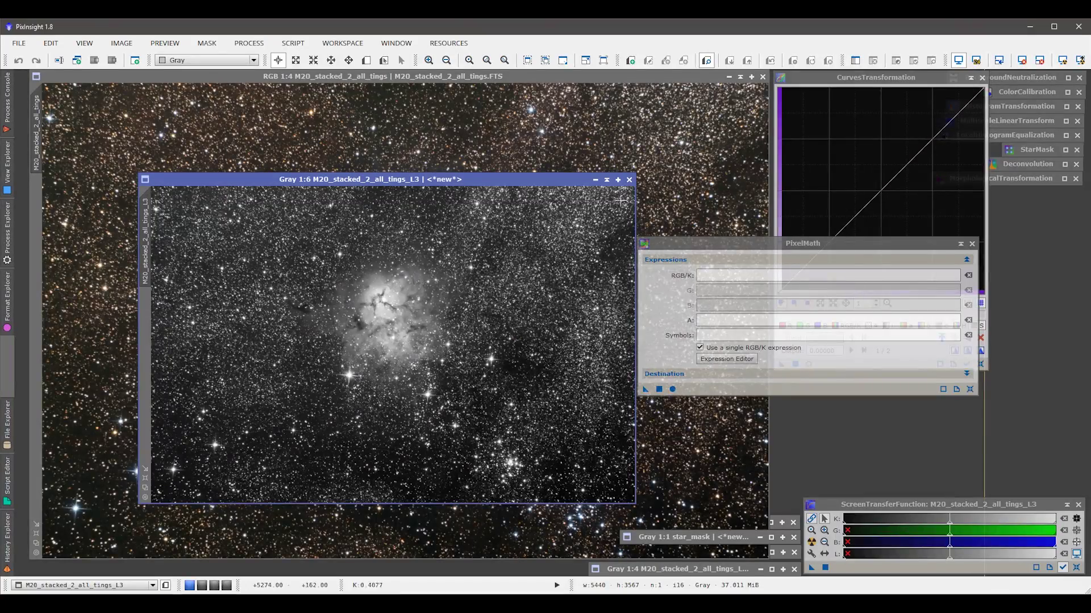
click(607, 180)
click(711, 275)
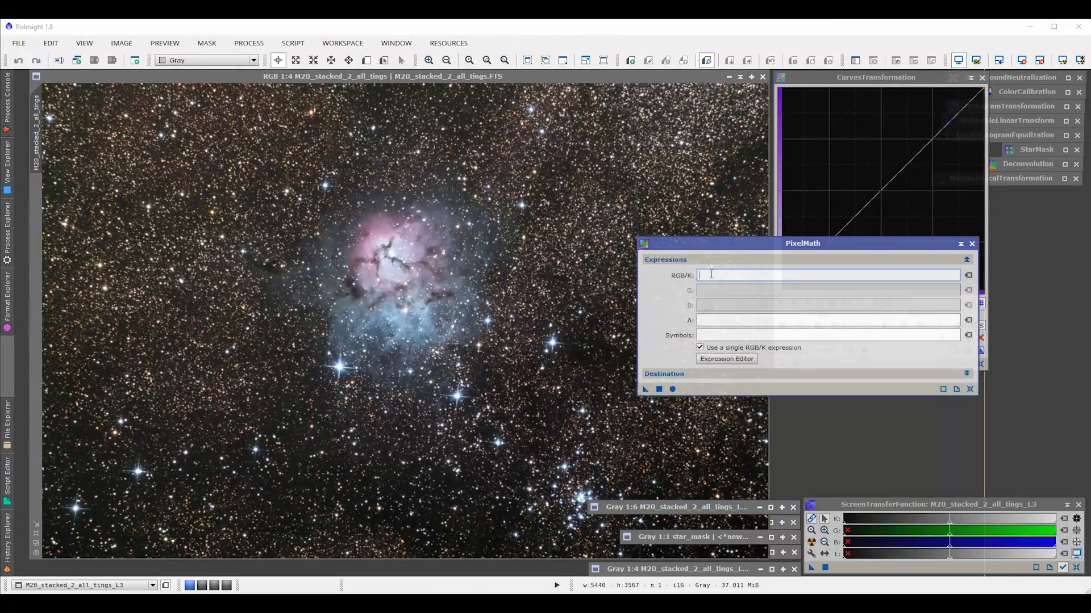
key(ctrl+v)
Set PixelMath to create a new image, run the subtraction, and park PixelMath collapsed with the other processes
drag(774, 255, 810, 229)
click(694, 351)
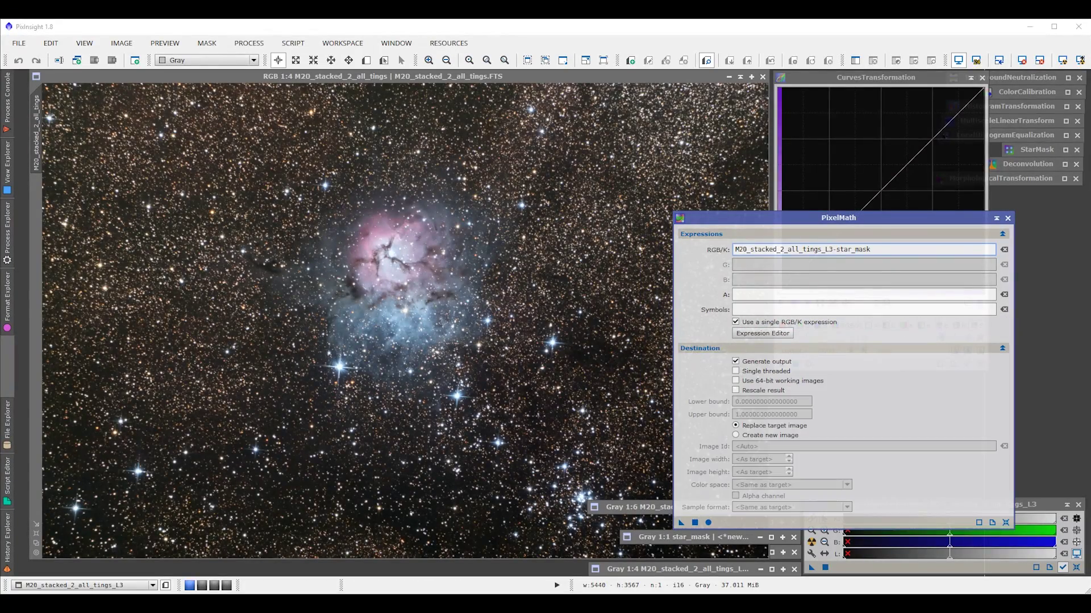
click(735, 436)
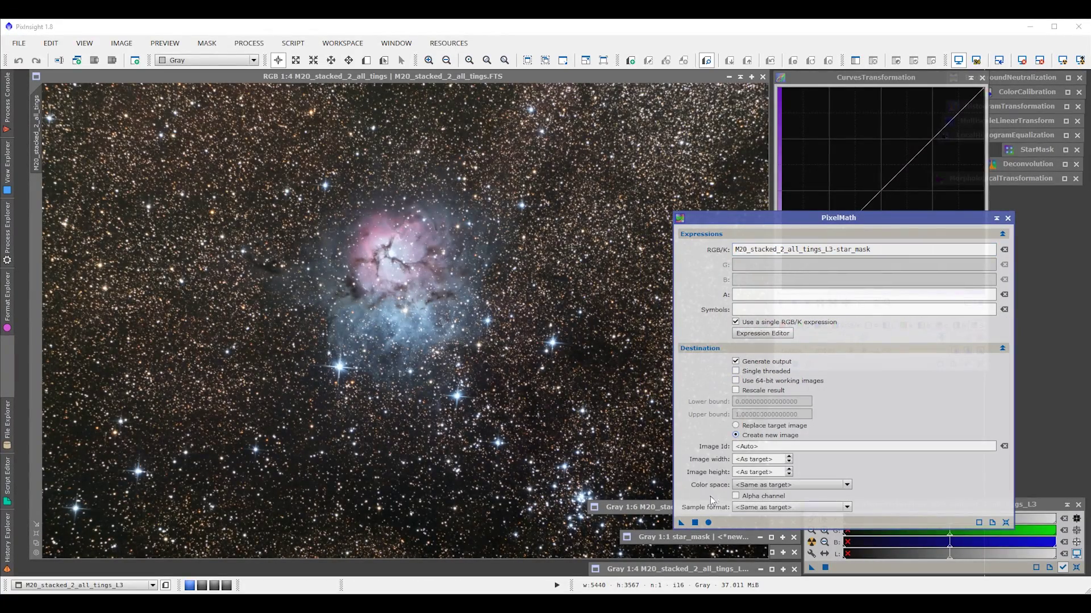
click(695, 522)
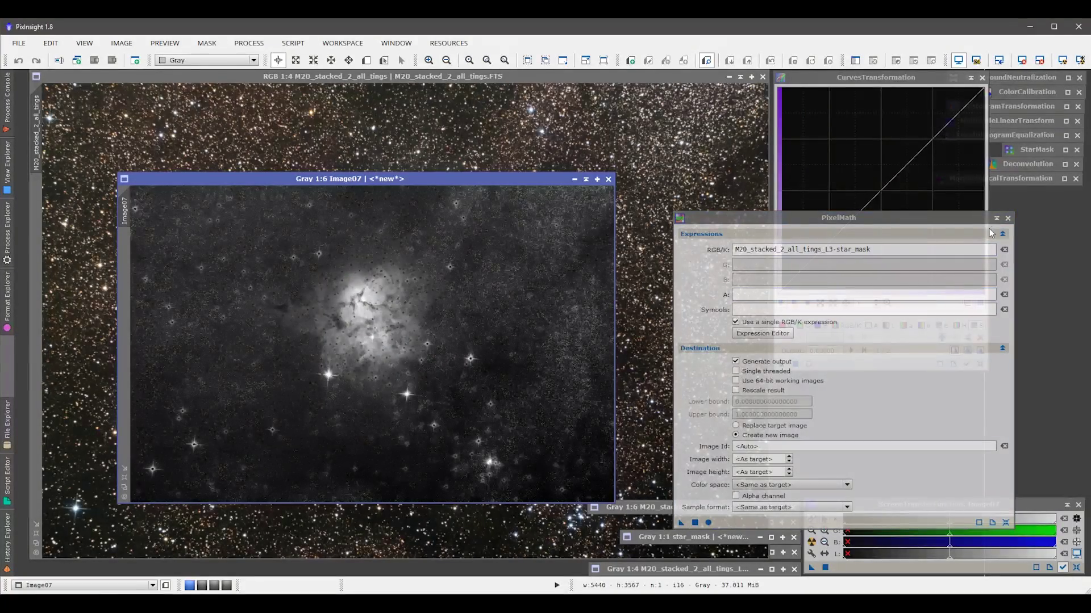
drag(875, 218, 906, 277)
drag(821, 373, 1016, 196)
Move the star-subtracted image's window up and start CurvesTransformation's real-time preview on that image
click(455, 338)
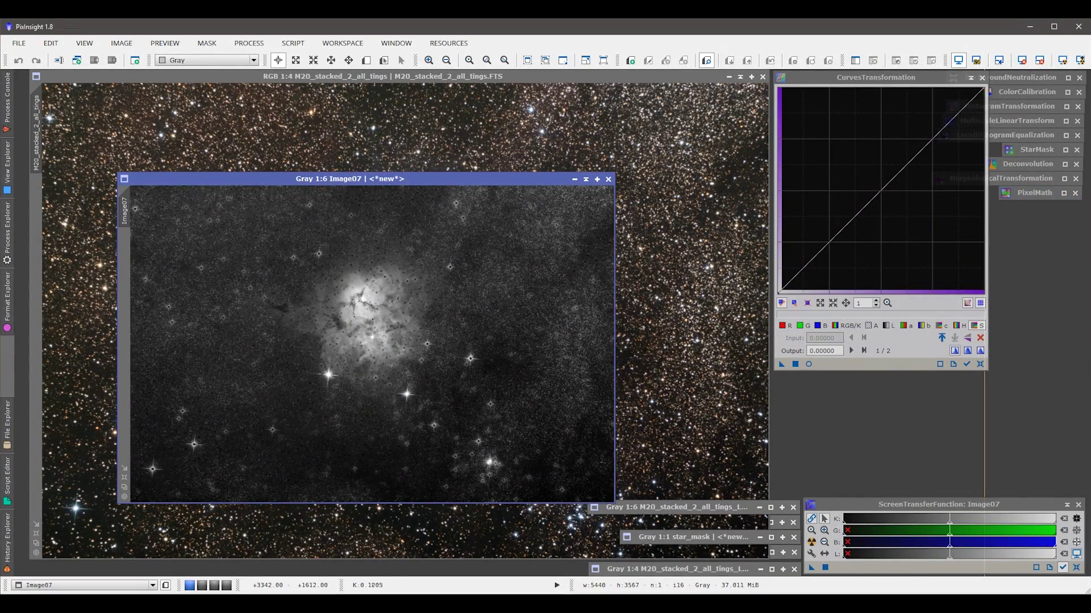
drag(380, 179, 417, 131)
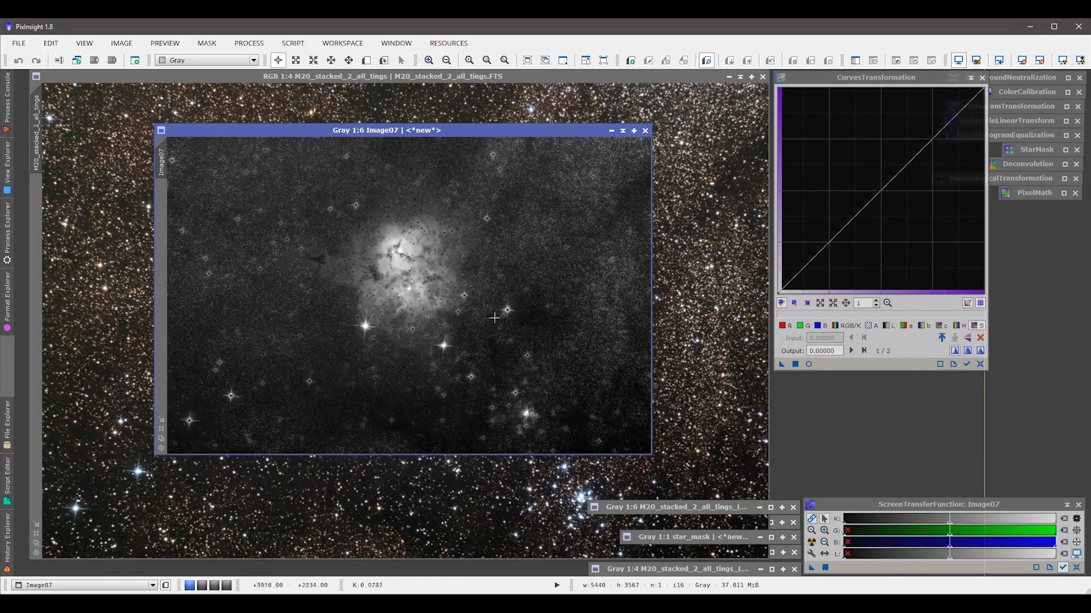
click(970, 81)
drag(891, 223, 1025, 214)
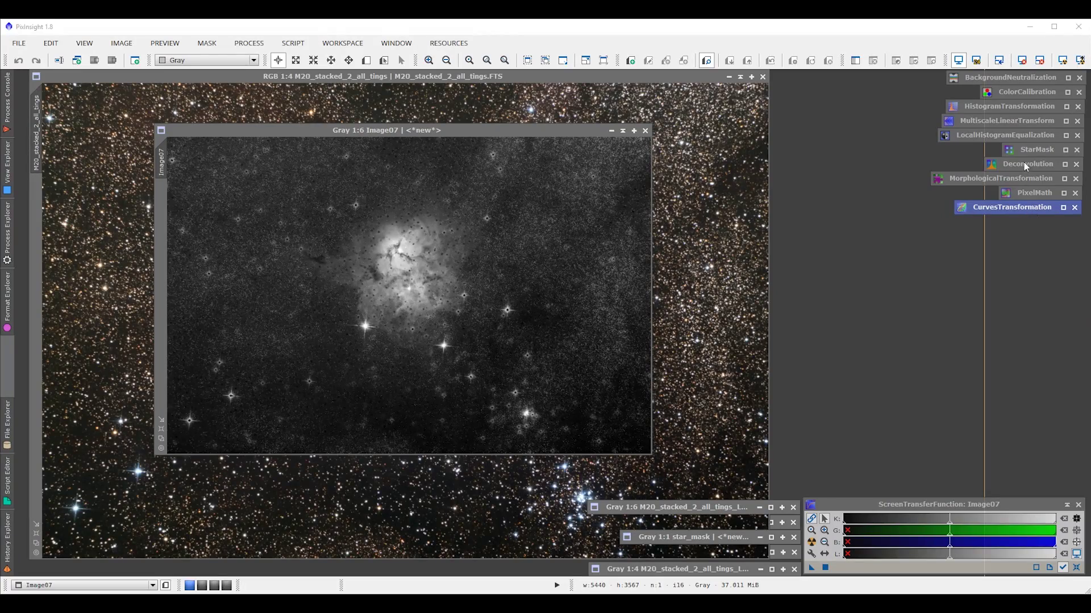
double_click(1017, 213)
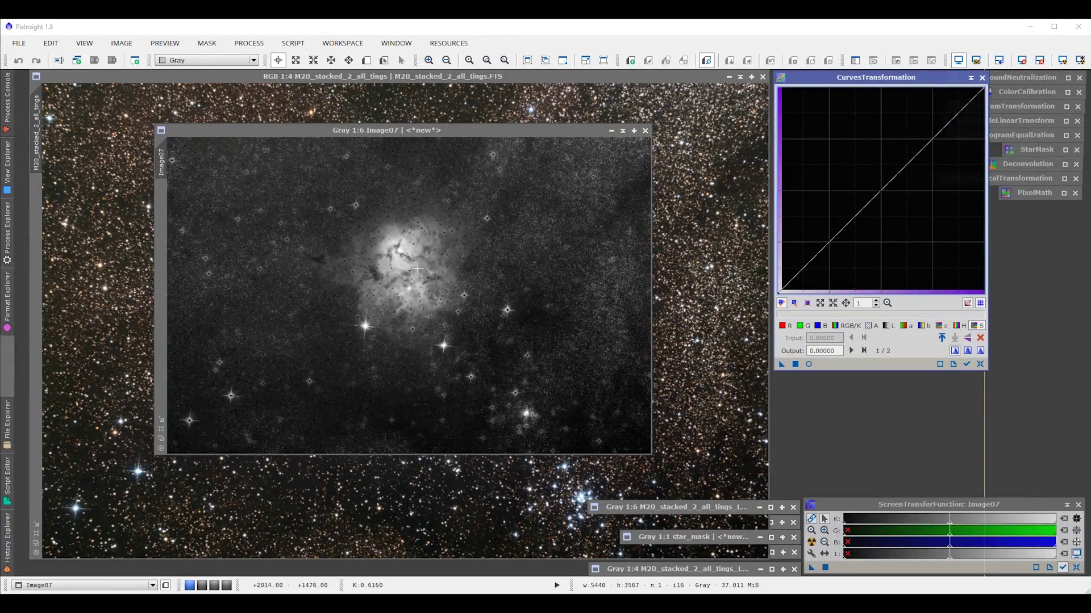
click(808, 365)
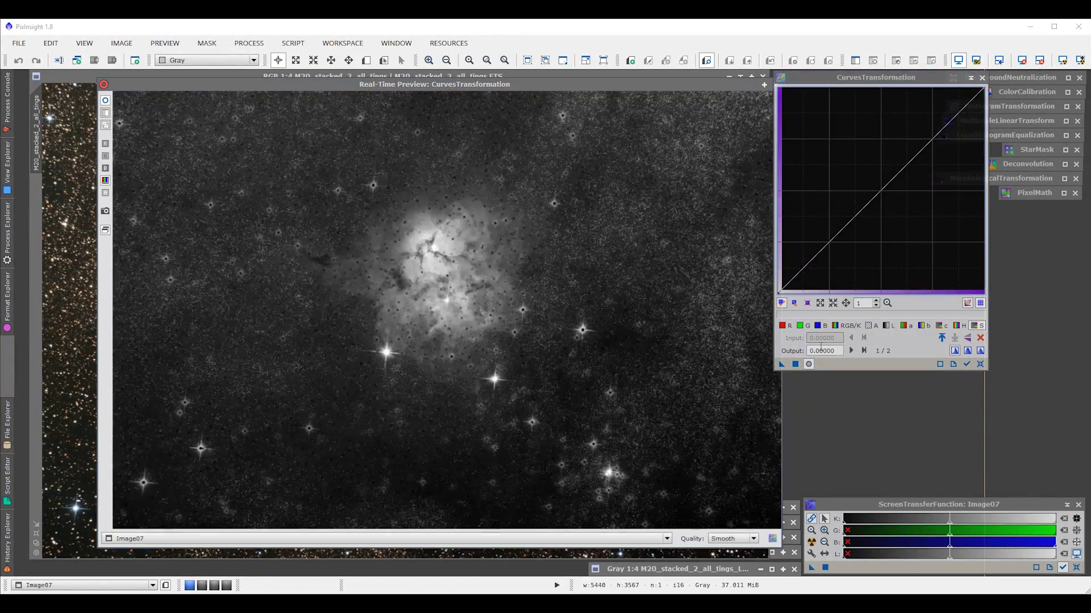
Darken the star-subtracted image's background with an RGB/K curve through about (0.28, 0.11) and (0.58, 0.50), check the enlarged preview, and apply it
click(849, 326)
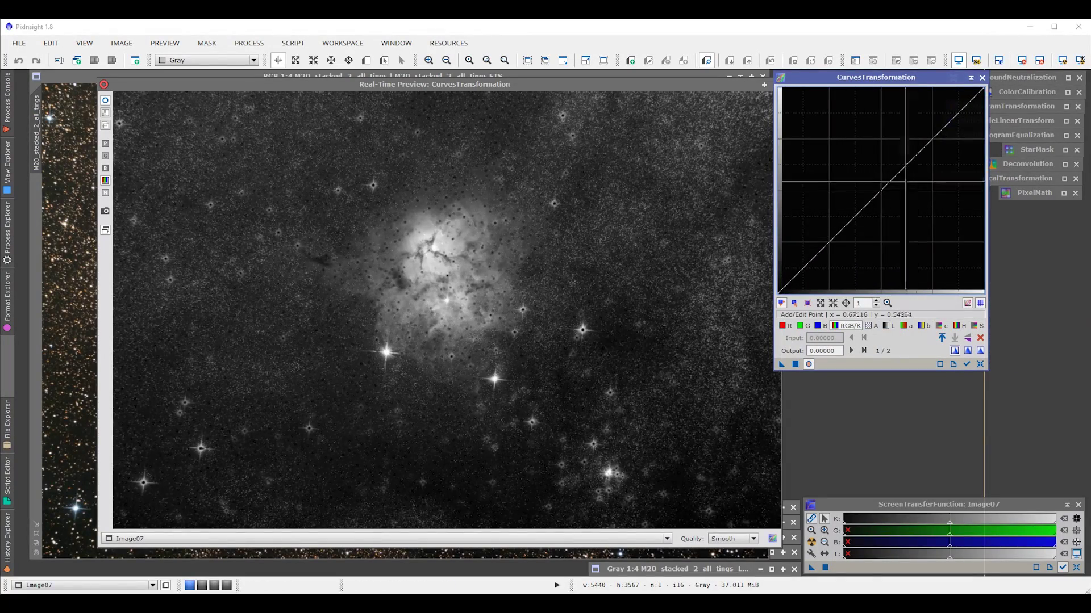
mouse_move(881, 192)
mouse_down()
mouse_move(896, 208)
mouse_move(900, 197)
mouse_up()
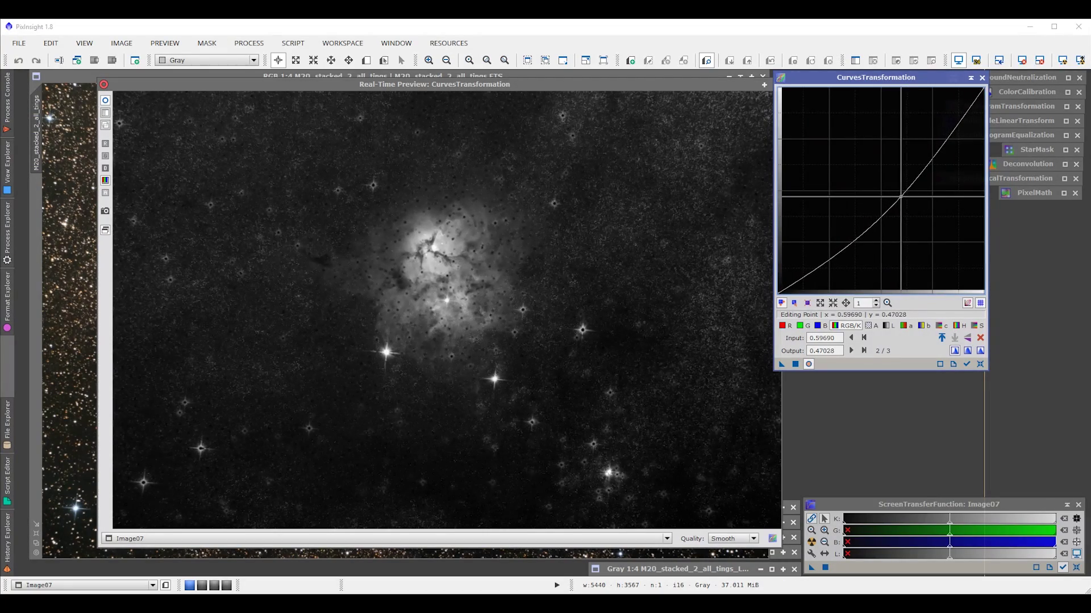
click(825, 255)
drag(826, 256, 837, 271)
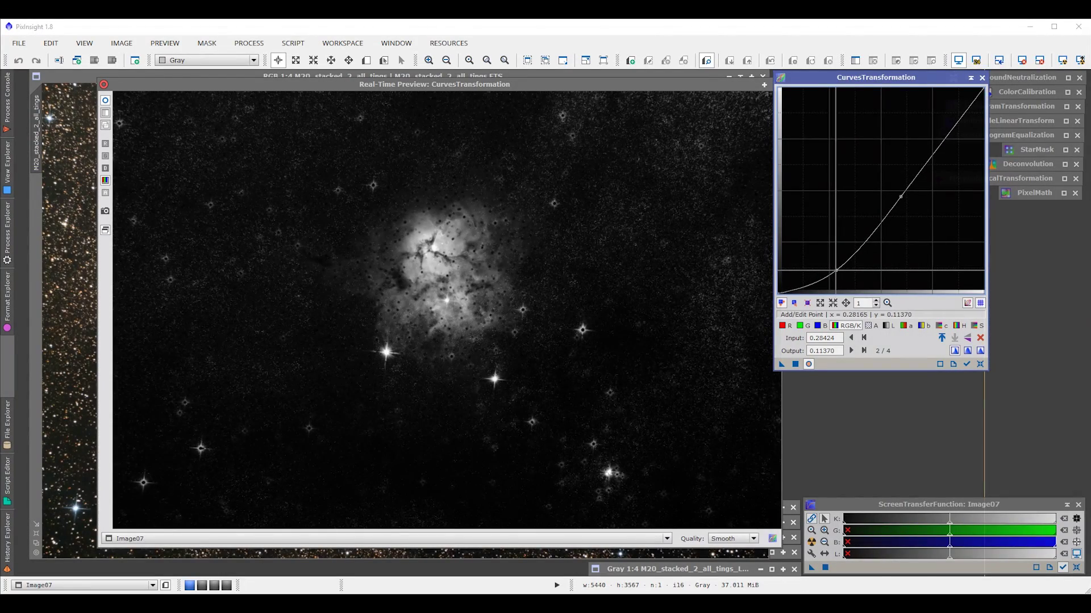
drag(900, 196, 896, 191)
click(764, 84)
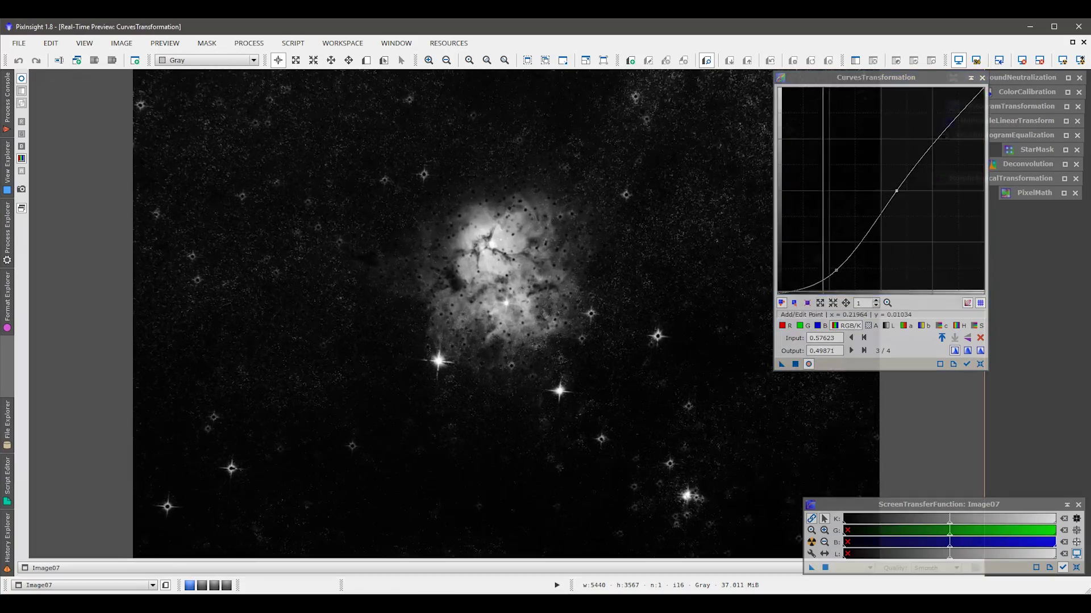
click(1083, 43)
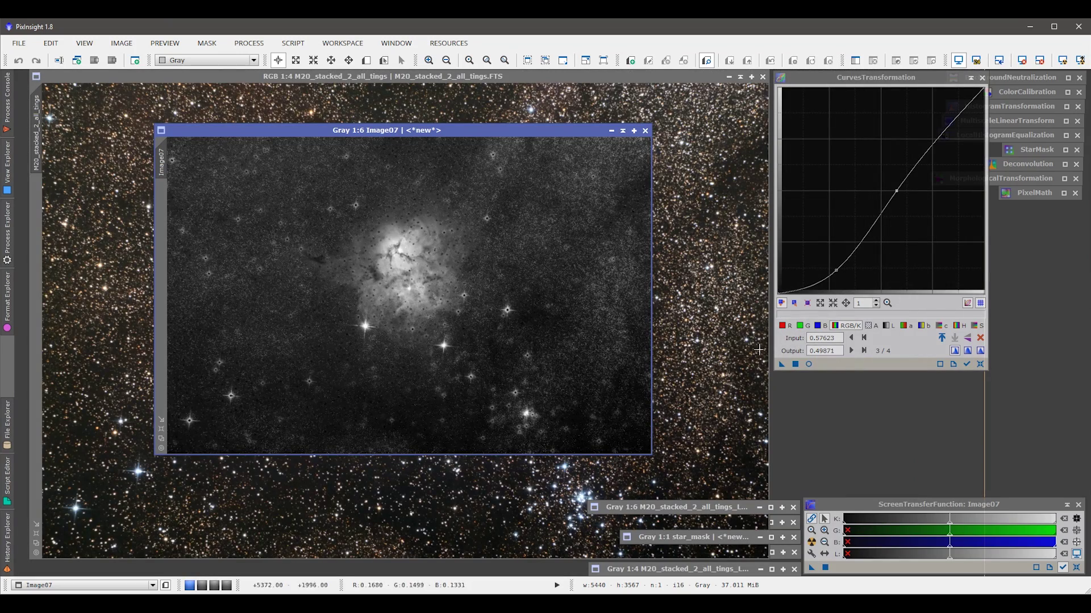
drag(713, 352, 619, 191)
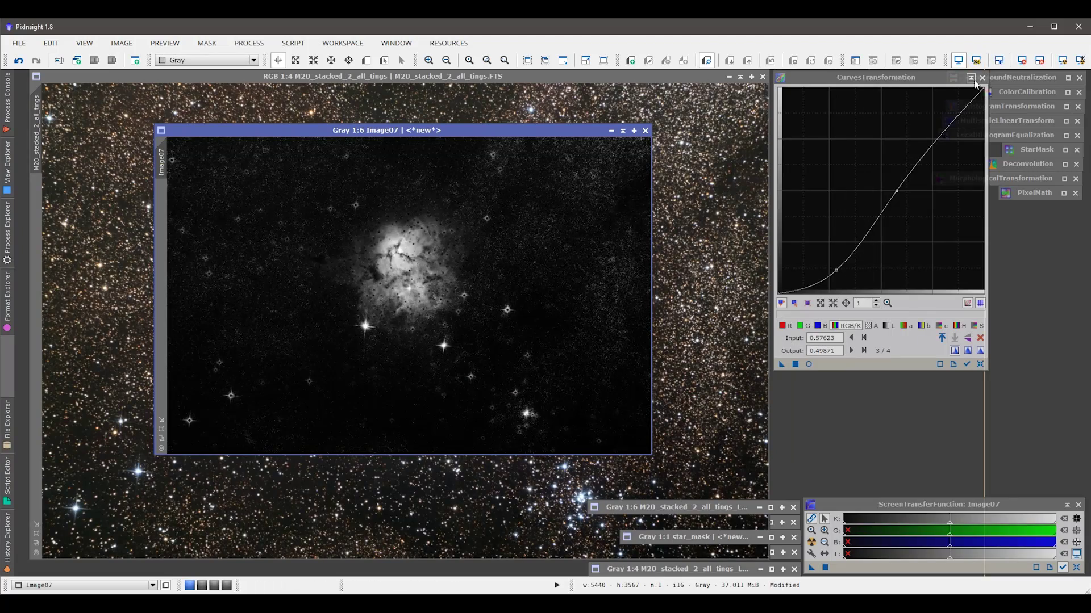
Collapse CurvesTransformation, set the darkened image as the RGB image's mask, park the mask window collapsed, and toggle the mask overlay
click(982, 78)
drag(161, 162, 36, 212)
click(623, 130)
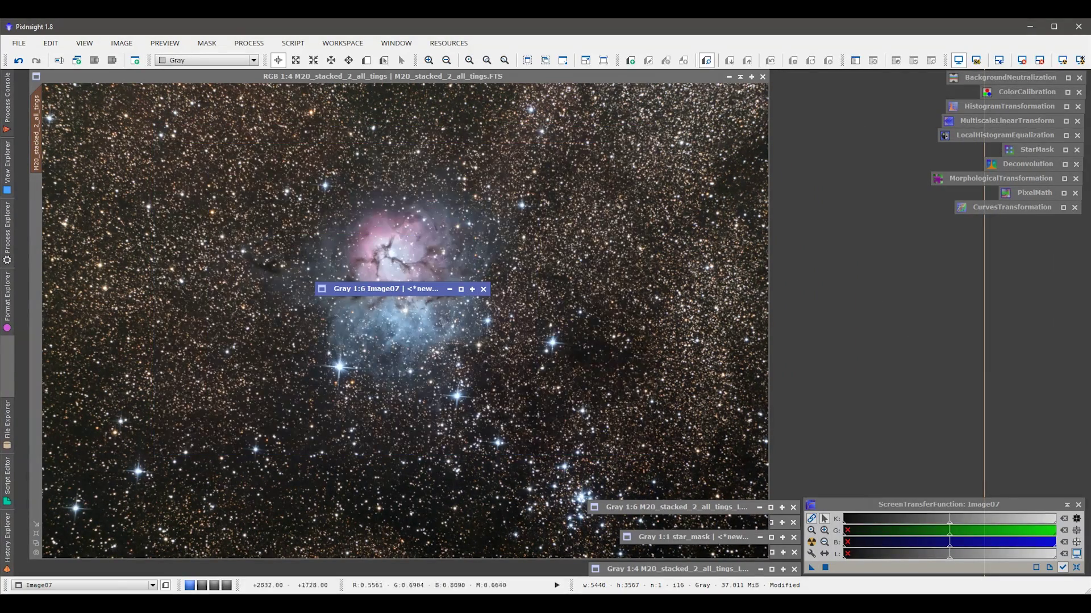
drag(413, 290, 718, 492)
click(659, 439)
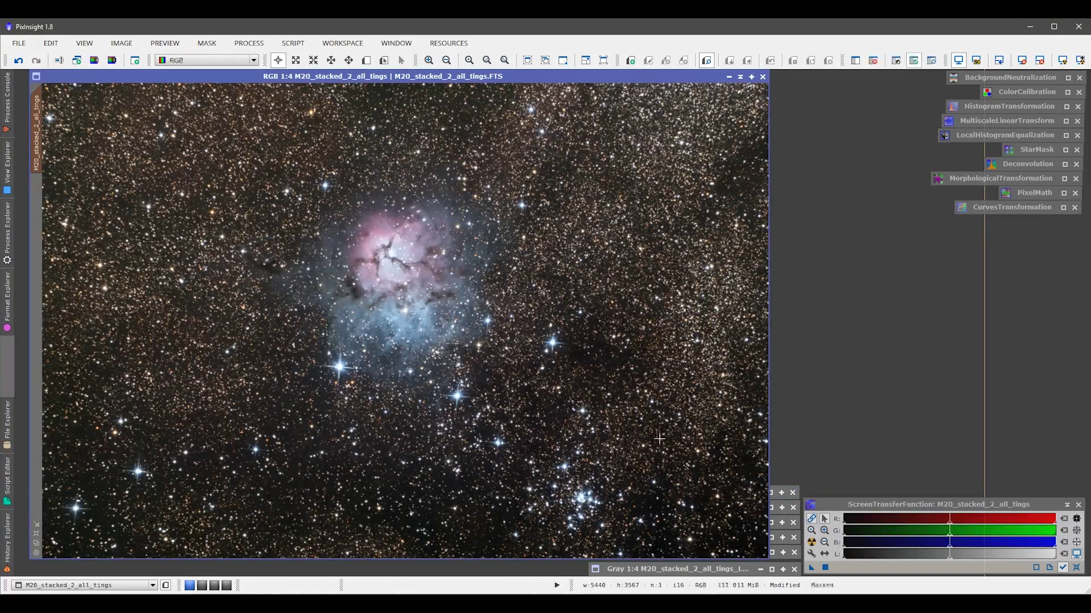
key(ctrl+k)
key(ctrl+k)
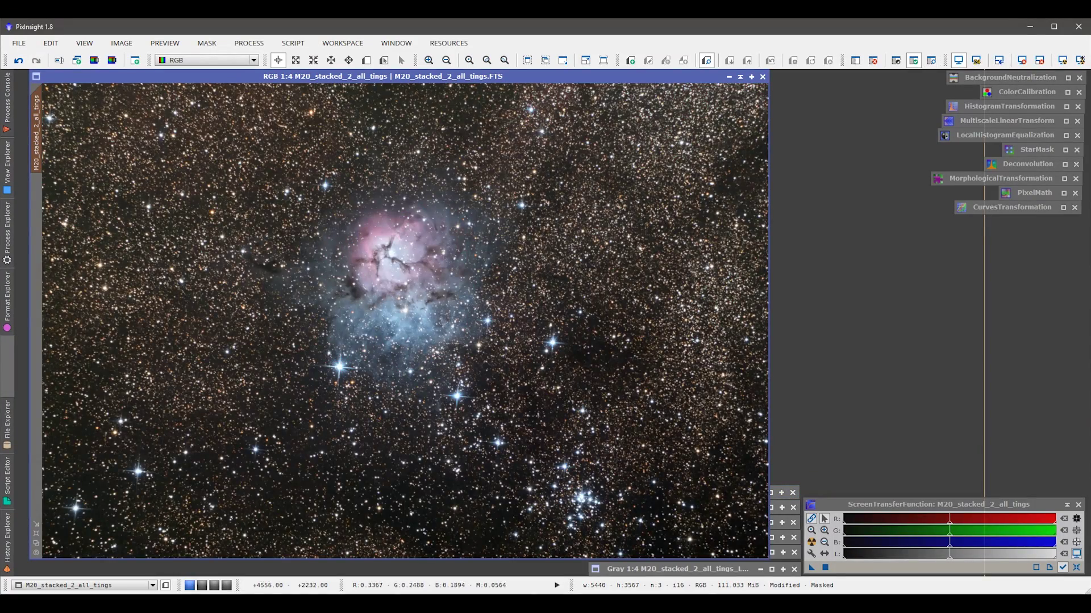
Reopen CurvesTransformation with a real-time preview of the masked RGB image and reset its curves
double_click(998, 207)
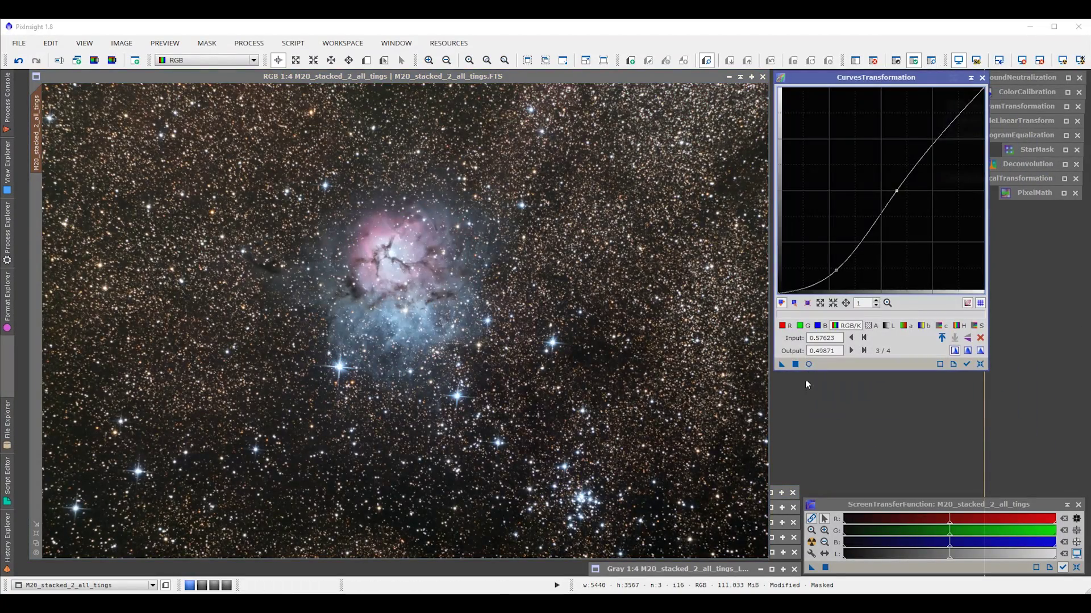
click(809, 364)
click(980, 364)
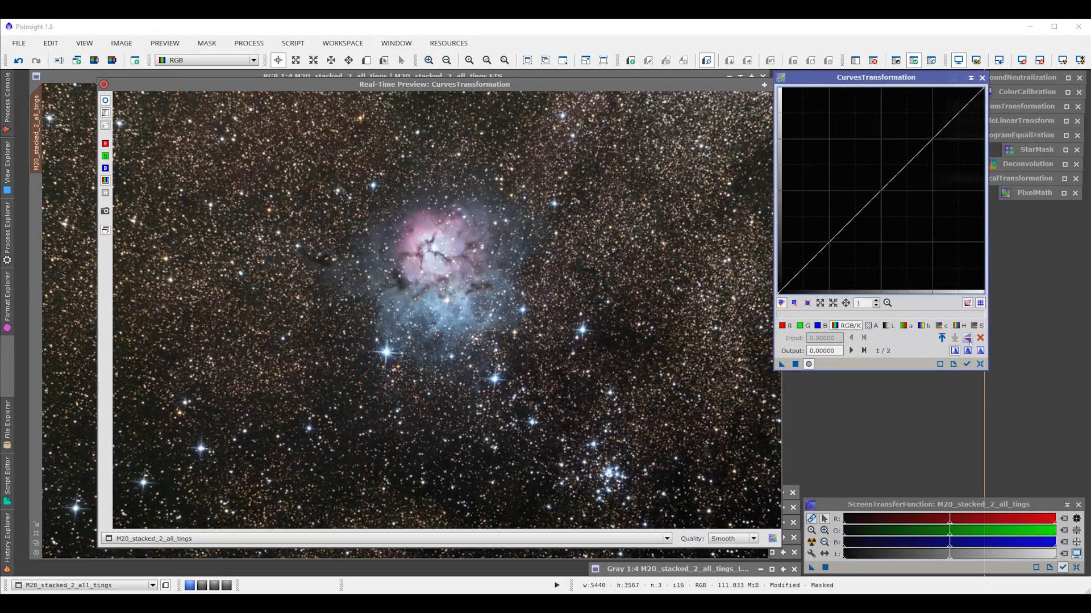
Try a strong saturation curve through about (0.17, 0.73) on the masked RGB image and reset it
click(879, 194)
drag(879, 193, 812, 143)
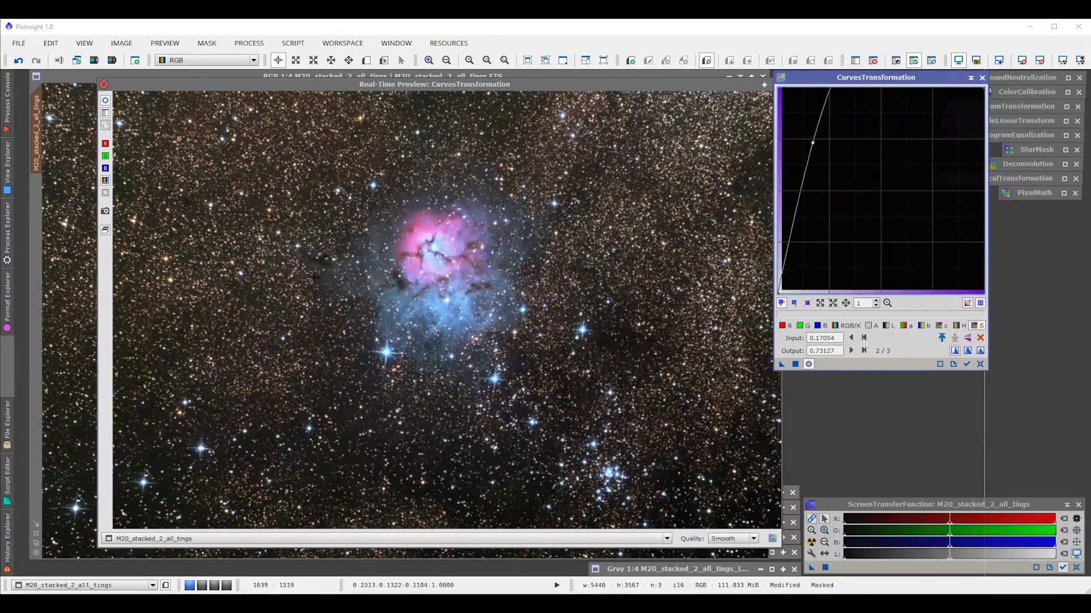
click(981, 364)
Boost the masked RGB image's saturation with a curve point at about (0.31, 0.63), apply it, and collapse CurvesTransformation
drag(890, 190, 840, 163)
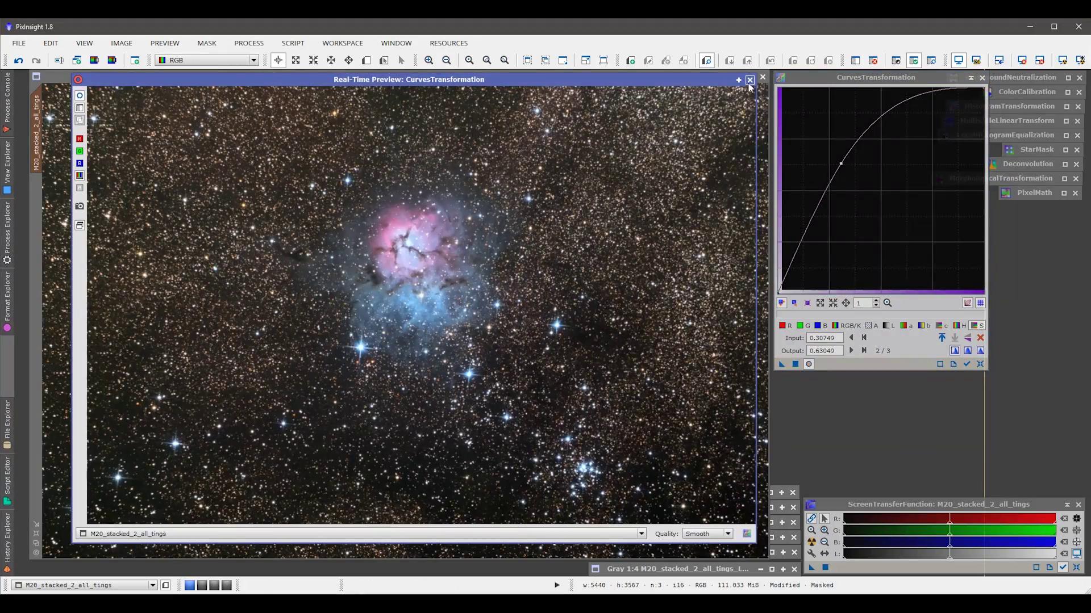
click(808, 364)
drag(782, 364, 614, 365)
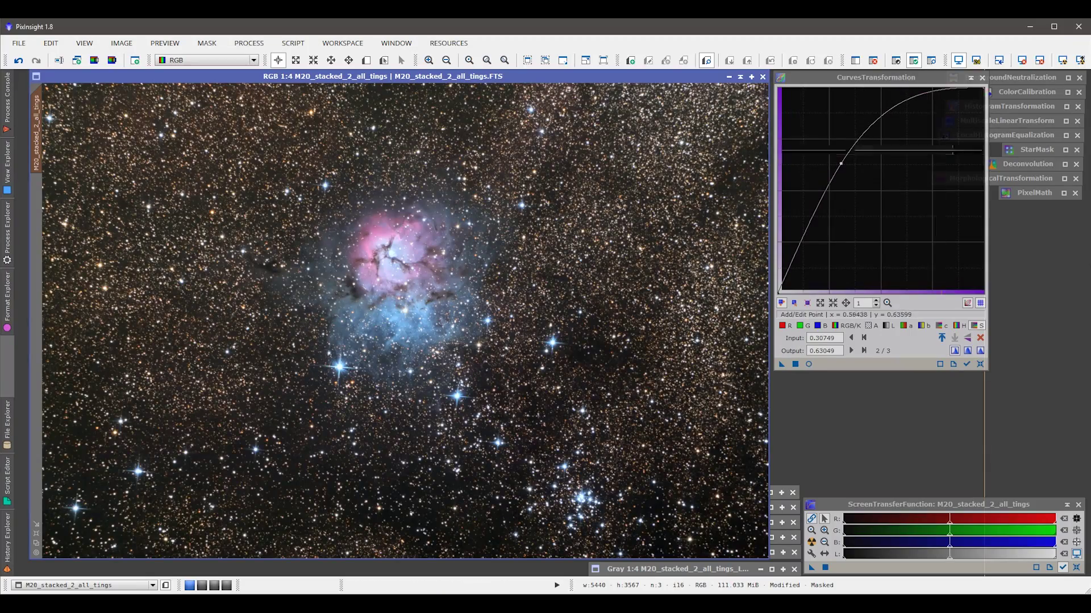
click(971, 78)
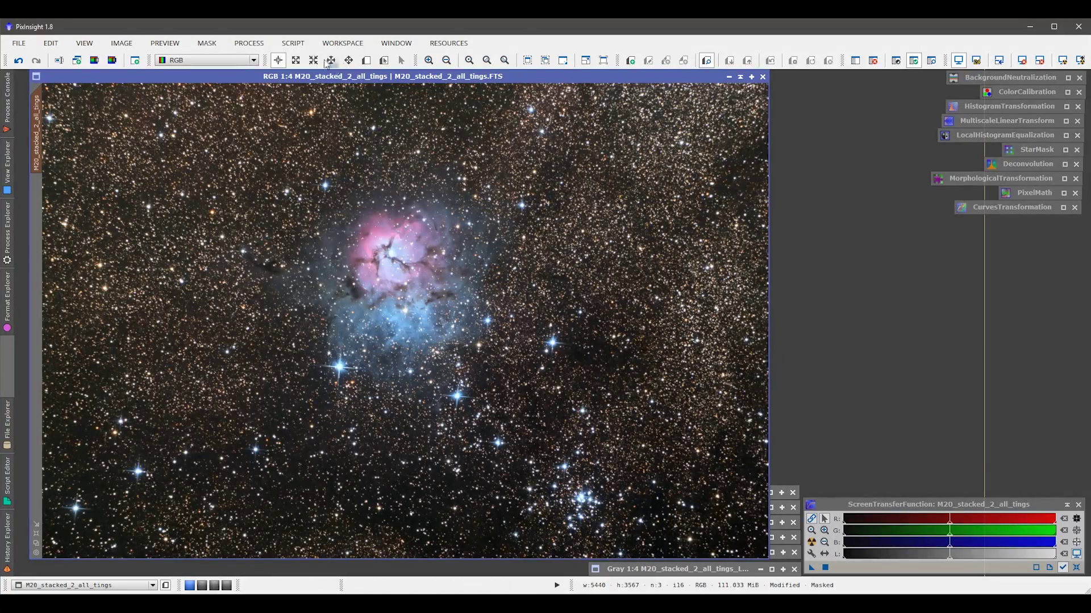
Remove the mask from the RGB image
click(249, 43)
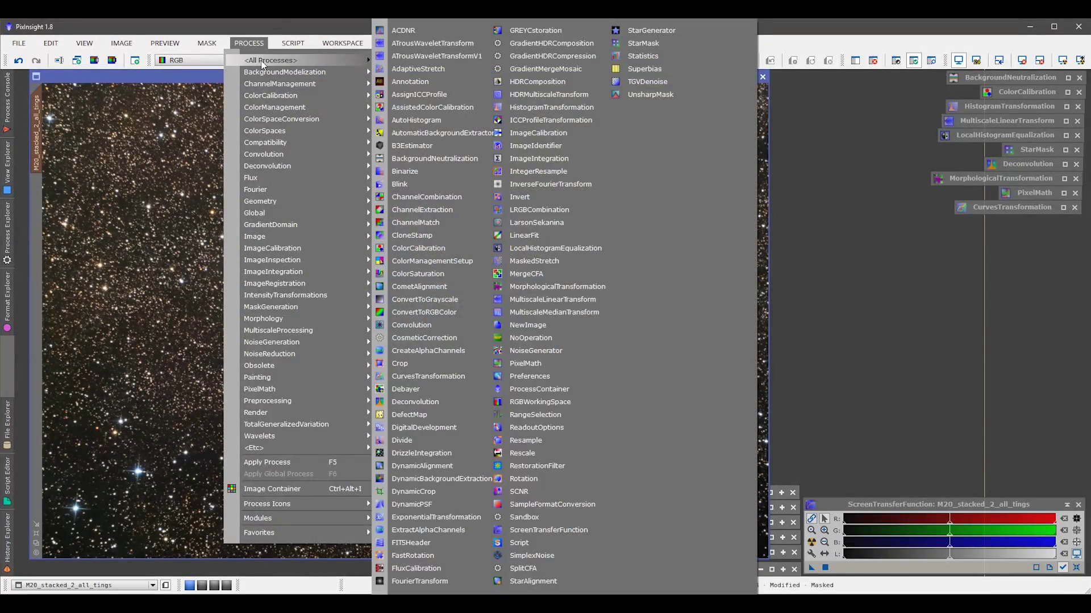
click(249, 43)
click(206, 43)
click(206, 43)
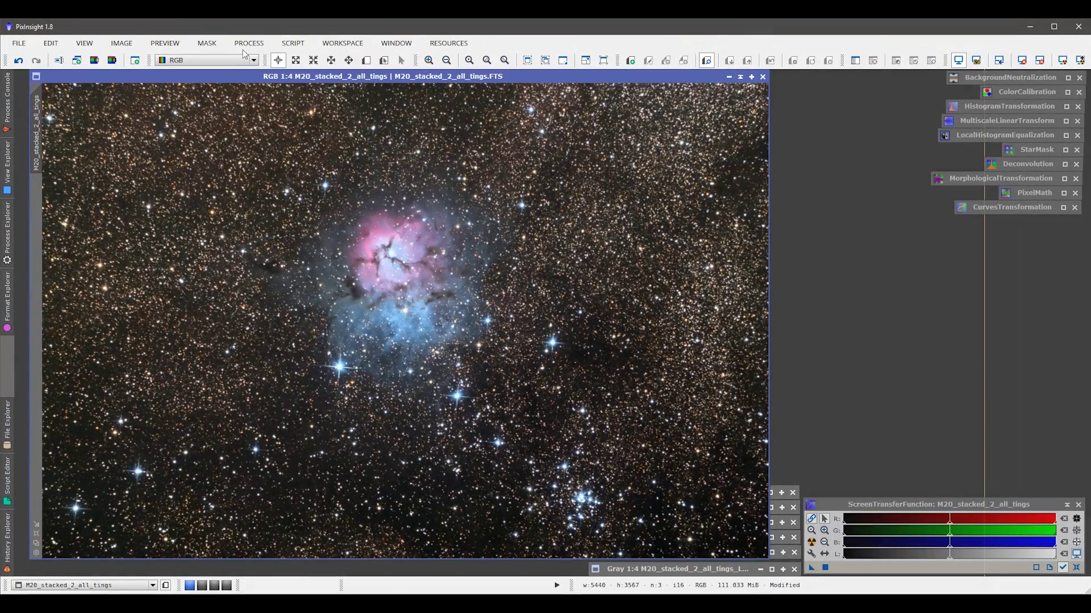
Open the SCNR process and place its window on the empty workspace beside the RGB image
click(249, 43)
mouse_move(358, 61)
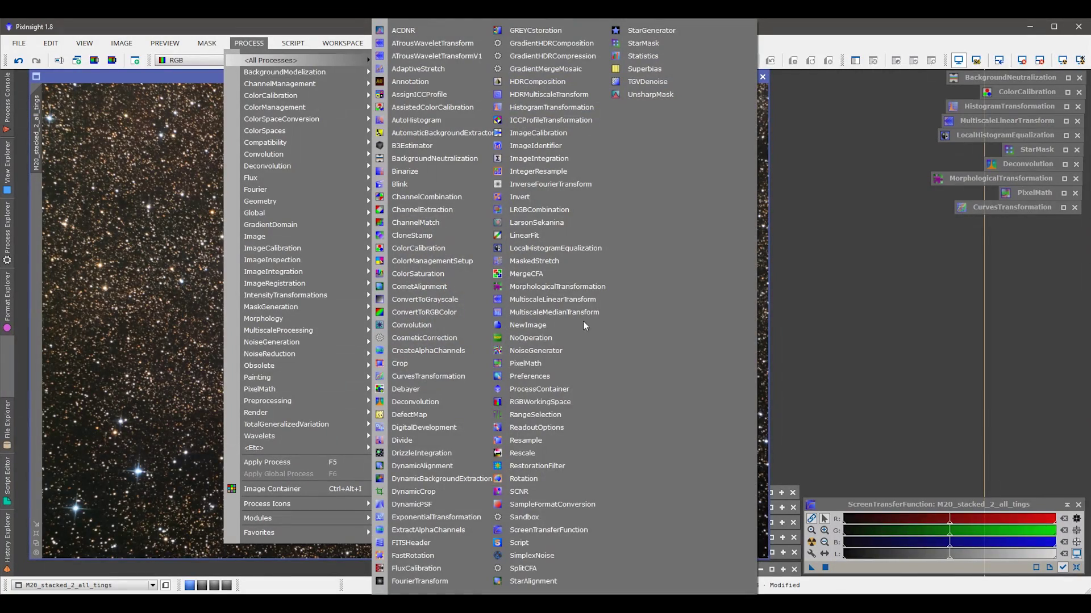
click(523, 493)
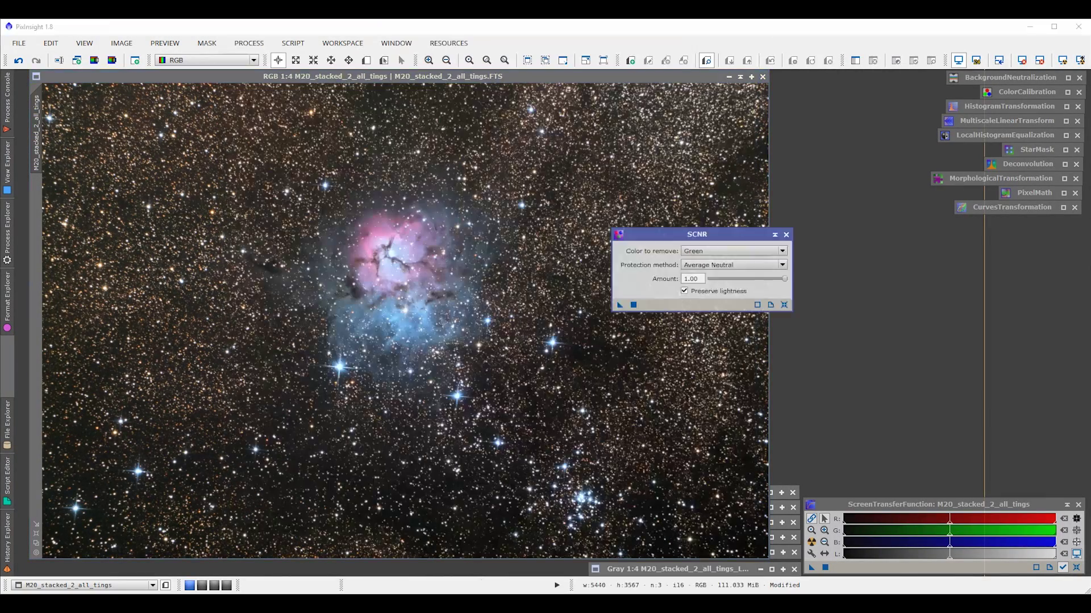
drag(714, 243, 890, 249)
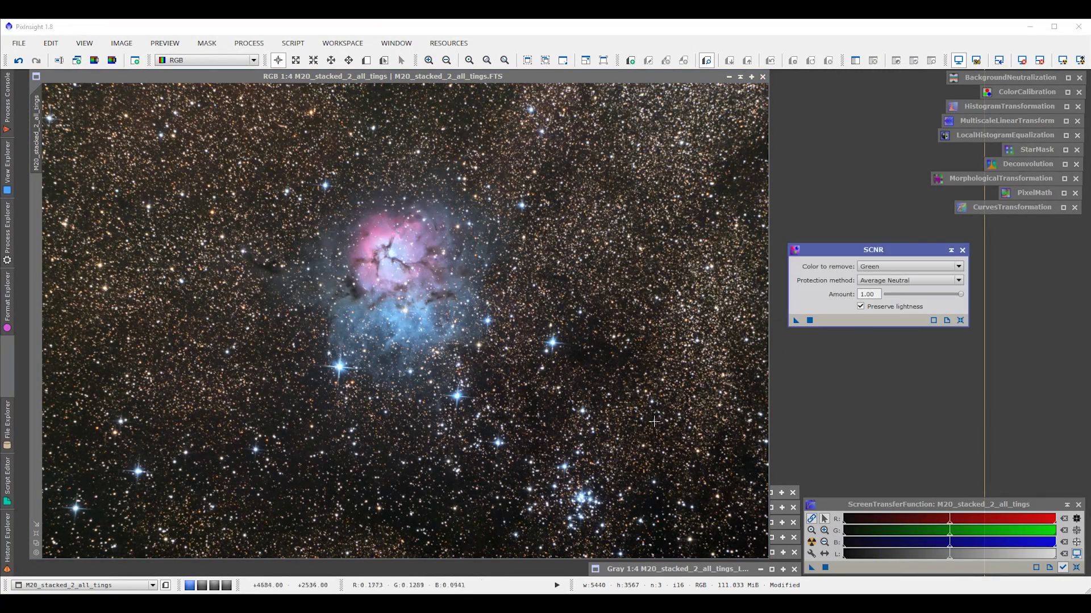
Examine the RGB image's dense star field up close for a green cast in stars and background
scroll(658, 418, up, 3)
drag(698, 460, 303, 293)
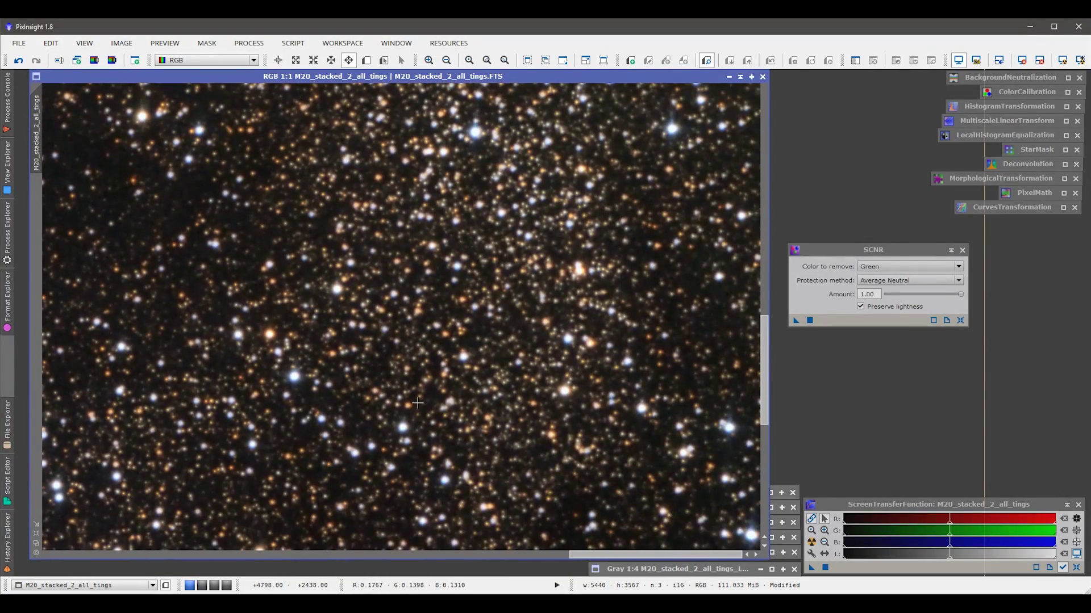
drag(423, 383, 399, 267)
scroll(353, 372, up, 2)
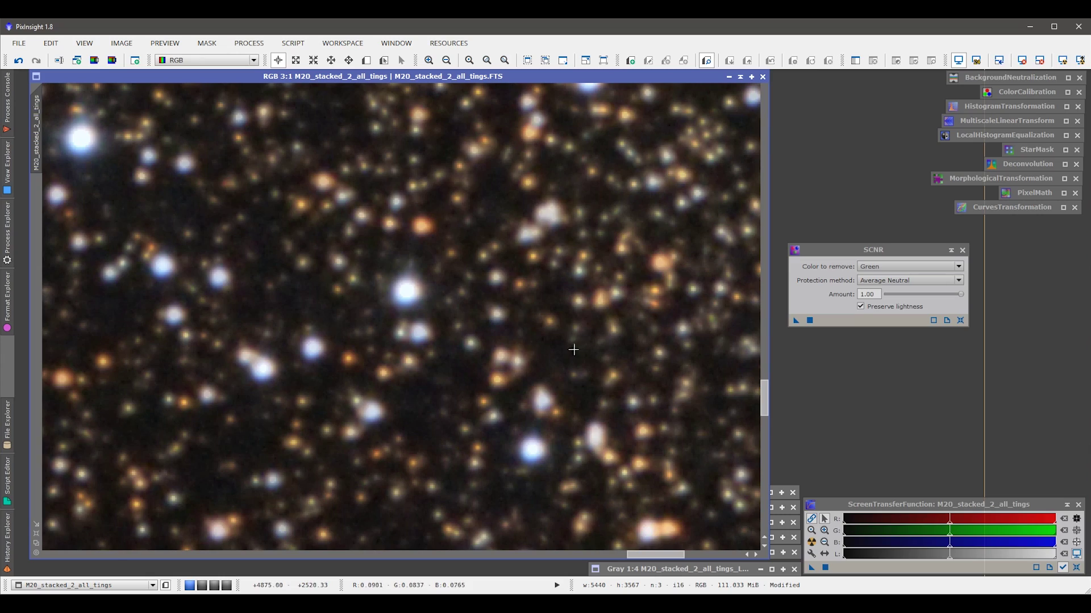
scroll(567, 332, down, 1)
scroll(557, 419, down, 1)
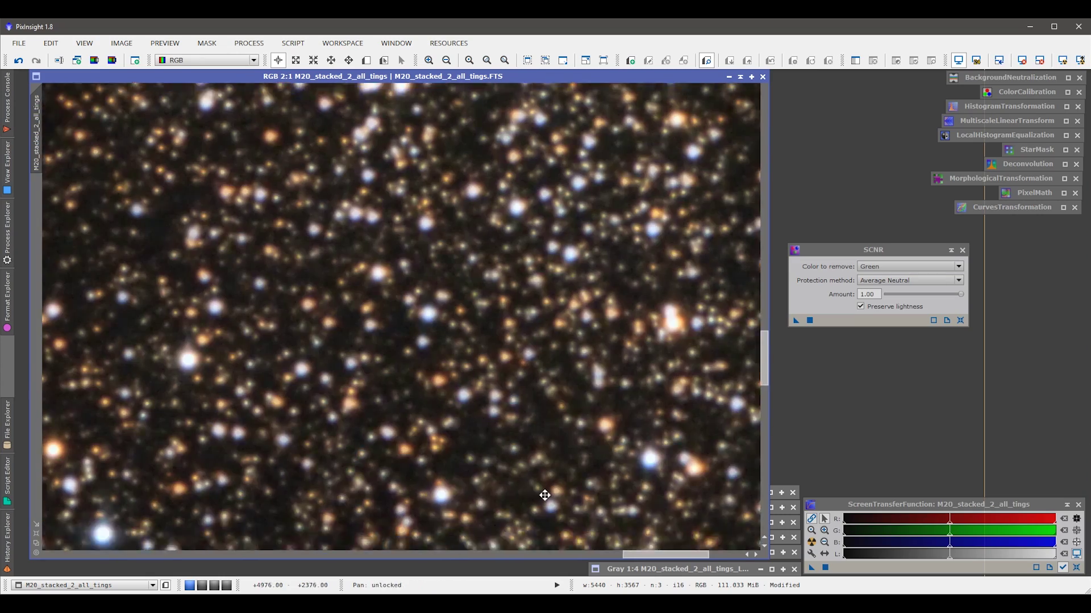
scroll(546, 402, down, 1)
scroll(543, 409, down, 1)
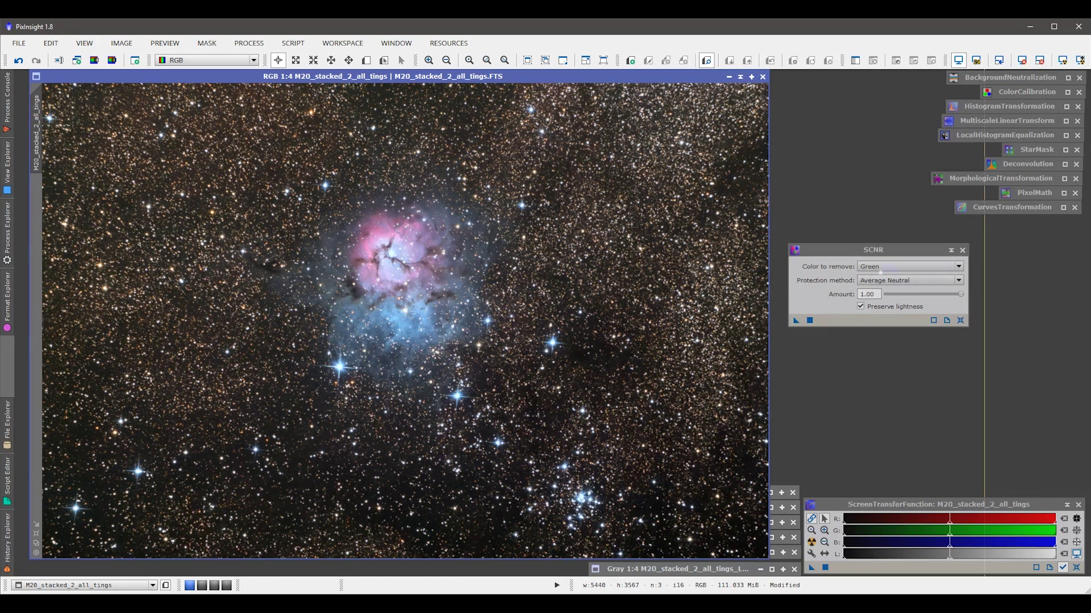
Apply SCNR to the RGB image, removing Green with Average Neutral protection and Amount 1.00, and compare before and after
drag(795, 321, 676, 316)
click(18, 66)
click(36, 62)
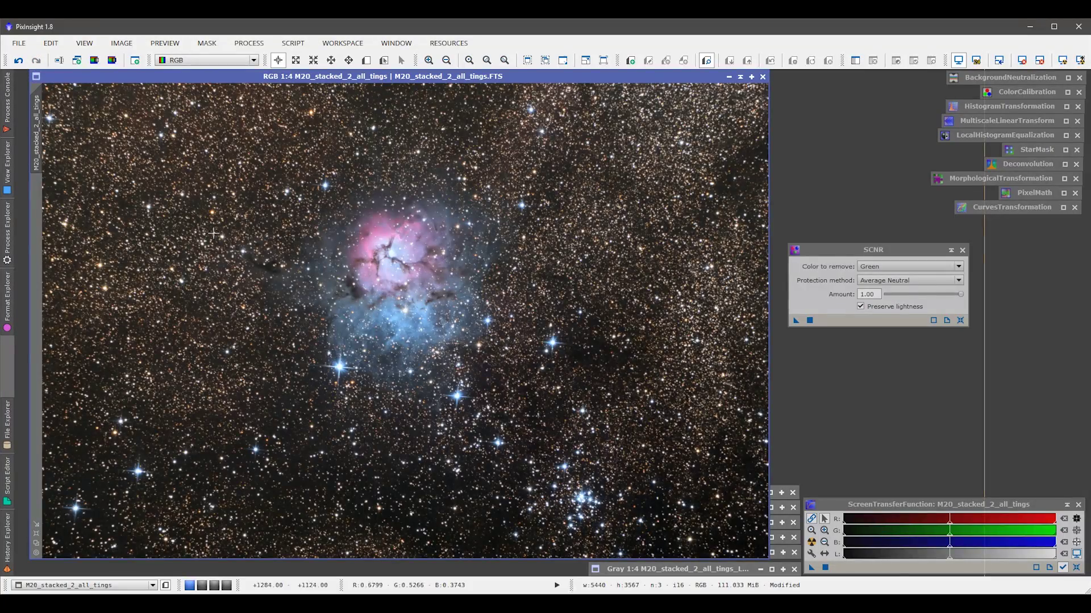
Compare the star field up close with and without the green removal, leaving the removal applied
scroll(404, 341, up, 3)
drag(670, 432, 454, 319)
key(alt+r)
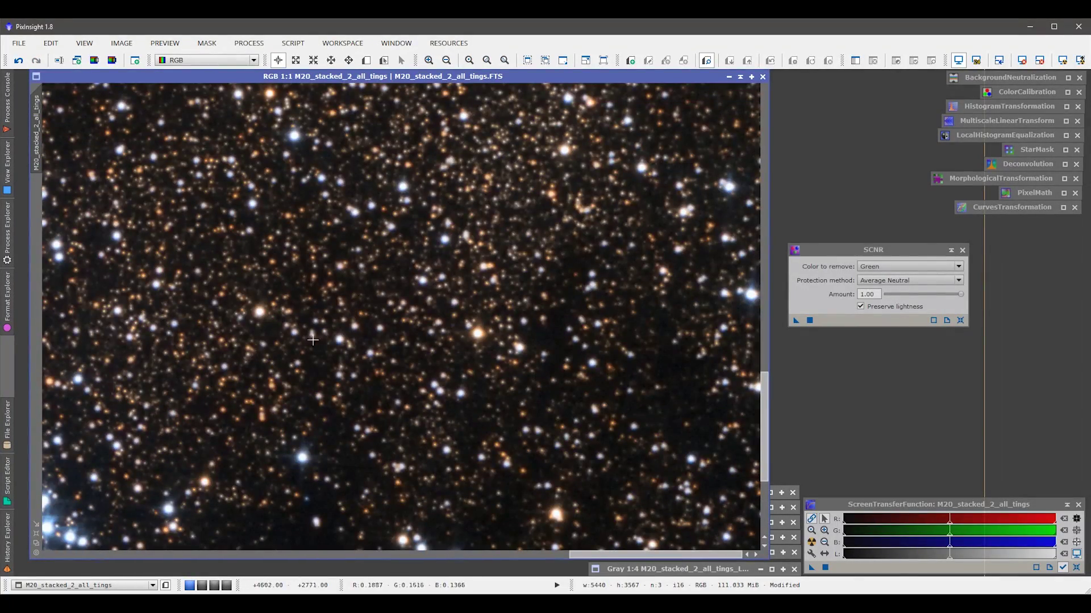
key(ctrl+plus)
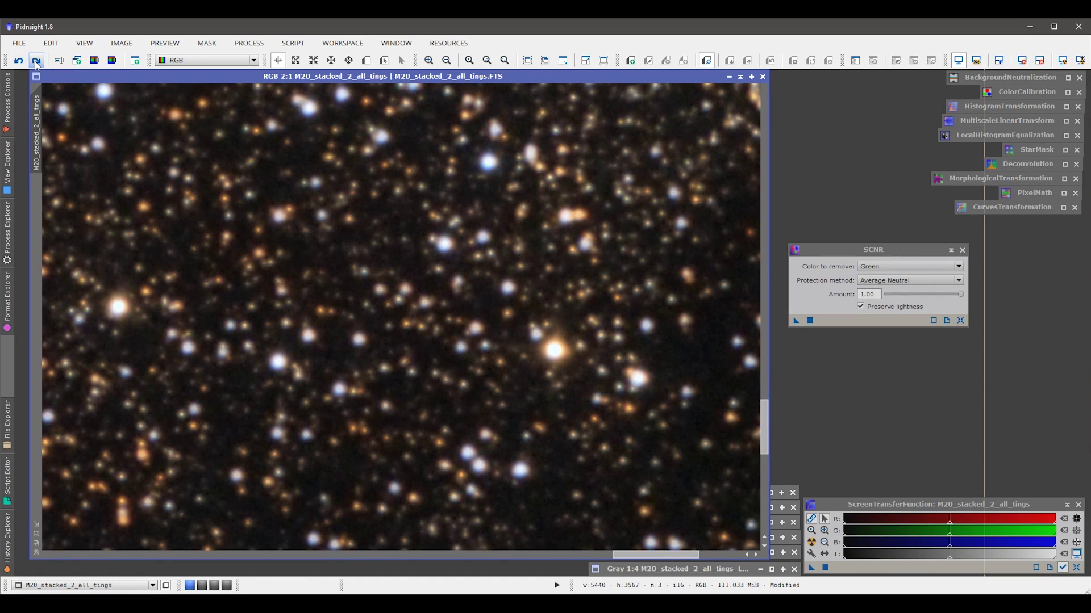
click(36, 63)
click(20, 63)
click(36, 64)
scroll(447, 297, down, 4)
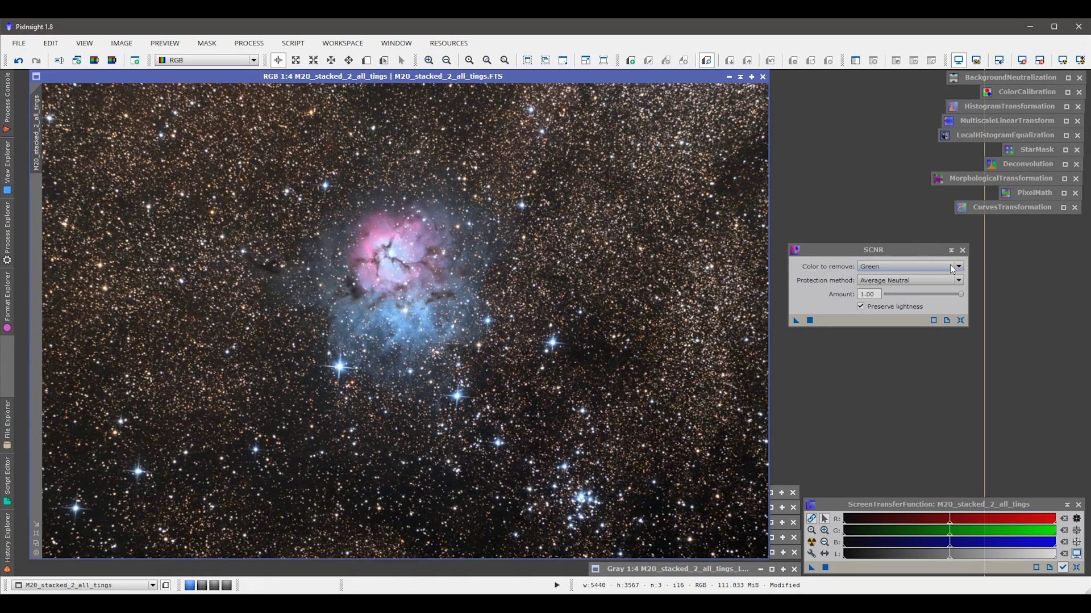
Park SCNR collapsed beneath the other processes and make the RGB image active
click(951, 249)
drag(905, 288, 1040, 224)
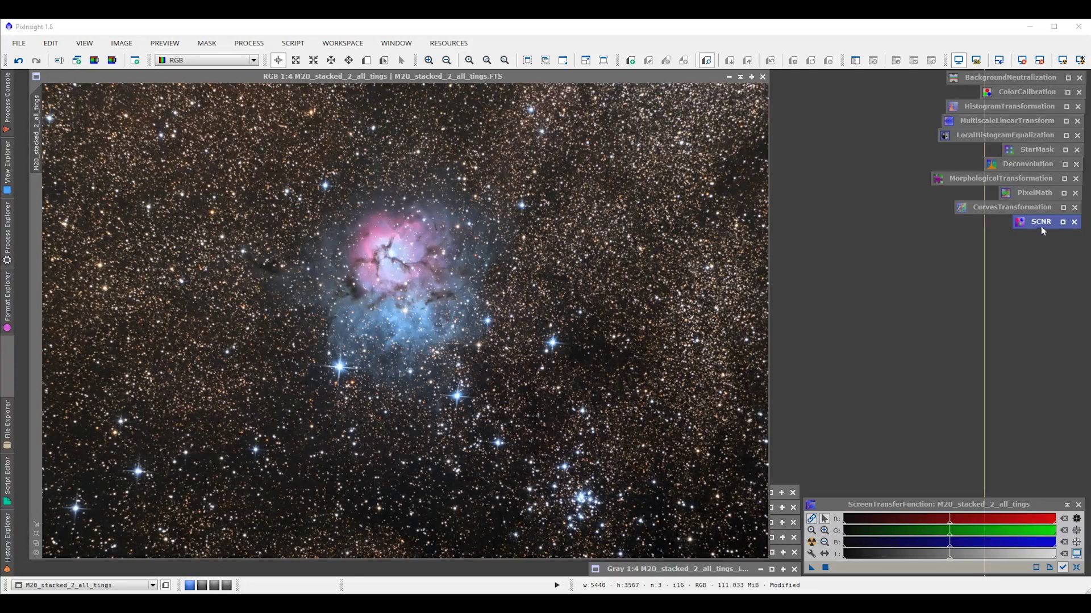
click(518, 390)
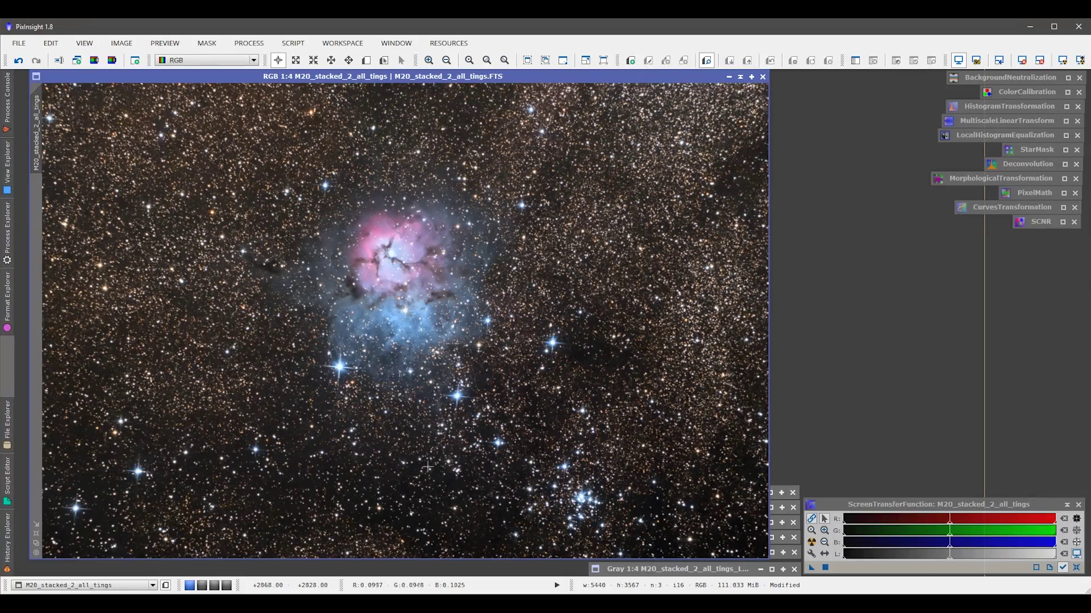
Deepen the RGB image's shadows with a previewed RGB/K curve through about (0.29, 0.22) plus a highlight anchor, and reset and collapse CurvesTransformation
double_click(1005, 207)
click(809, 364)
click(980, 337)
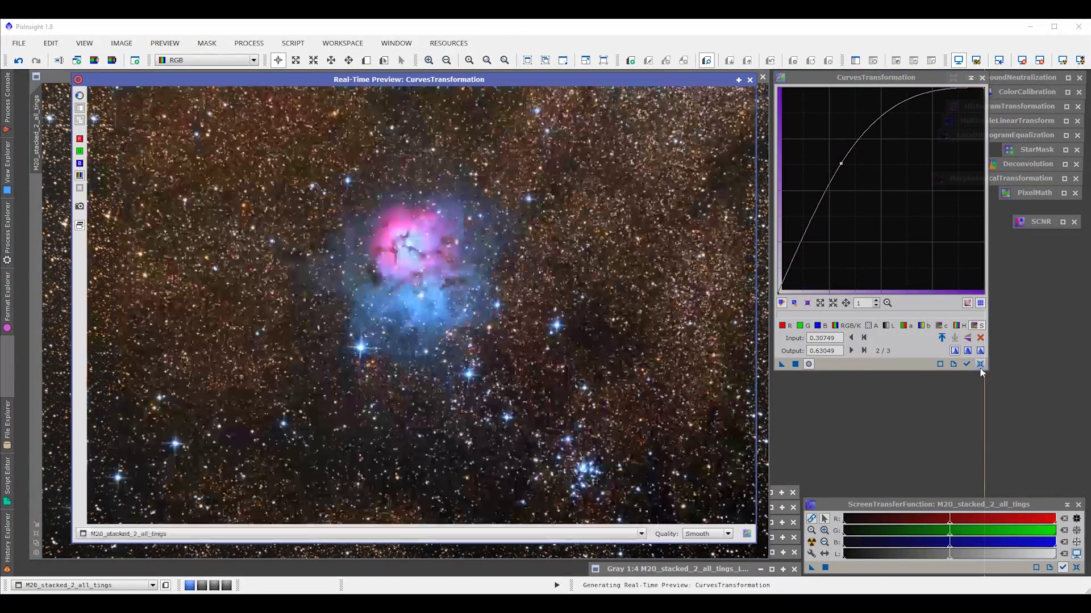
drag(838, 233, 840, 251)
drag(919, 161, 936, 142)
drag(840, 249, 836, 248)
click(750, 81)
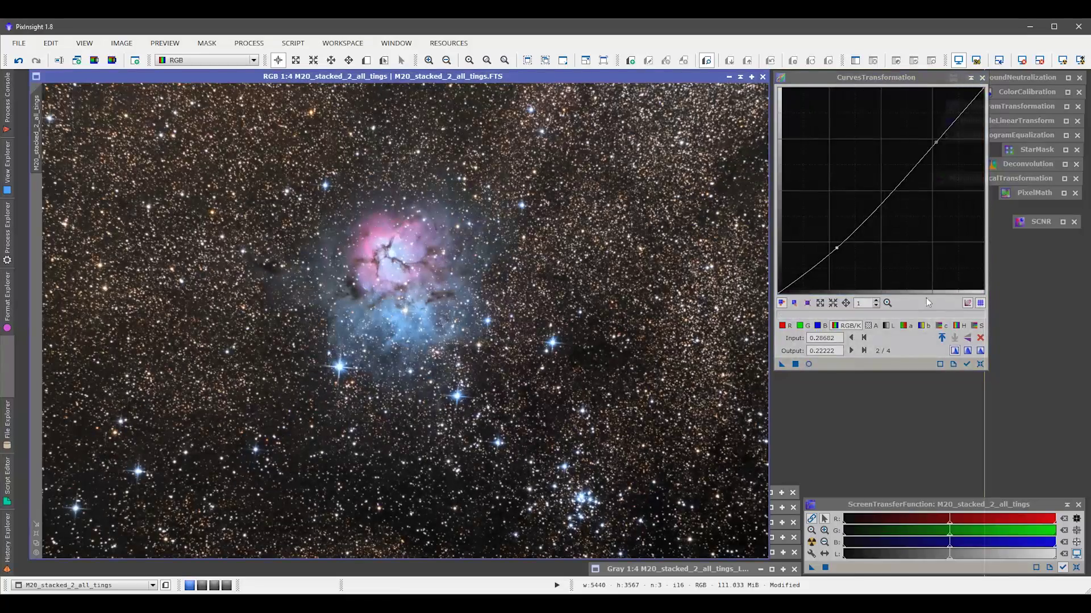
click(978, 364)
click(970, 78)
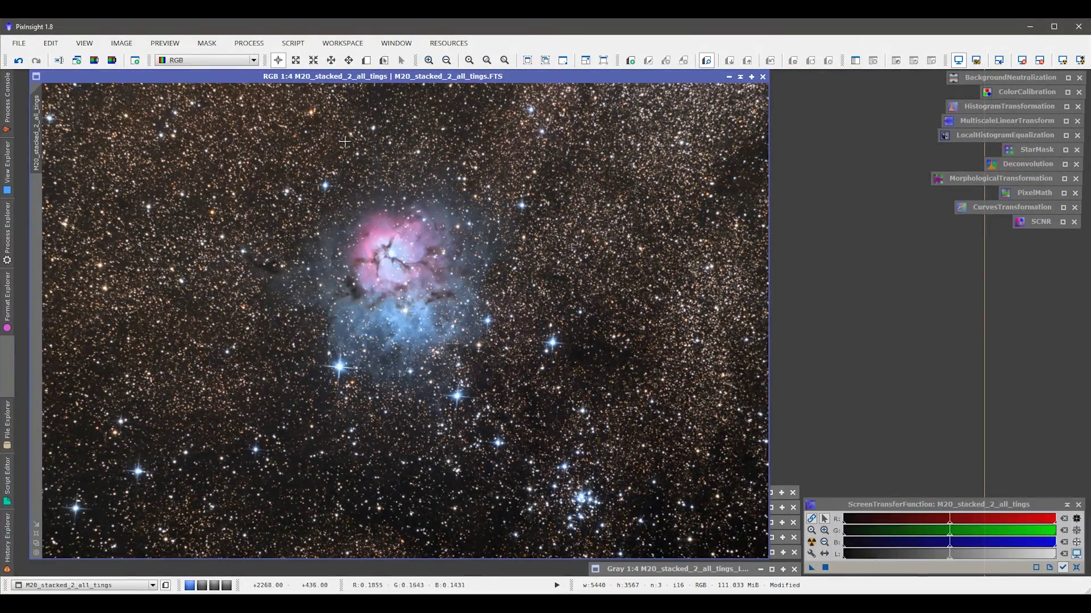
Shift the RGB image's window slightly aside and examine the blue part of the nebula at 1:1
drag(384, 80, 374, 76)
scroll(407, 311, up, 1)
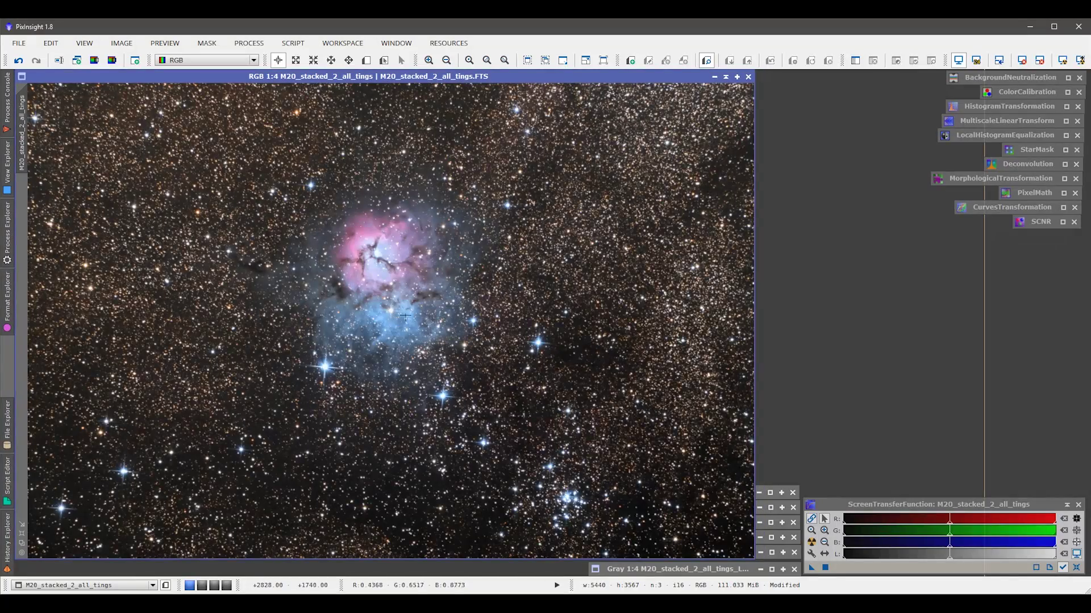
scroll(407, 311, up, 1)
scroll(407, 311, up, 1)
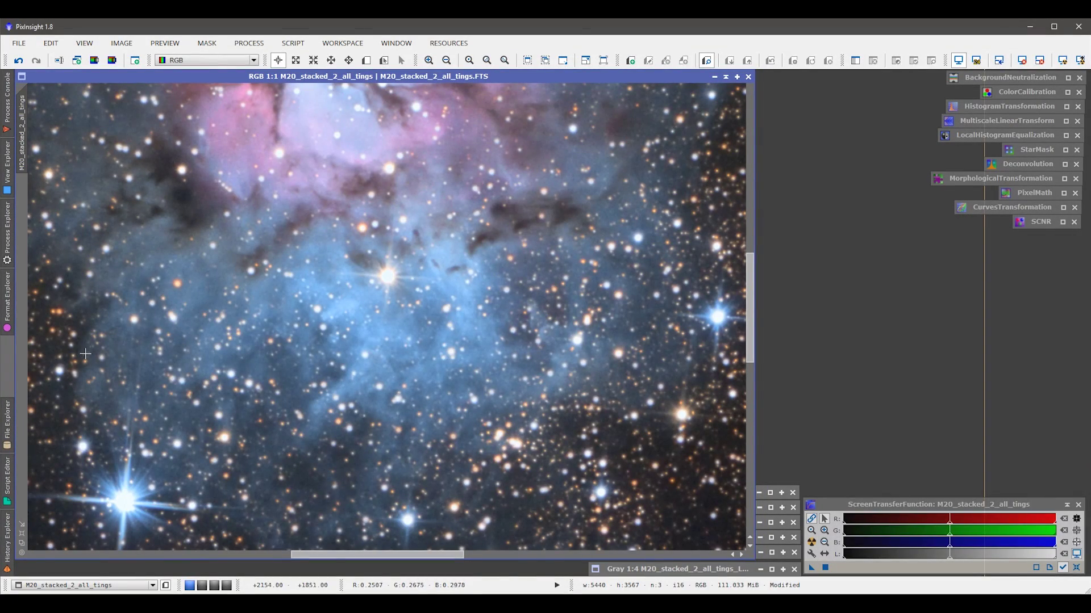
Examine the stars and dark background beside the blue nebula at 2:1, and return to the full image at 1:4
scroll(82, 353, up, 1)
drag(101, 392, 555, 232)
drag(248, 309, 319, 392)
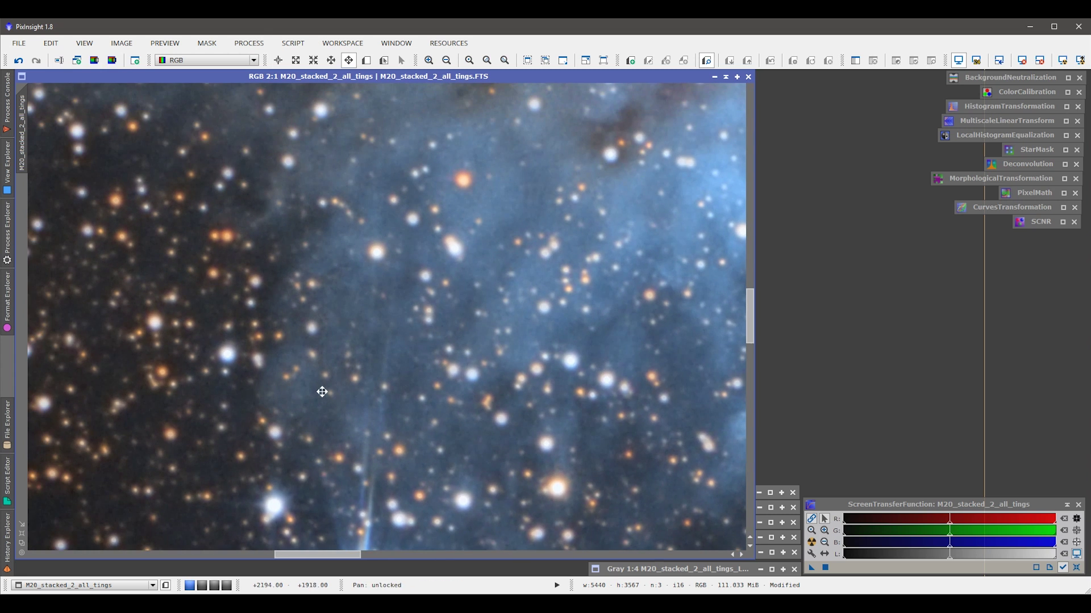
drag(135, 374, 268, 394)
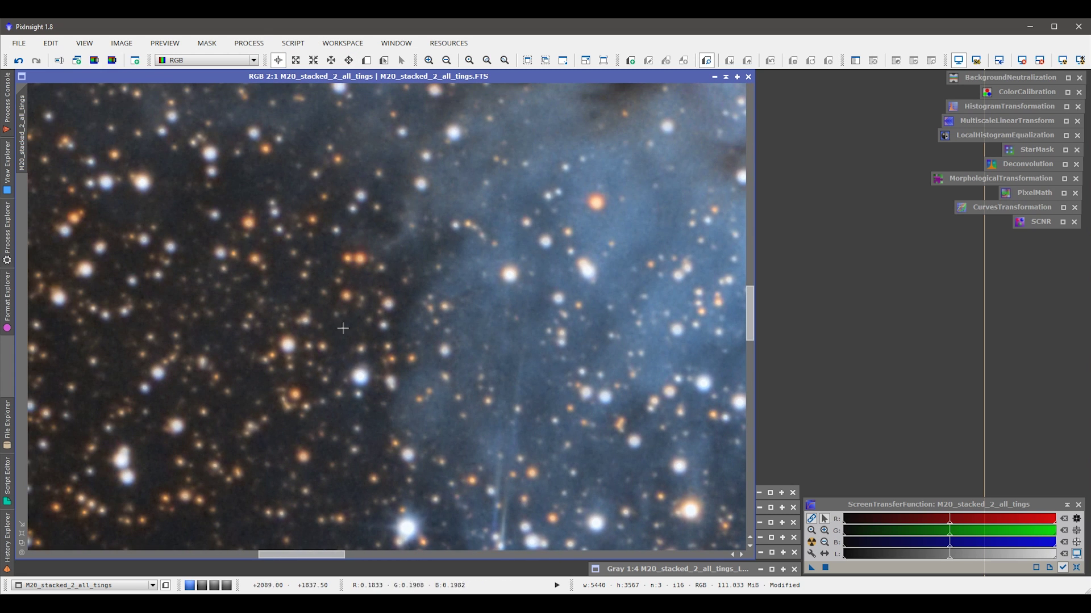
scroll(309, 394, down, 1)
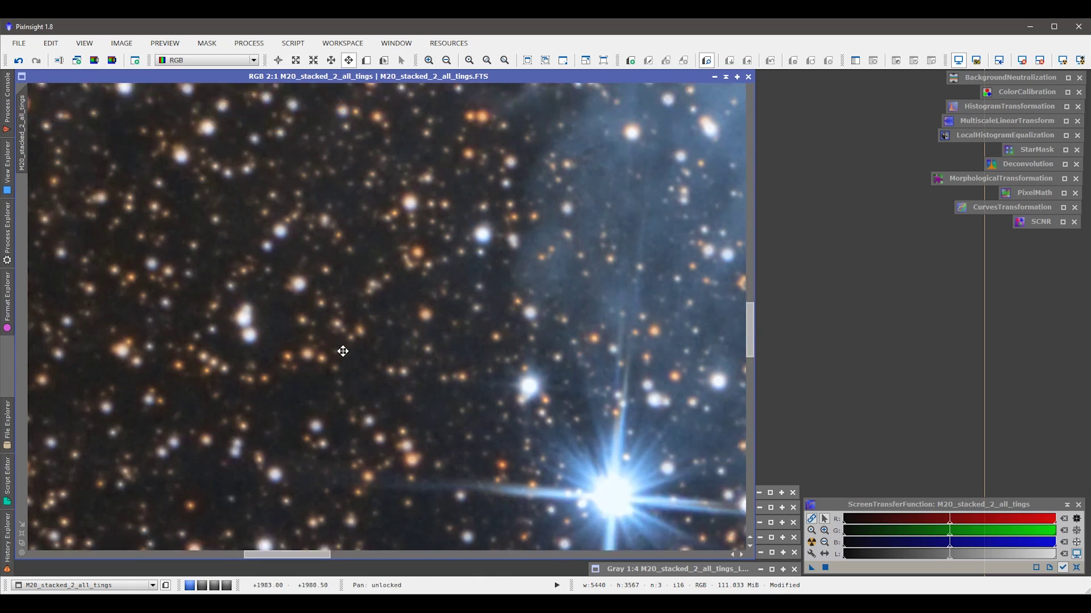
scroll(324, 358, down, 1)
scroll(487, 328, down, 1)
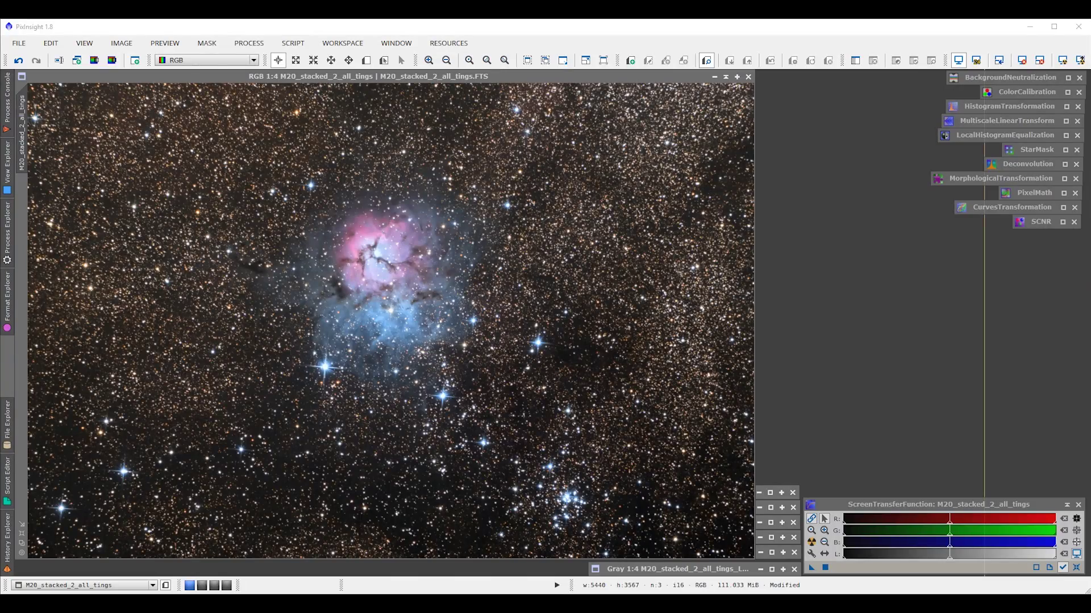
Open M20_Trifid_Nebula_2.jpg from the Astro pics folder and arrange it beside the stacked image, with both fitted at 1:6
drag(720, 324, 602, 327)
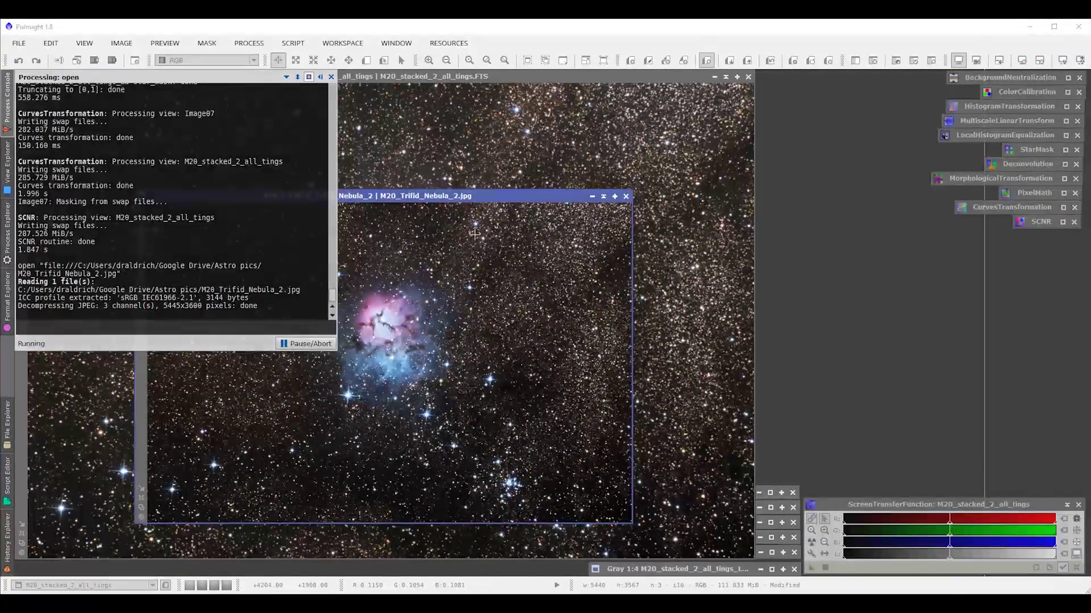
drag(432, 199, 761, 159)
click(682, 123)
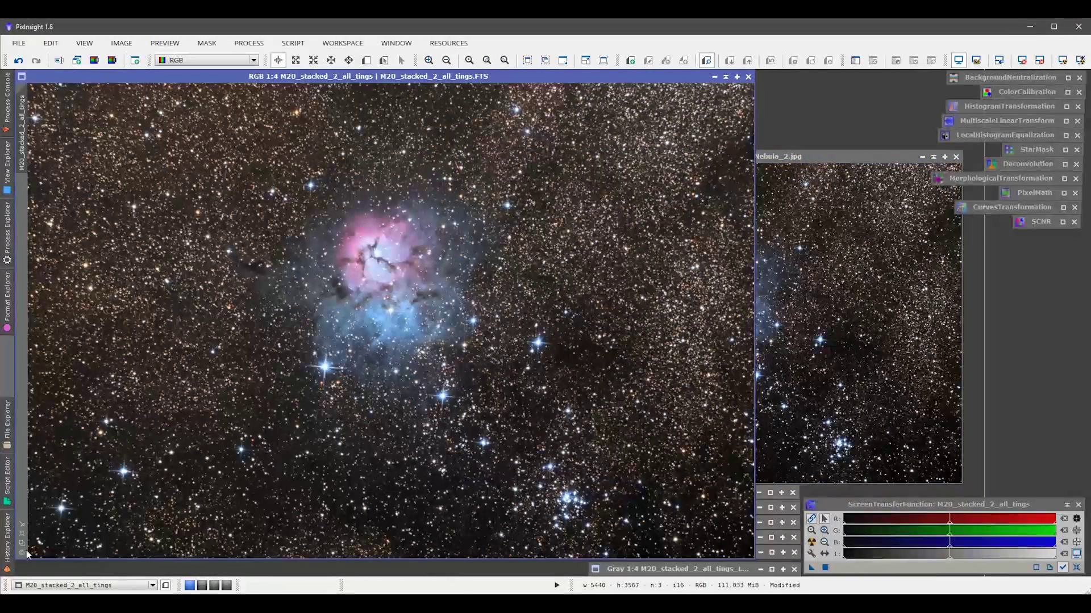
click(7, 540)
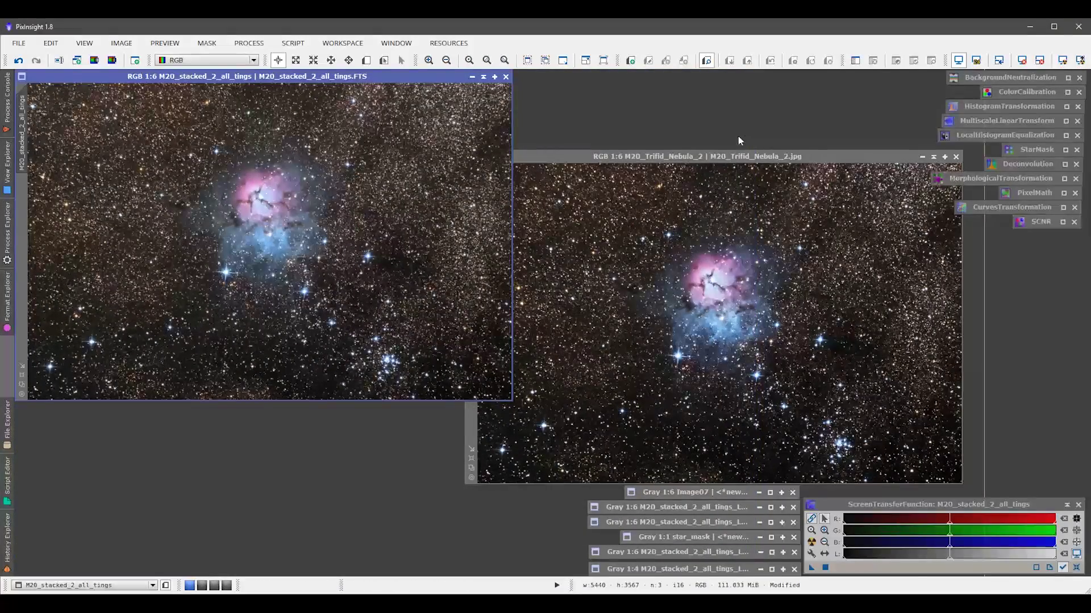
drag(717, 148, 691, 80)
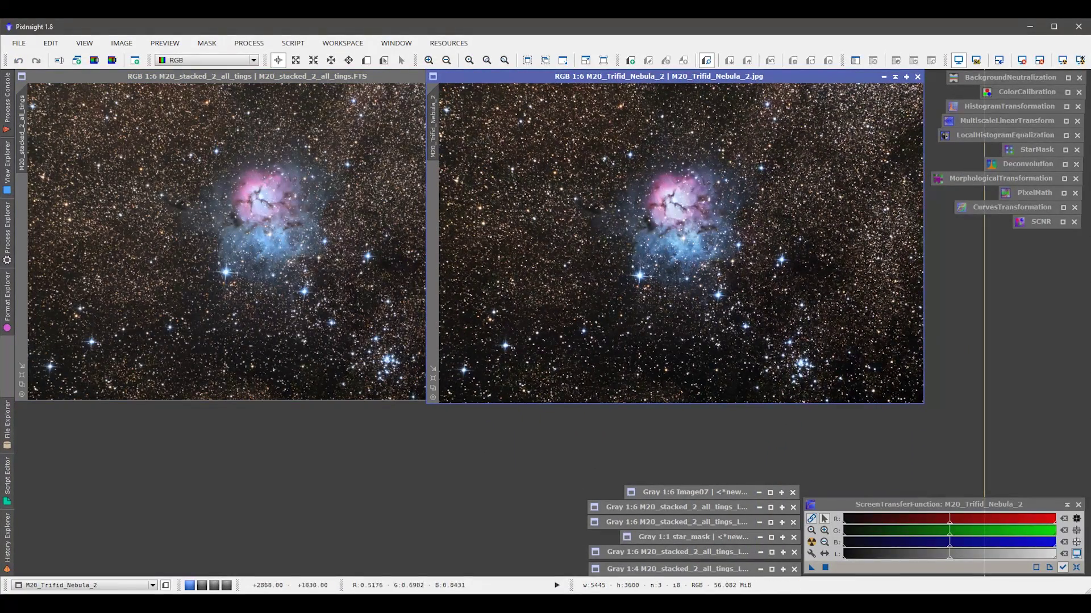
Compare the nebula's core and blue region in the stacked image and the reference JPEG at 1:2, and return both to 1:6
scroll(715, 236, up, 3)
click(242, 250)
scroll(243, 247, up, 4)
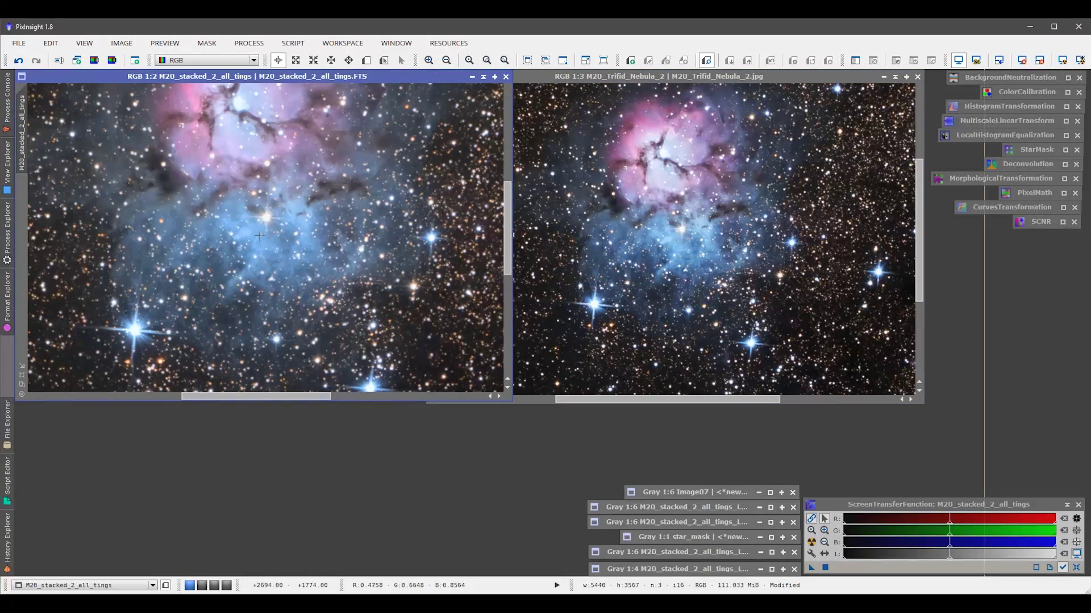
drag(321, 182, 339, 276)
click(820, 187)
scroll(820, 186, up, 2)
drag(819, 186, 831, 298)
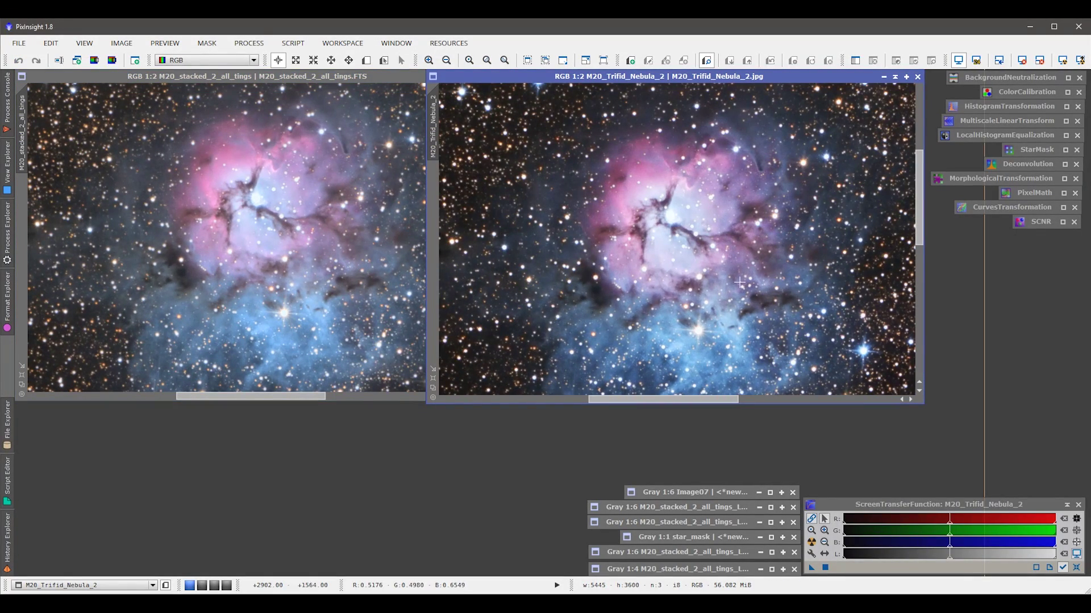
scroll(735, 273, down, 4)
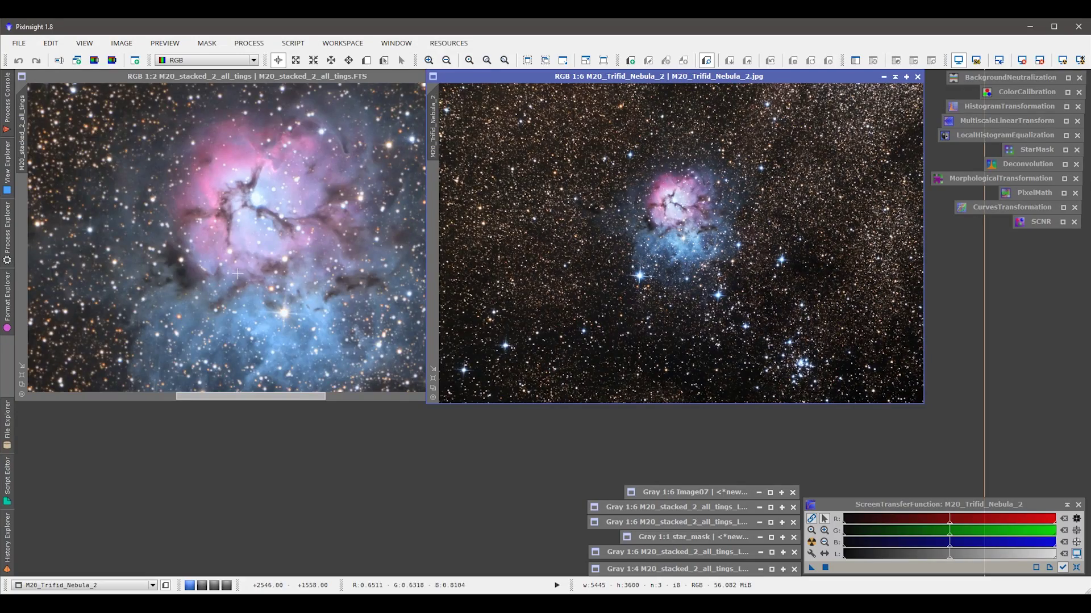
click(296, 254)
scroll(296, 254, down, 3)
scroll(260, 313, down, 1)
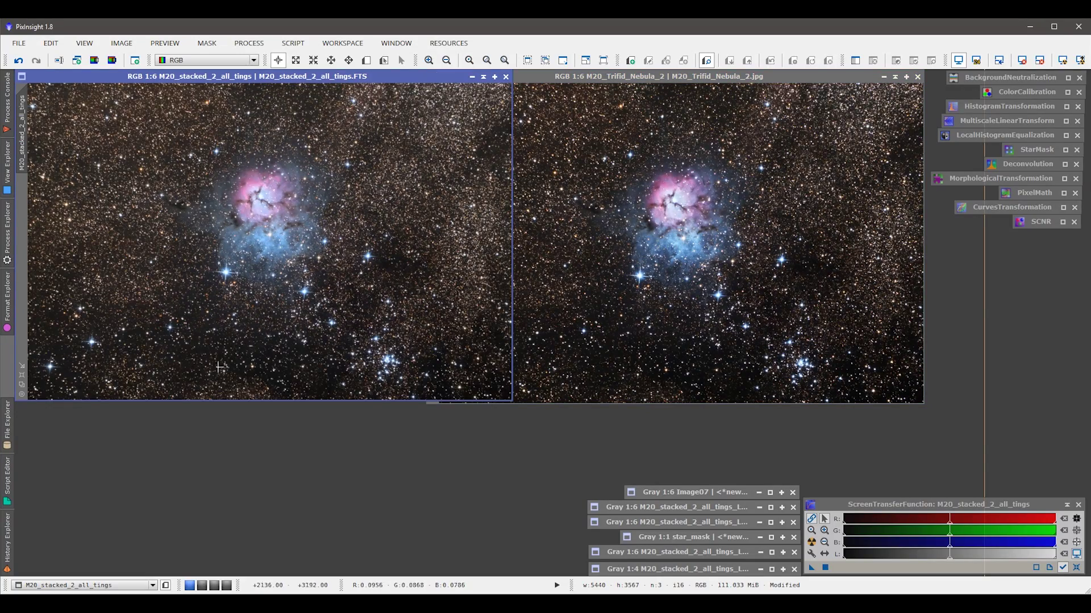
Enlarge the stacked image's window to 1:4 and close the M20_Trifid_Nebula_2.jpg reference image
click(23, 376)
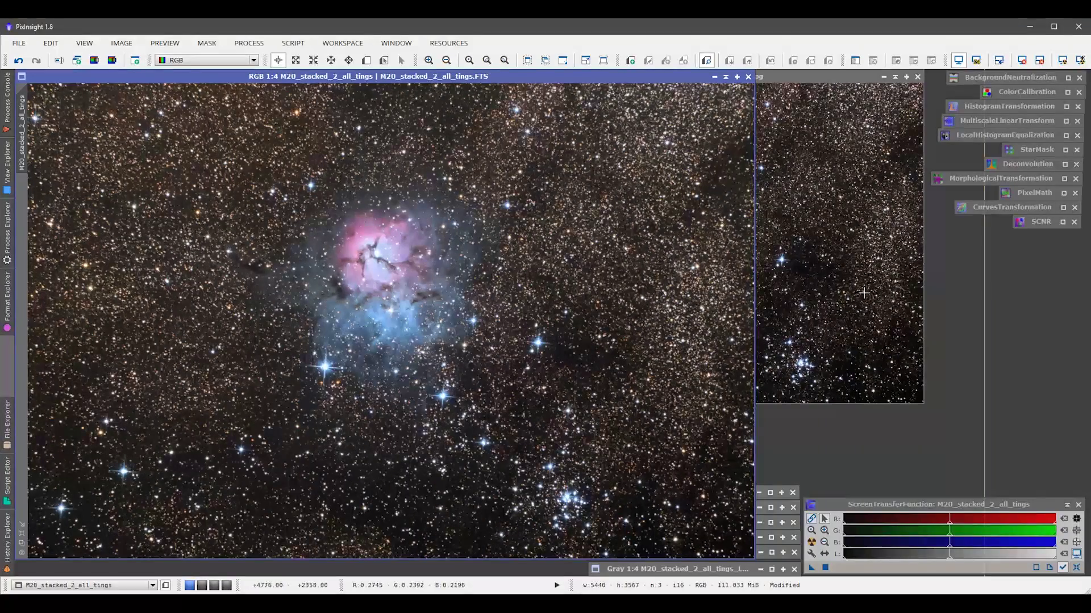
click(918, 77)
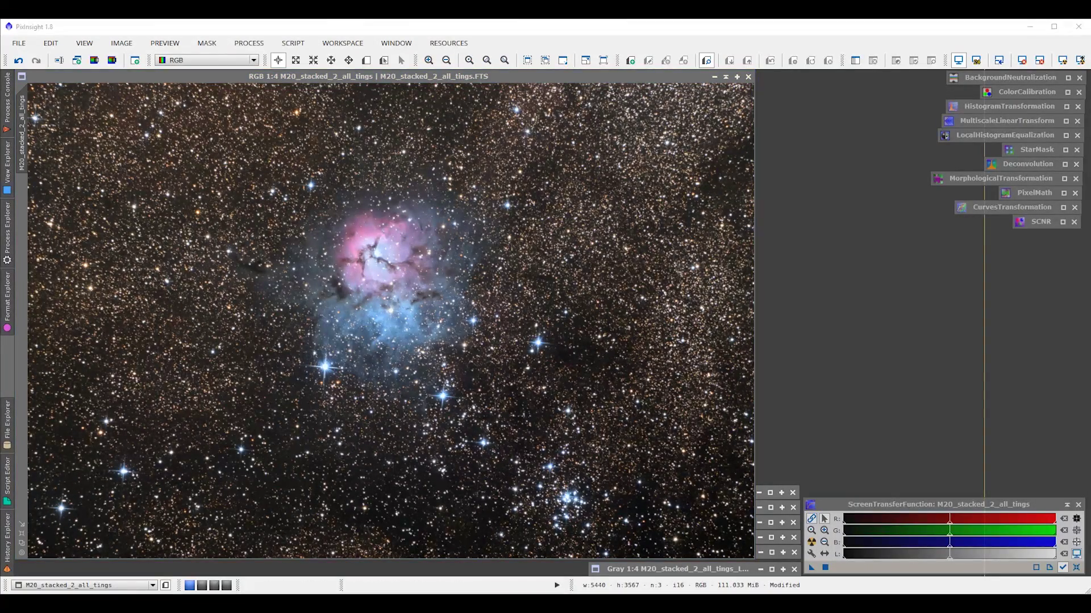
Review the stacked image's processing steps in History Explorer, widening the process list to show the masks used
click(216, 272)
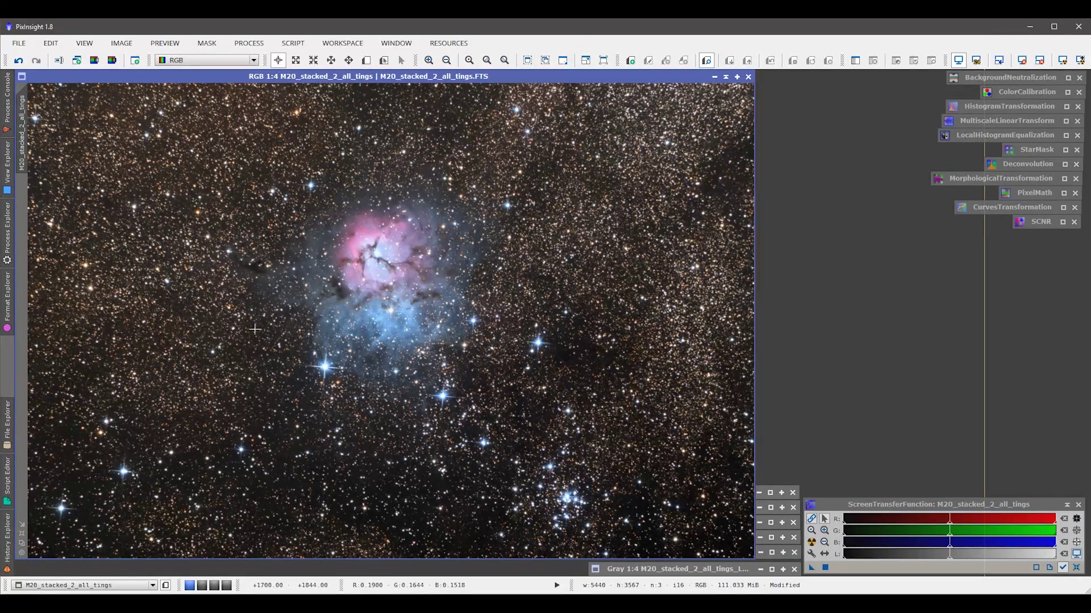
click(8, 546)
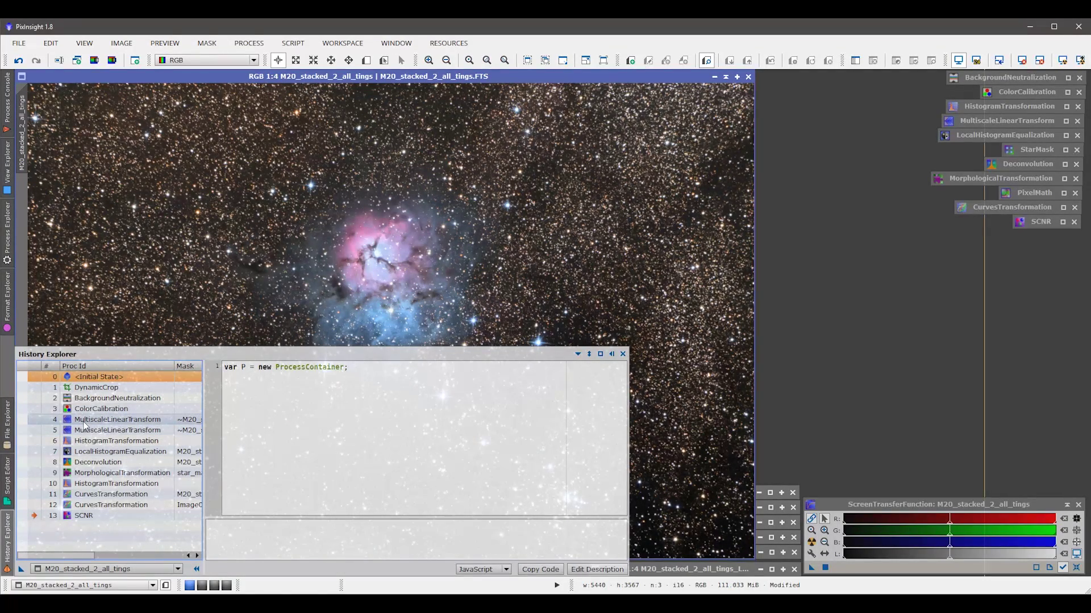
drag(204, 408, 346, 408)
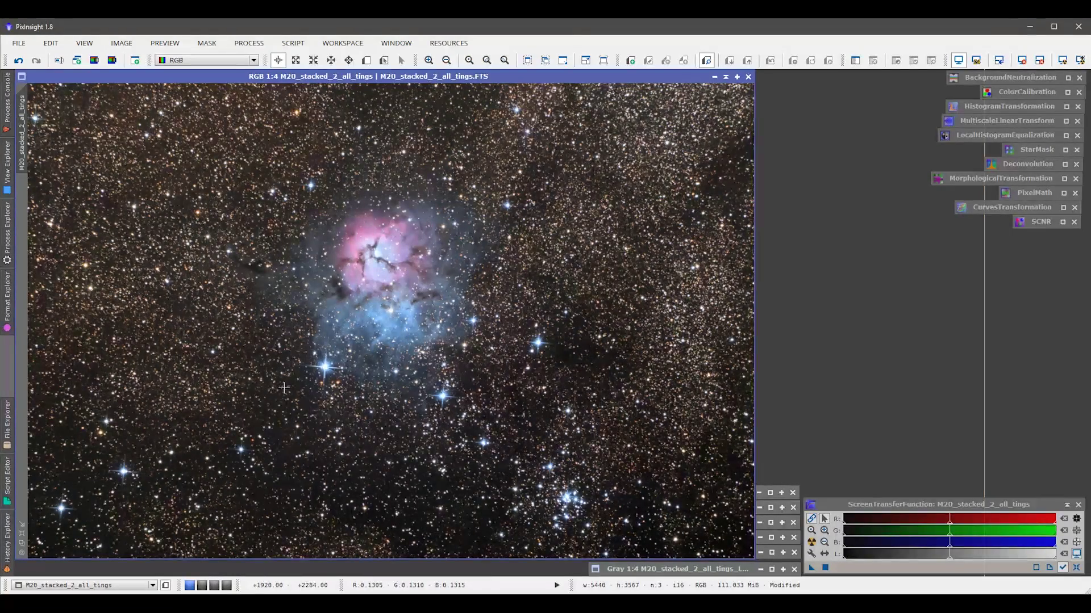
Inspect the star field around the bright blue star at 1:1, return to 1:4 and shift the image window slightly aside
scroll(283, 388, up, 3)
key(space)
drag(153, 483, 403, 282)
drag(269, 375, 396, 290)
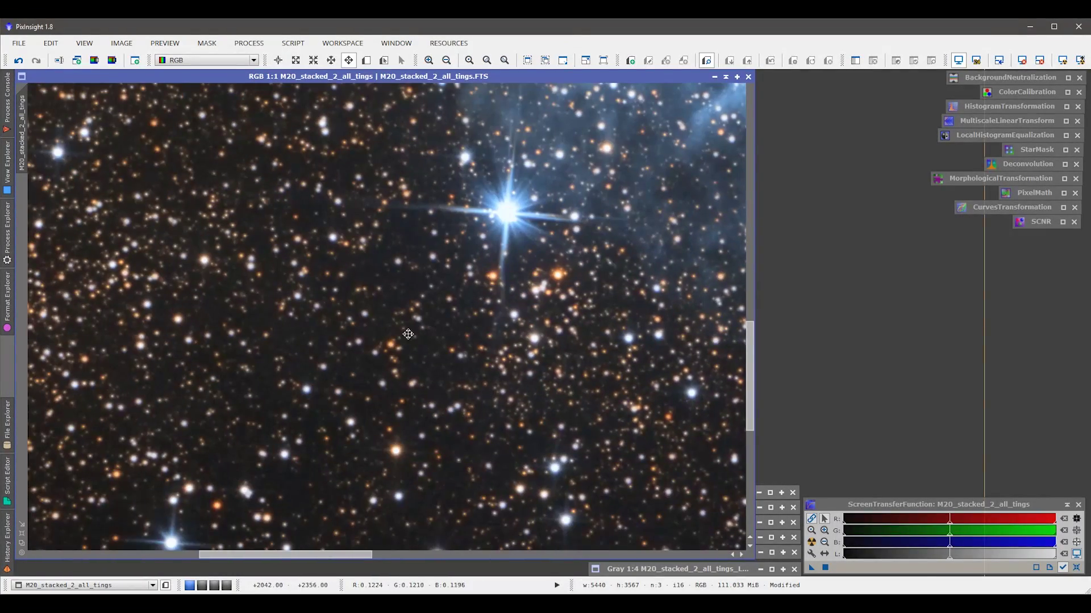
scroll(447, 341, down, 2)
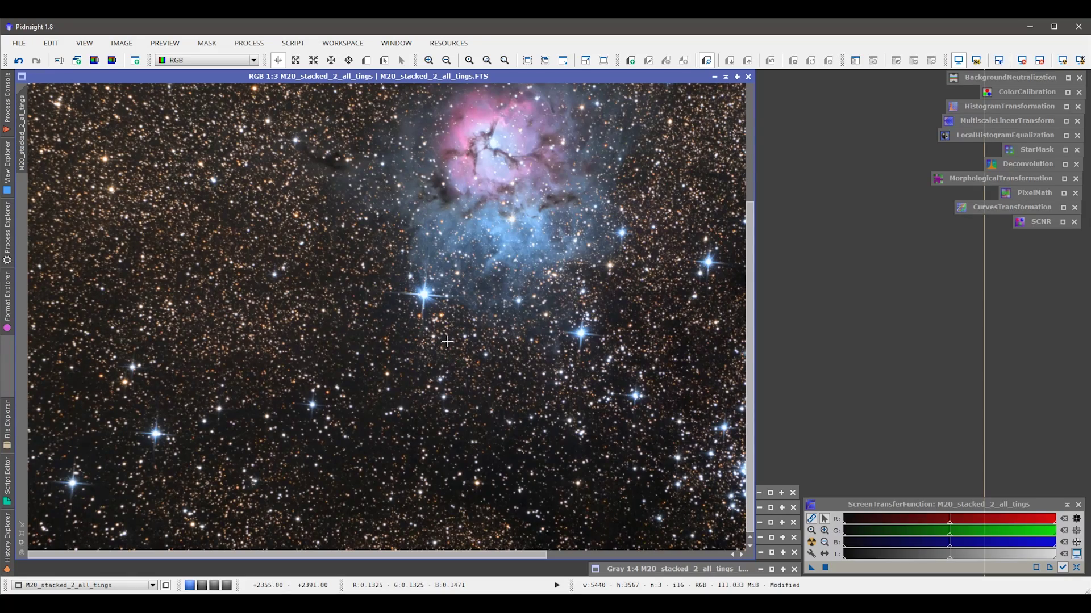
scroll(516, 339, down, 1)
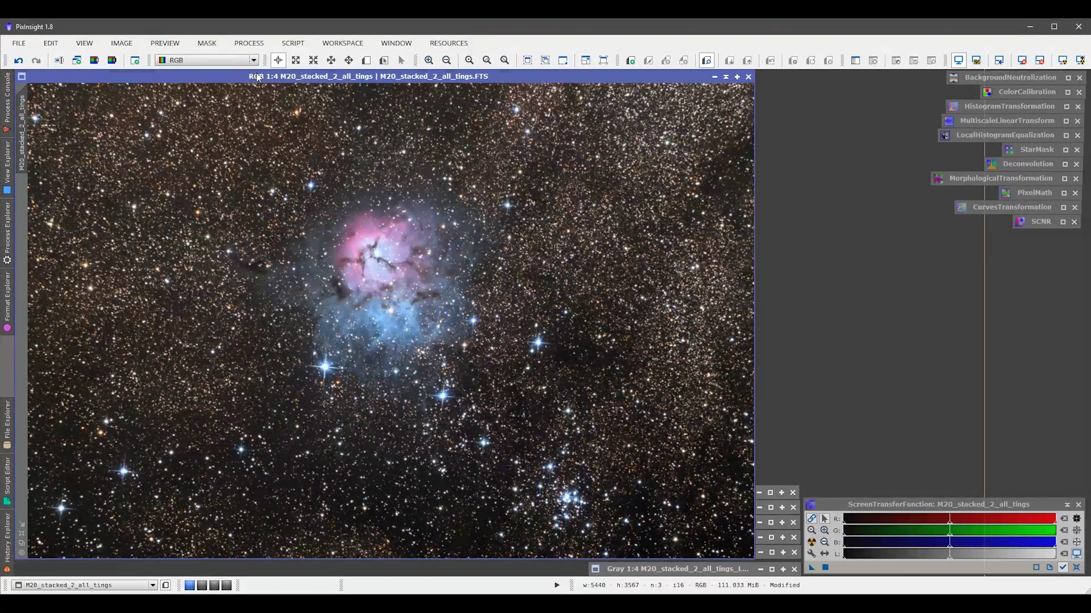
drag(256, 77, 265, 77)
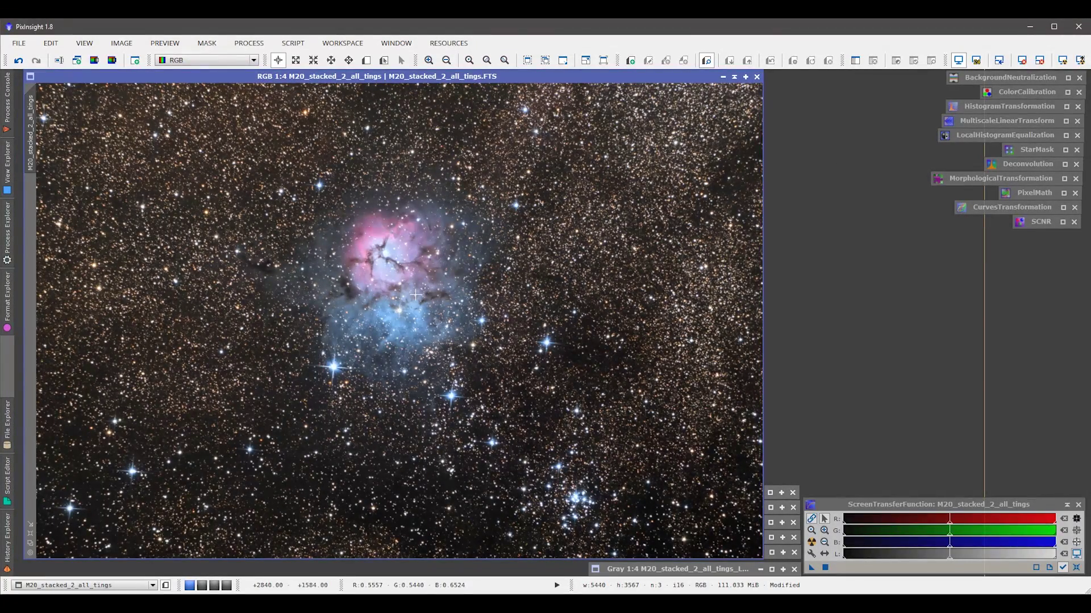